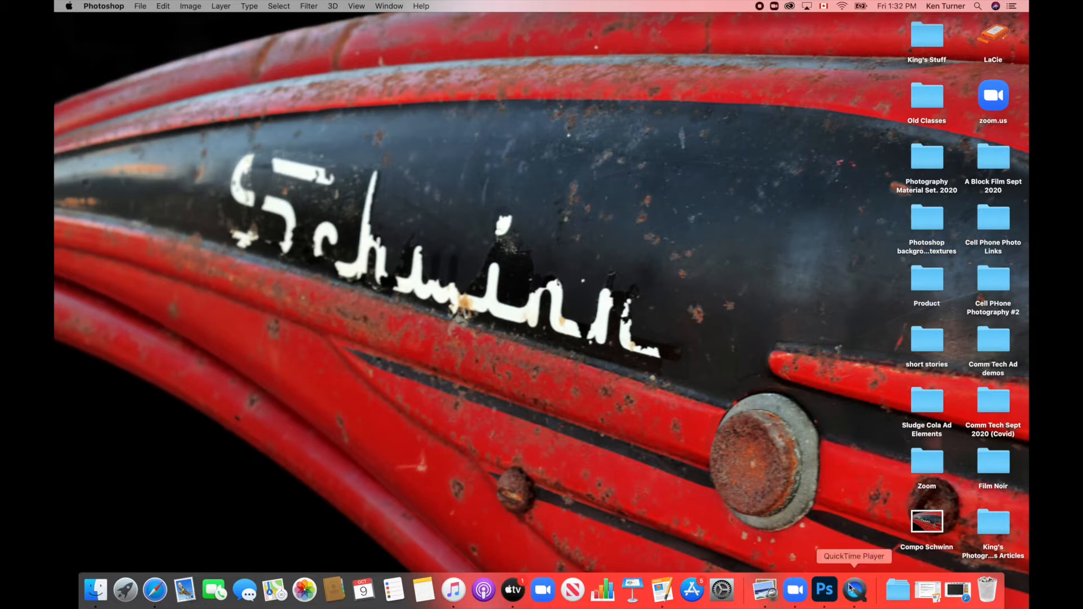
Switch to Photoshop and create a new document 2067 pixels wide and 2800 pixels high at a resolution of 300 pixels/centimeter.
click(826, 591)
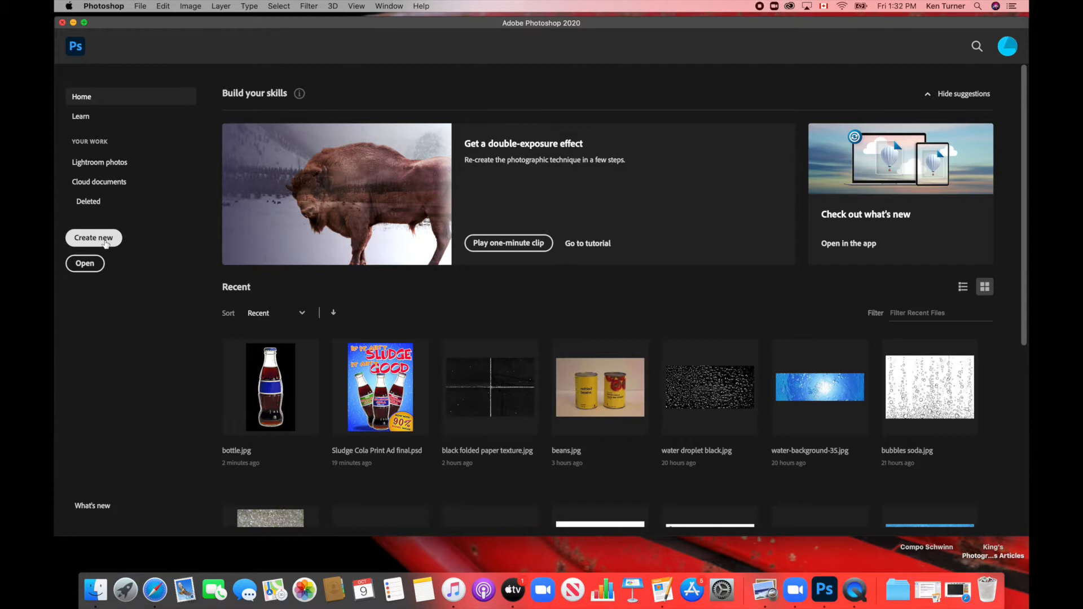
click(142, 7)
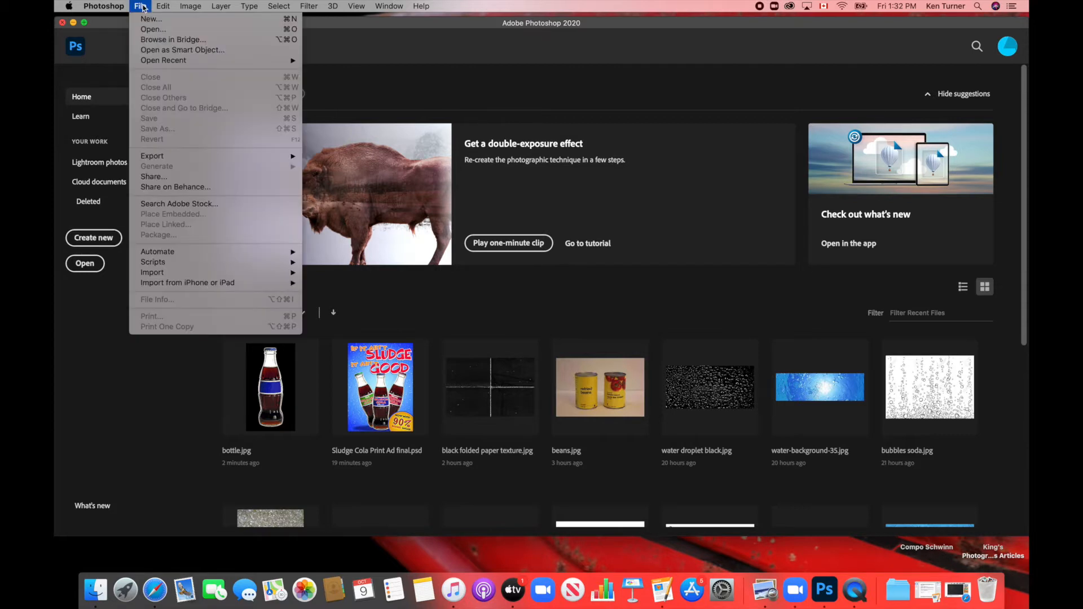
click(148, 21)
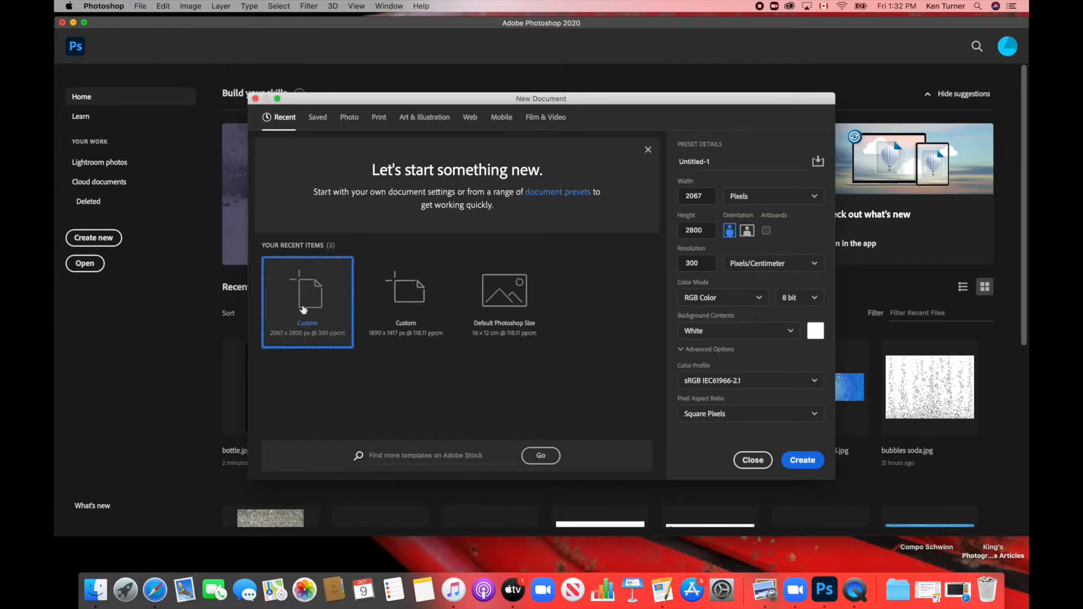
click(406, 290)
click(711, 196)
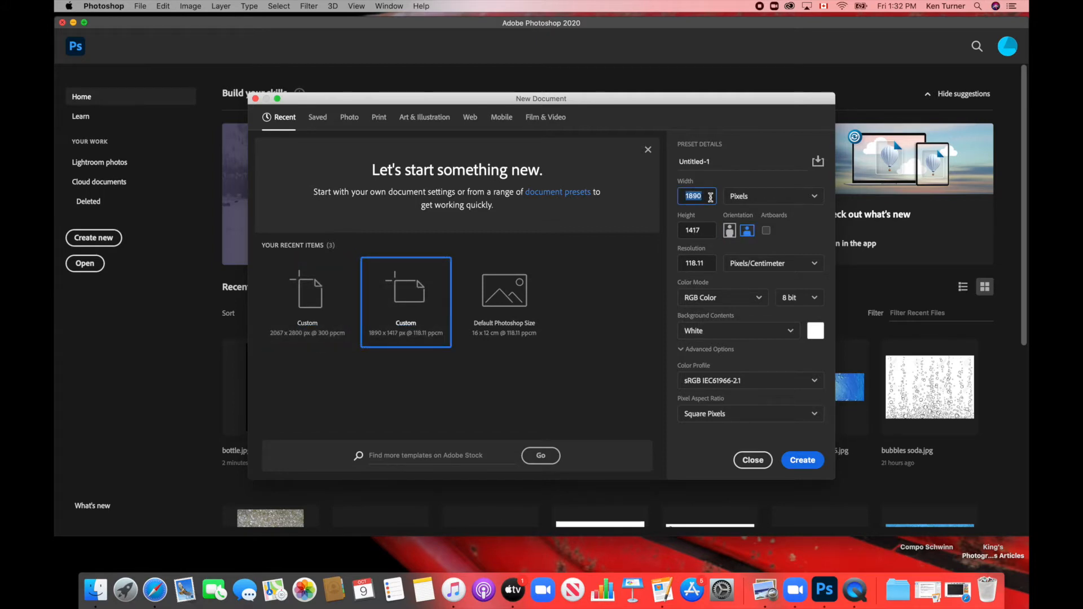
text(2067)
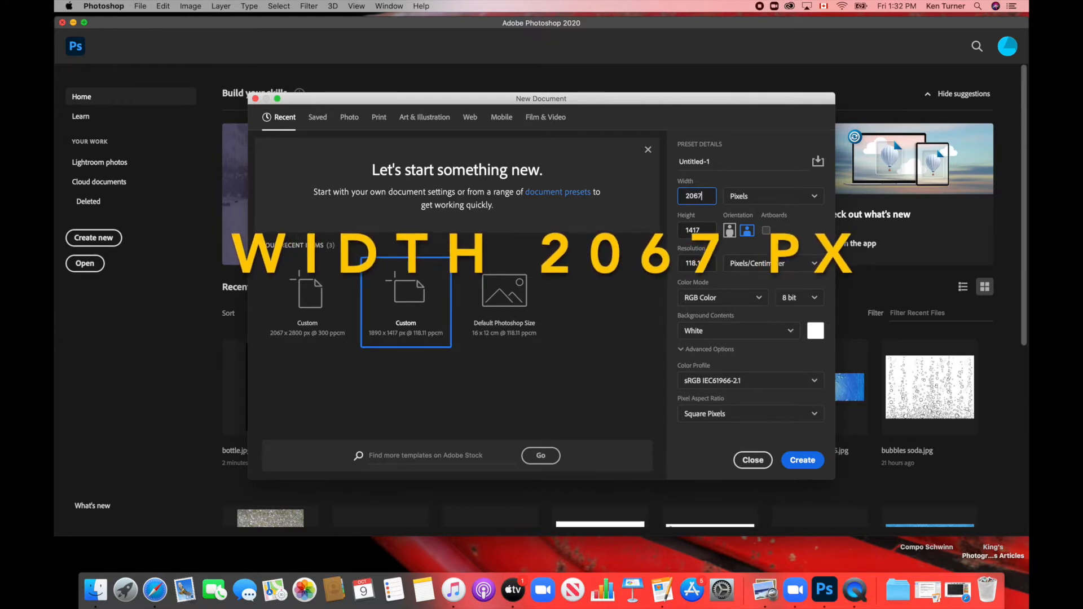
click(709, 230)
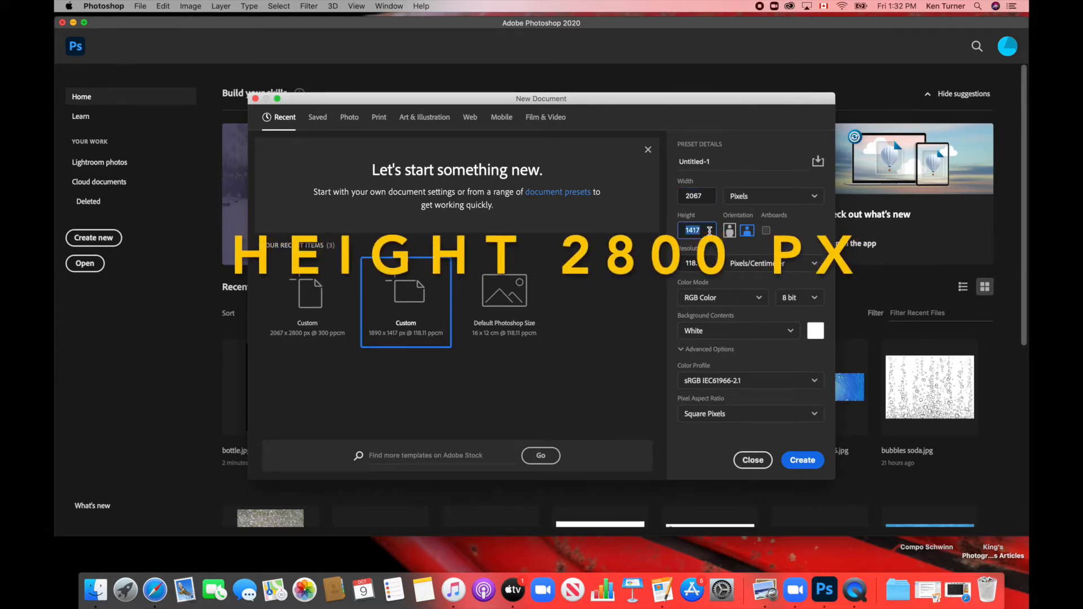
text(2800)
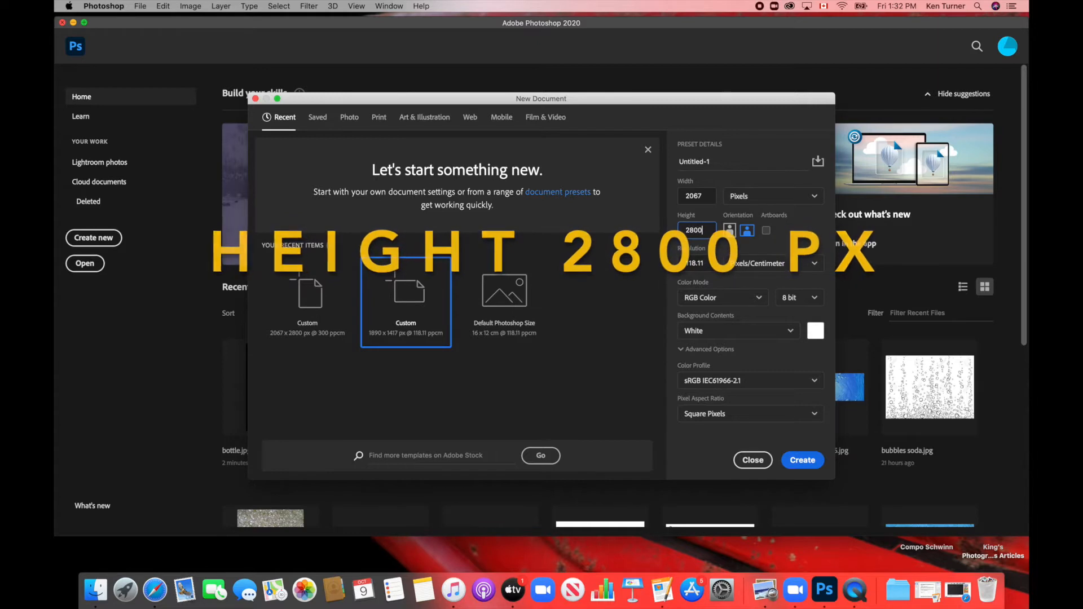
click(707, 266)
text(300)
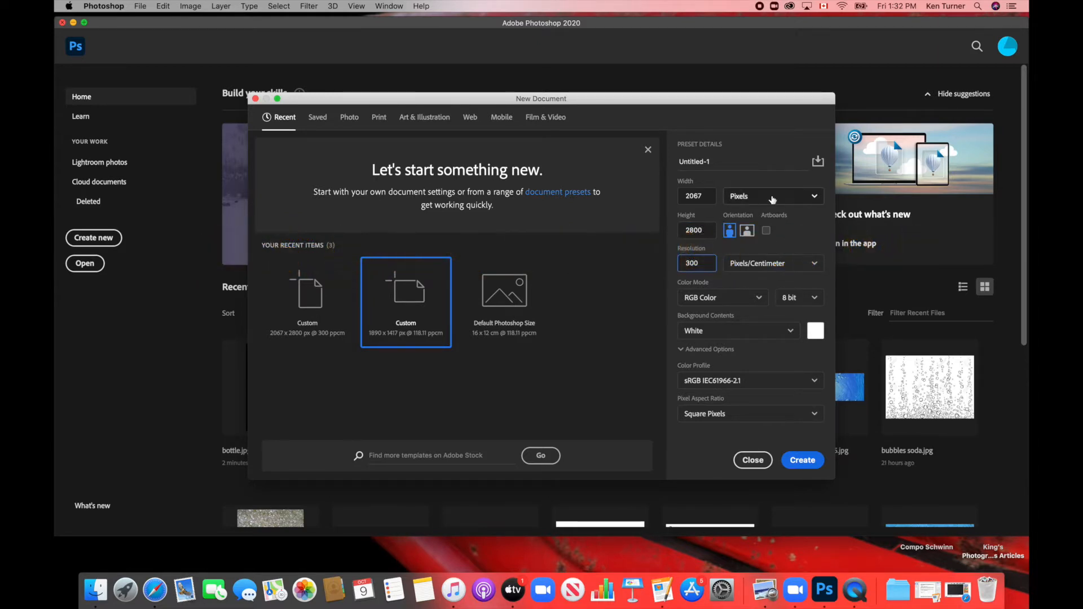
click(802, 460)
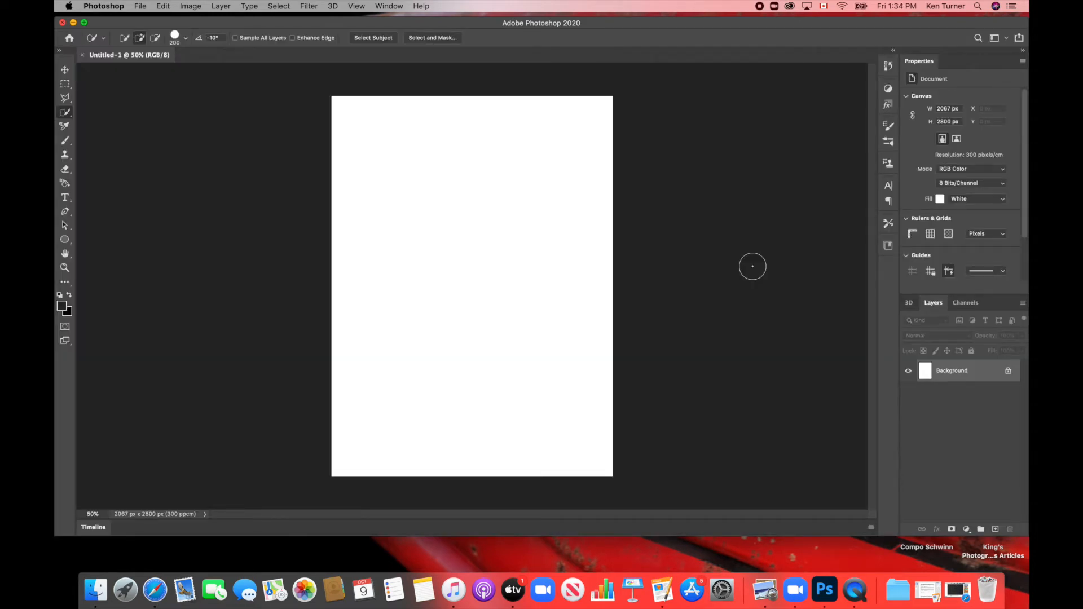
Unlock the Background layer to convert it into a regular editable layer.
click(1008, 372)
double_click(1009, 374)
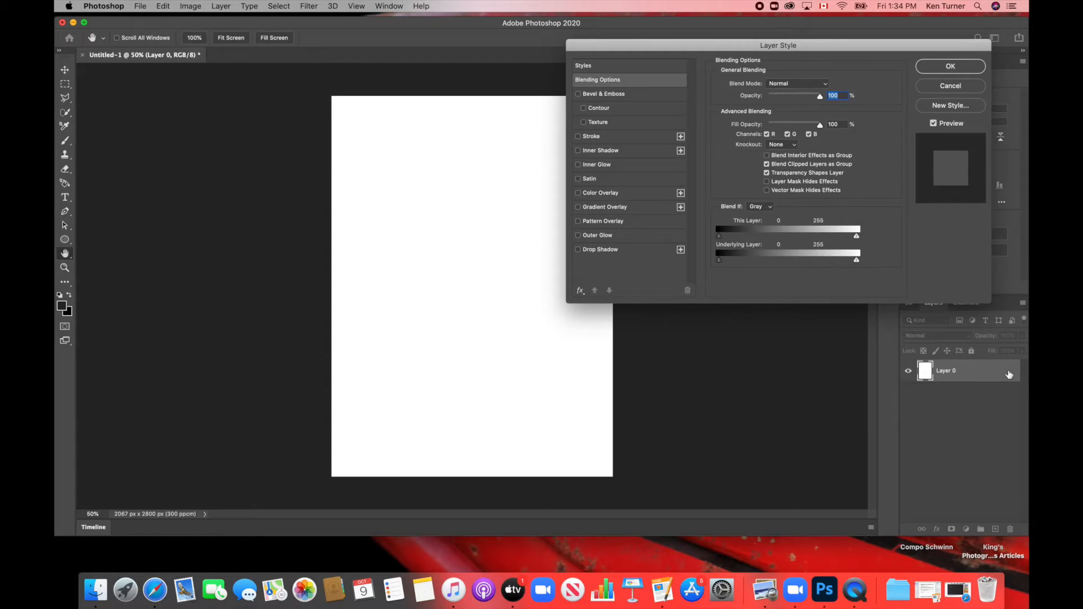
key(Return)
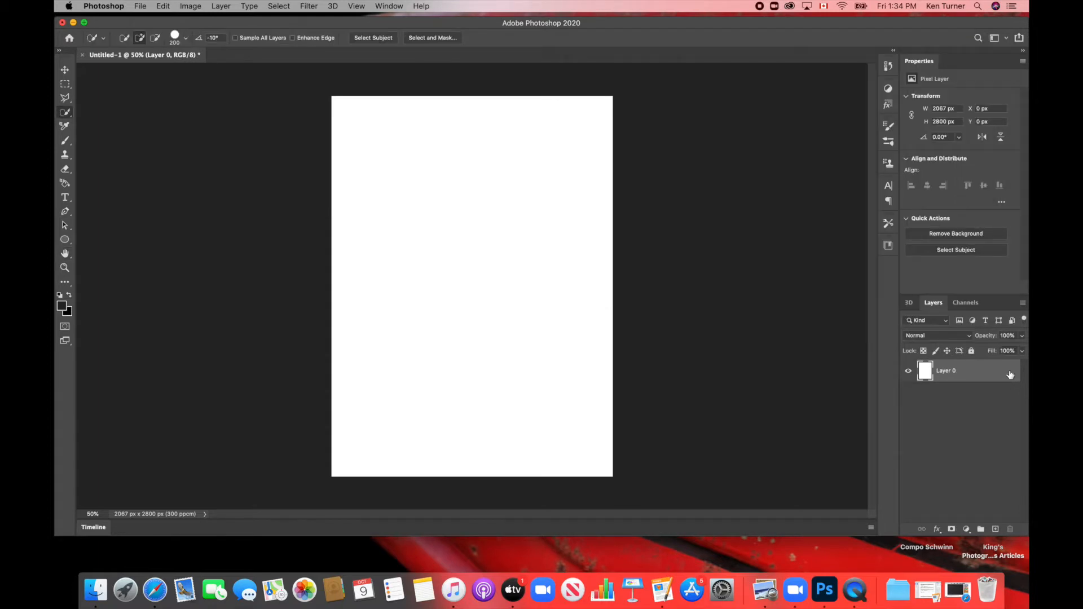
key(super+z)
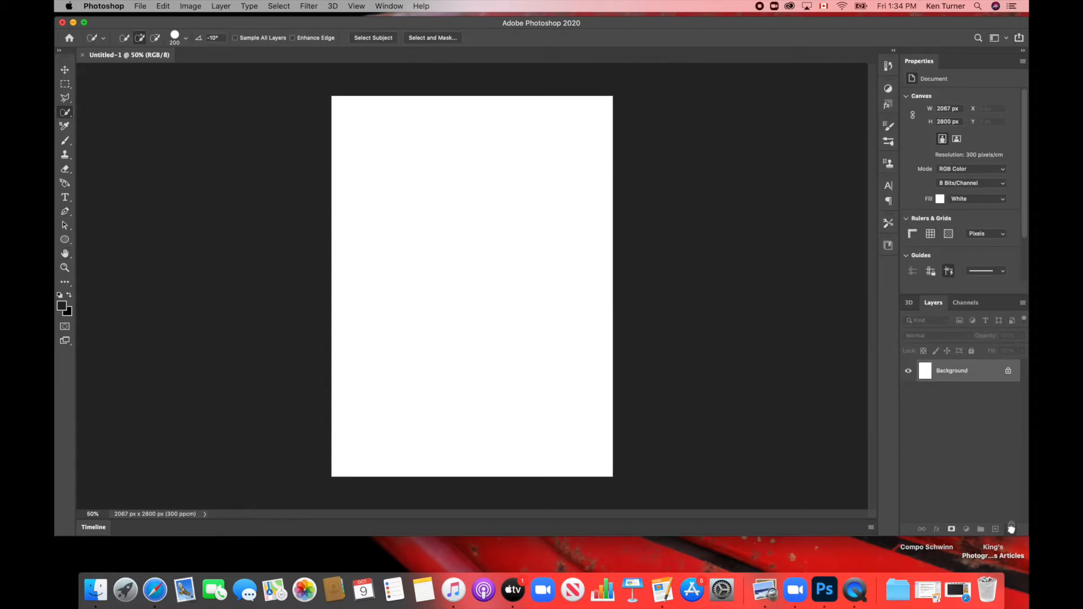
key(super+shift+z)
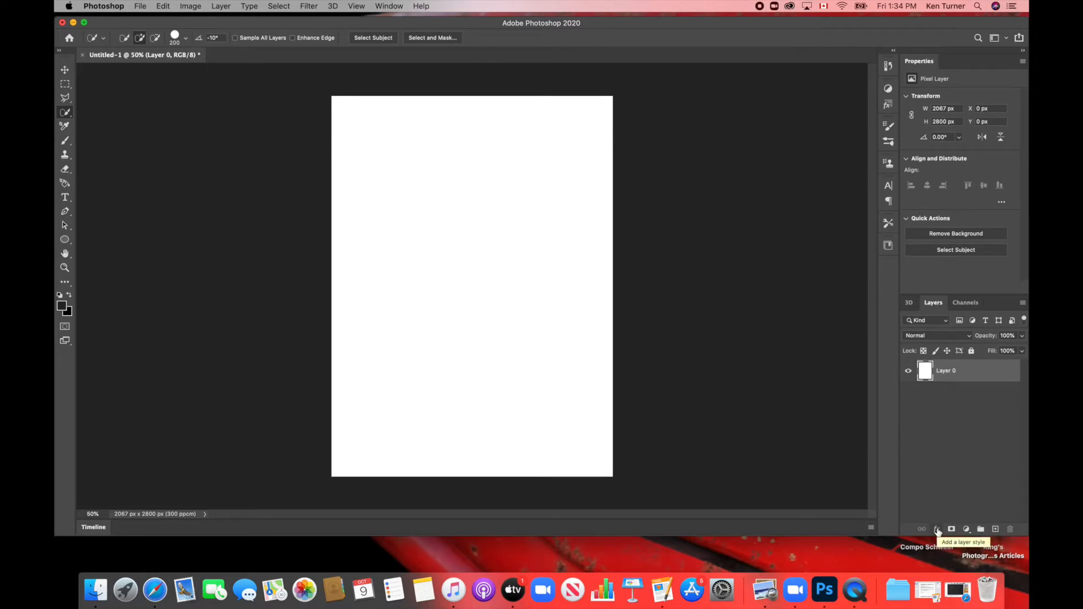
Add a Gradient Overlay to the unlocked layer and set the gradient's starting colour stop to cyan #25eef5.
click(937, 529)
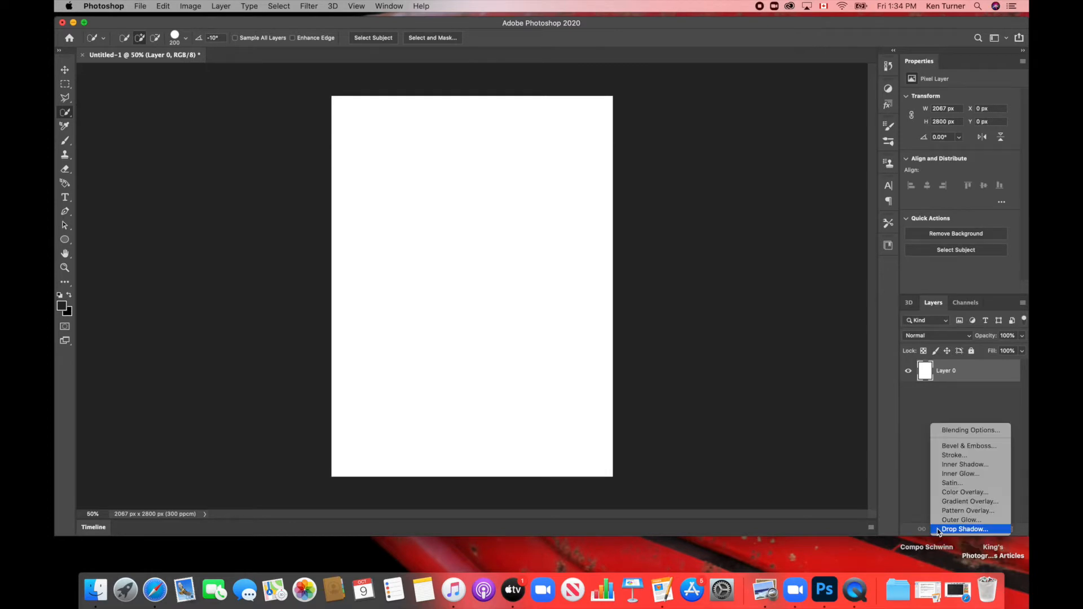
click(985, 501)
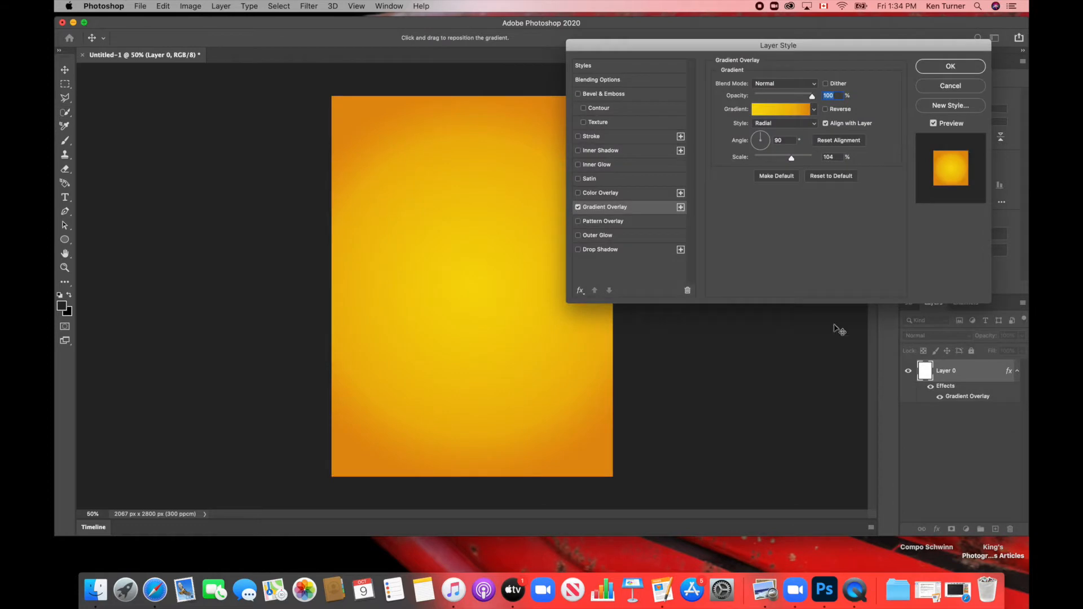
click(781, 113)
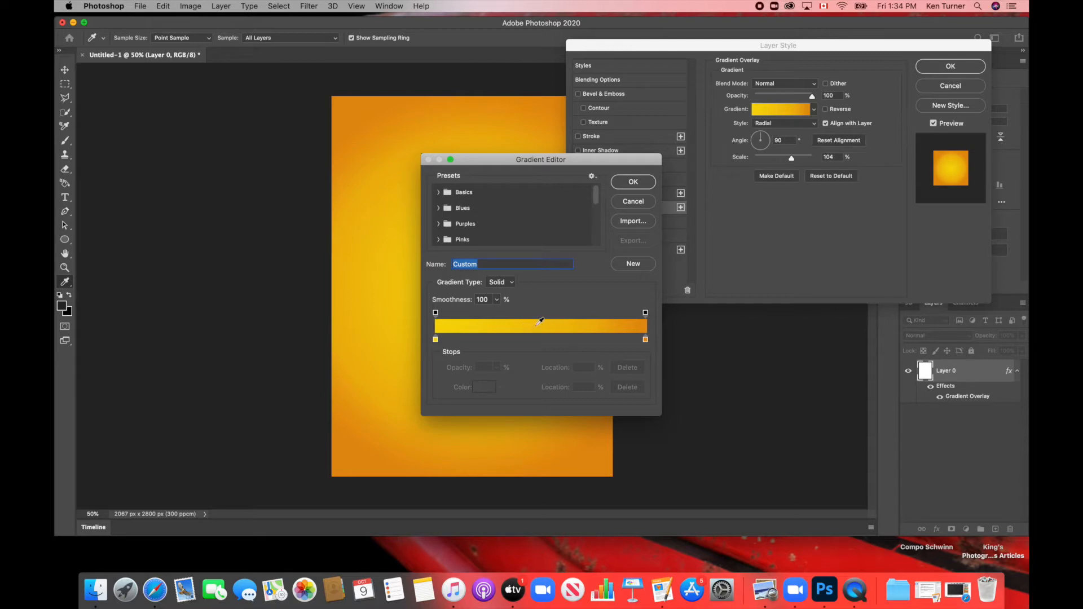
double_click(435, 340)
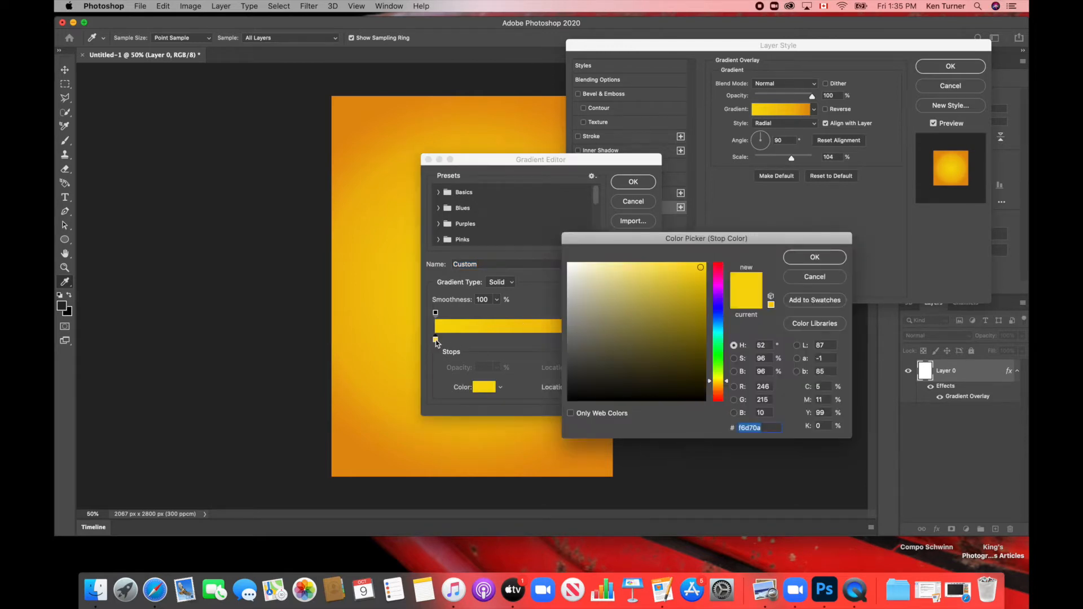
drag(723, 340, 723, 331)
click(685, 267)
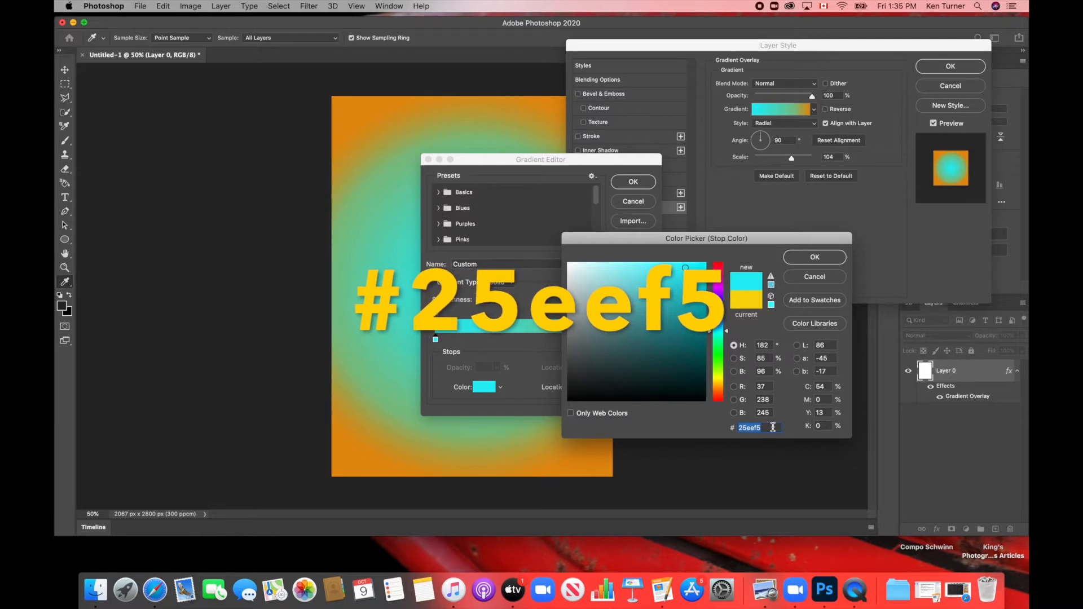
click(816, 258)
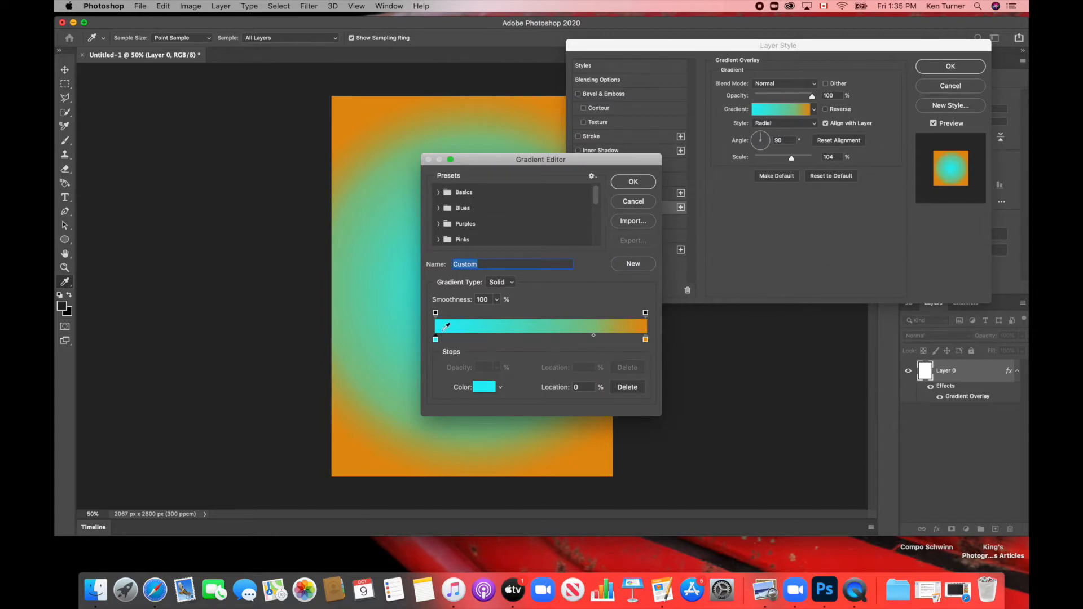
Set the gradient's end colour stop to blue #0d7ce3 and apply the radial Gradient Overlay to the layer.
double_click(645, 340)
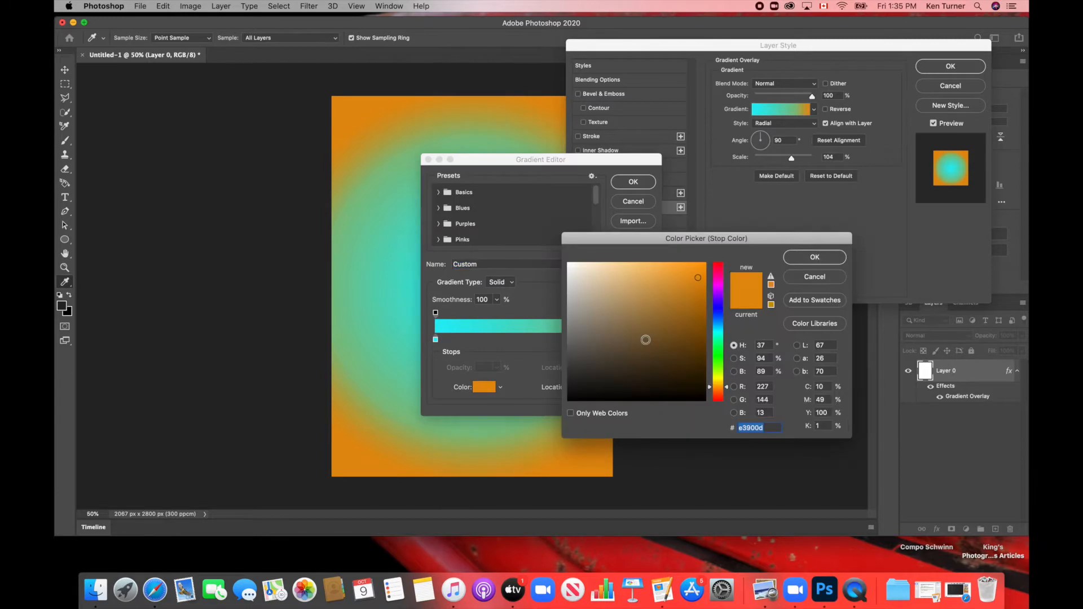
click(722, 325)
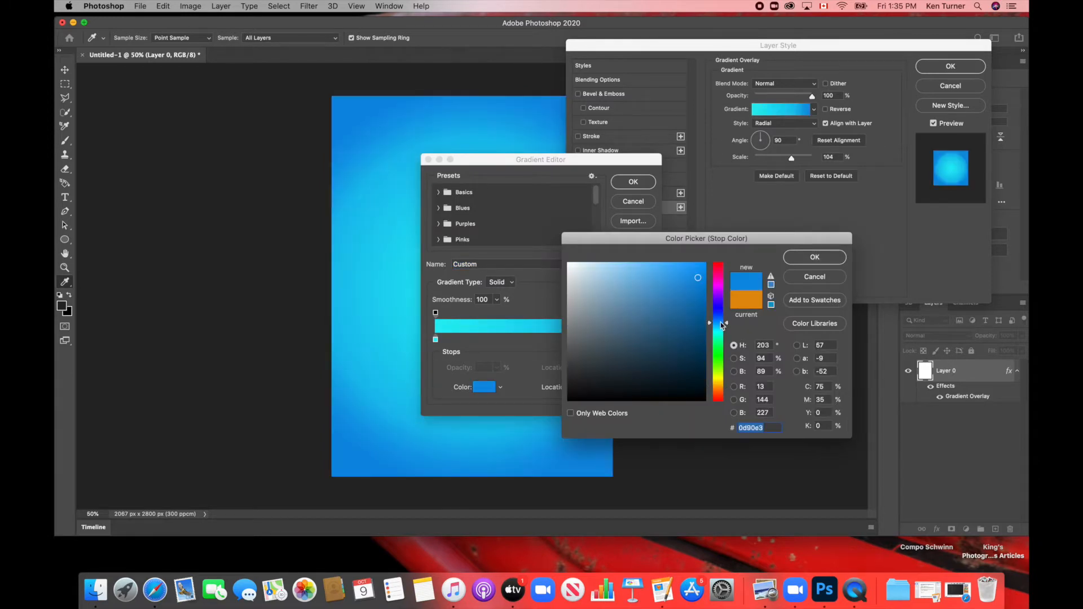
drag(722, 325, 722, 323)
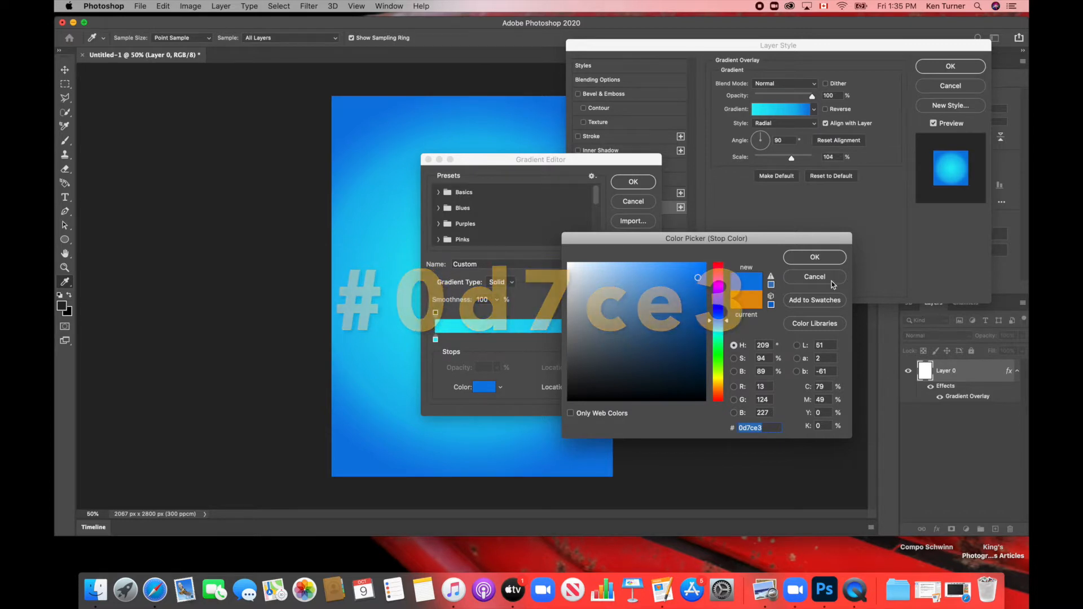
click(821, 259)
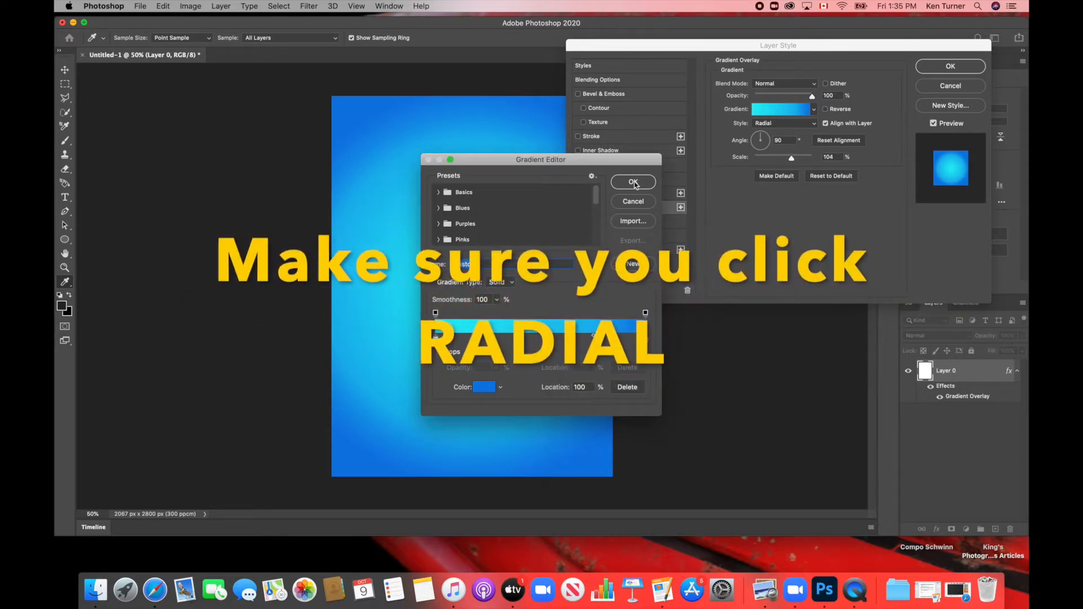
click(634, 182)
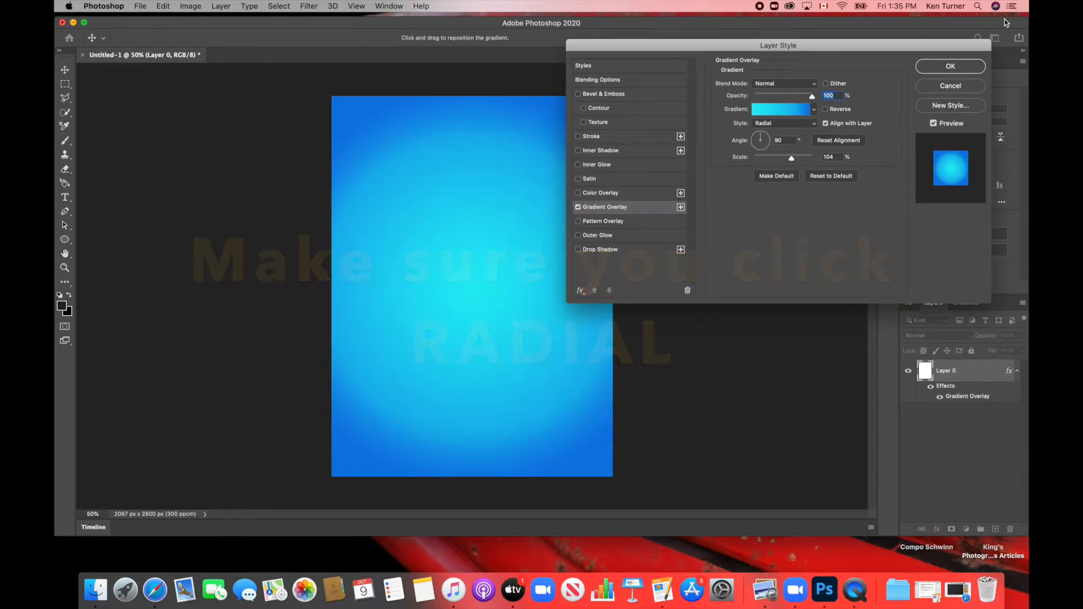
click(952, 67)
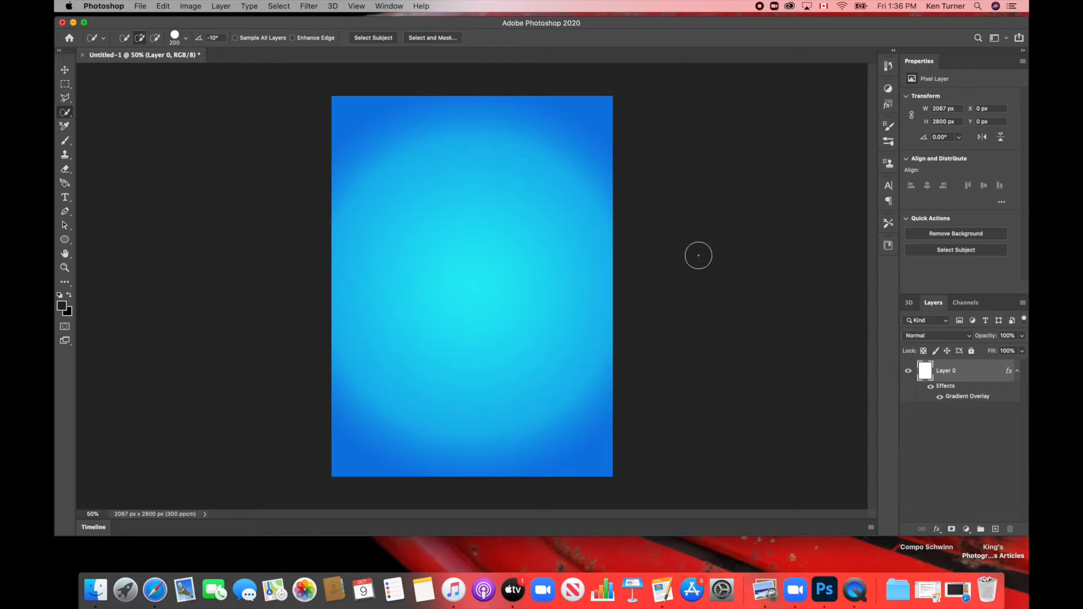
Reopen the layer's Gradient Overlay settings and review the gradient's colour stops.
double_click(968, 400)
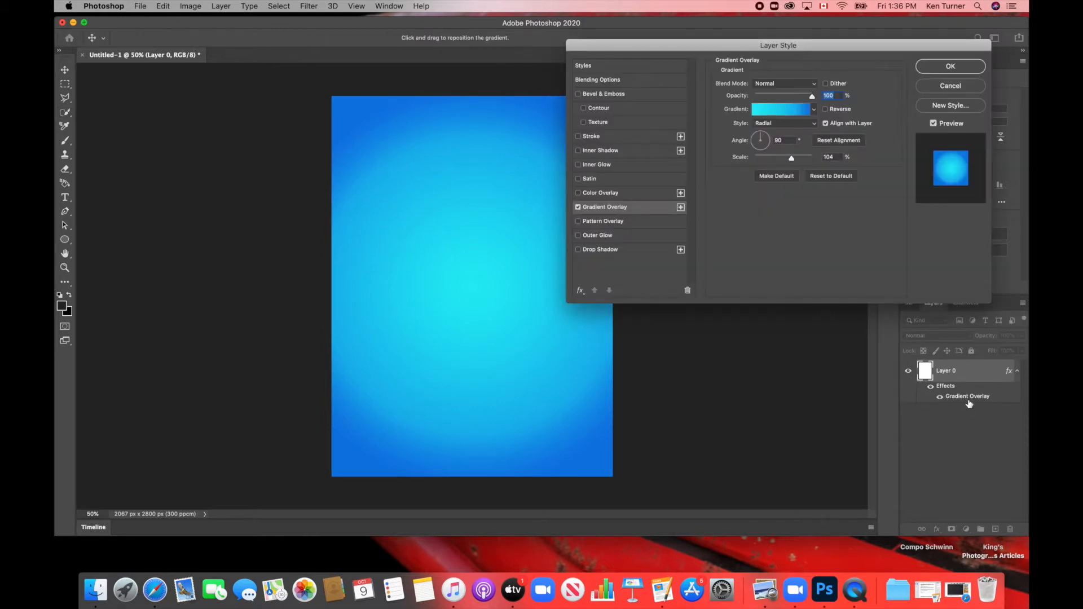
click(784, 115)
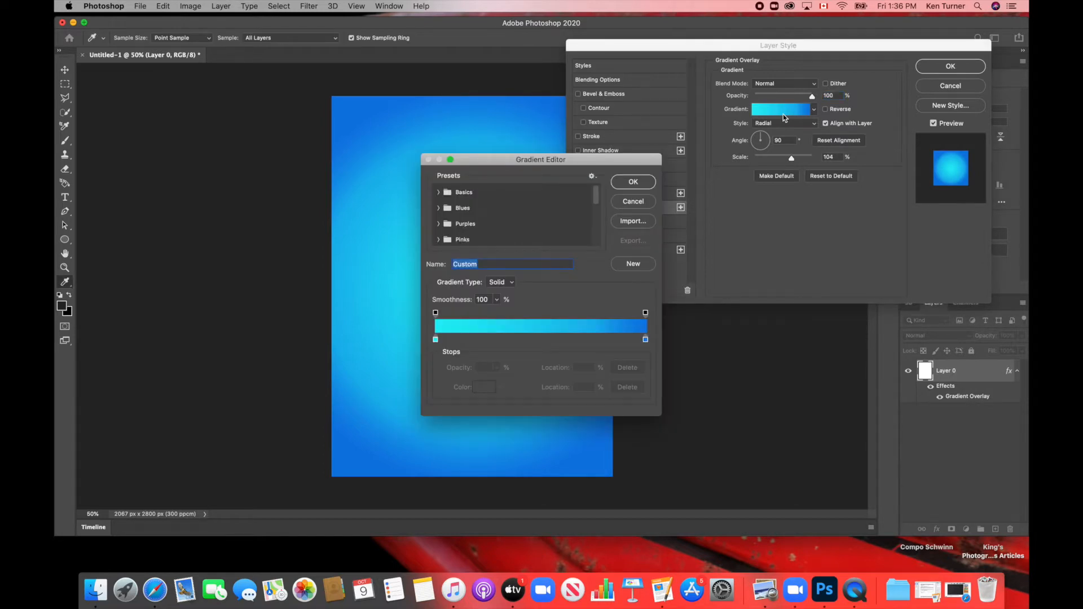
click(633, 182)
click(951, 66)
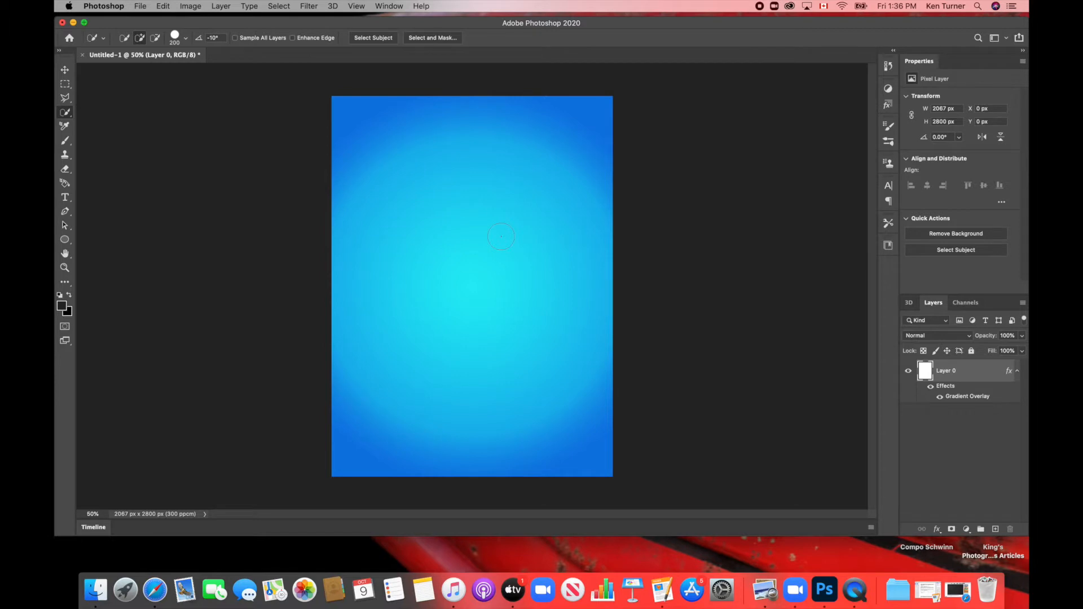
Open the black water drops JPEG from the Sludge Cola Ad Elements folder and copy its layer into the blue gradient document.
click(141, 6)
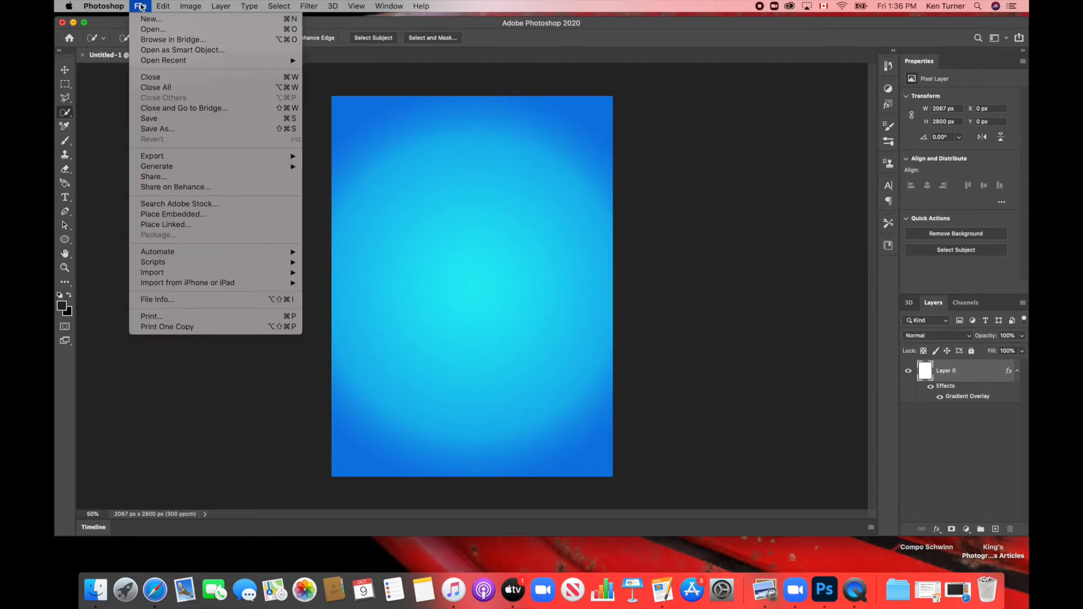
click(150, 30)
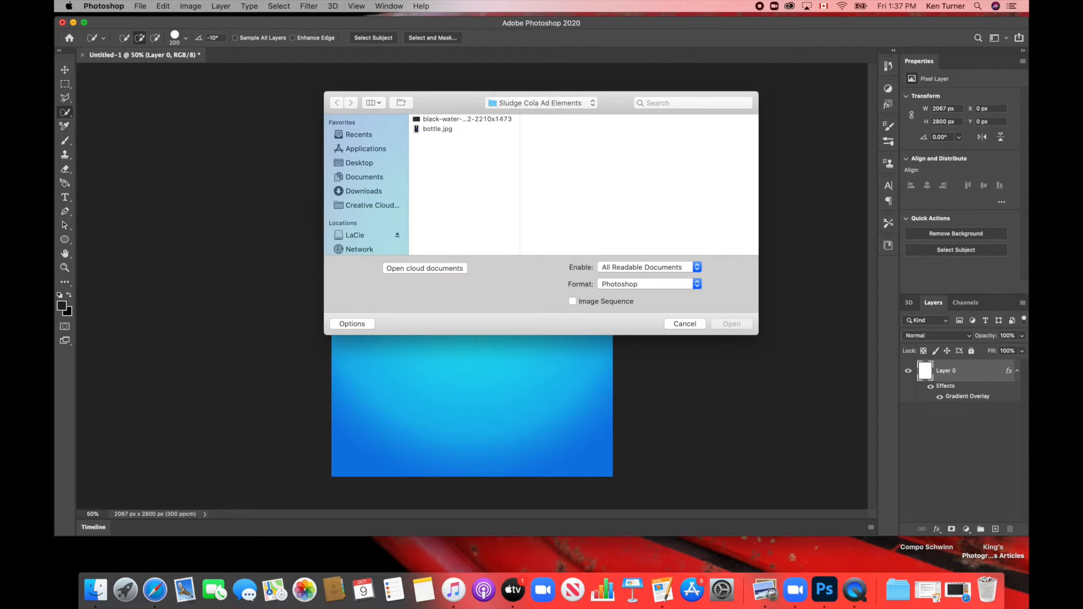
click(466, 120)
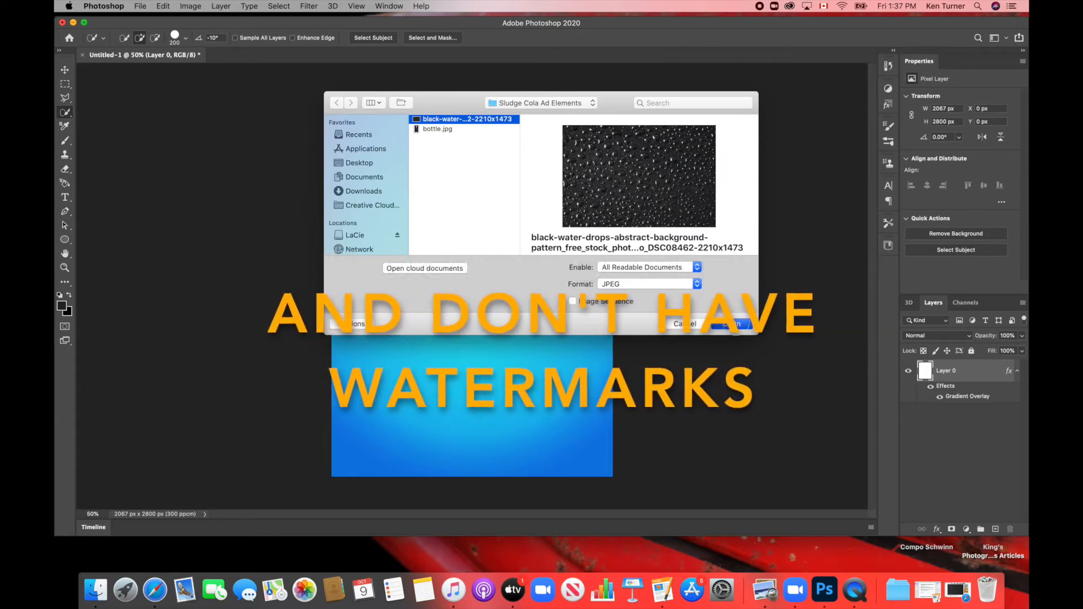
key(Return)
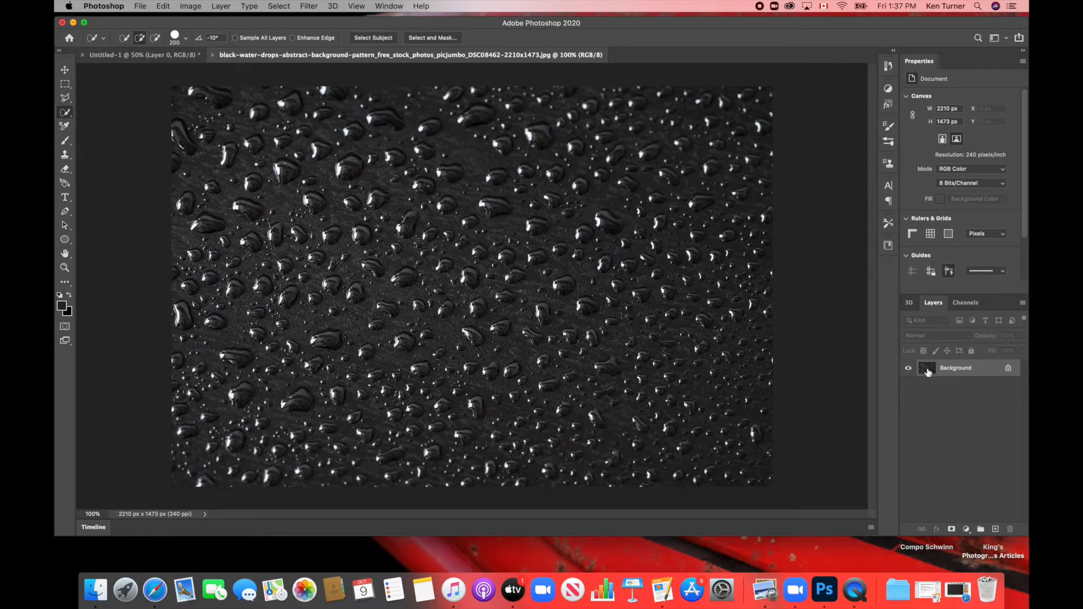
drag(928, 373, 141, 53)
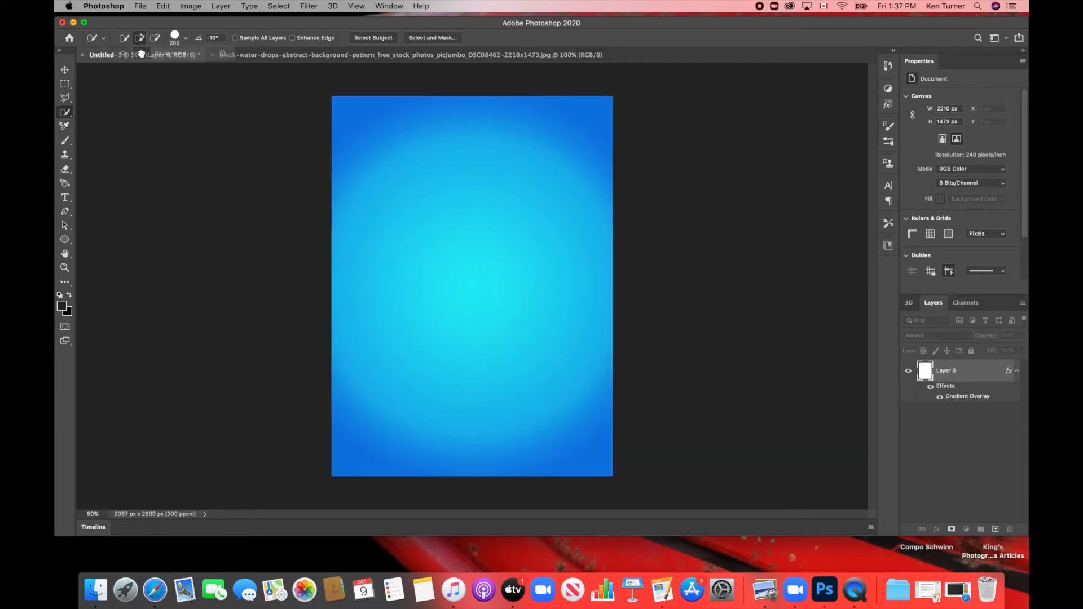
drag(141, 54, 469, 268)
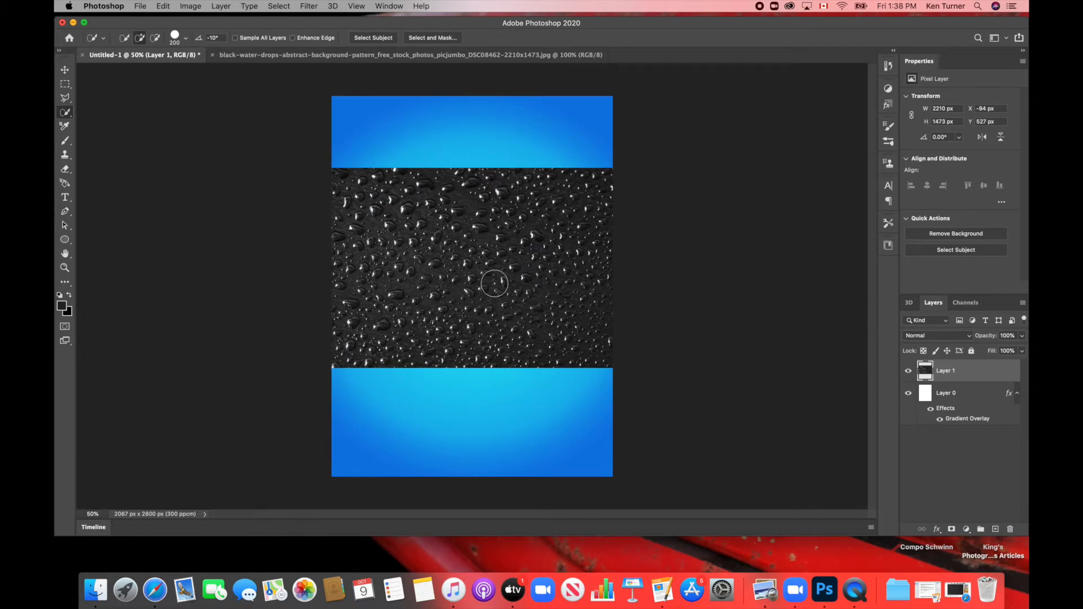
Rotate the water-drop layer 90° counter-clockwise so it matches the portrait canvas.
click(163, 6)
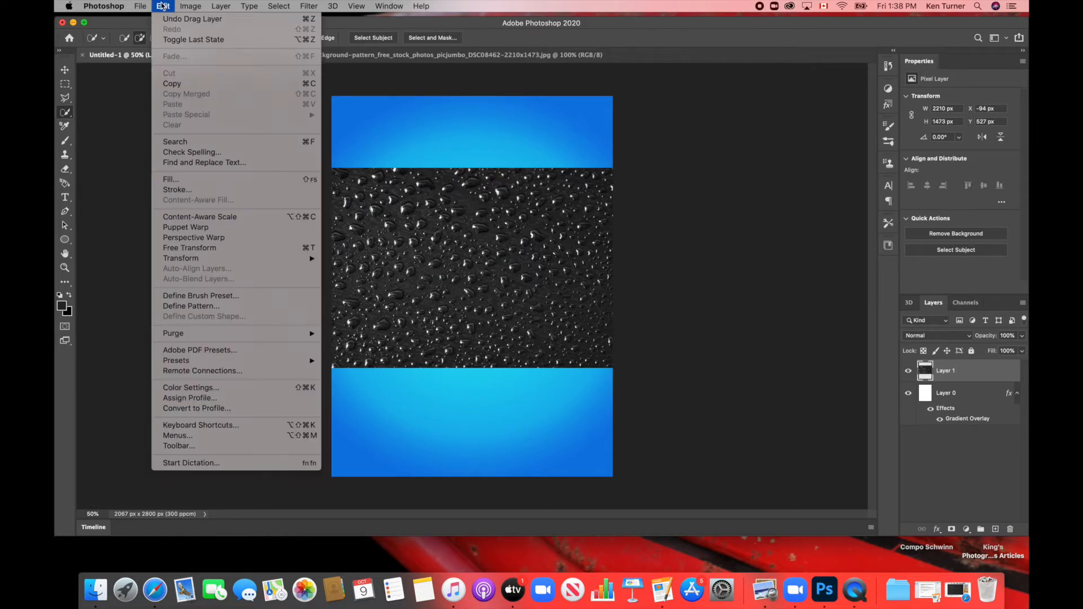
mouse_move(180, 260)
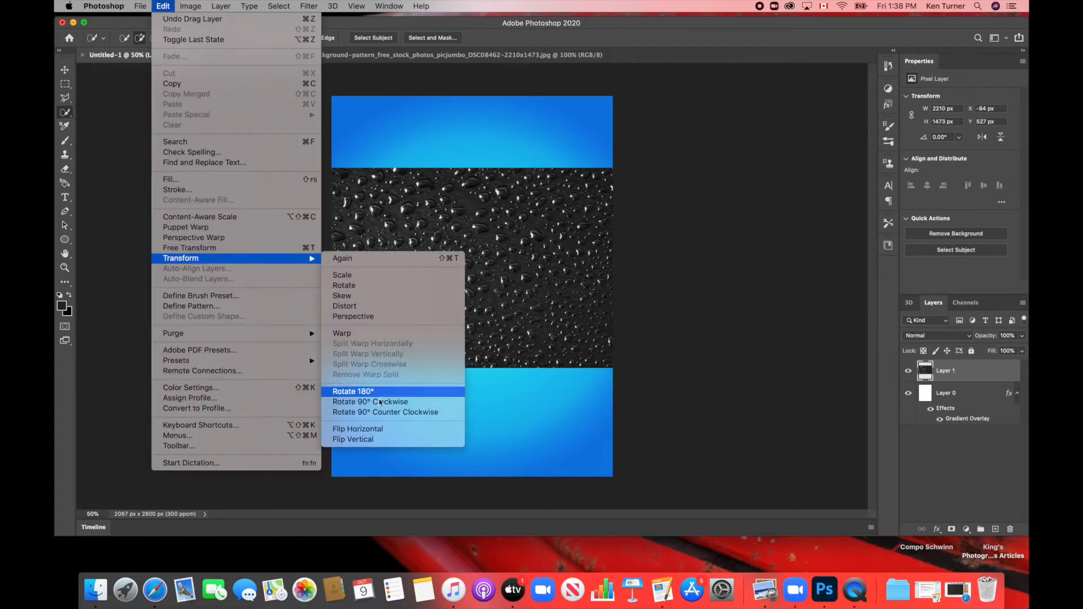
click(413, 413)
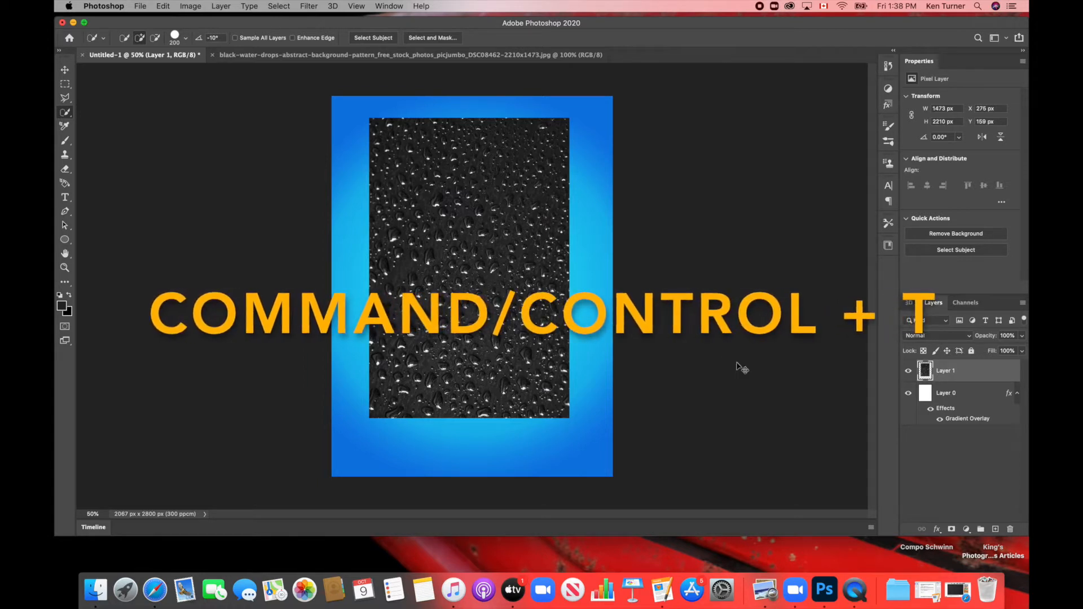
Move the rotated water-drop layer into the canvas's upper-left corner and start Free Transform on it.
key(super+t)
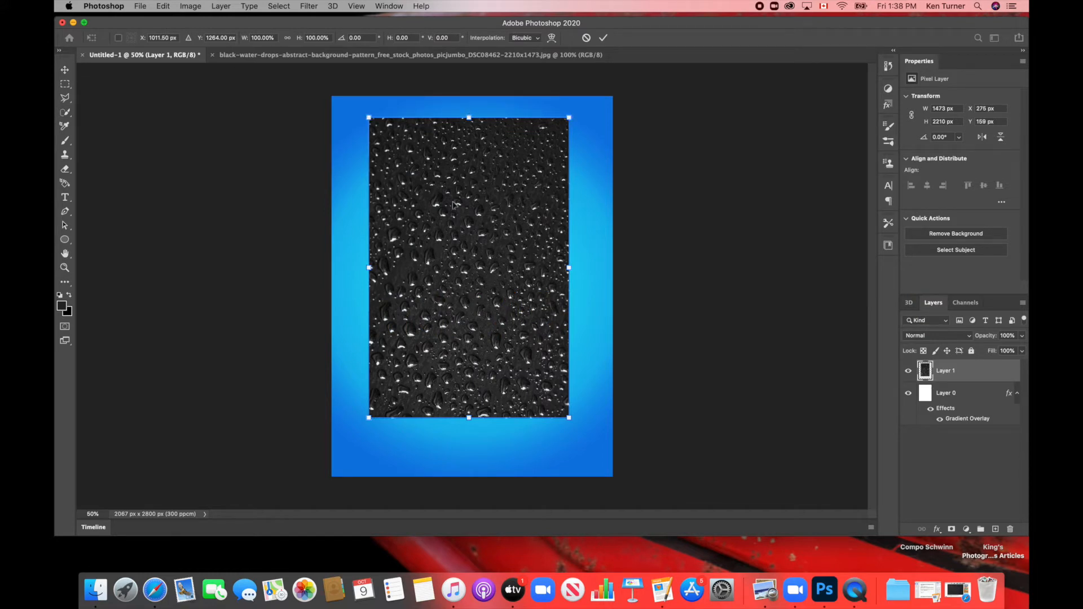
click(65, 69)
drag(419, 210, 382, 189)
key(ctrl+t)
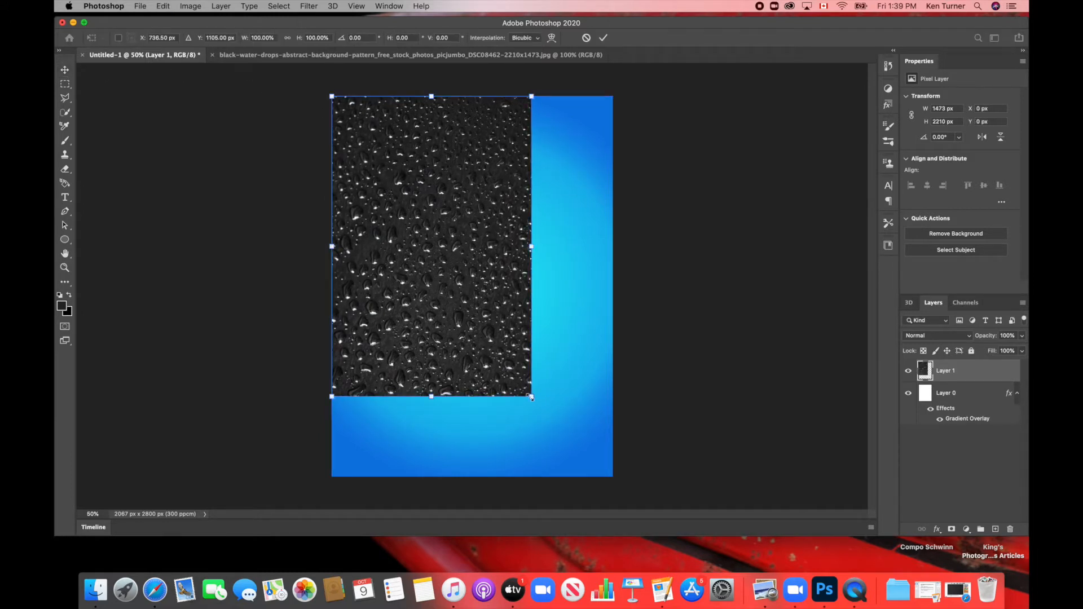
drag(531, 397, 591, 475)
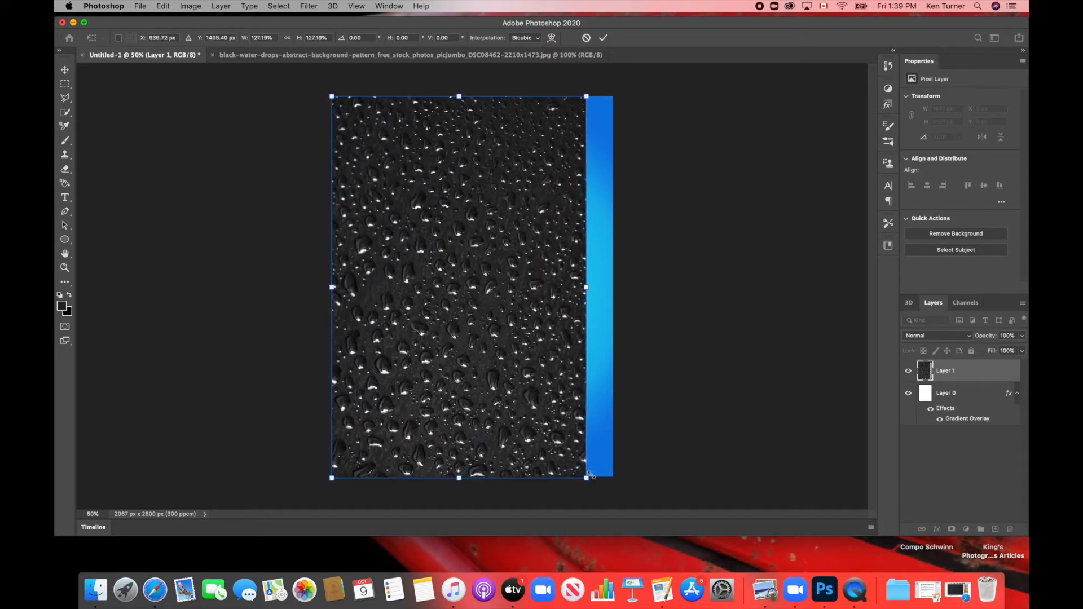
key(super+z)
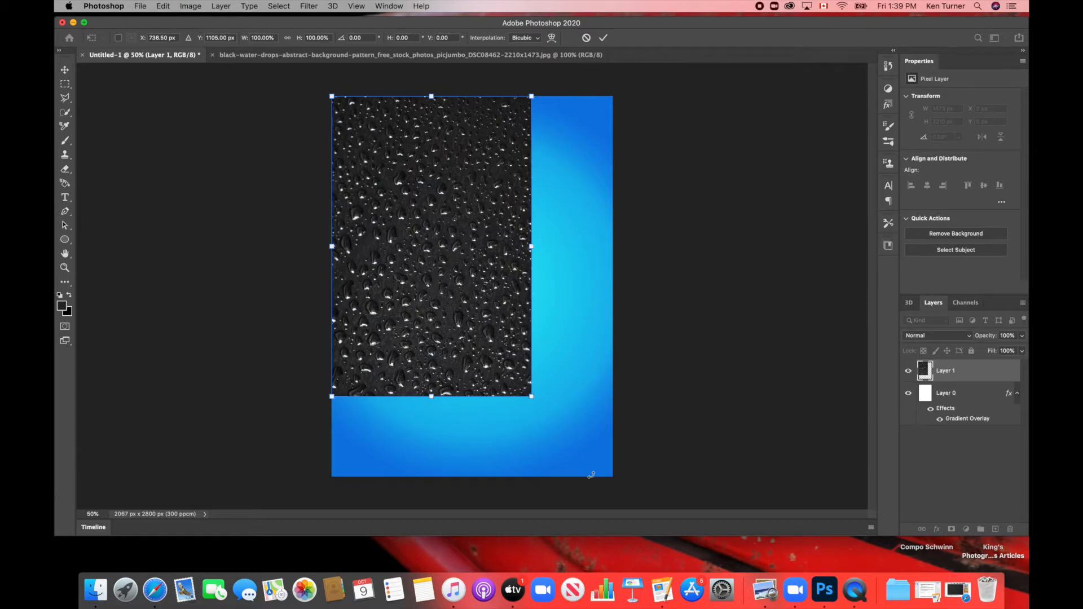
drag(531, 396, 514, 329)
key(super+z)
drag(532, 398, 588, 479)
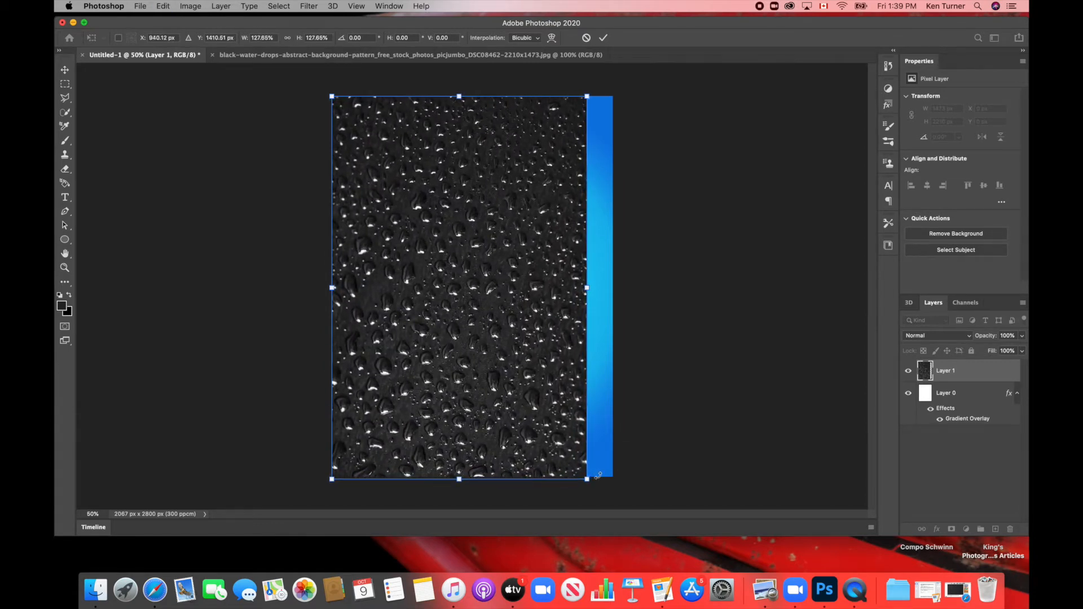
key(super+z)
Stretch the water-drop layer non-proportionally to fill the whole 2067 × 2800 px canvas and apply the transform.
drag(529, 393, 519, 479)
drag(519, 286, 611, 287)
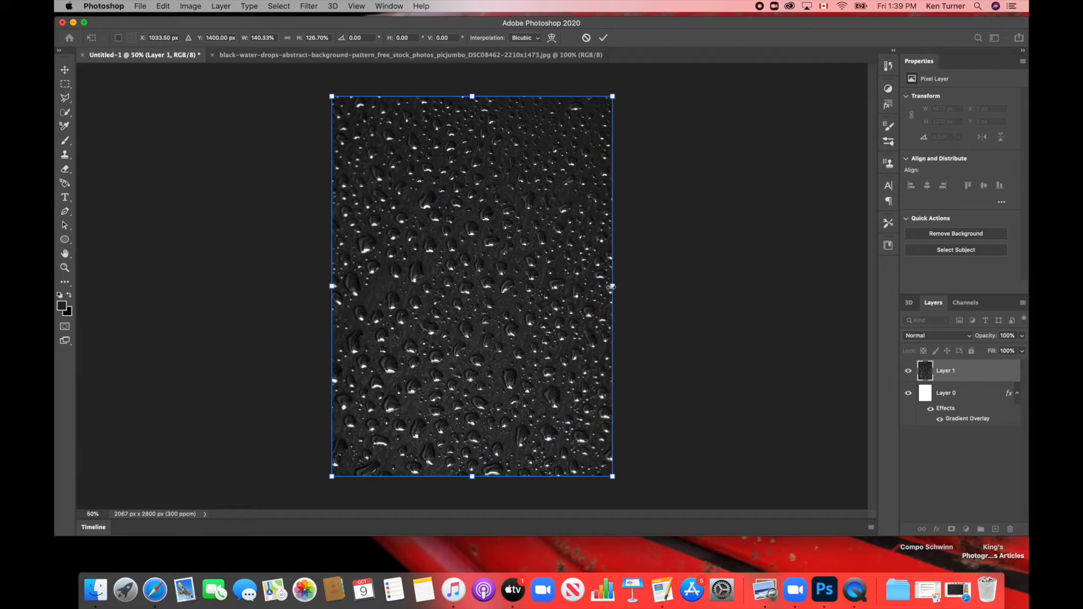
key(Return)
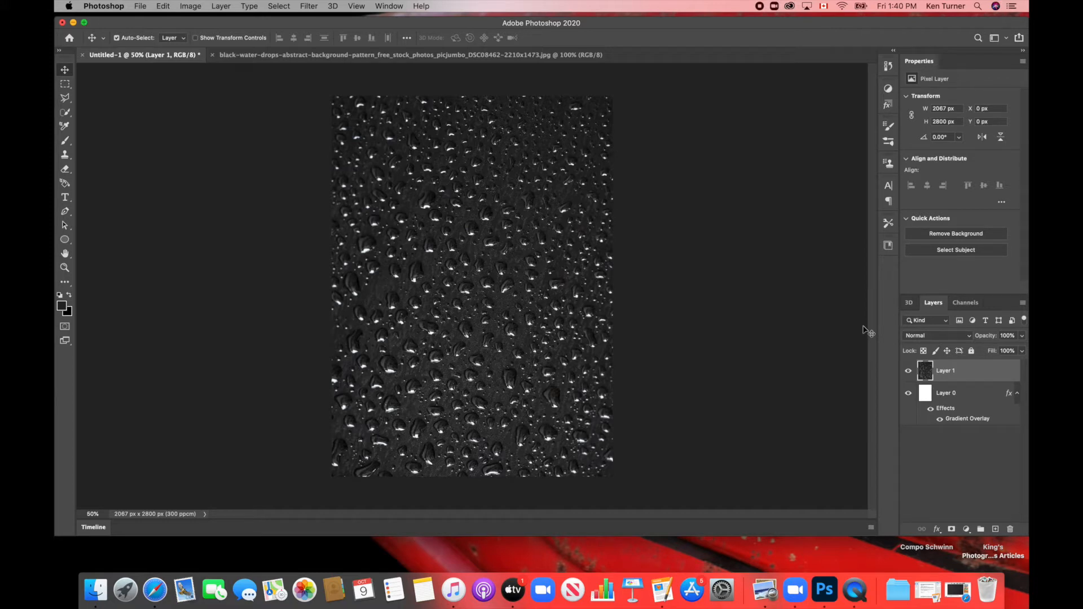
Set the water-drop layer's blend mode to Soft Light and its opacity to 53%.
click(950, 337)
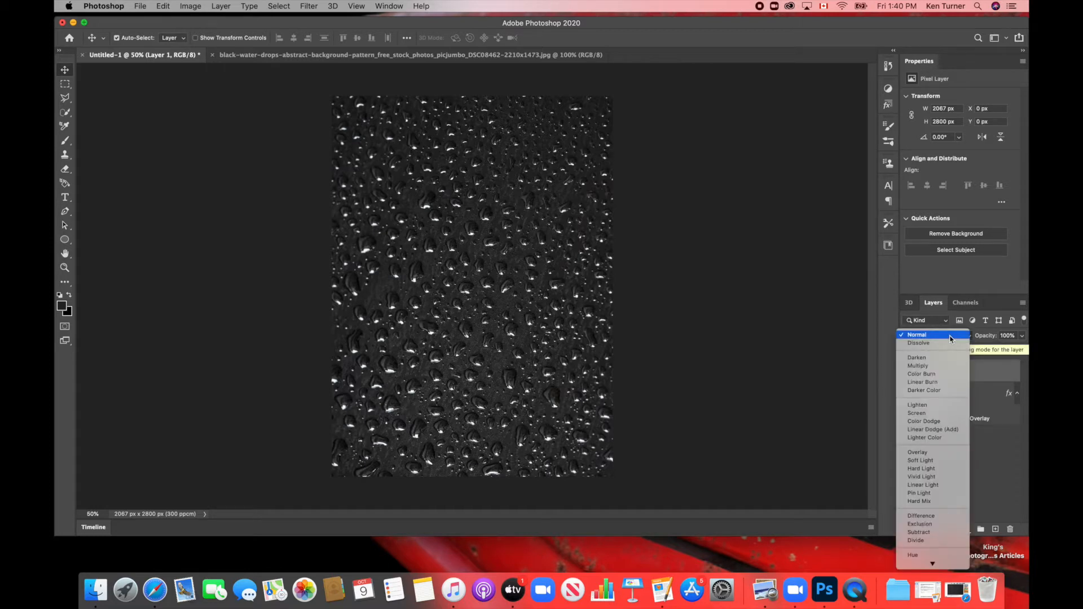
click(921, 461)
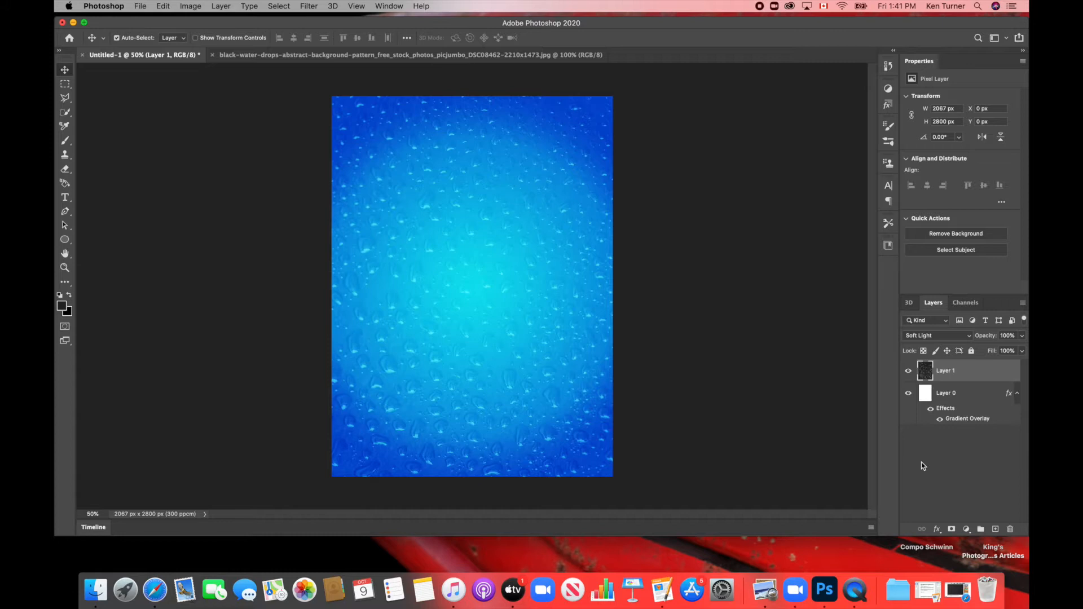
click(1023, 336)
drag(1022, 353, 999, 358)
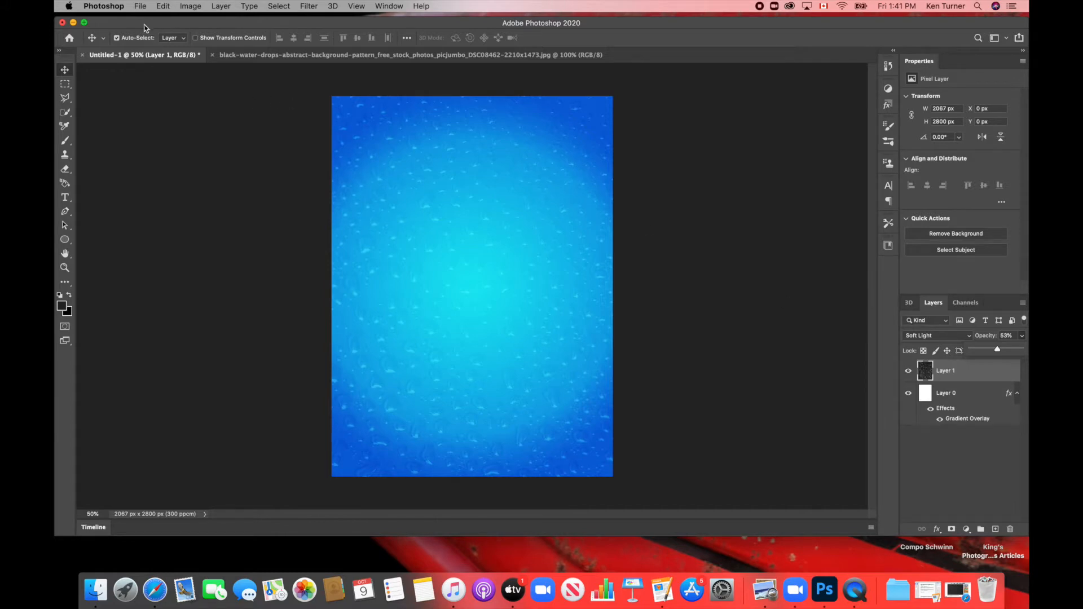
Open bottle.jpg from the Sludge Cola Ad Elements folder.
click(141, 6)
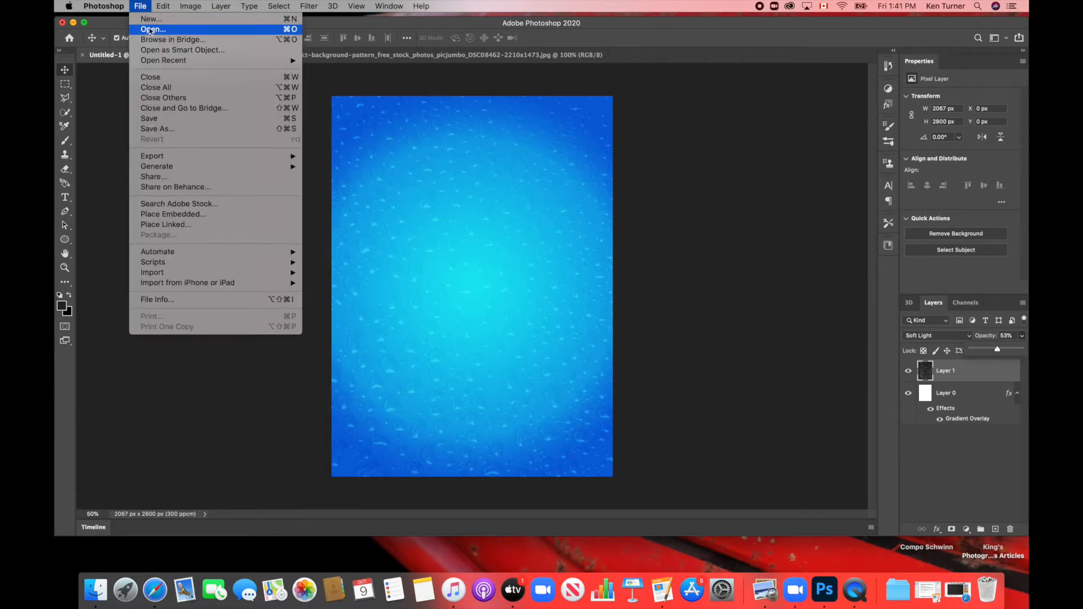
click(146, 30)
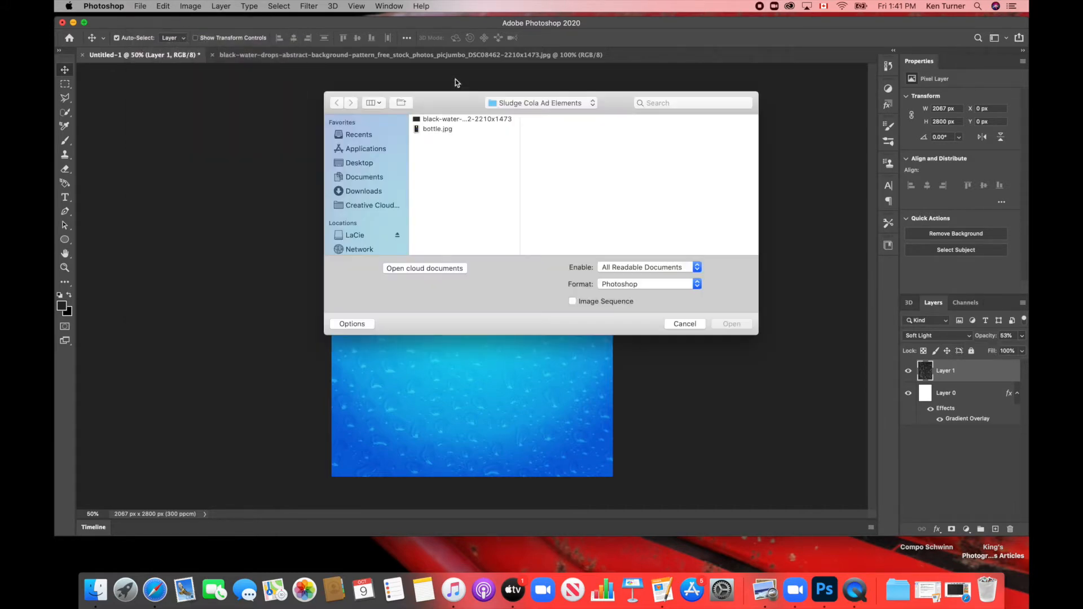
click(438, 130)
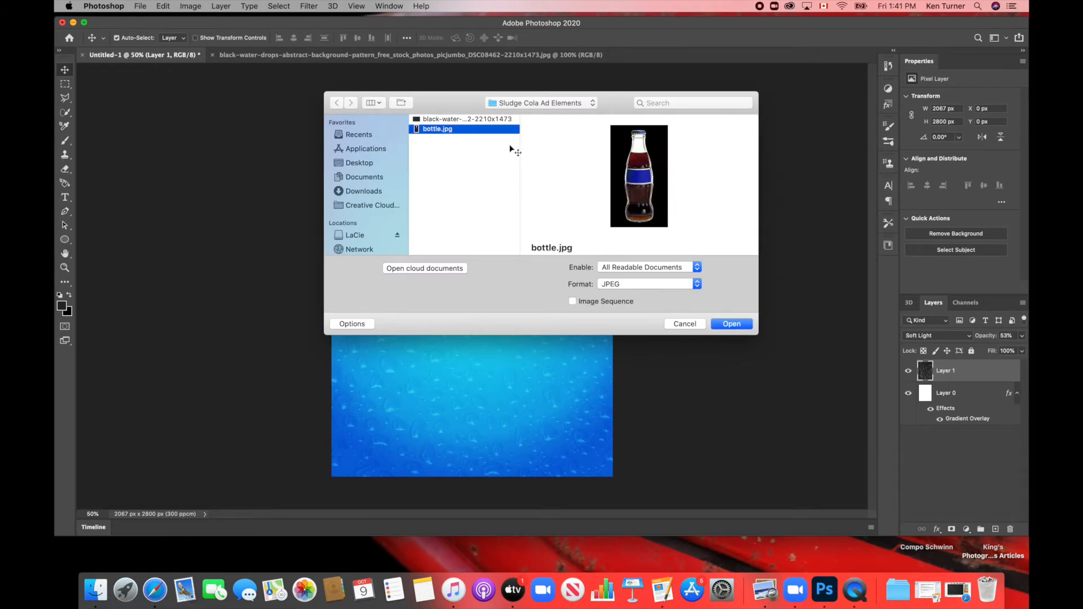
double_click(436, 130)
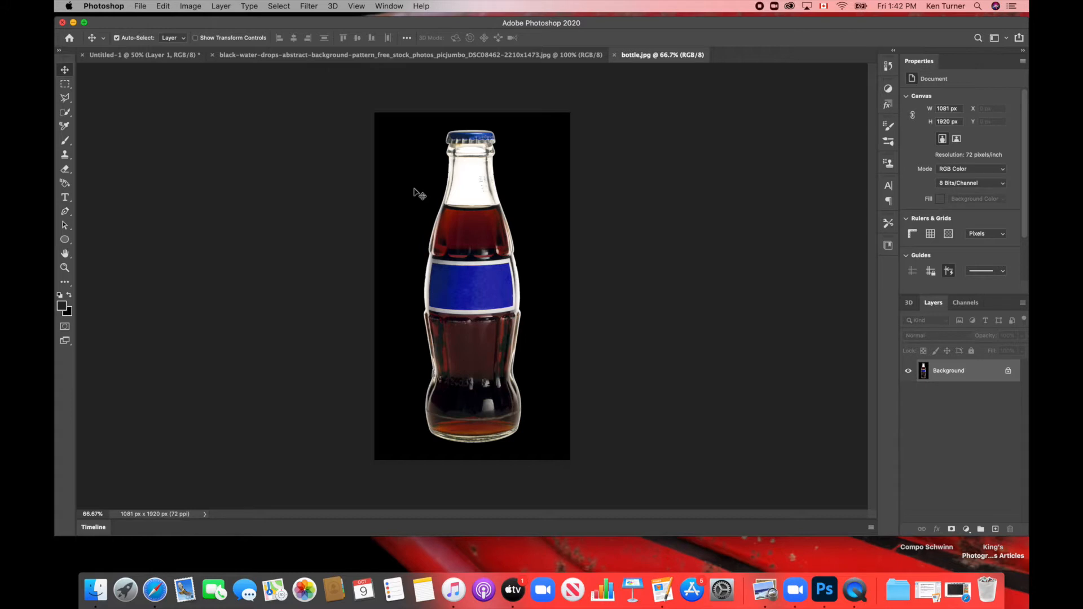
Select the whole bottle with the Quick Selection tool using a brush size of 80.
click(66, 114)
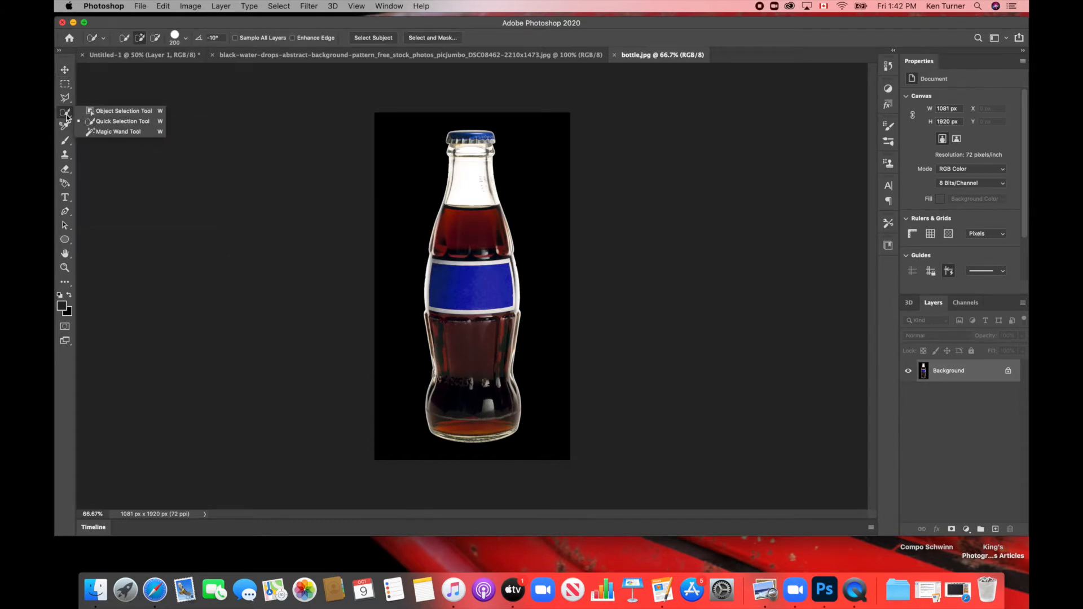
click(139, 172)
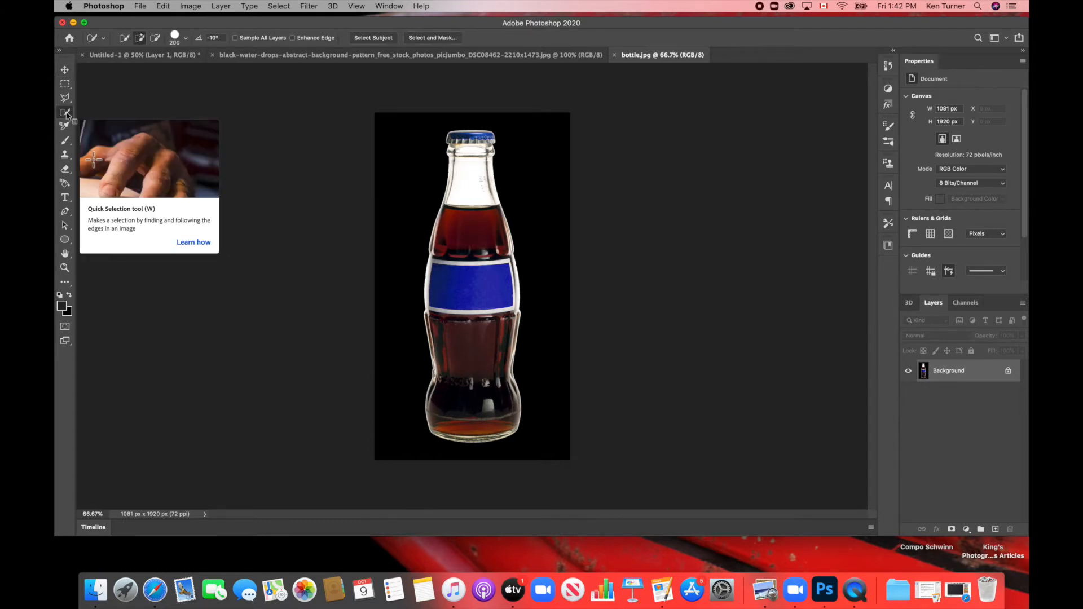
click(66, 114)
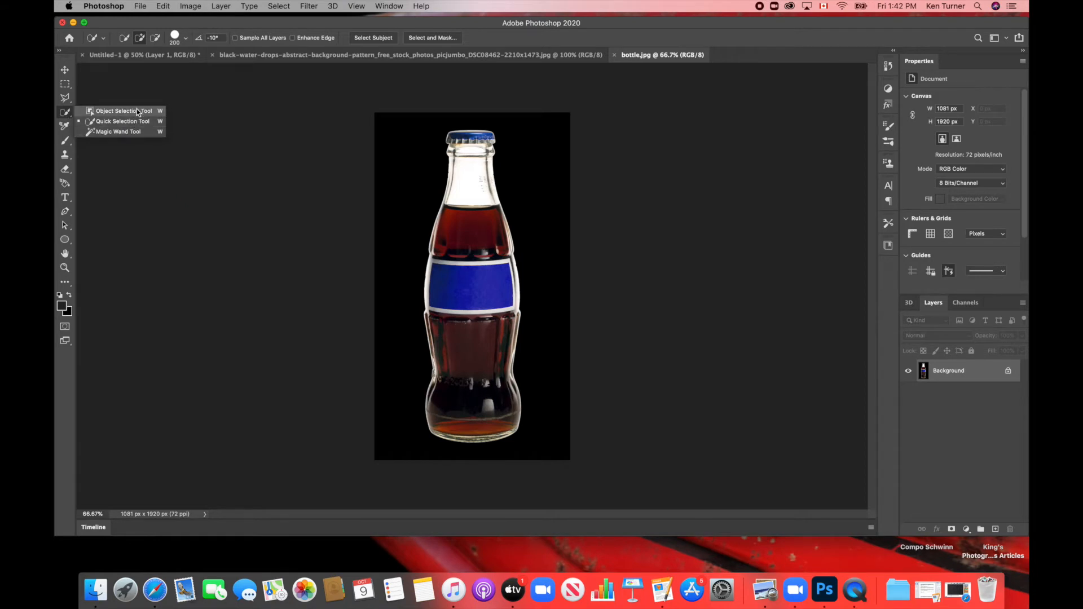
click(123, 123)
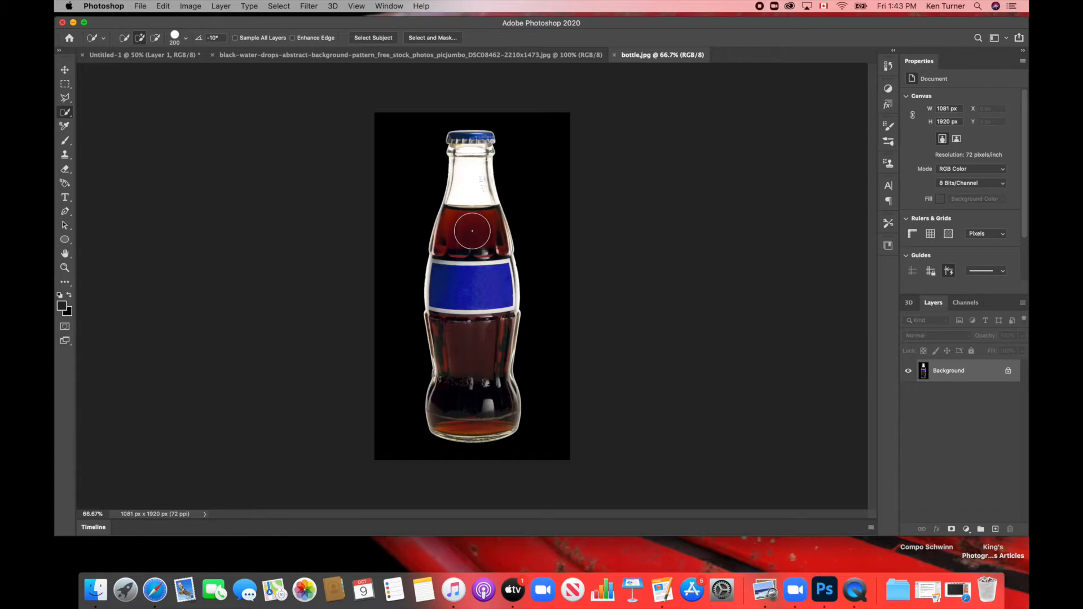
key(bracketleft)
key(bracketleft)
key(bracketleft)
key(bracketleft)
key(bracketleft)
key(bracketleft)
key(bracketleft)
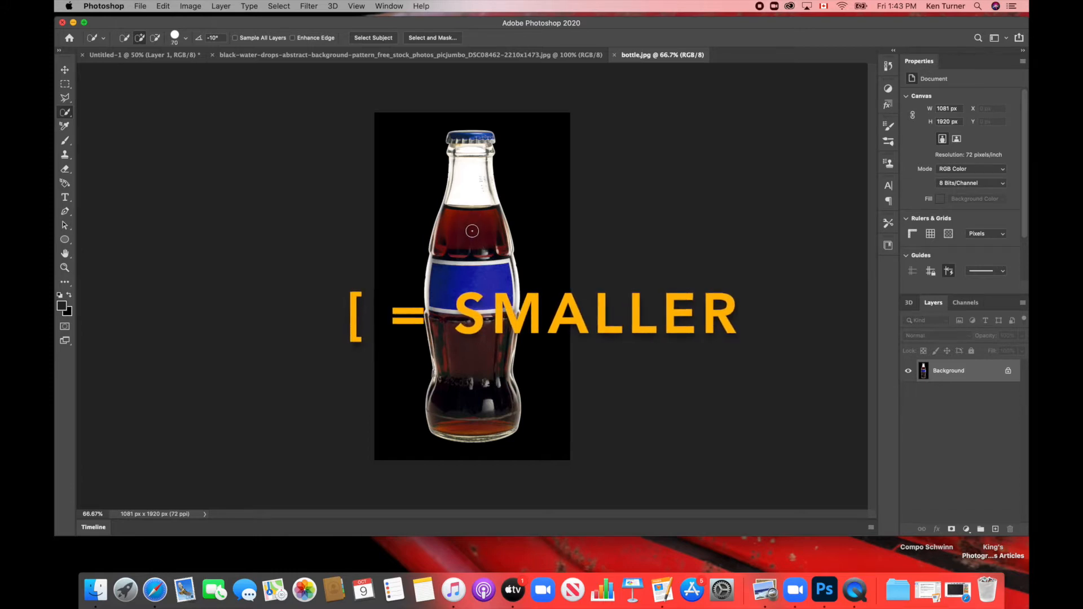
key(bracketright)
key(bracketright)
key(bracketright)
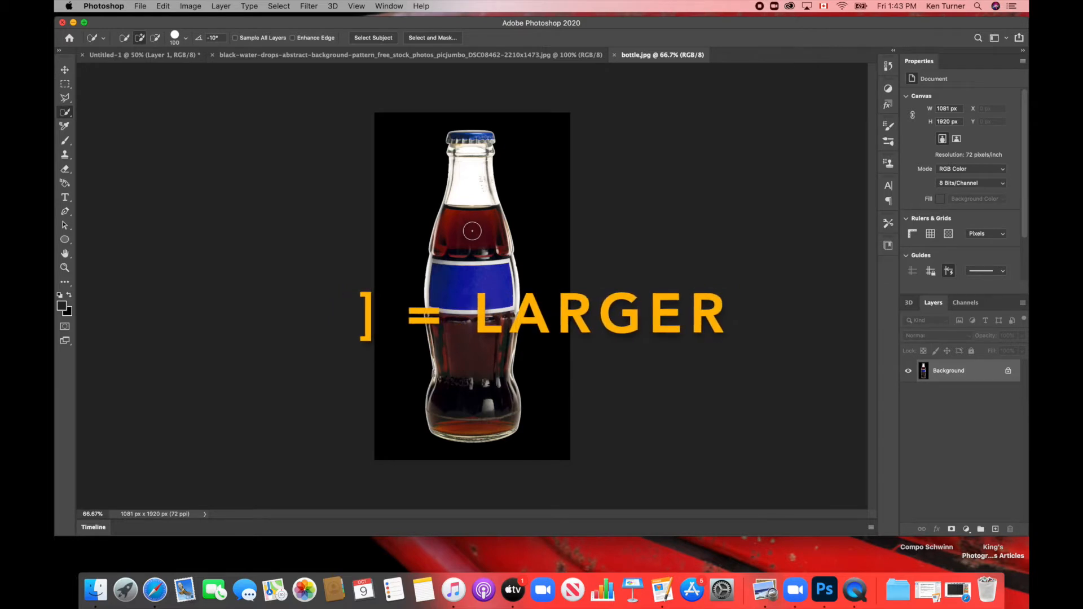
key(bracketleft)
key(bracketleft)
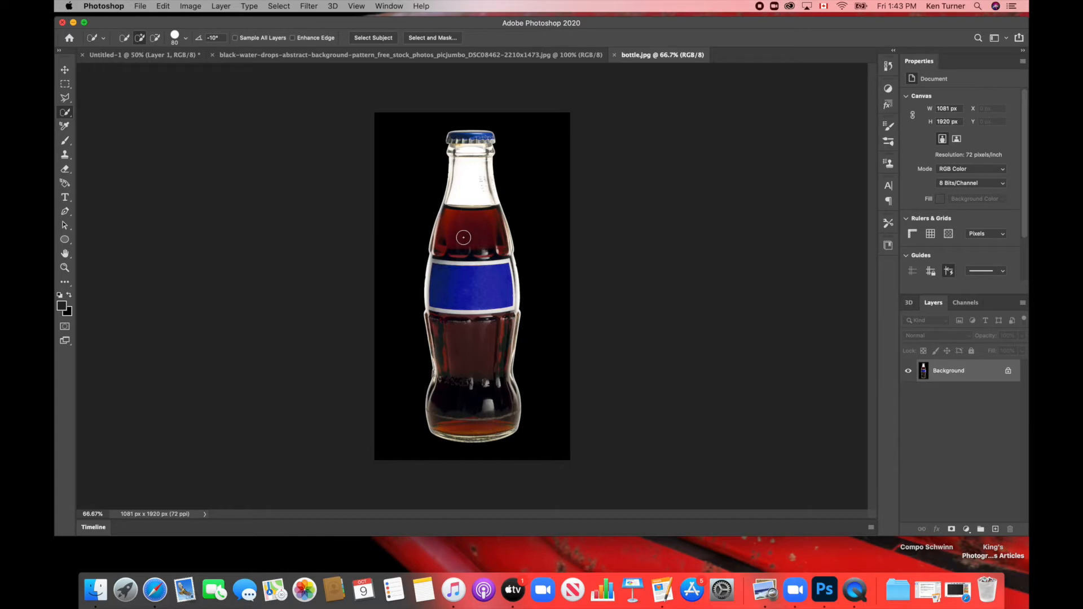
click(464, 238)
mouse_move(440, 297)
mouse_down()
mouse_move(464, 317)
mouse_move(462, 327)
mouse_move(434, 321)
mouse_up()
drag(431, 318, 442, 404)
Open the bottle selection in Select and Mask and preview it in Onion Skin and Overlay views.
click(432, 38)
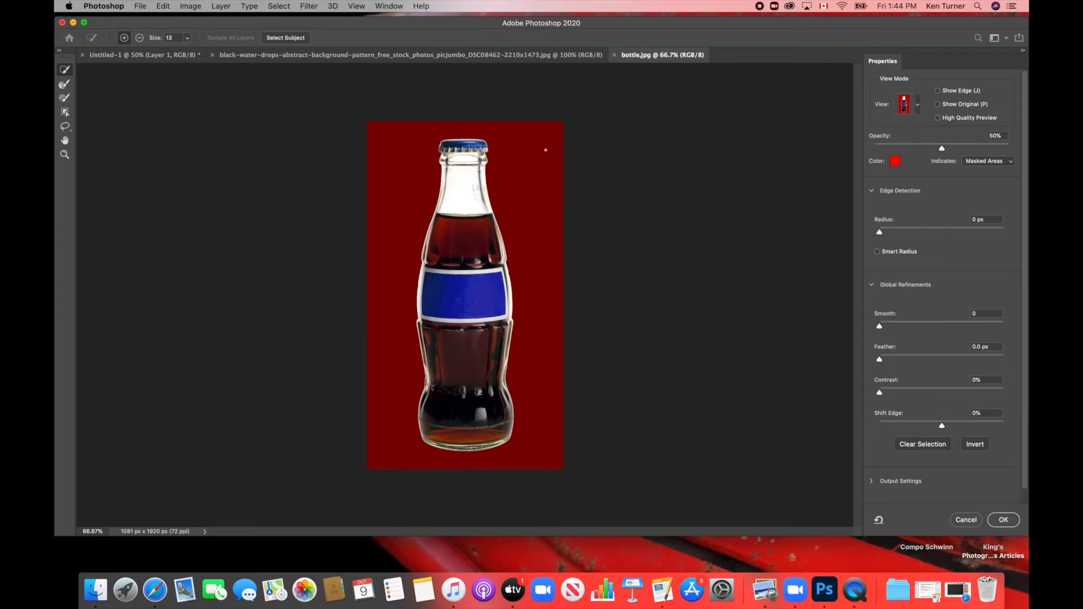
click(918, 106)
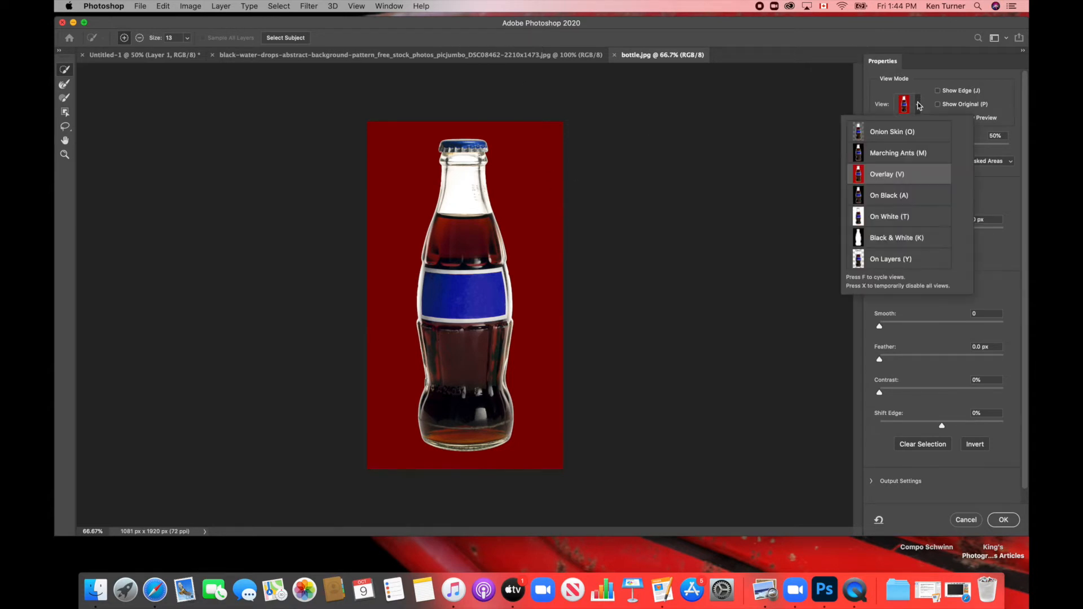
click(902, 134)
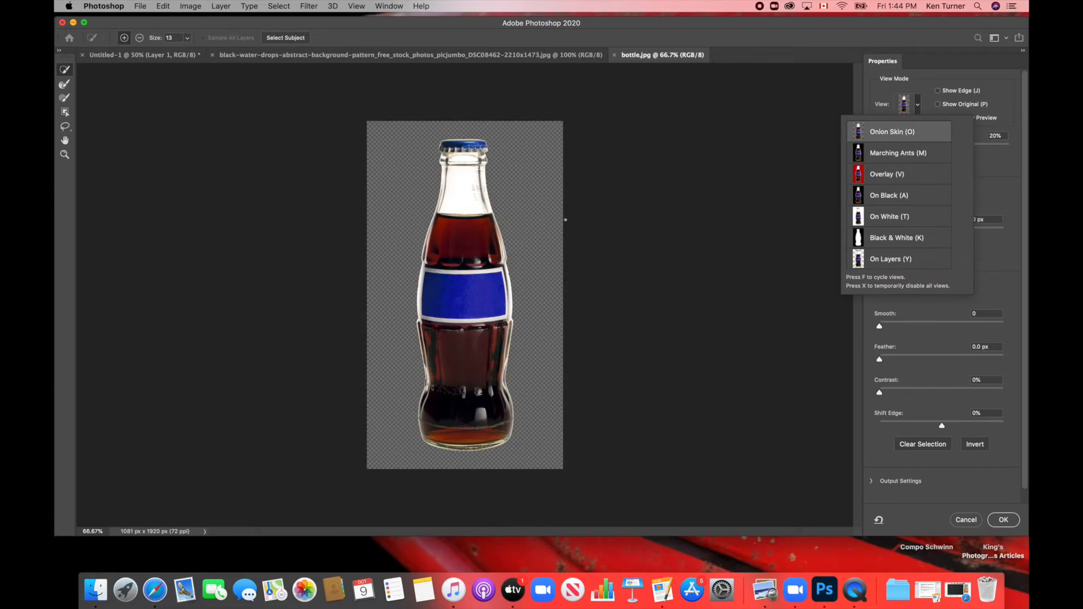
click(924, 152)
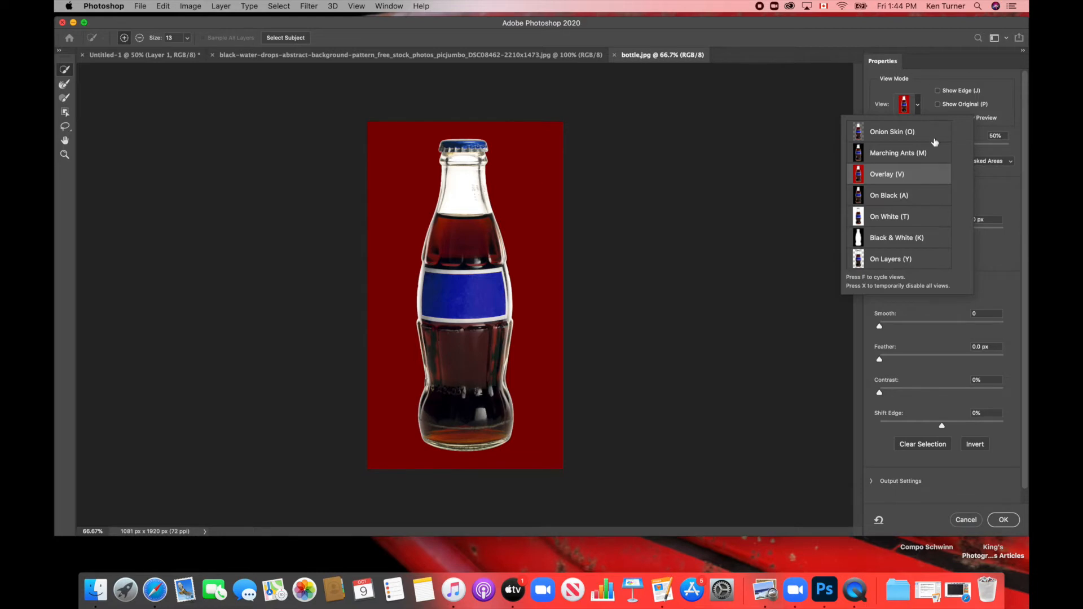
click(889, 65)
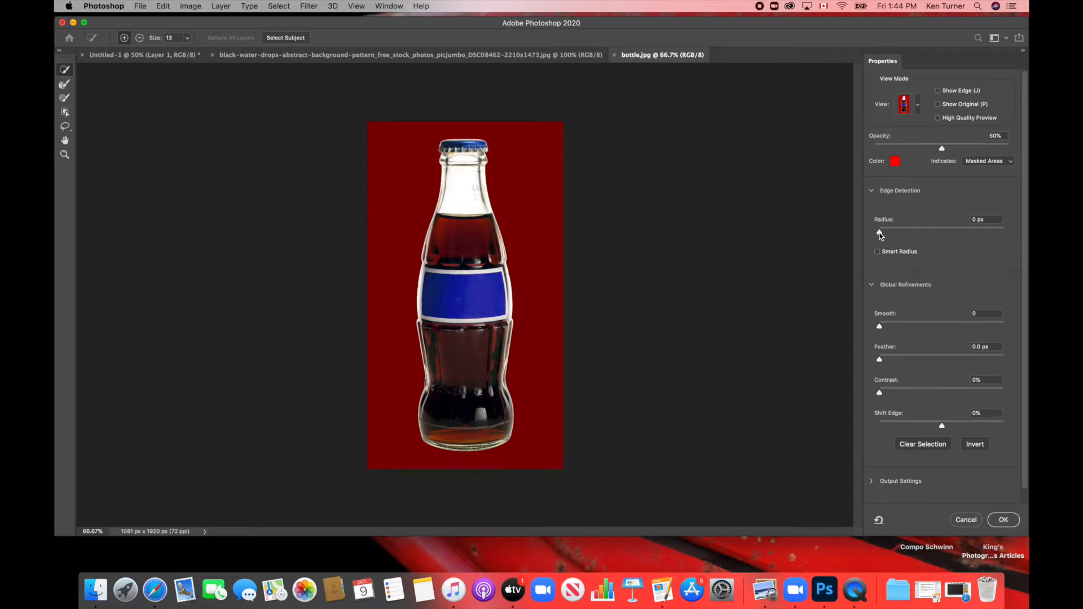
Refine the bottle selection with Radius 1 px, Smooth 10, Feather 1.1 px and Contrast 3%, and apply it.
drag(880, 234, 888, 234)
click(885, 232)
drag(879, 326, 892, 329)
click(902, 358)
drag(903, 360, 882, 395)
click(883, 392)
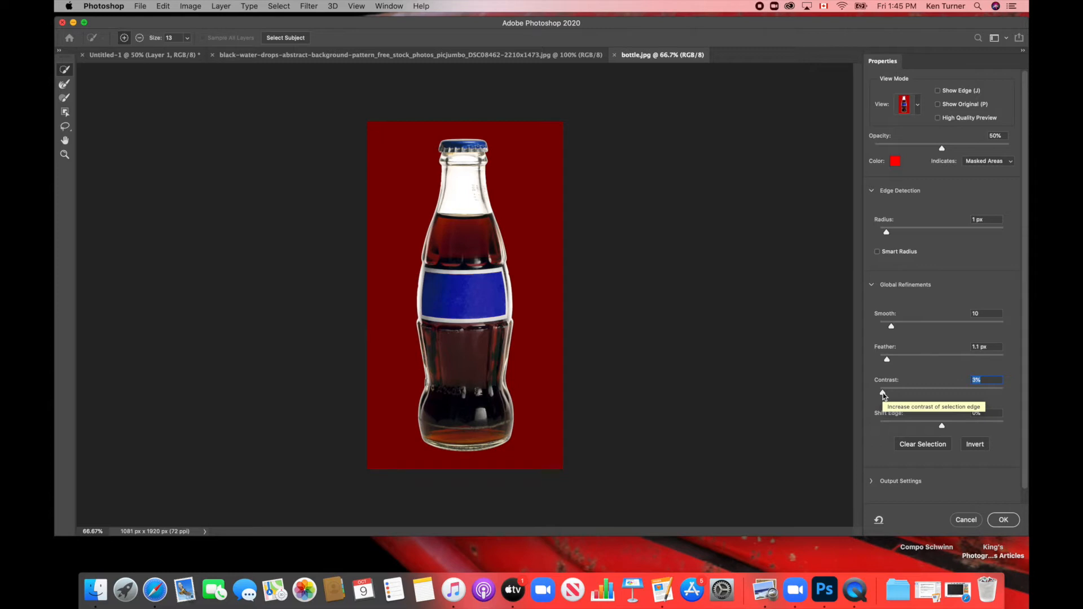
click(1007, 522)
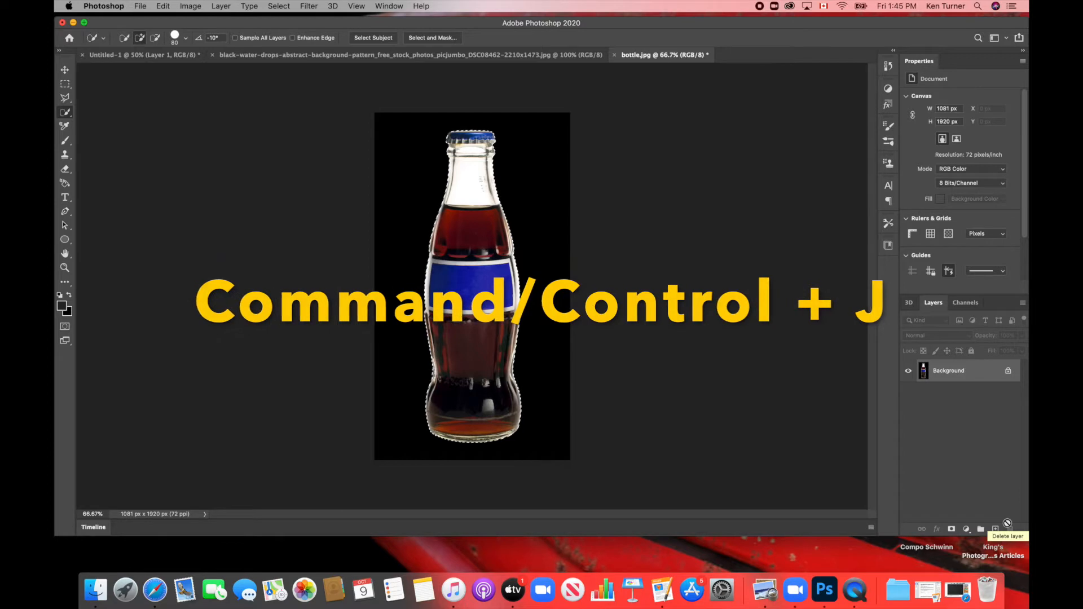
Copy the selected bottle to its own layer and bring that layer into the blue droplet ad document.
key(super+j)
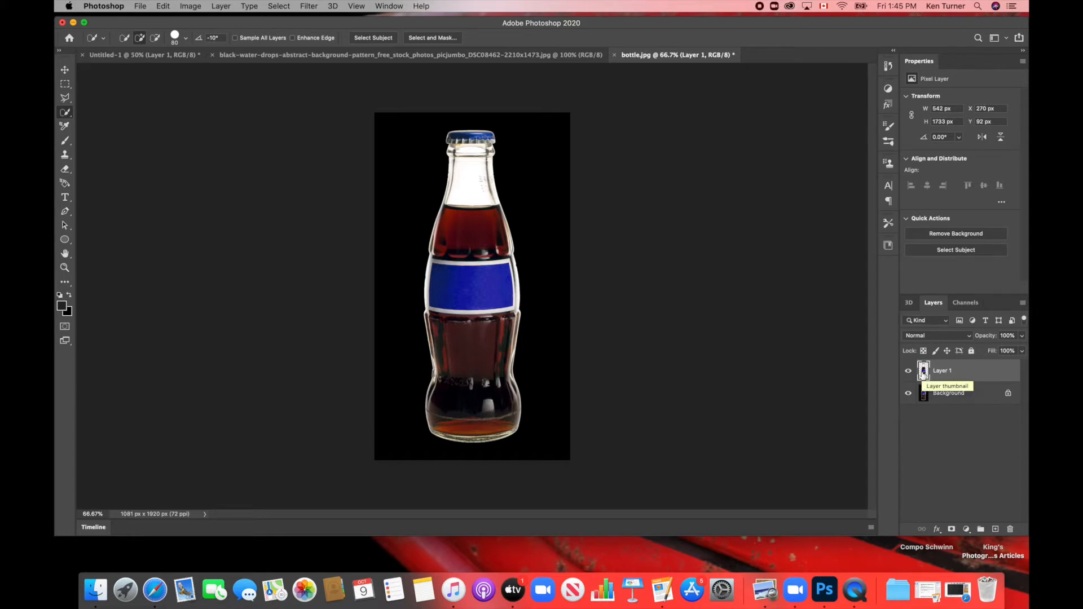
drag(923, 372, 455, 271)
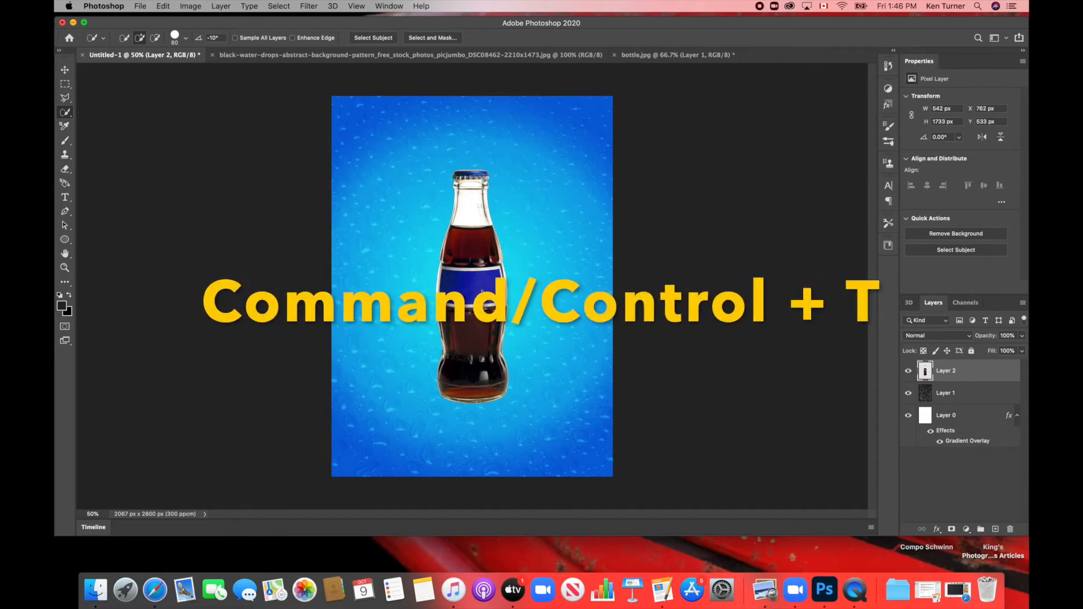
Enlarge the bottle to about 122% with Free Transform and move it to the horizontal centre, low on the poster.
key(super+t)
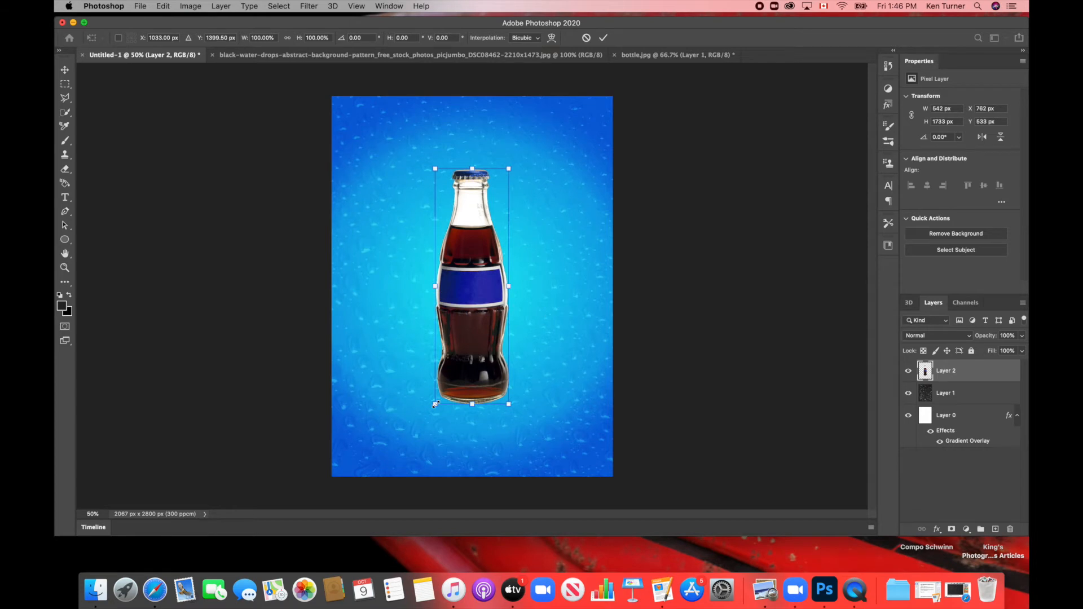
drag(435, 404, 397, 449)
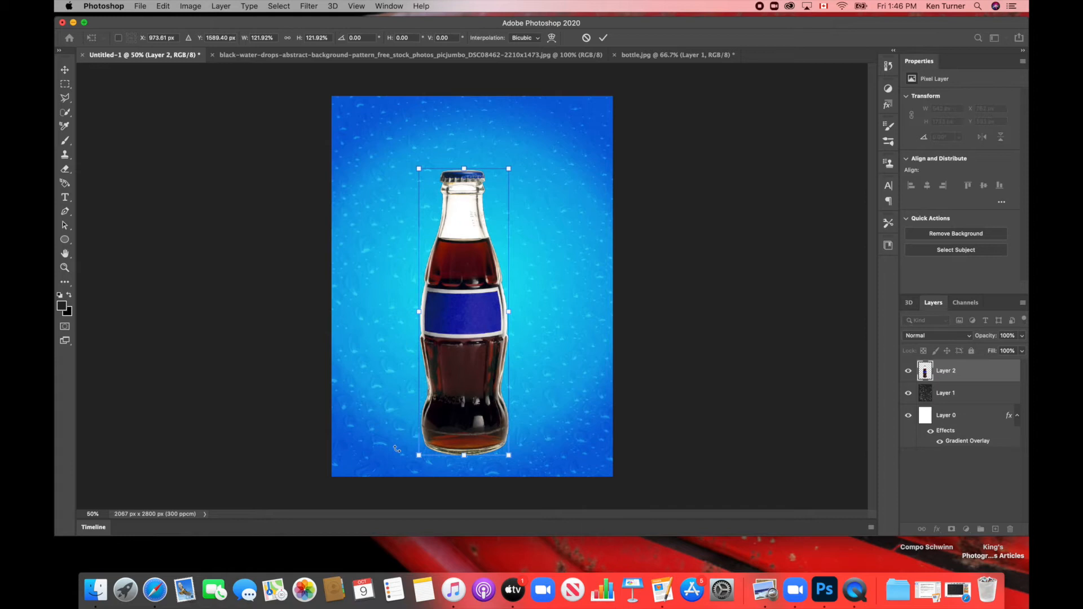
key(Return)
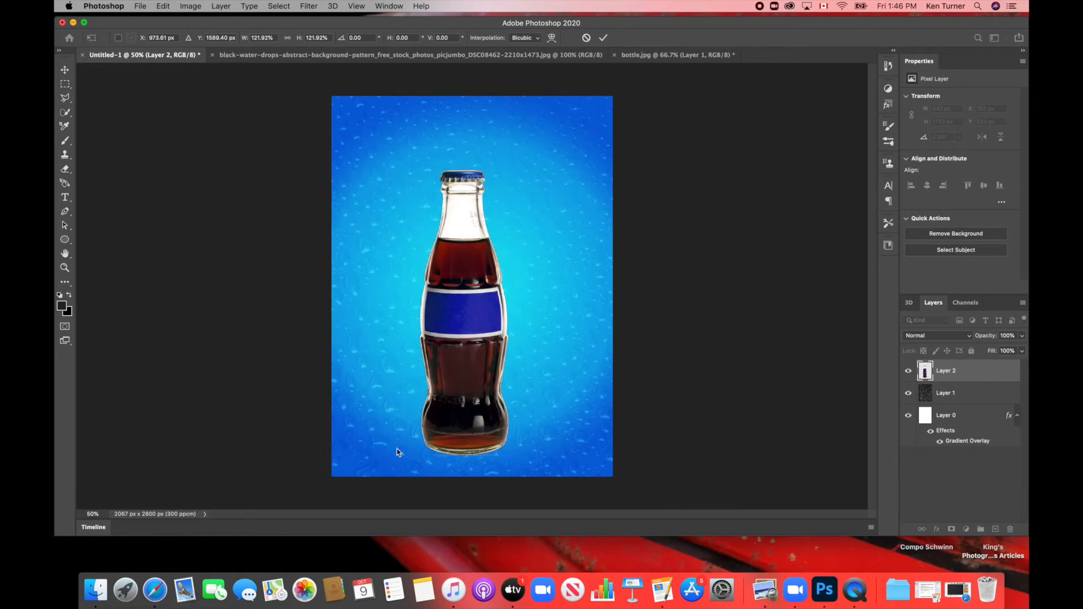
key(w)
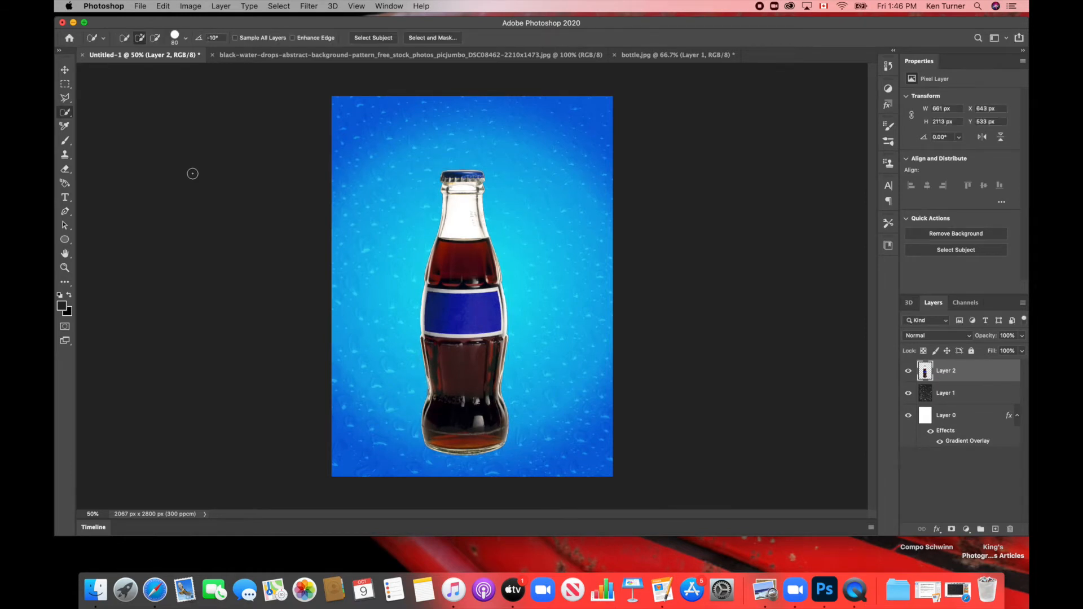
click(64, 70)
drag(461, 312, 470, 311)
mouse_move(476, 328)
mouse_down()
mouse_move(479, 316)
mouse_move(479, 334)
mouse_up()
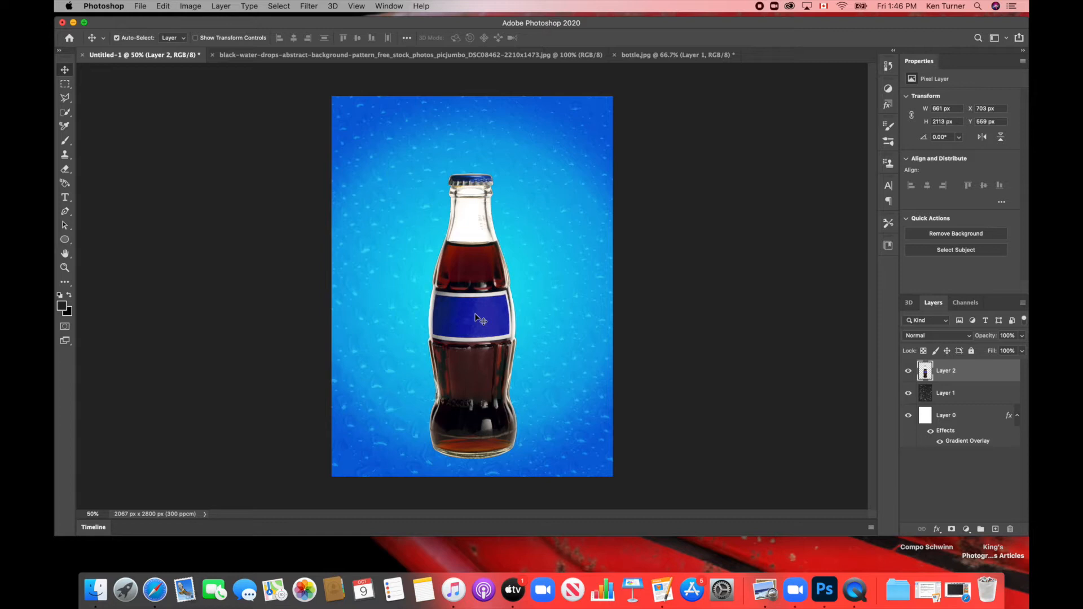
drag(475, 316, 475, 325)
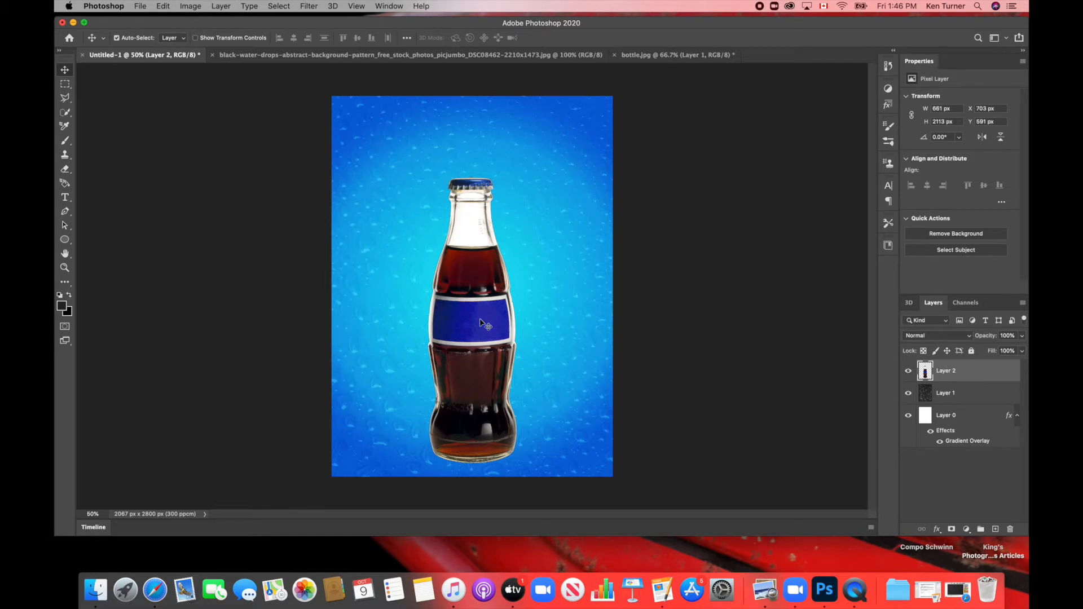
Scale the bottle down to about 599 × 1914 px and recentre it horizontally on the poster.
key(super+t)
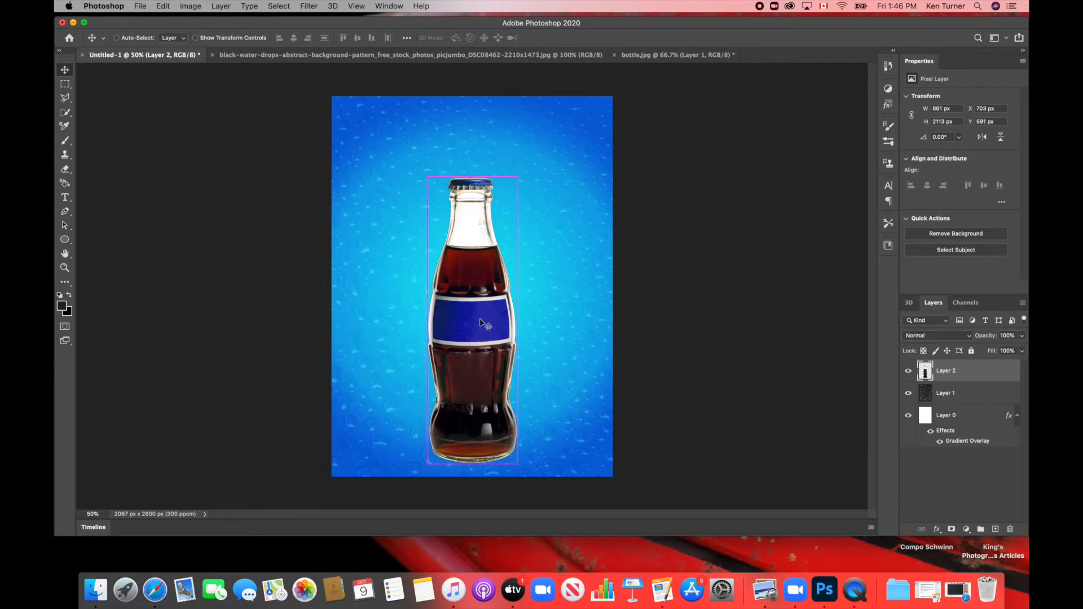
drag(427, 176, 444, 200)
key(Return)
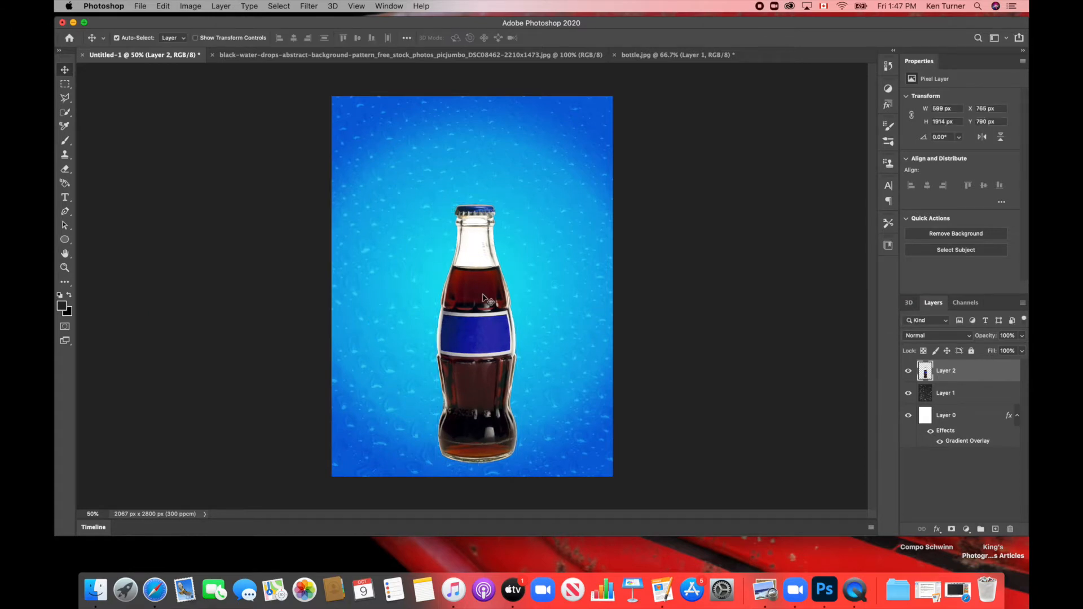
drag(482, 294, 477, 296)
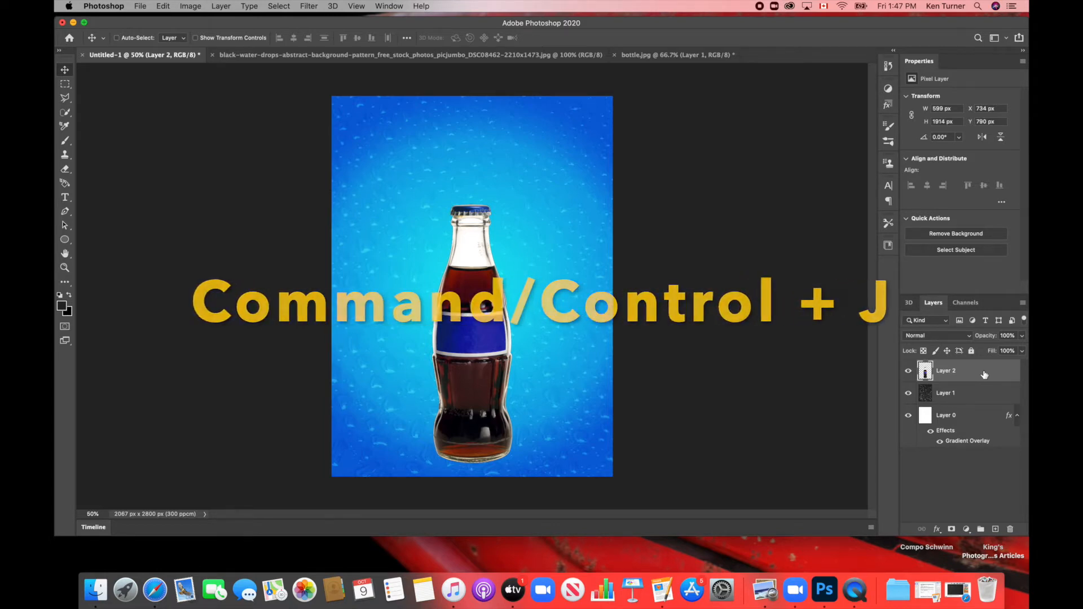
Duplicate the bottle layer and place the copy directly beside the original on its right.
key(super+j)
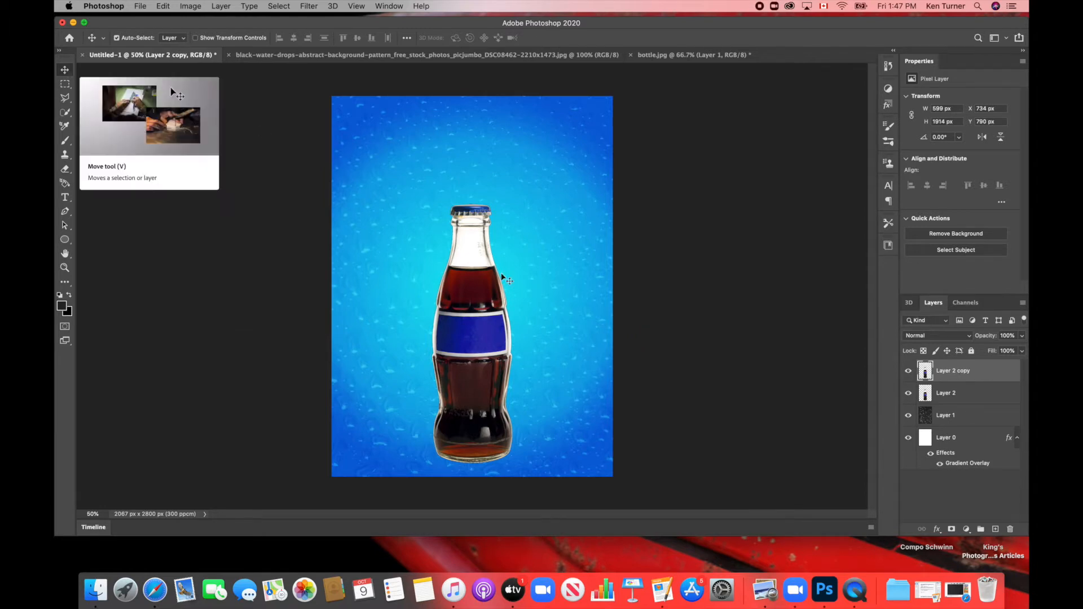
drag(468, 331, 551, 332)
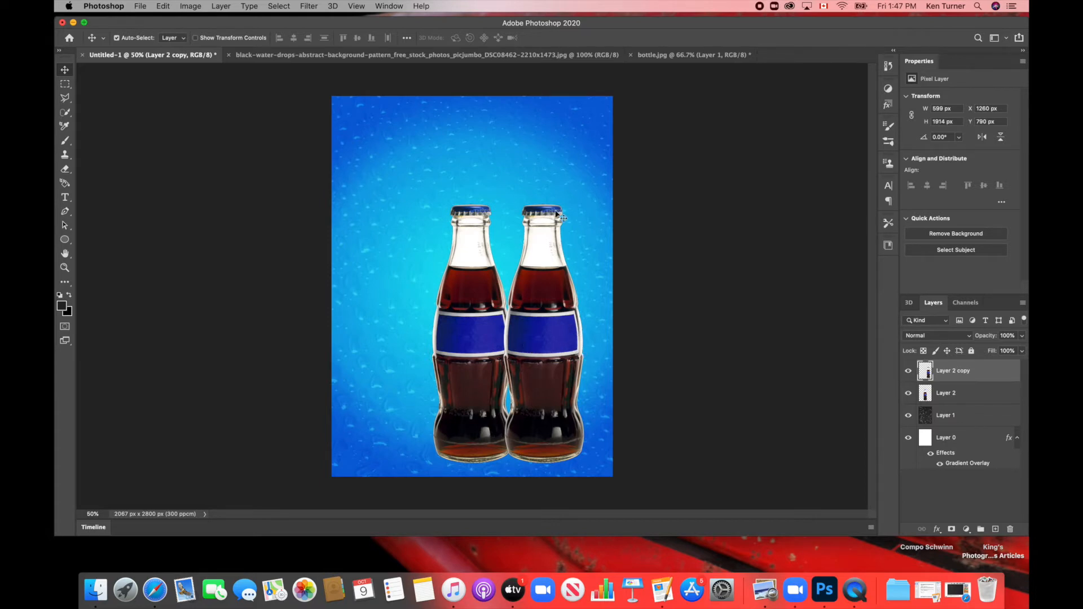
Select the label and cap of the right bottle with the Quick Selection tool, reducing the brush size to 40.
click(65, 113)
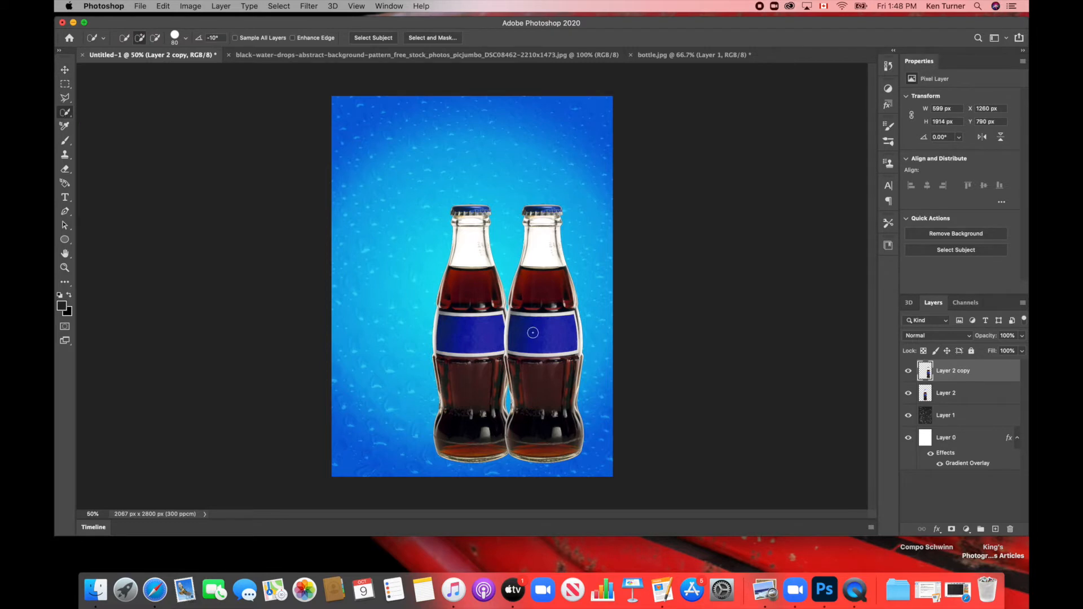
drag(517, 329, 531, 333)
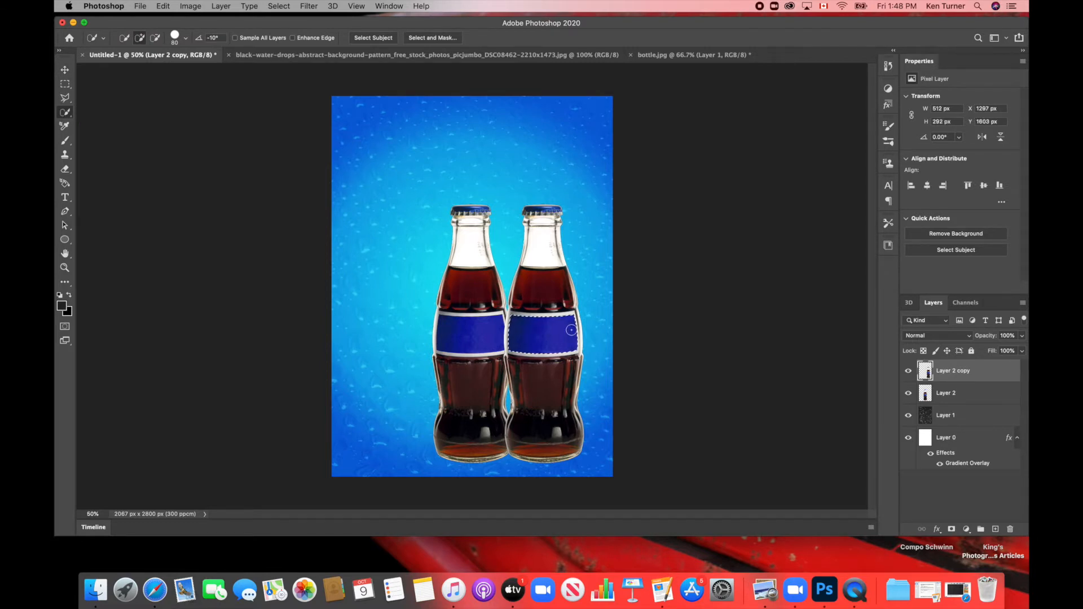
key(bracketleft)
key(bracketleft)
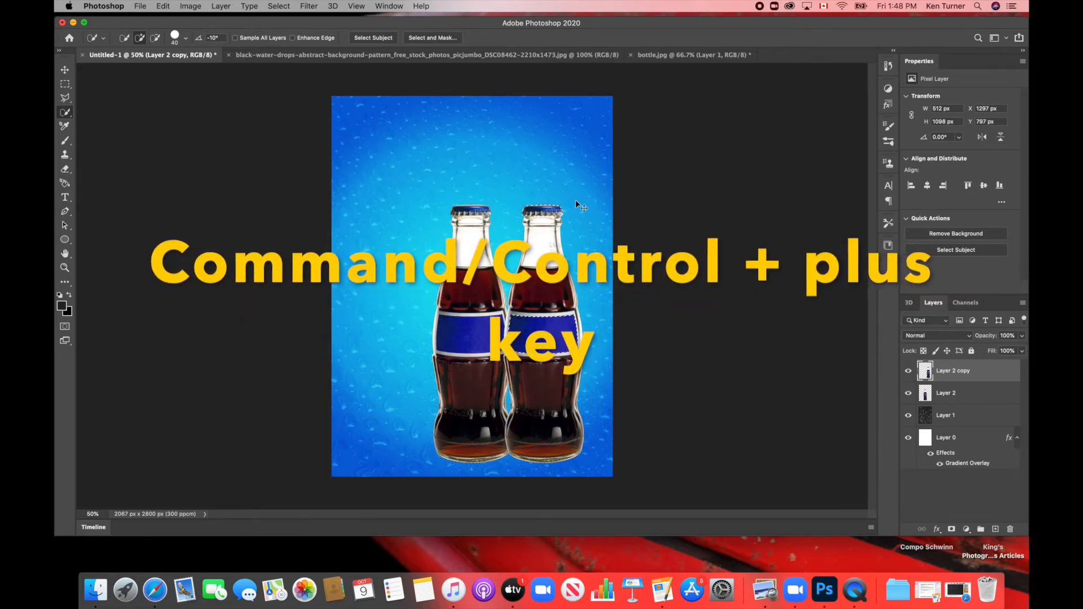
key(super+plus)
key(super+plus)
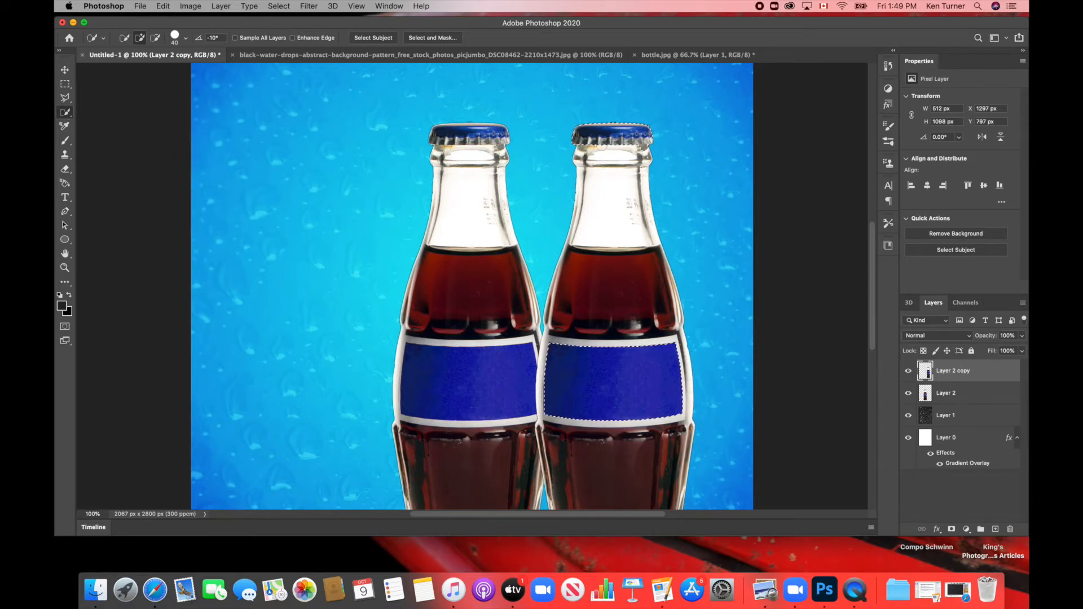
key(alt)
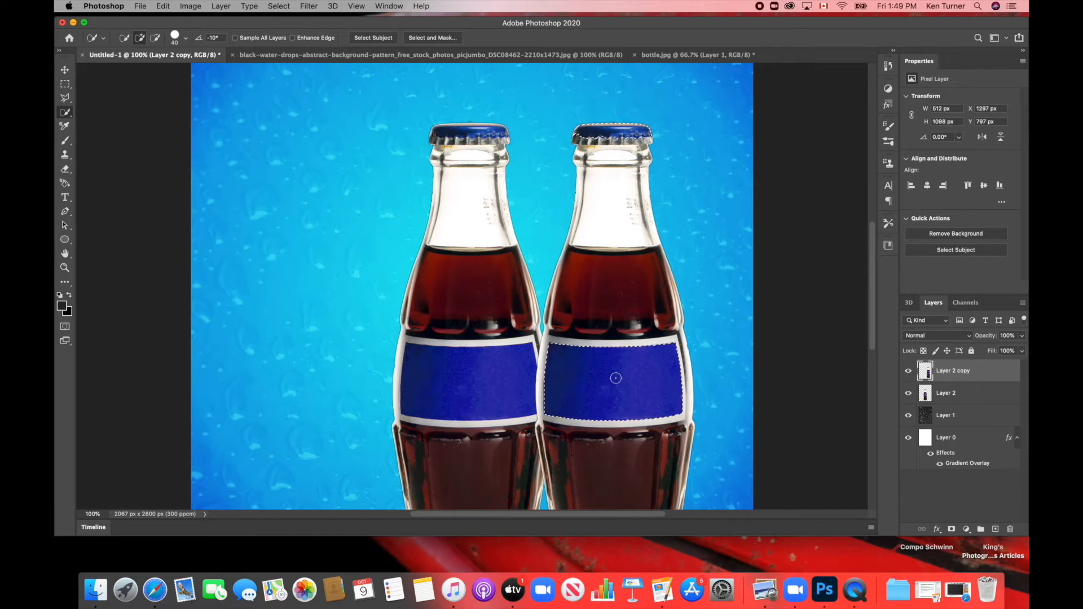
Recolour the selected label and cap purple with a Hue/Saturation hue of +67, and deselect.
click(191, 7)
mouse_move(194, 40)
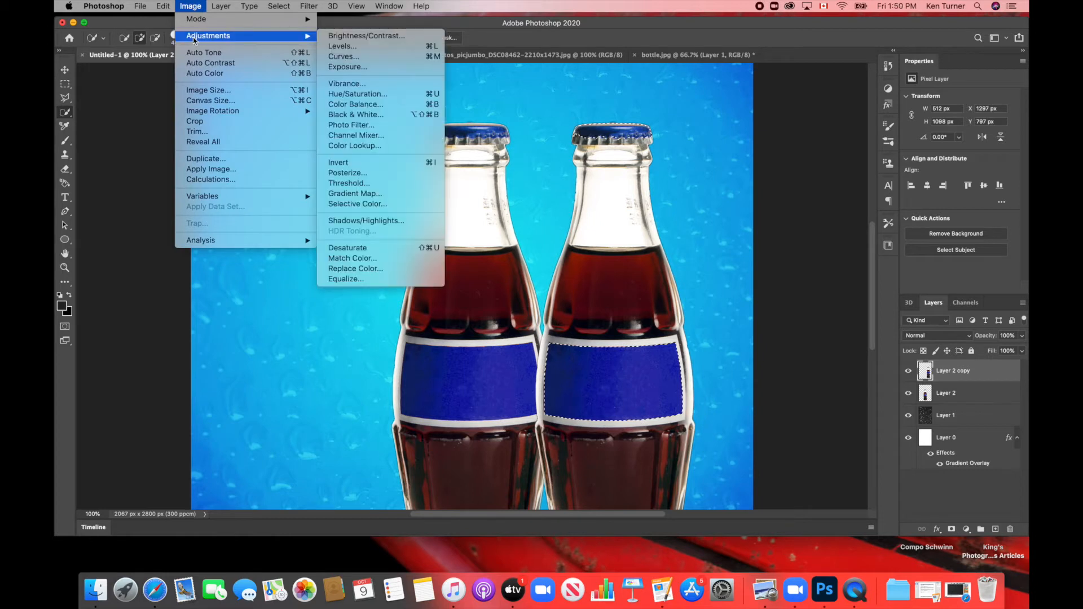
click(359, 95)
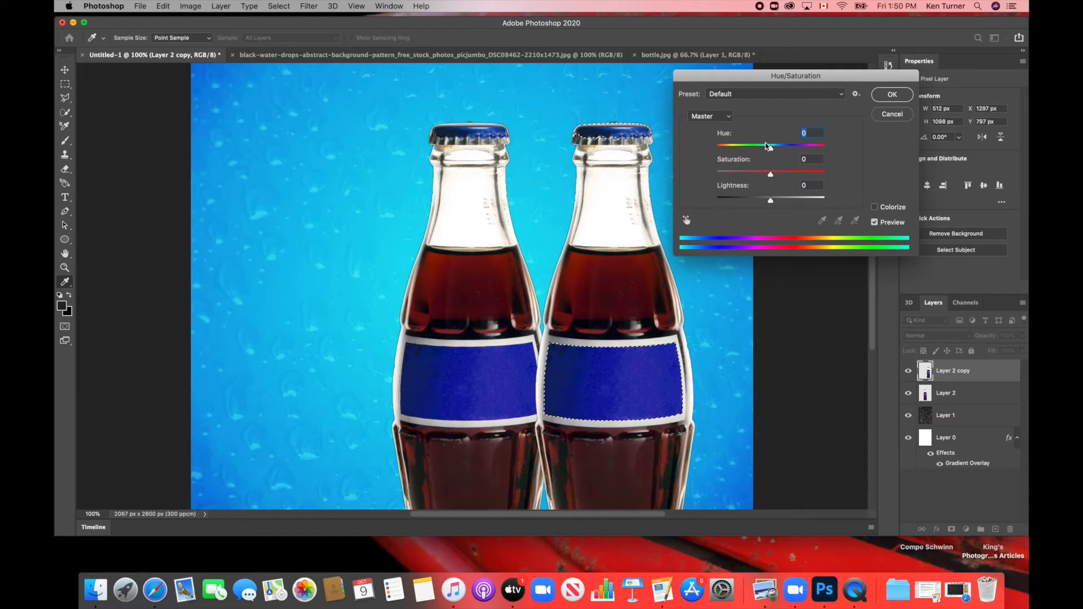
drag(772, 150, 728, 152)
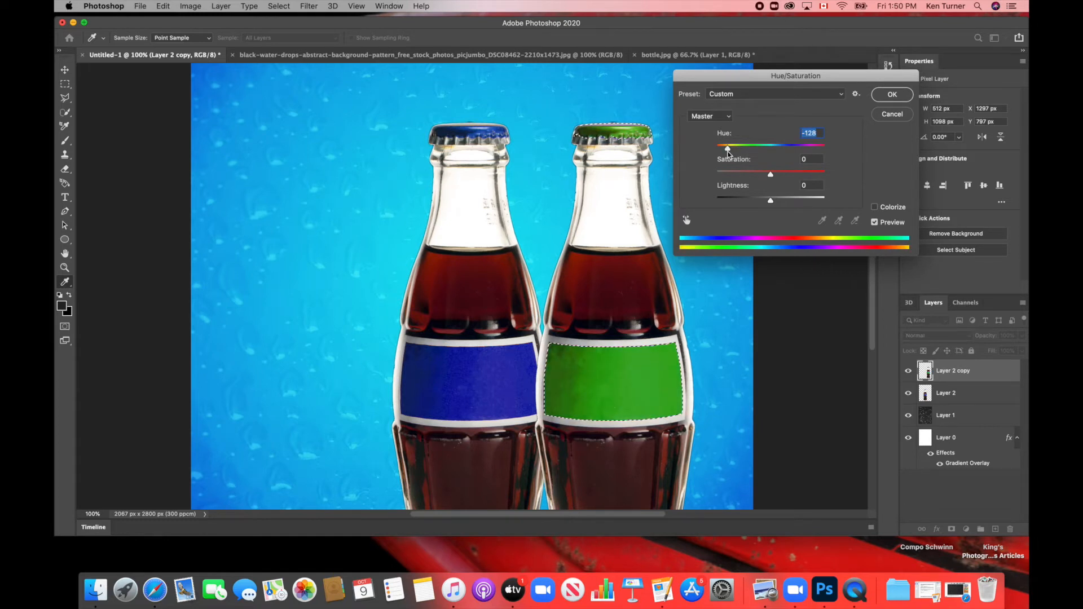
drag(728, 153, 801, 154)
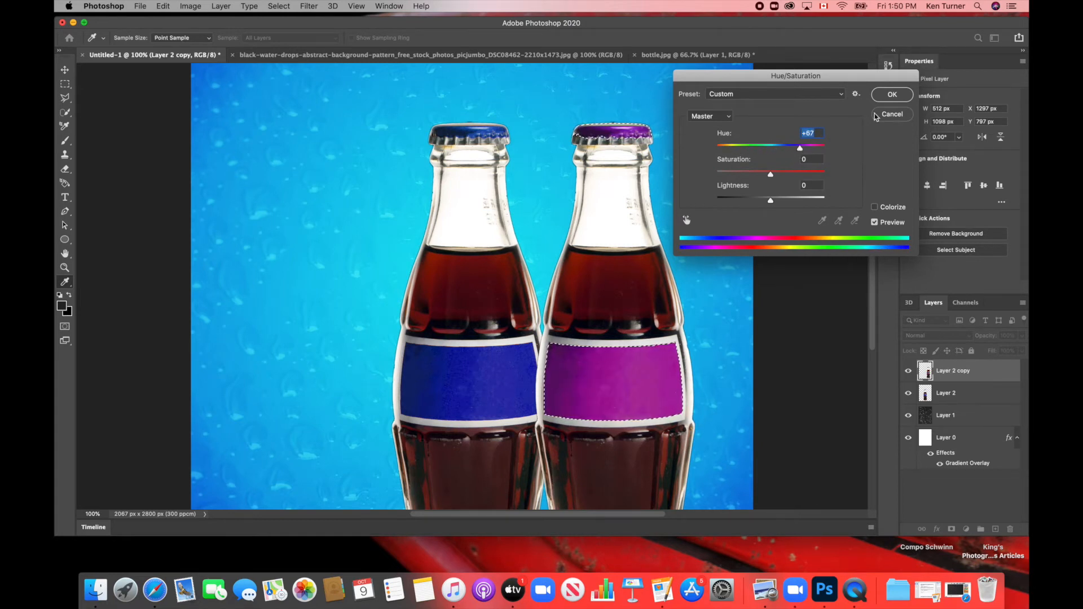
click(896, 93)
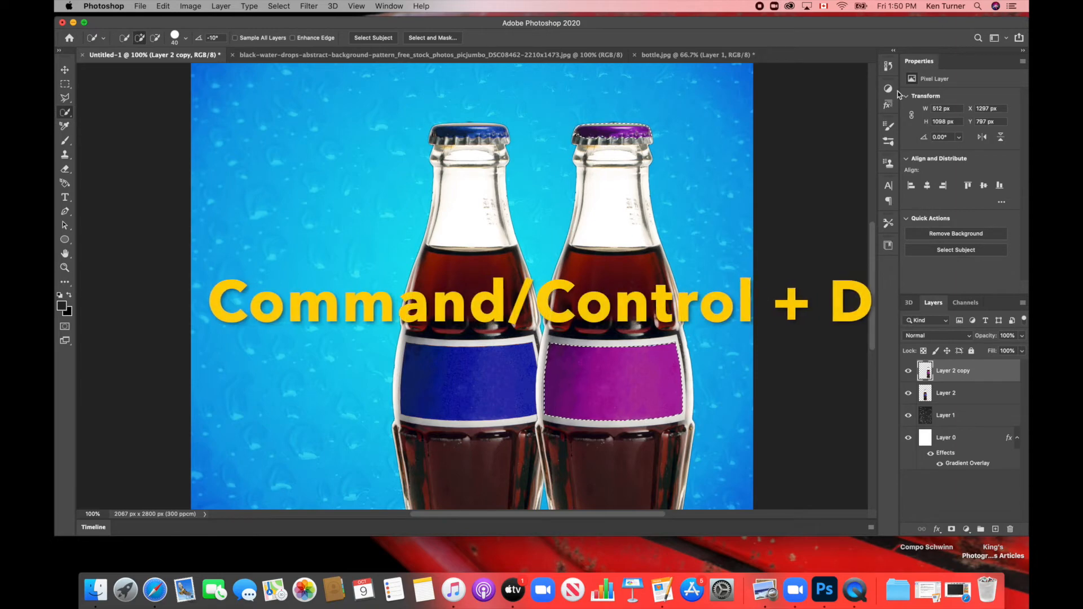
key(super+d)
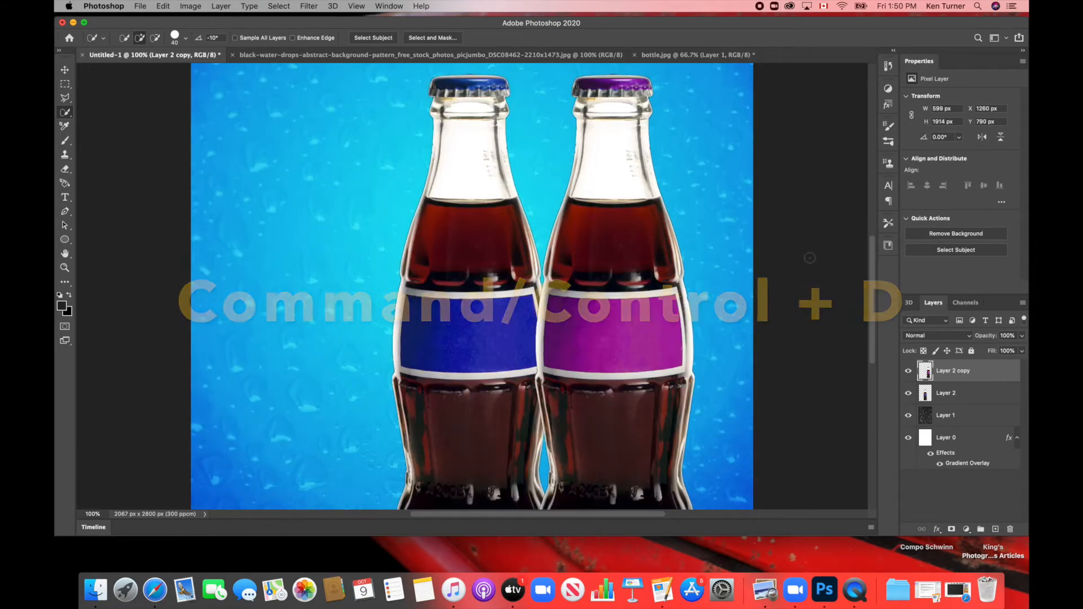
Duplicate the original blue bottle layer, Layer 2, and move the copy to the left of the original.
click(977, 398)
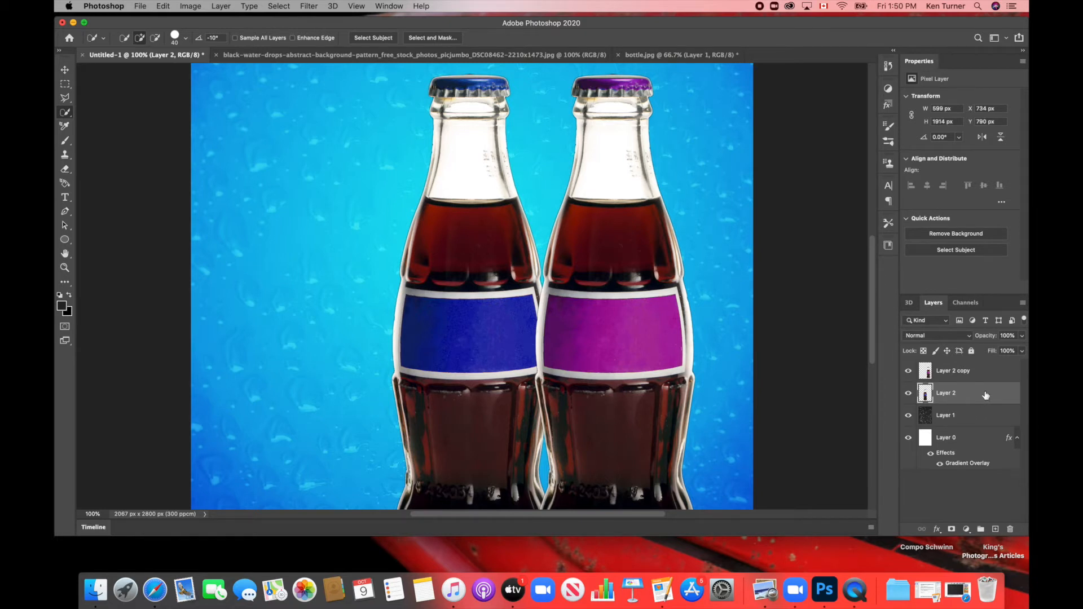
key(super+j)
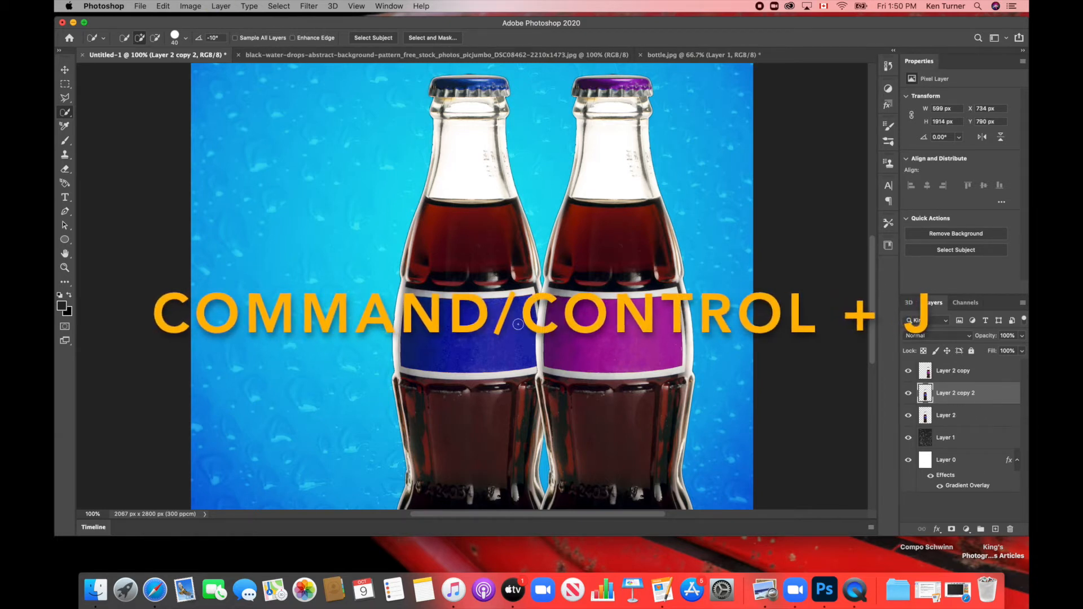
key(v)
drag(473, 334, 314, 334)
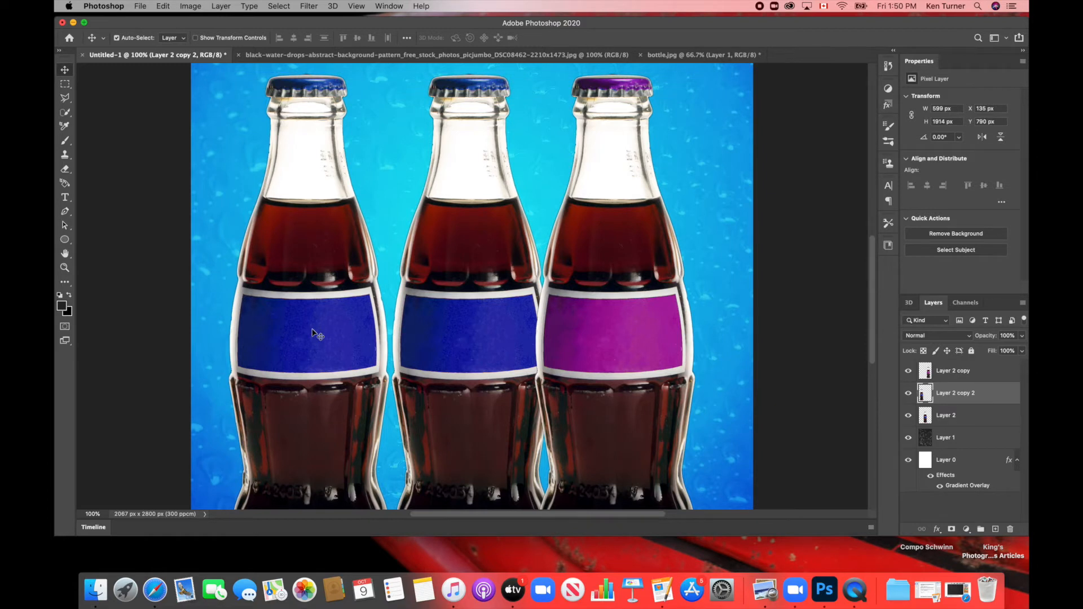
Select the left bottle's label and cap and turn them green with a Hue/Saturation hue of -126.
click(65, 112)
drag(260, 333, 358, 333)
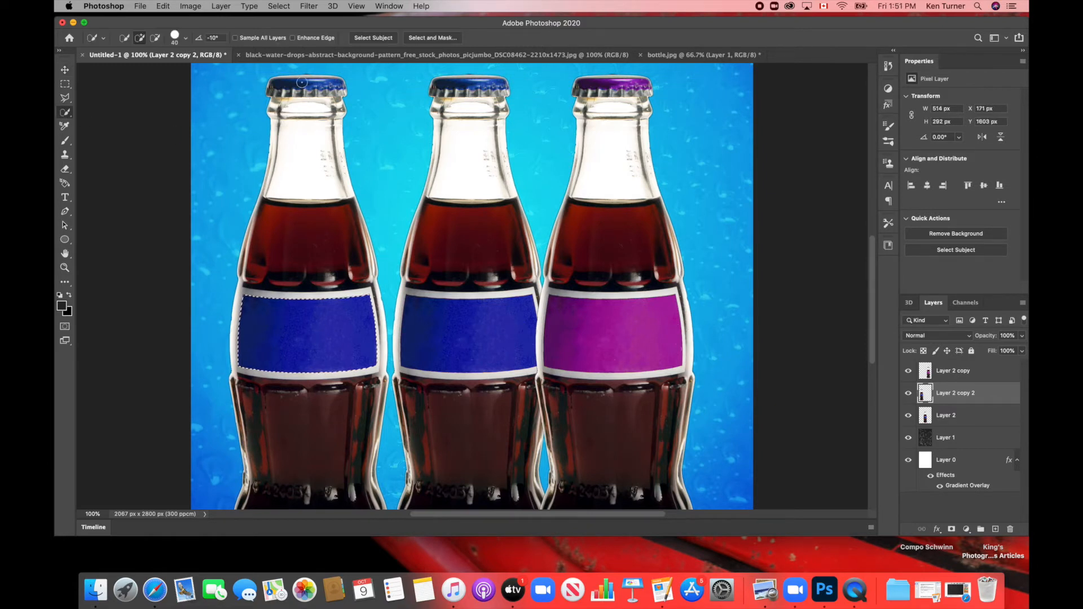
click(190, 6)
mouse_move(214, 34)
click(361, 90)
drag(762, 152, 729, 157)
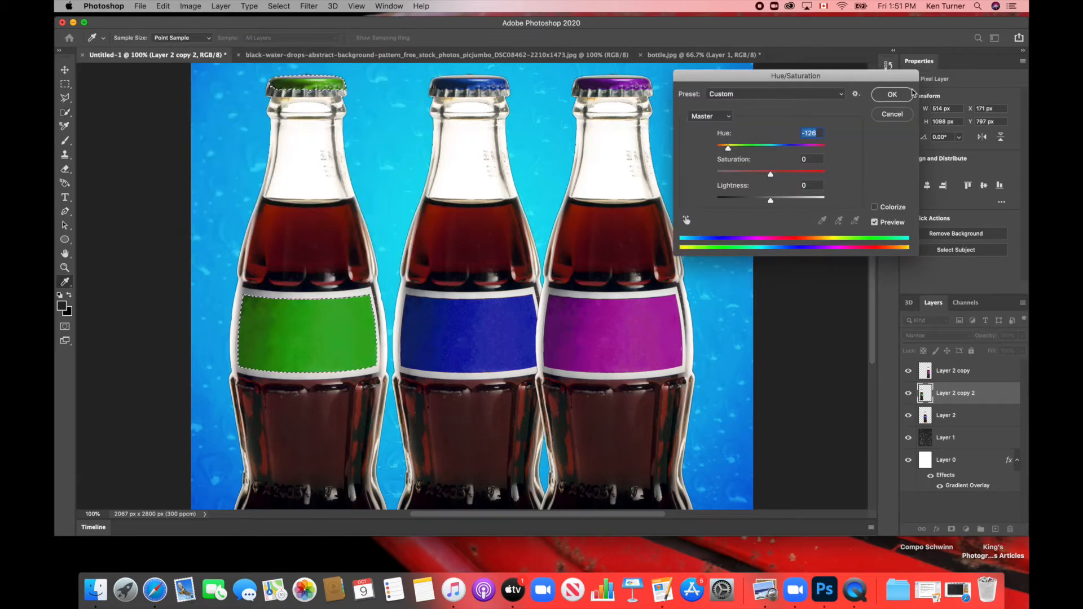
click(893, 95)
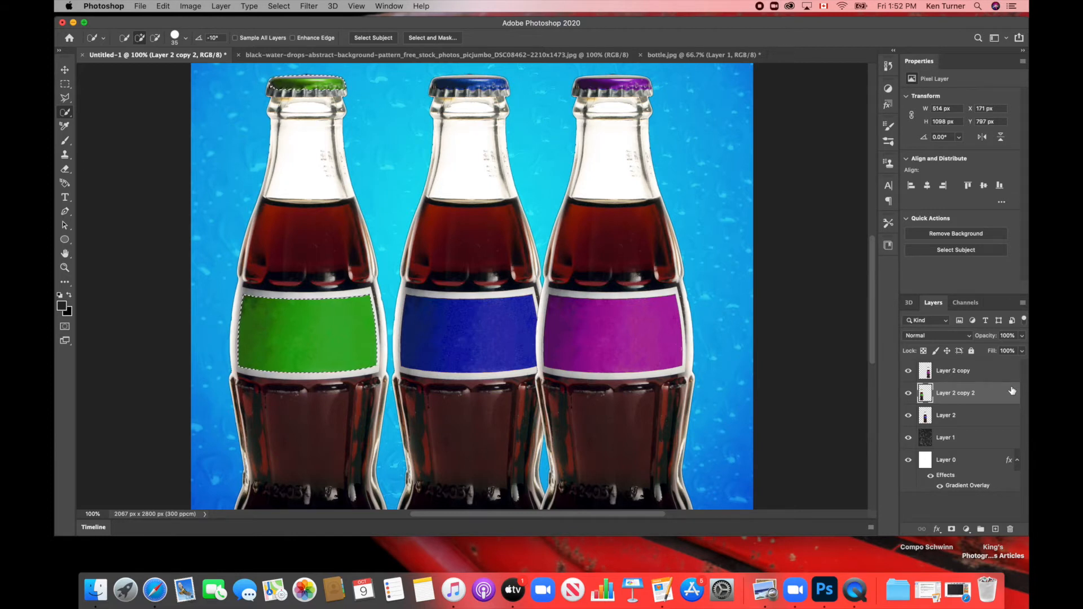
Rename Layer 0 to "Base" and the water-droplet layer, Layer 1, to "Bubbles".
click(948, 440)
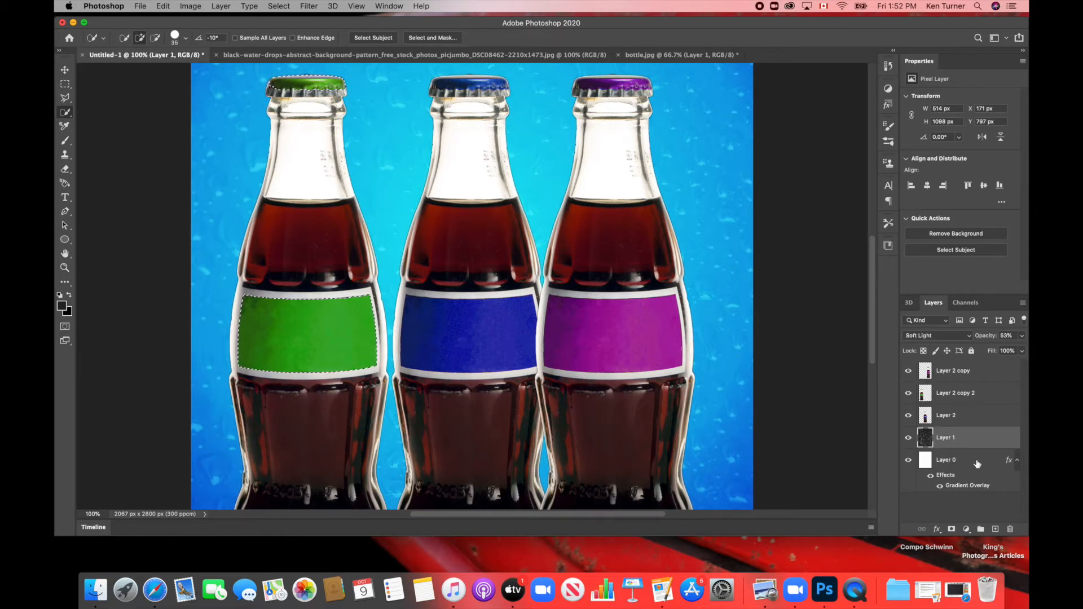
click(943, 463)
double_click(942, 462)
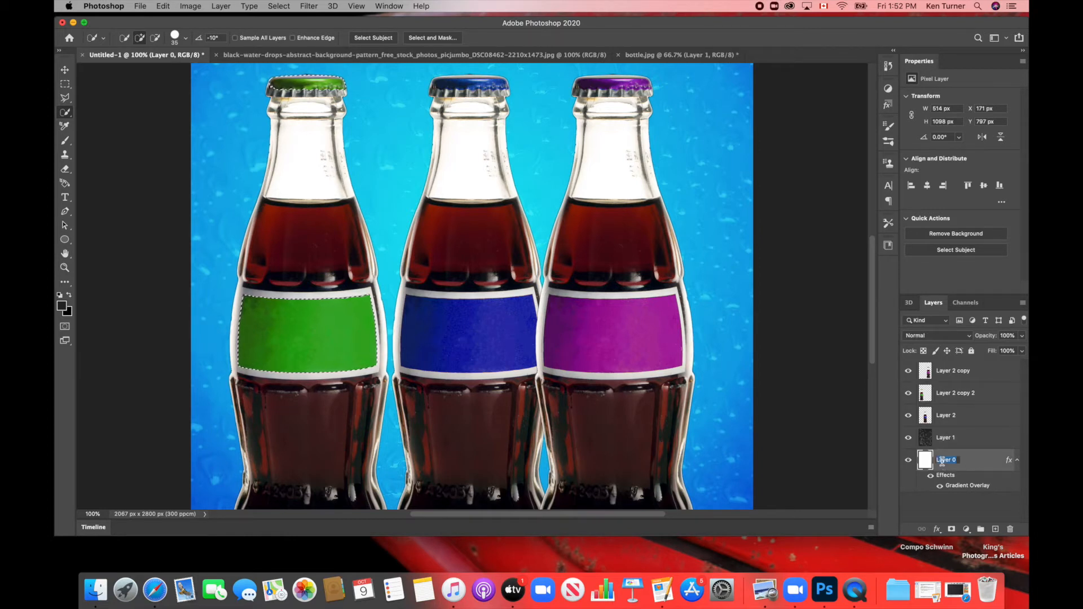
text(Base)
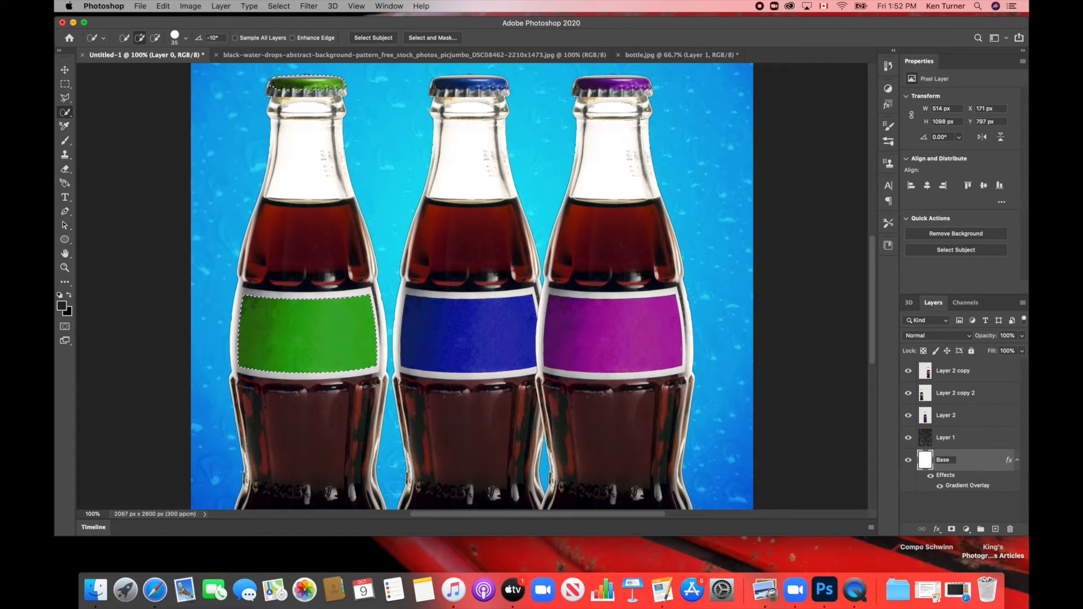
double_click(946, 438)
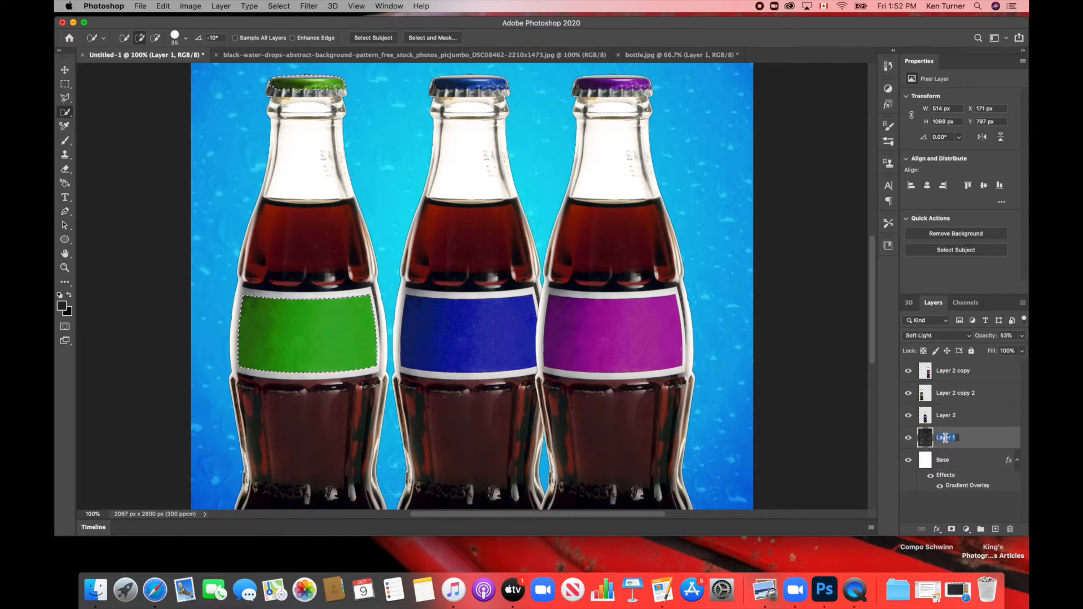
text(Bubbles)
Check which bottle Layer 2 holds by toggling its visibility, and rename it "Blue bottle".
click(948, 417)
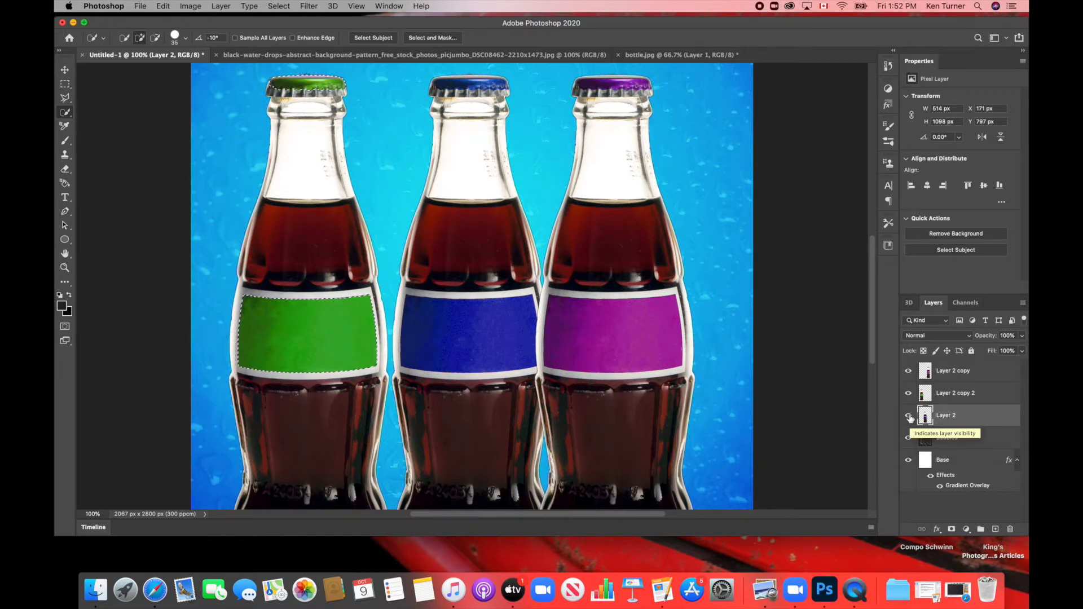
click(908, 417)
click(908, 417)
double_click(950, 415)
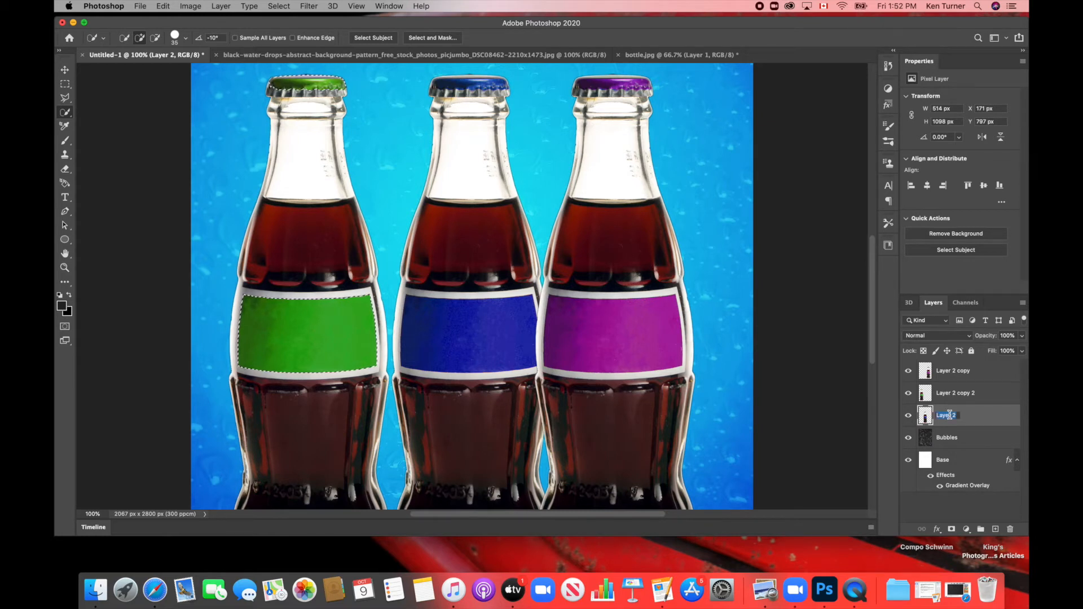
text(Blue bottle)
key(Return)
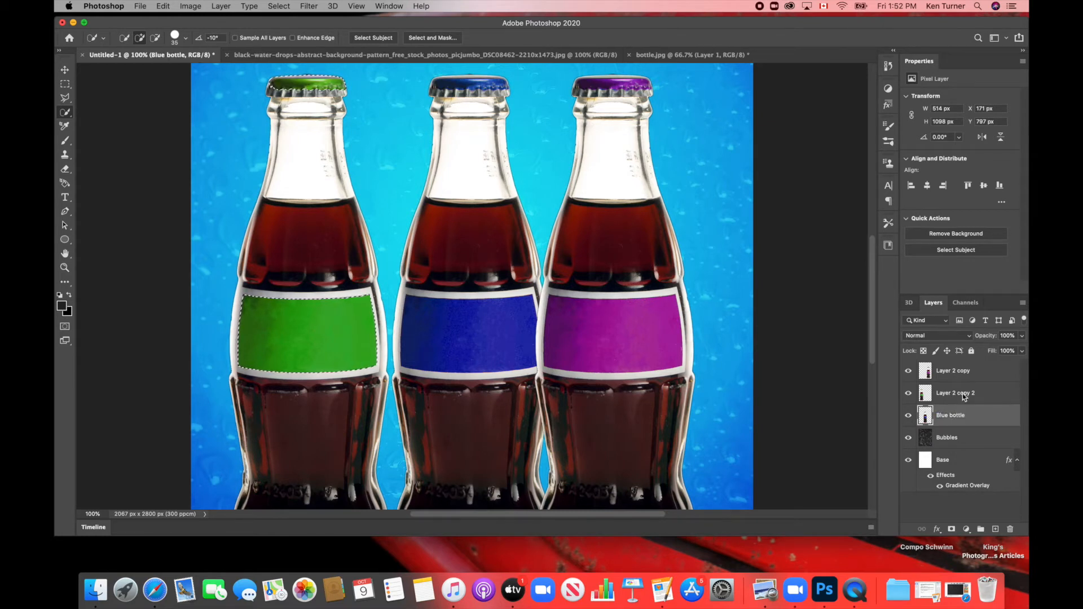
Rename the layer Layer 2 copy 2 to "Green bottle" and Layer 2 copy to "Red bottle".
double_click(953, 395)
text(Green bottle)
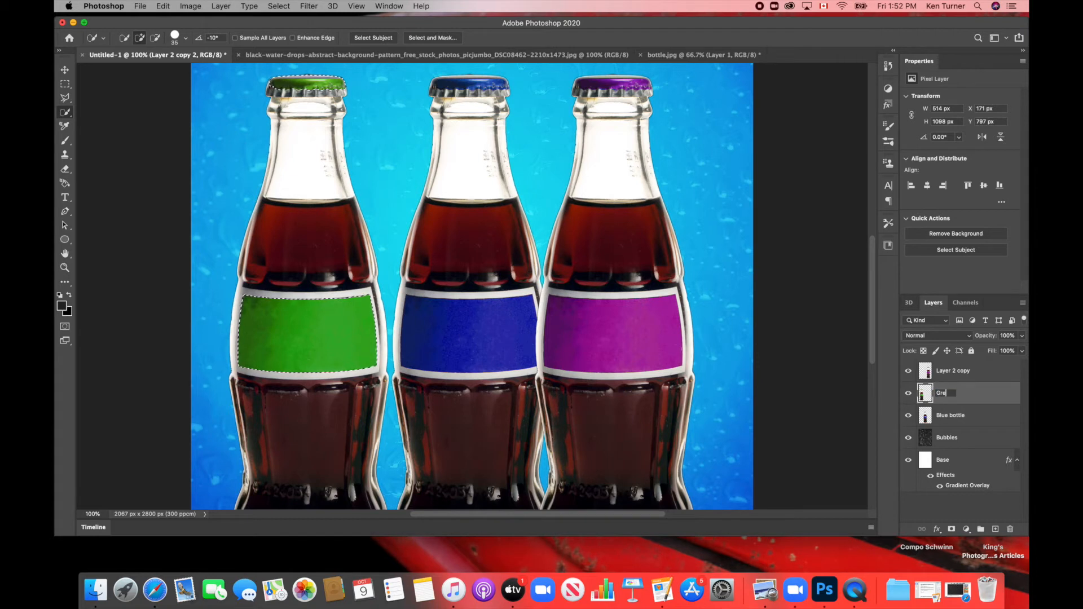
double_click(956, 372)
text(Red bottle)
key(Return)
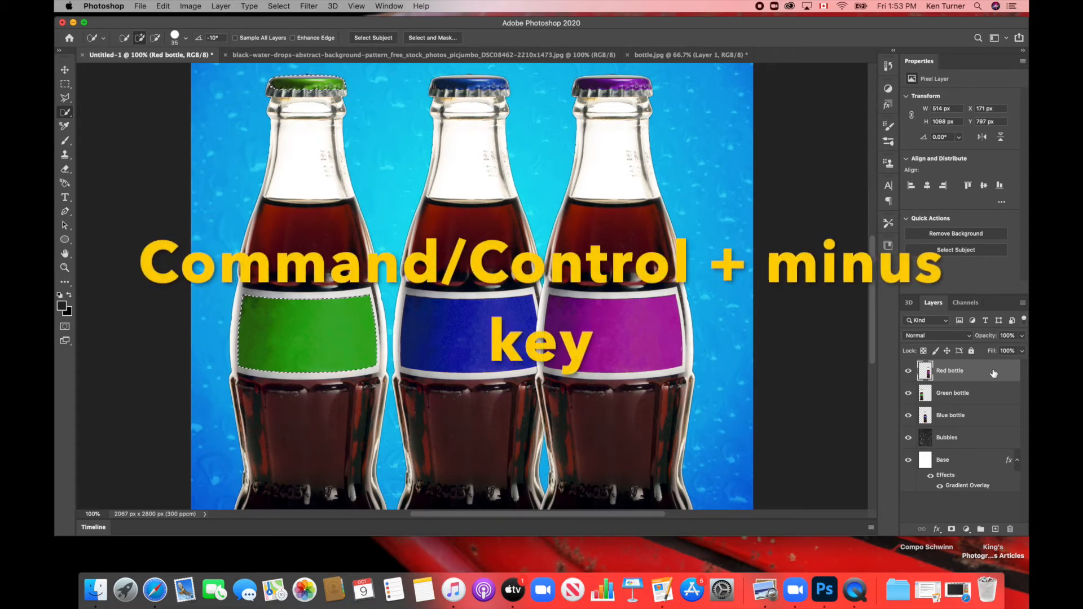
Deselect the green label selection and move the Blue bottle layer to the top of the layer stack.
key(super+minus)
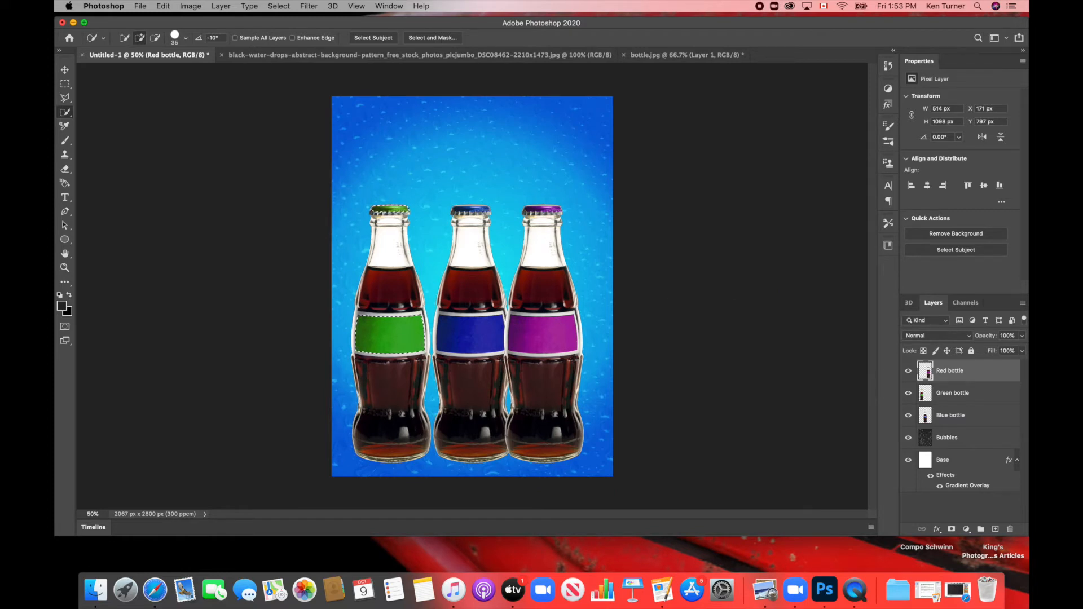
key(super+d)
click(970, 423)
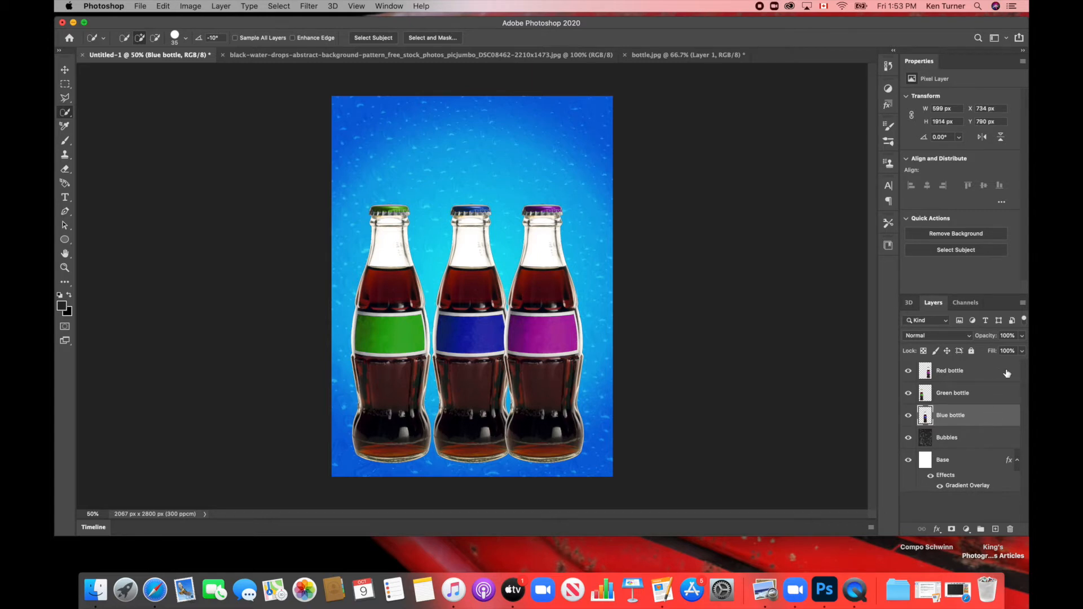
click(988, 372)
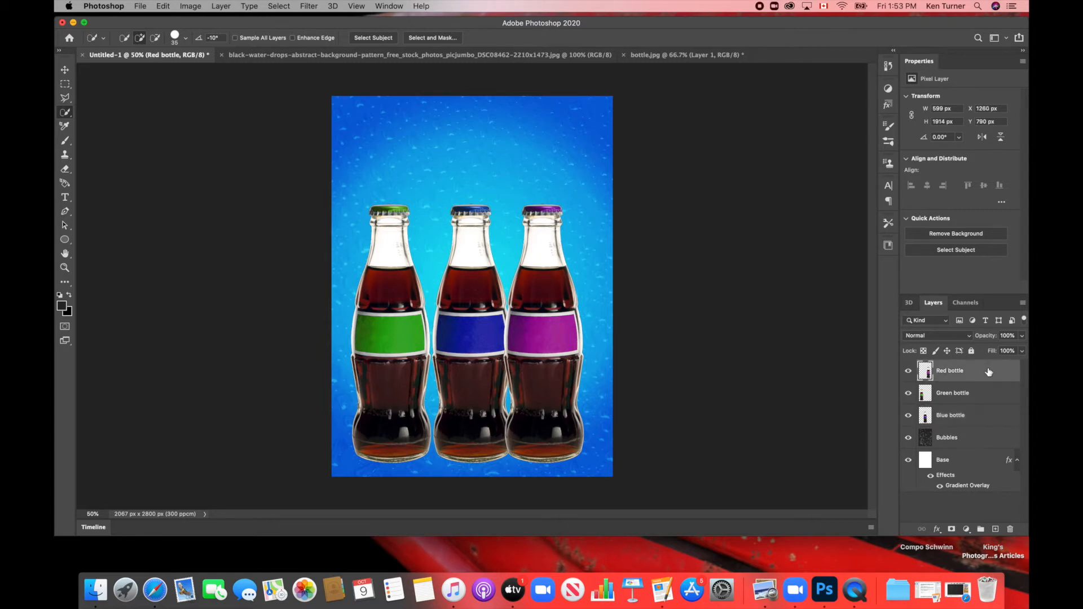
click(973, 461)
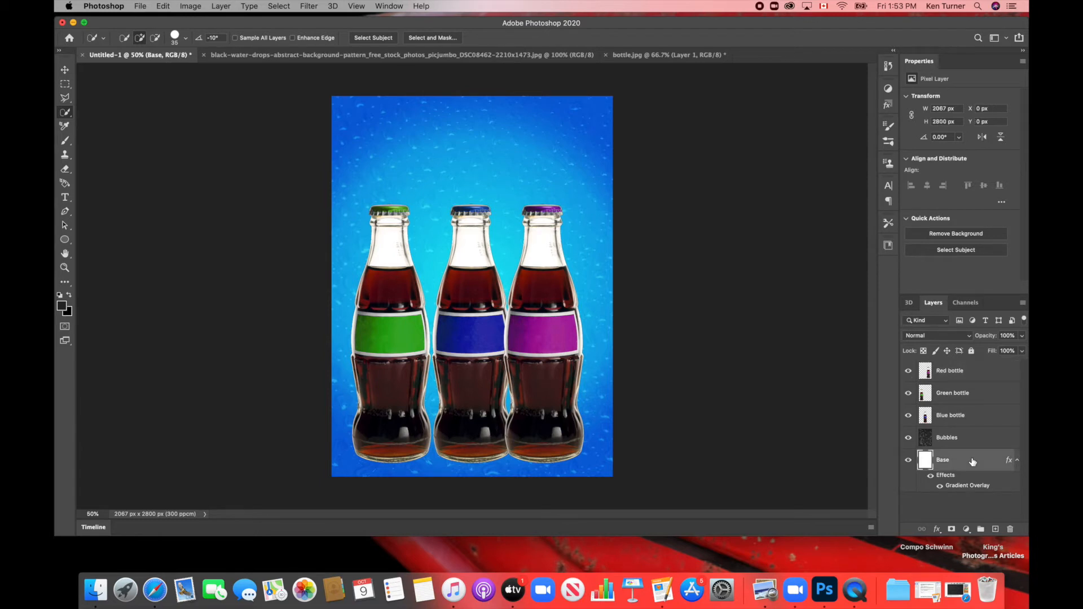
click(986, 418)
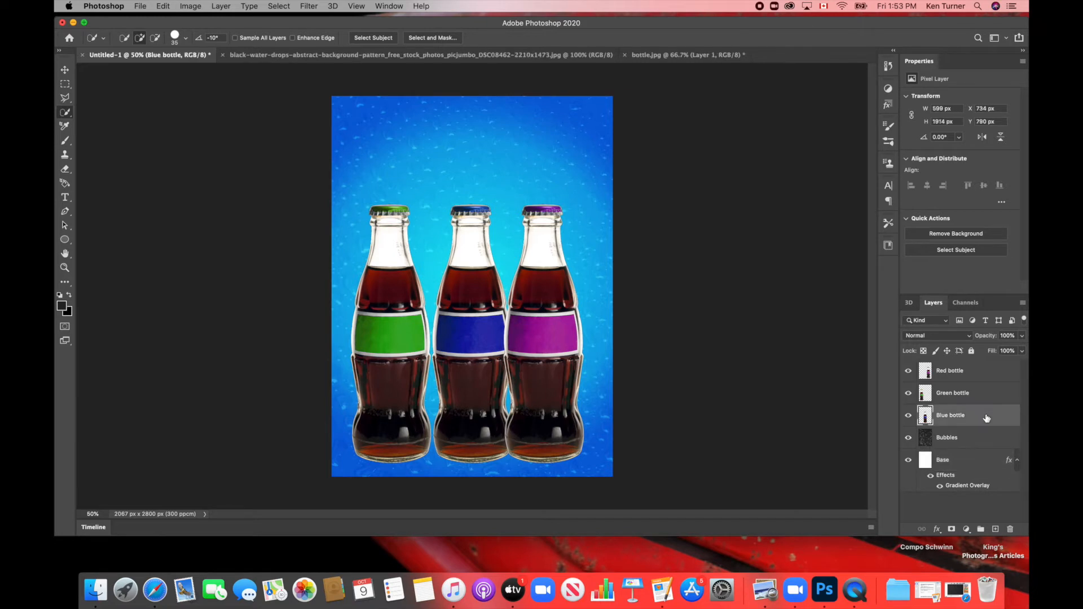
drag(986, 418, 981, 368)
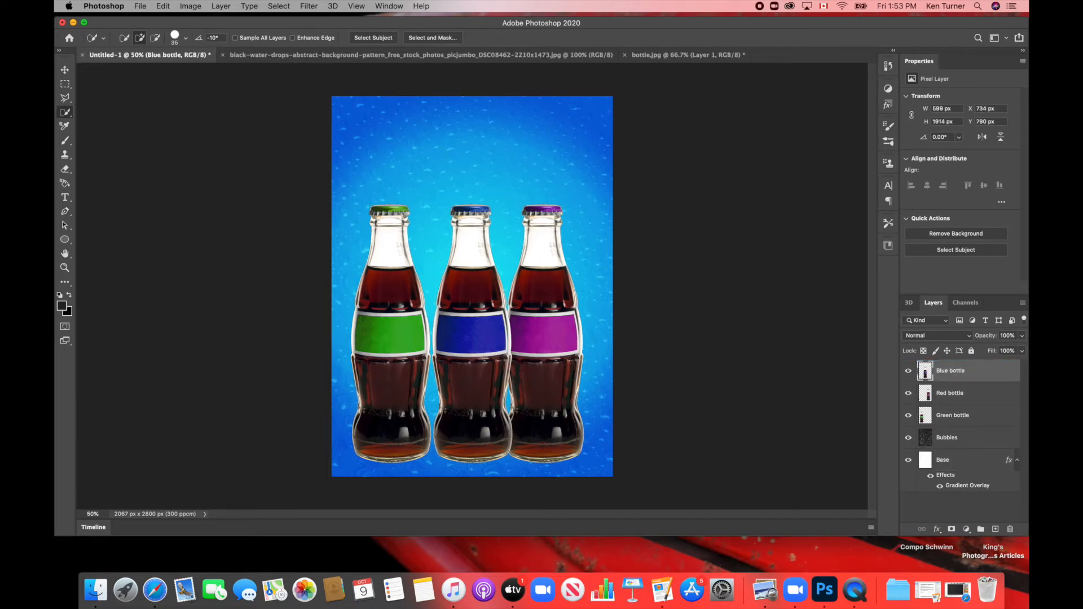
Move the green bottle right and the purple bottle left so both tuck partly behind the blue bottle.
click(983, 417)
key(v)
drag(399, 338, 421, 335)
click(961, 393)
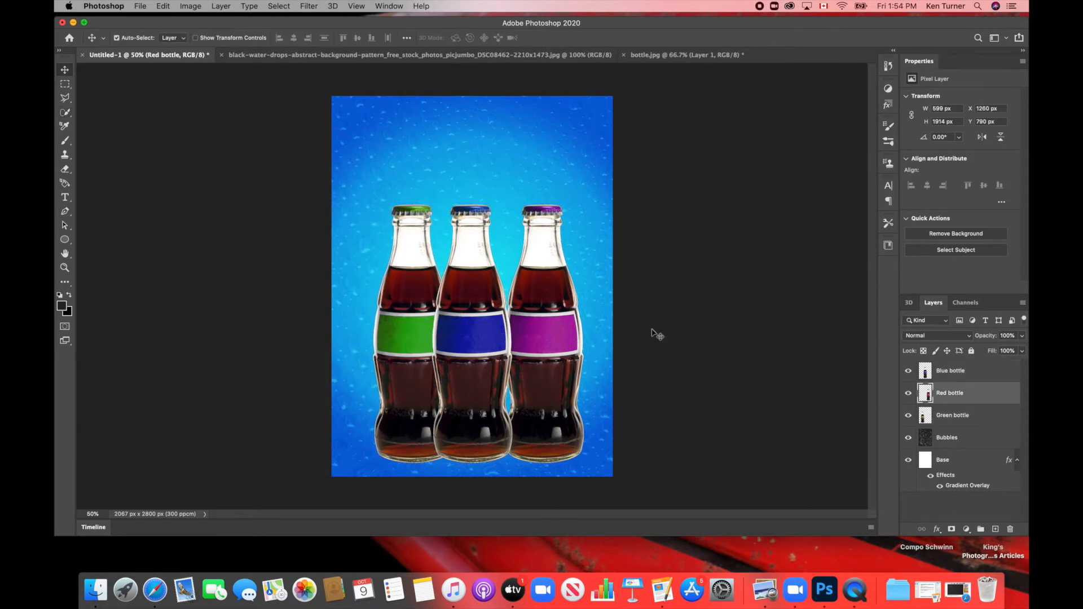
drag(560, 335, 543, 335)
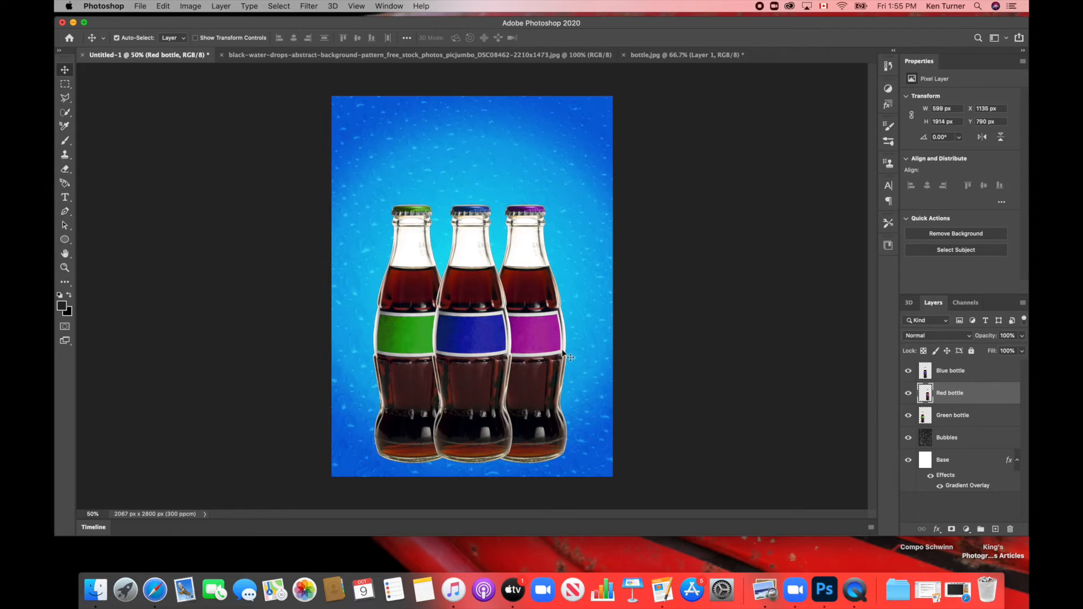
Flip the purple bottle horizontally and rotate it about 13° clockwise so its neck leans outward.
click(164, 8)
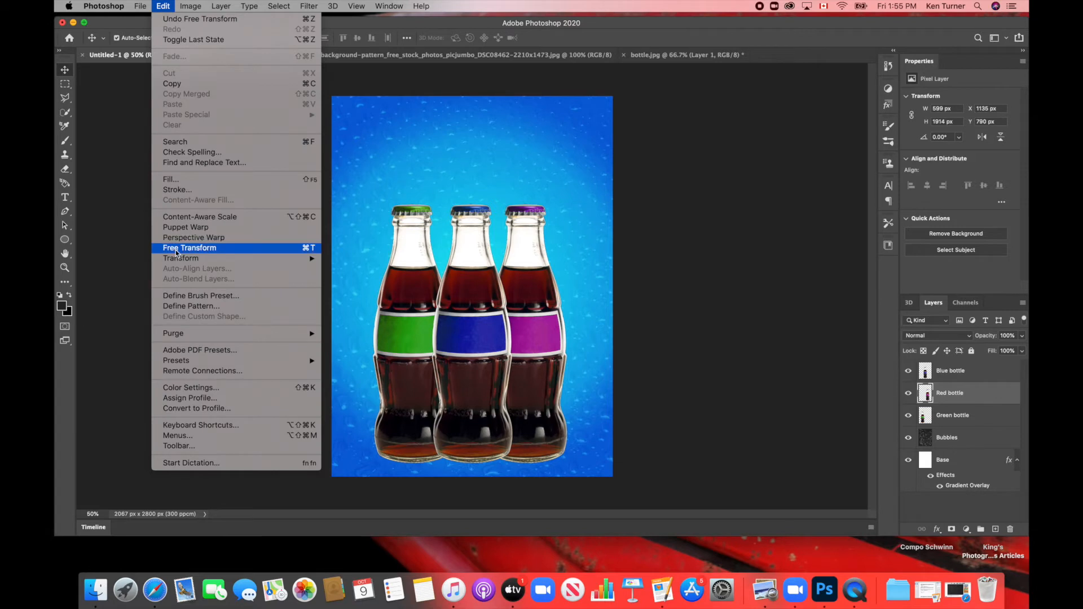
mouse_move(177, 258)
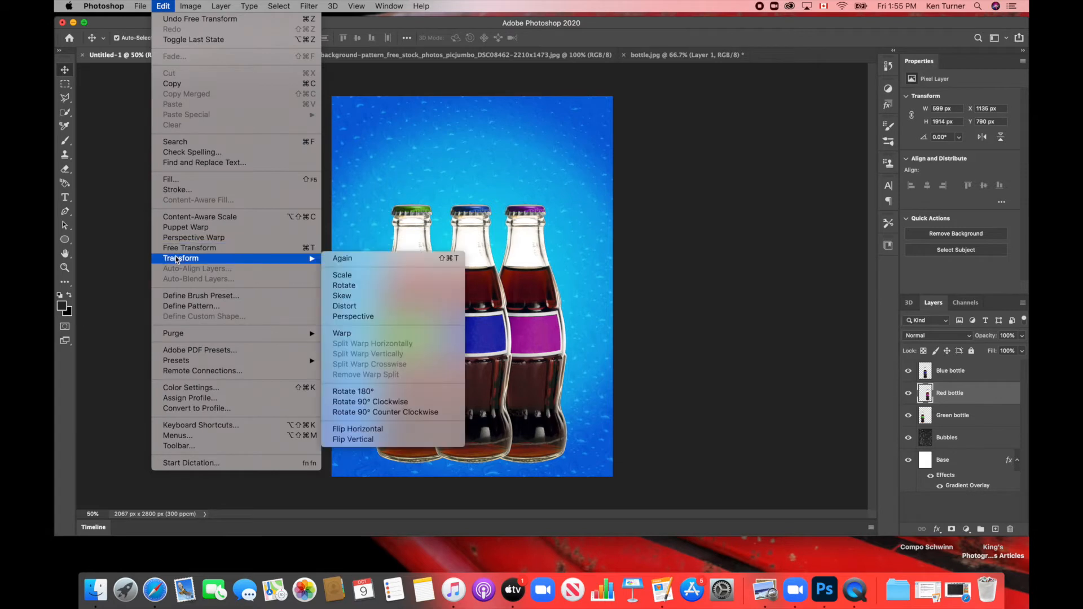
click(362, 429)
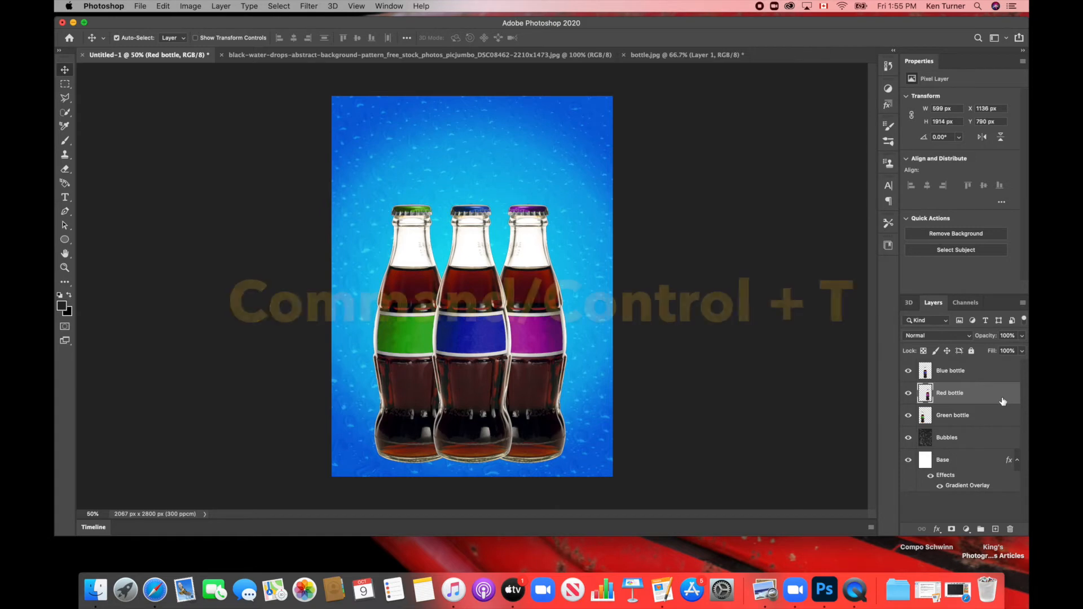
key(super+t)
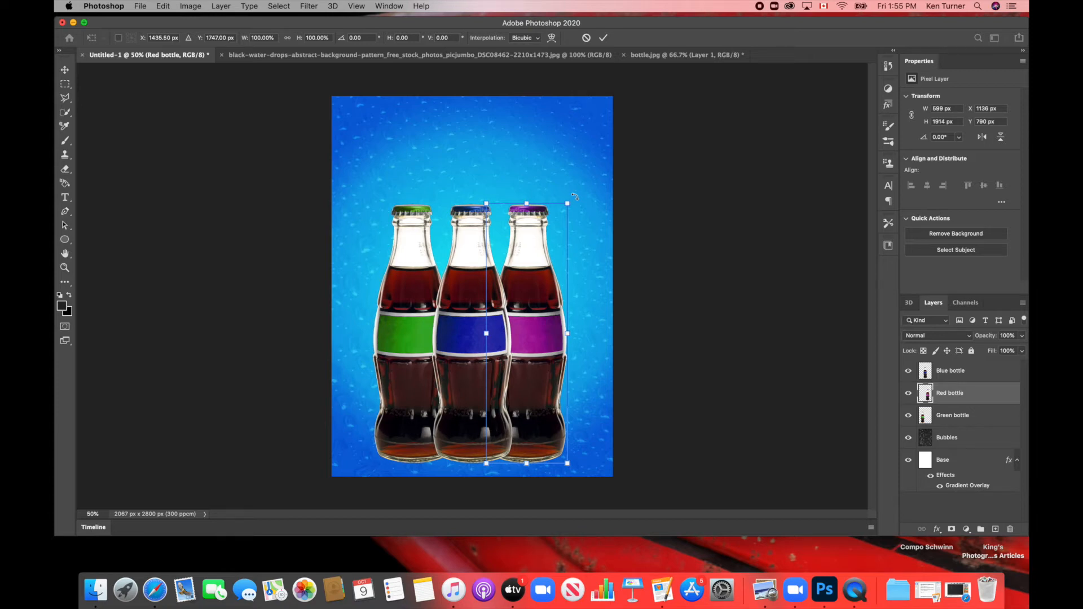
drag(575, 196, 602, 215)
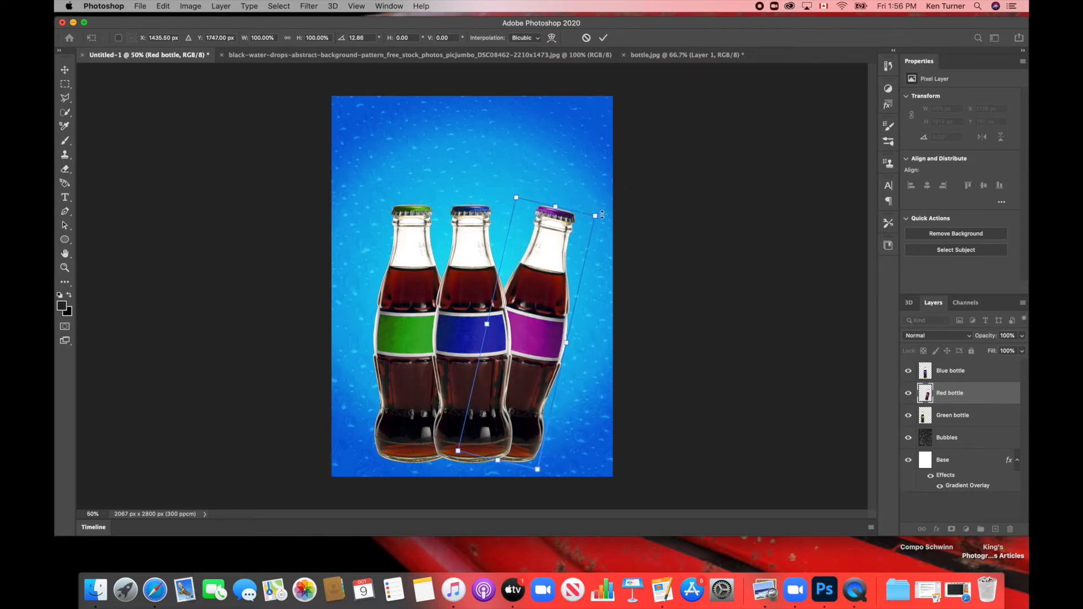
key(Return)
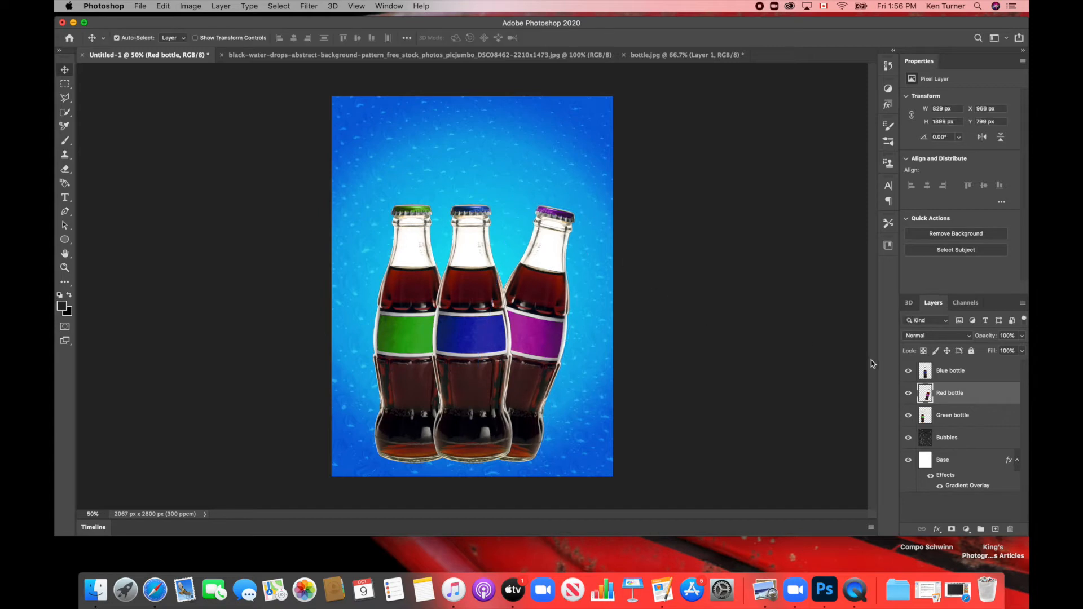
Rotate the green bottle slightly counter-clockwise so its neck leans outward, mirroring the purple bottle.
click(988, 418)
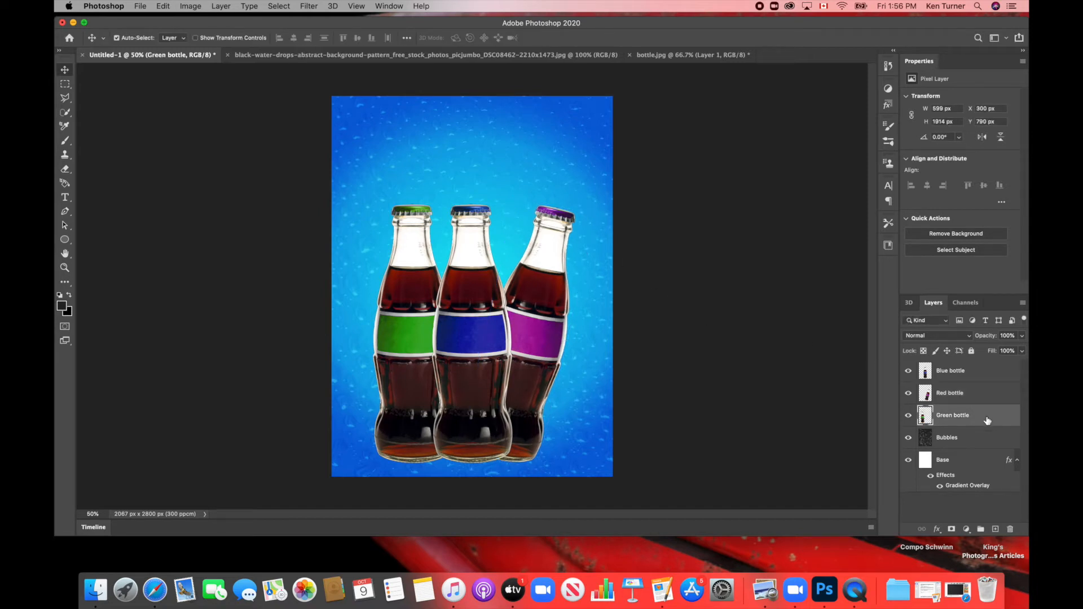
key(super+t)
drag(361, 180, 342, 194)
key(Return)
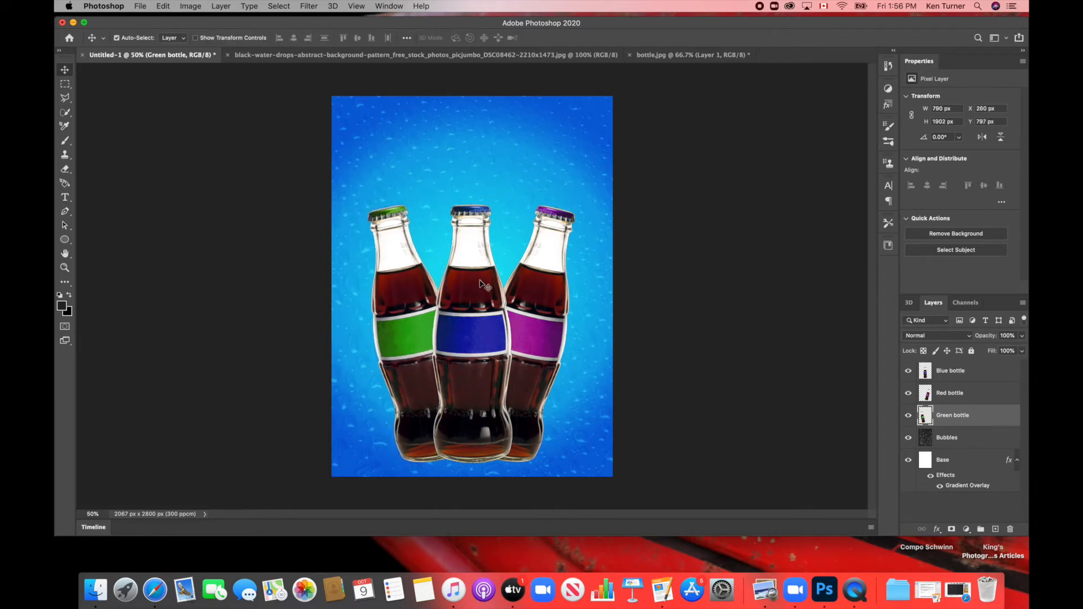
Enlarge the blue bottle proportionally so it stands taller than the two side bottles.
click(994, 375)
key(super+t)
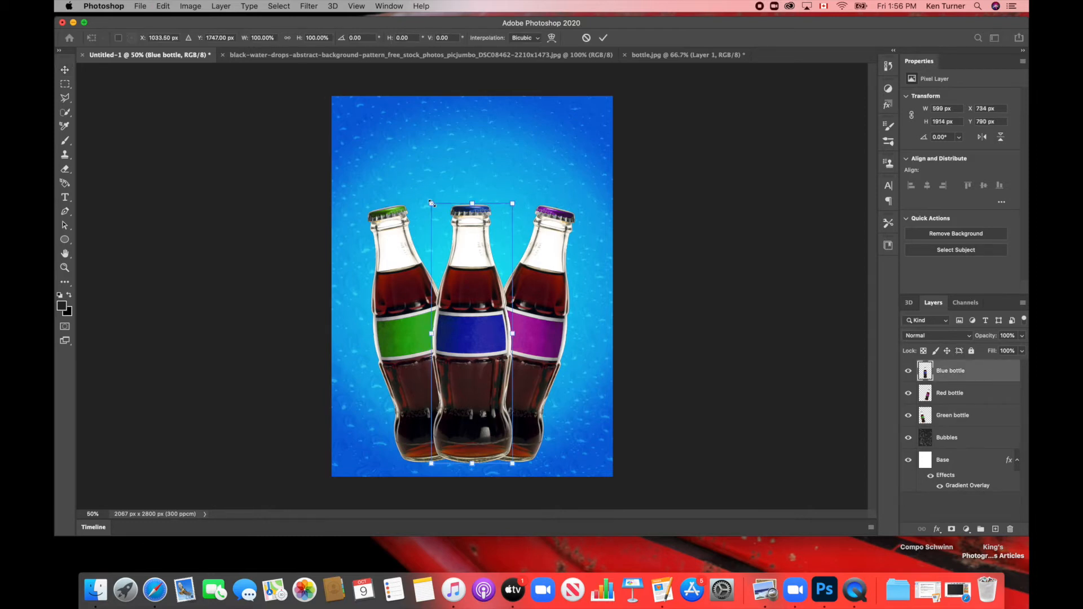
drag(431, 203, 414, 182)
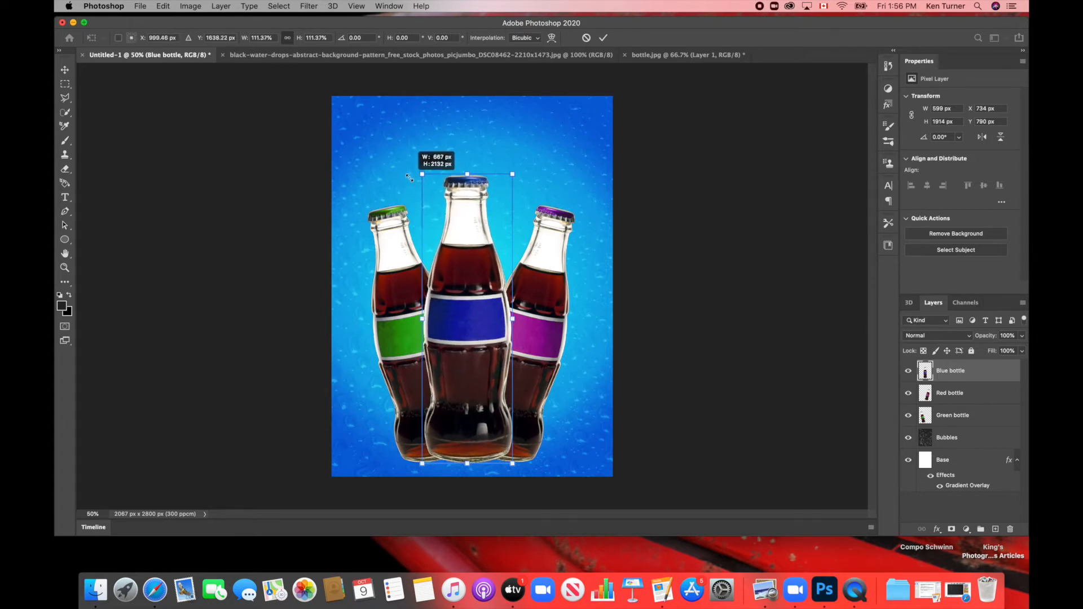
key(Return)
Centre the enlarged blue bottle between the side bottles and fine-tune the vertical placement of the bottle group.
drag(474, 273, 478, 285)
key(Up)
key(Up)
key(Up)
key(Up)
key(Up)
key(Up)
key(Up)
key(Up)
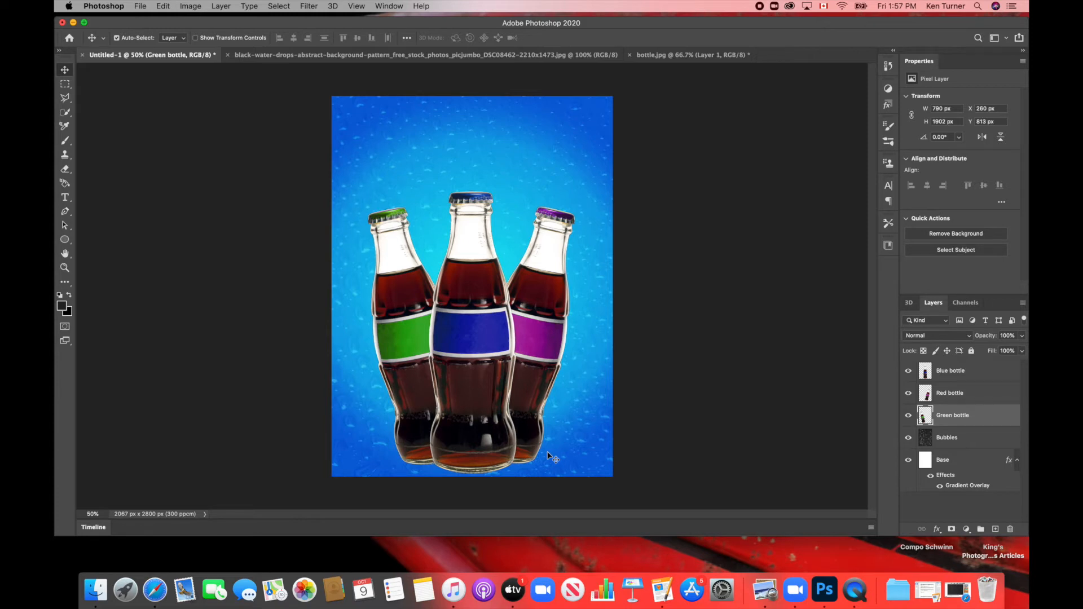
Draw a flat dark ellipse about 1466 × 186 px across the bottle bases and place its layer below Green bottle.
ctrl+click(65, 241)
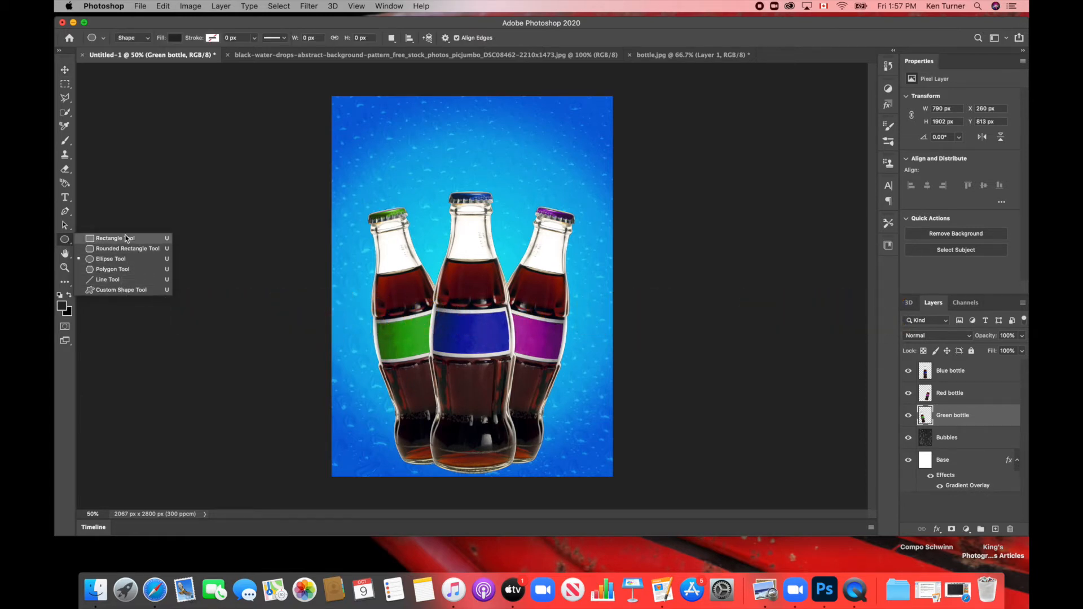
click(116, 258)
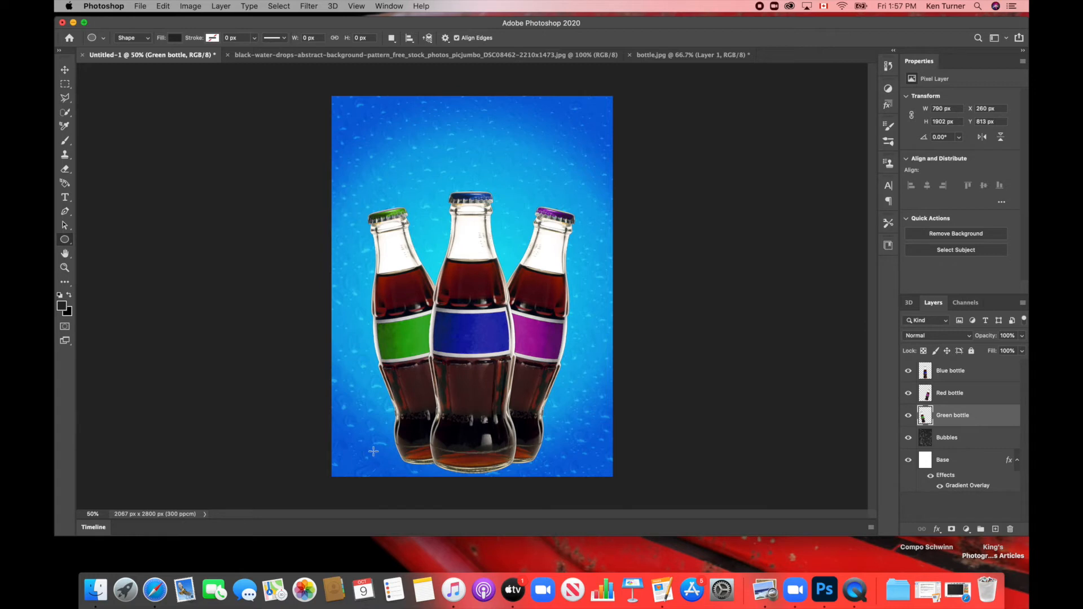
drag(373, 445, 572, 469)
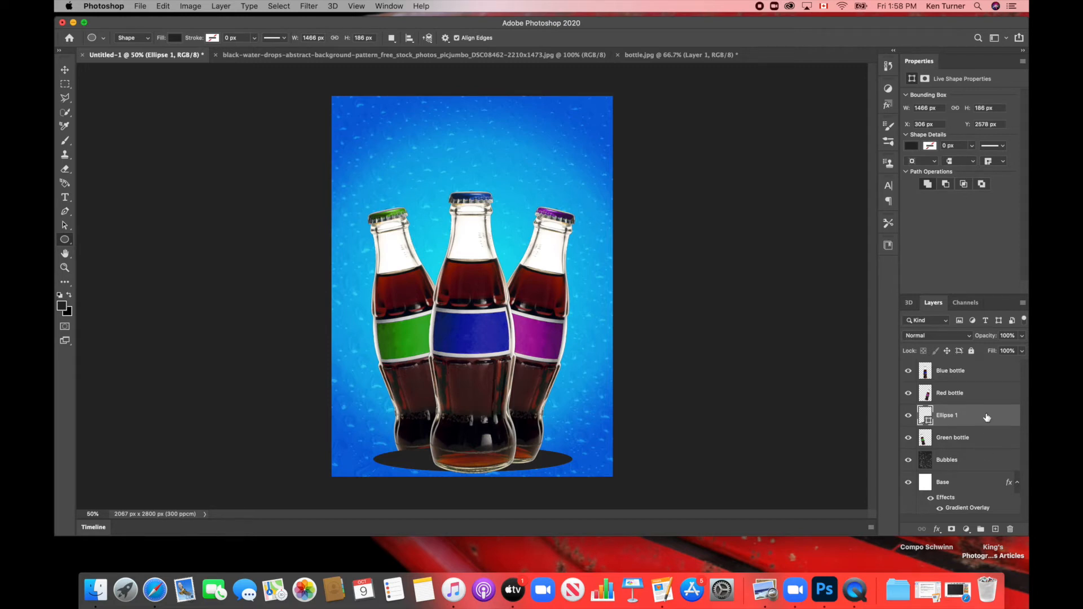
drag(987, 417, 985, 447)
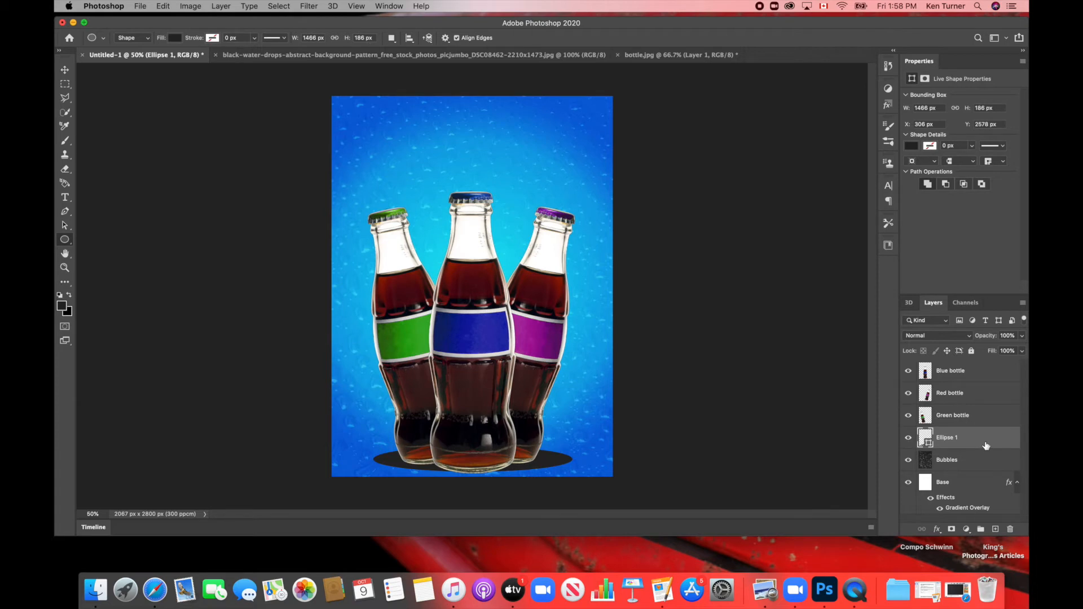
Nudge the ellipse straight down about 42 px so it sits beneath the bottle bases.
click(65, 71)
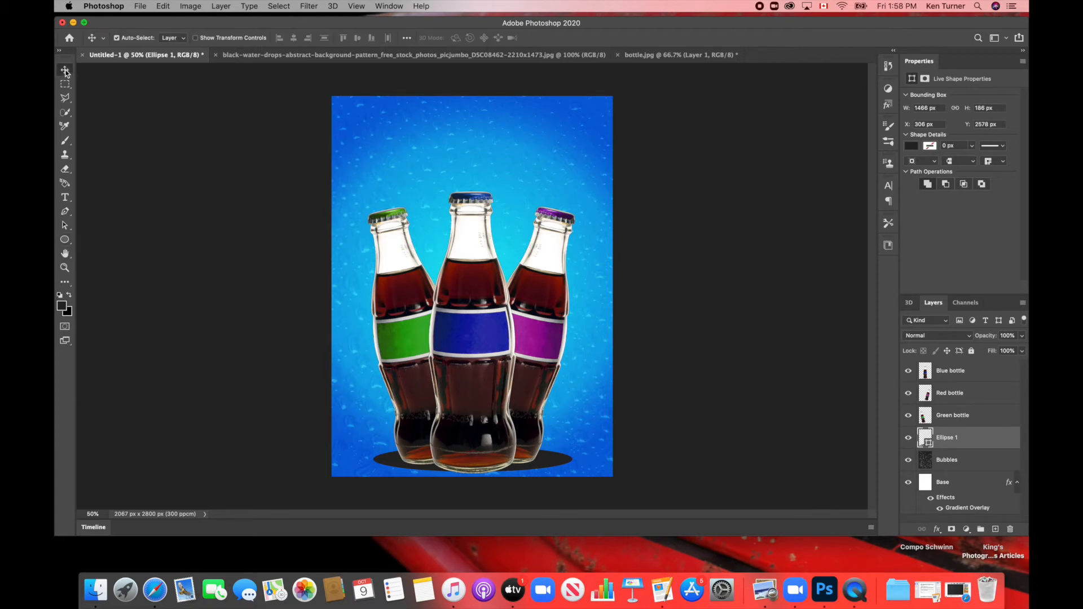
key(Down)
key(Down)
key(Down)
key(Down)
key(Down)
key(Down)
key(Down)
key(Down)
key(Down)
key(Down)
key(Down)
key(Down)
key(Down)
key(Down)
key(Down)
key(Down)
key(Down)
key(Down)
key(Down)
key(Down)
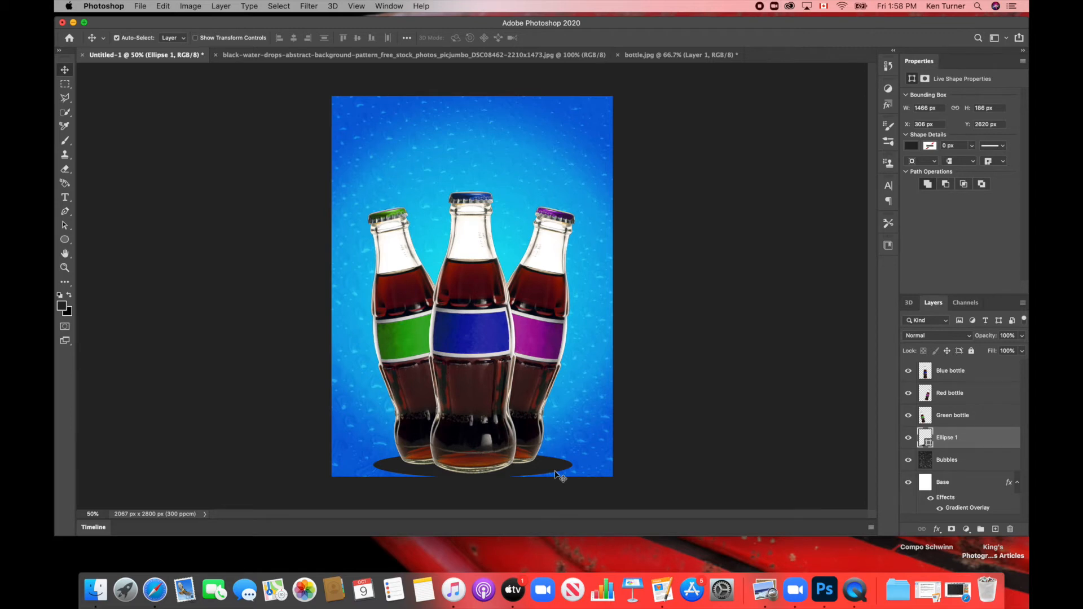
Rasterize the ellipse and apply a strong Gaussian Blur so it reads as a soft shadow.
click(308, 6)
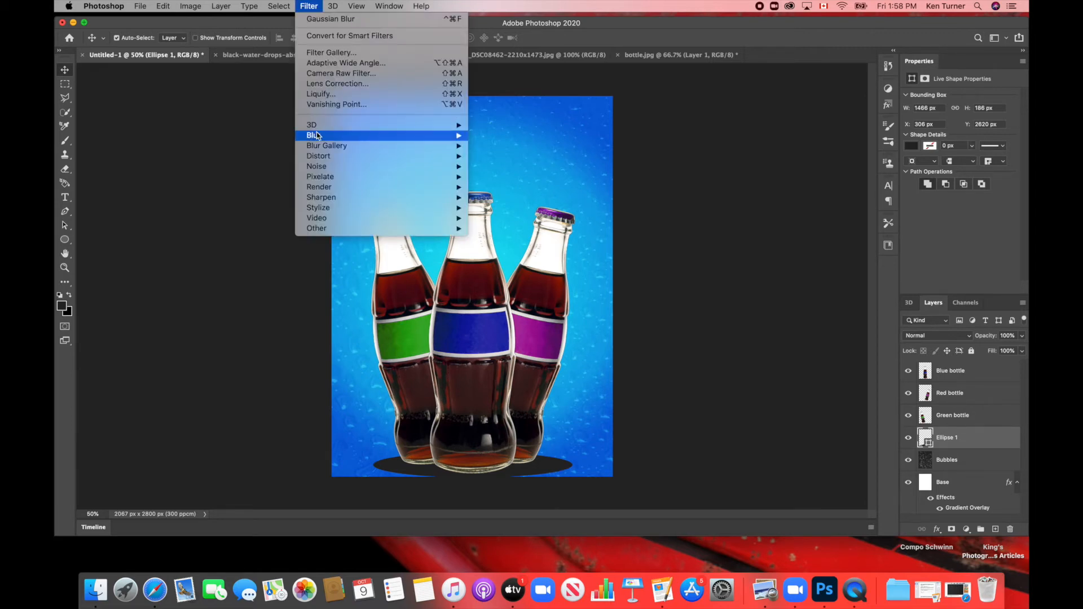
mouse_move(430, 138)
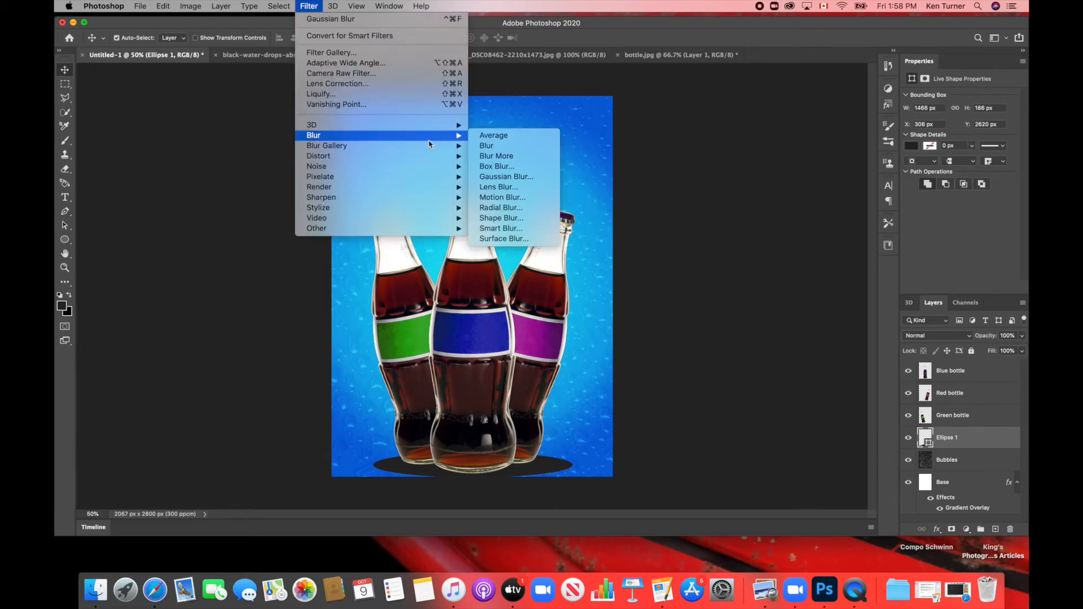
click(490, 180)
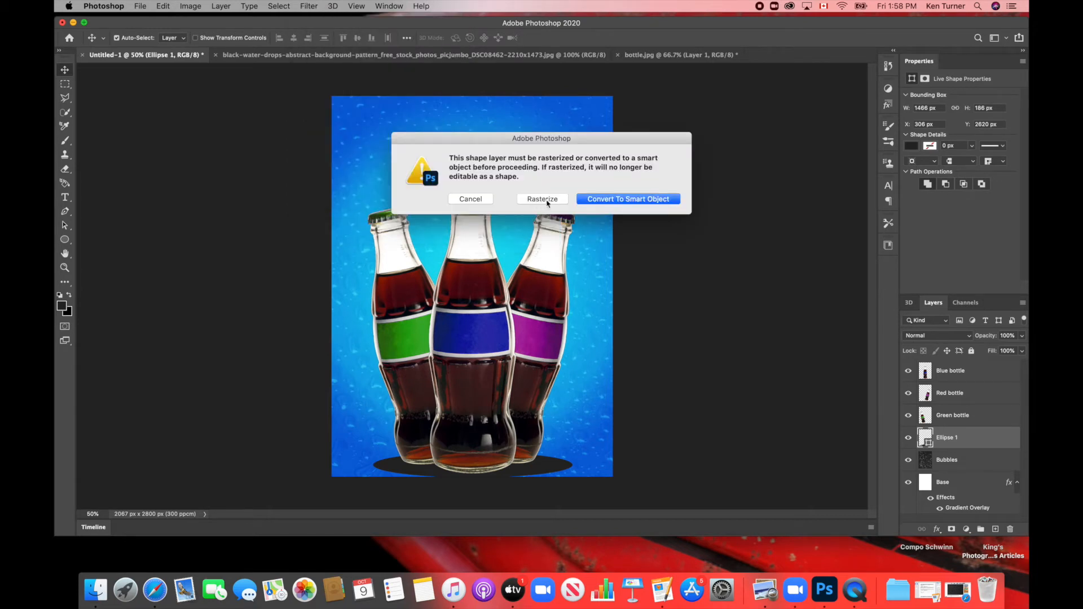
click(540, 199)
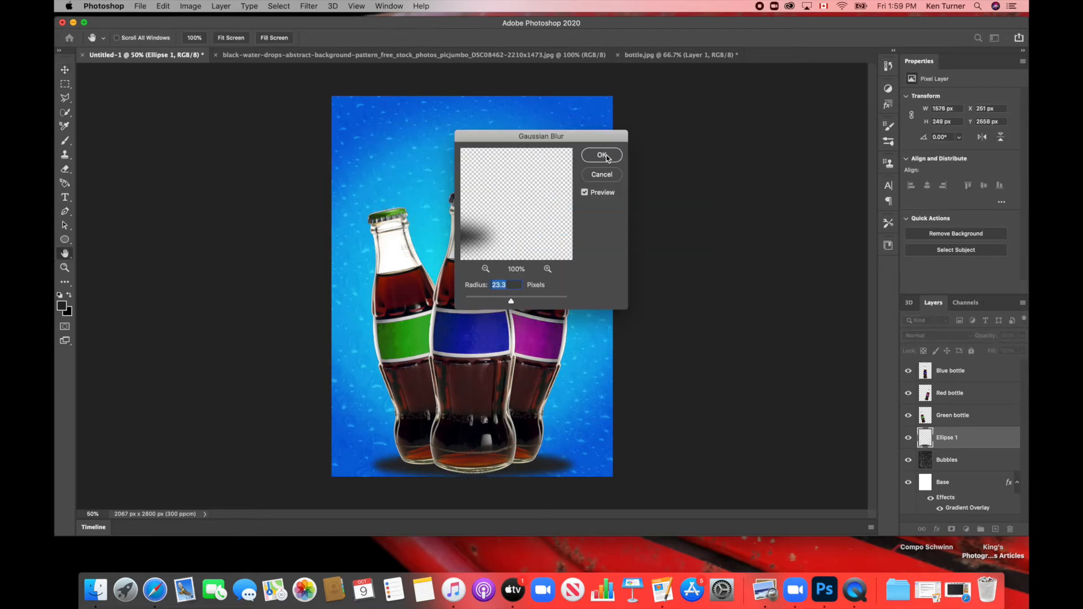
mouse_move(510, 301)
mouse_down()
mouse_move(490, 303)
mouse_move(520, 305)
mouse_up()
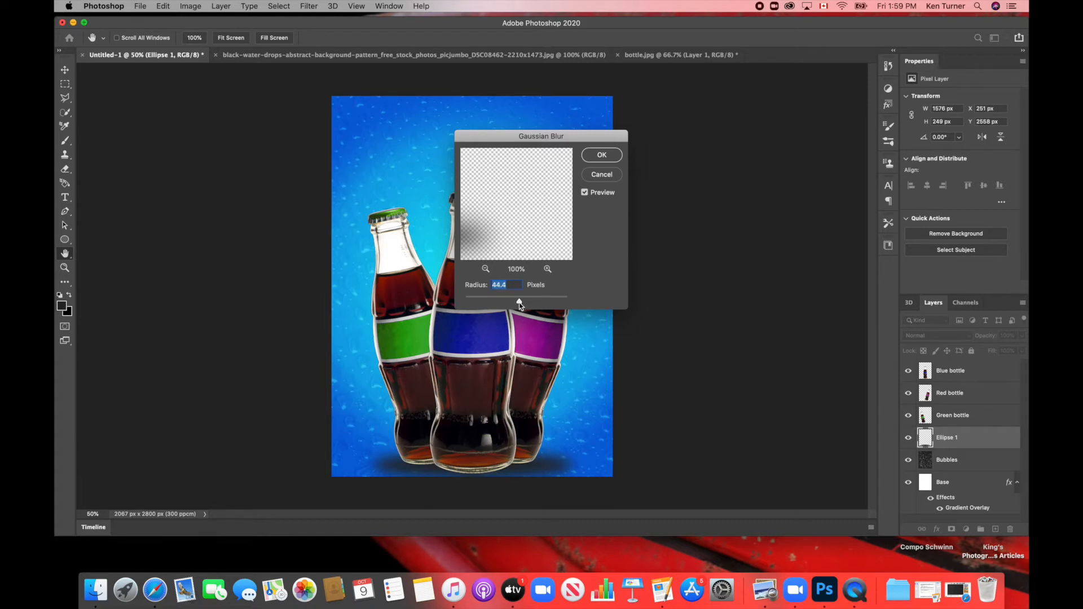
drag(520, 305, 522, 304)
click(603, 154)
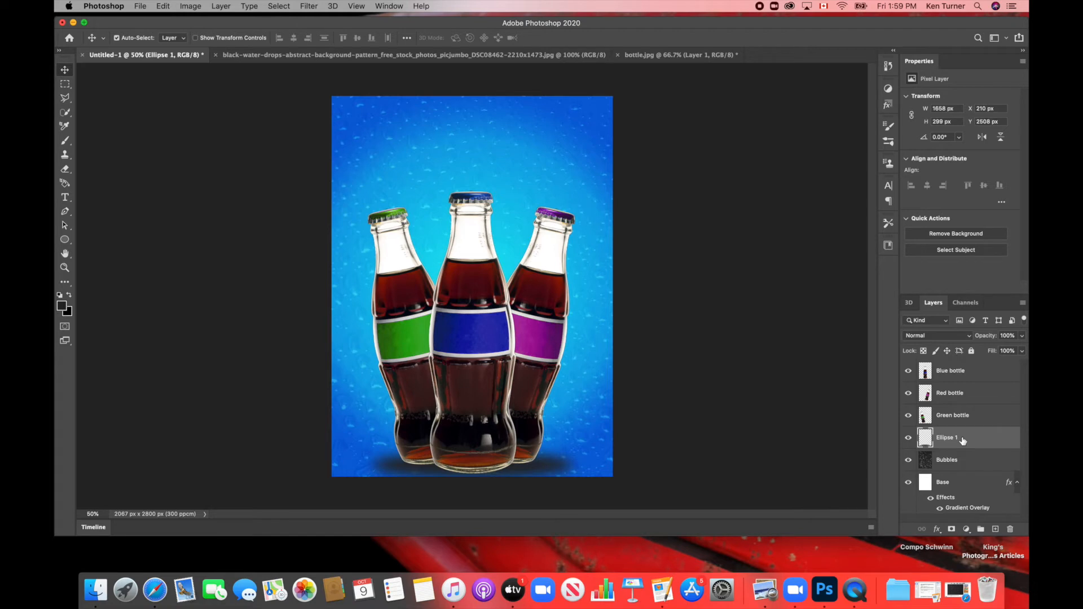
Apply a #083278 Color Overlay to the Ellipse 1 shadow and slightly lower the layer's opacity.
click(937, 529)
click(964, 491)
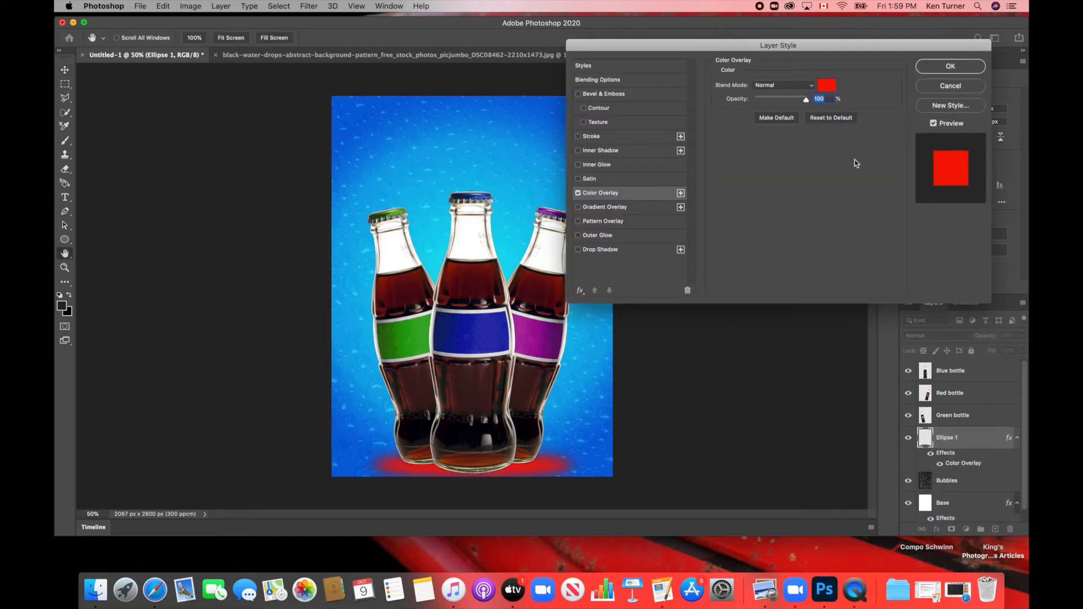
click(825, 87)
click(719, 316)
drag(695, 316, 696, 335)
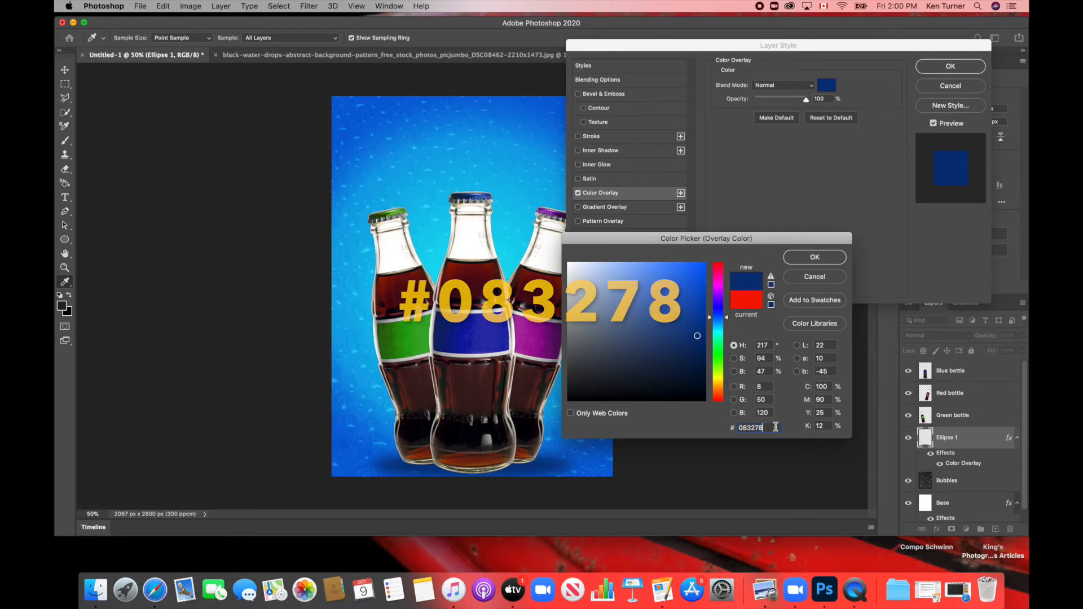
click(816, 258)
click(951, 67)
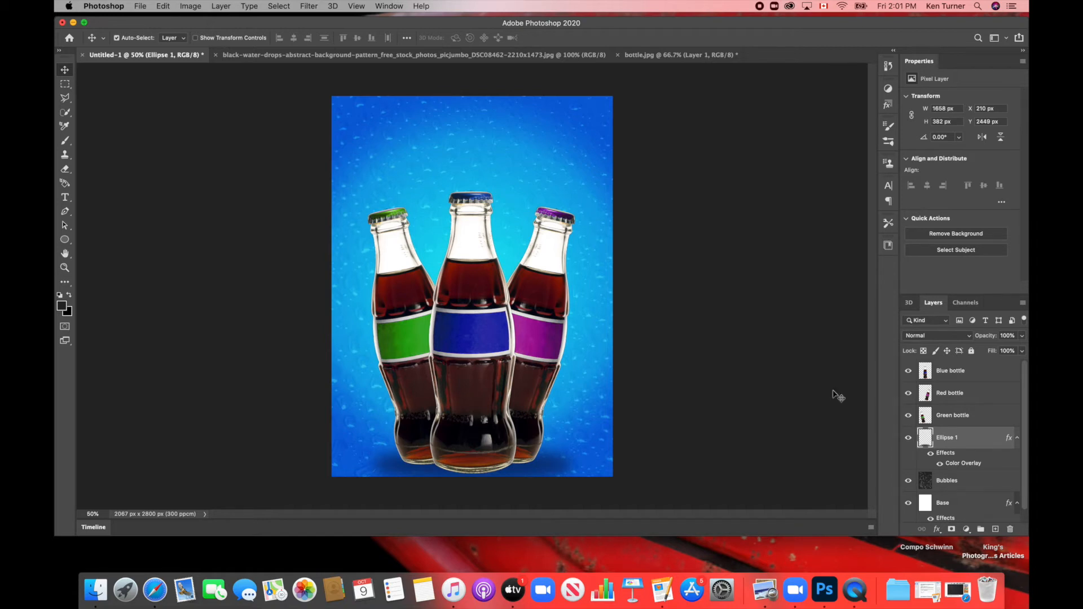
click(1022, 336)
drag(1021, 349, 1013, 351)
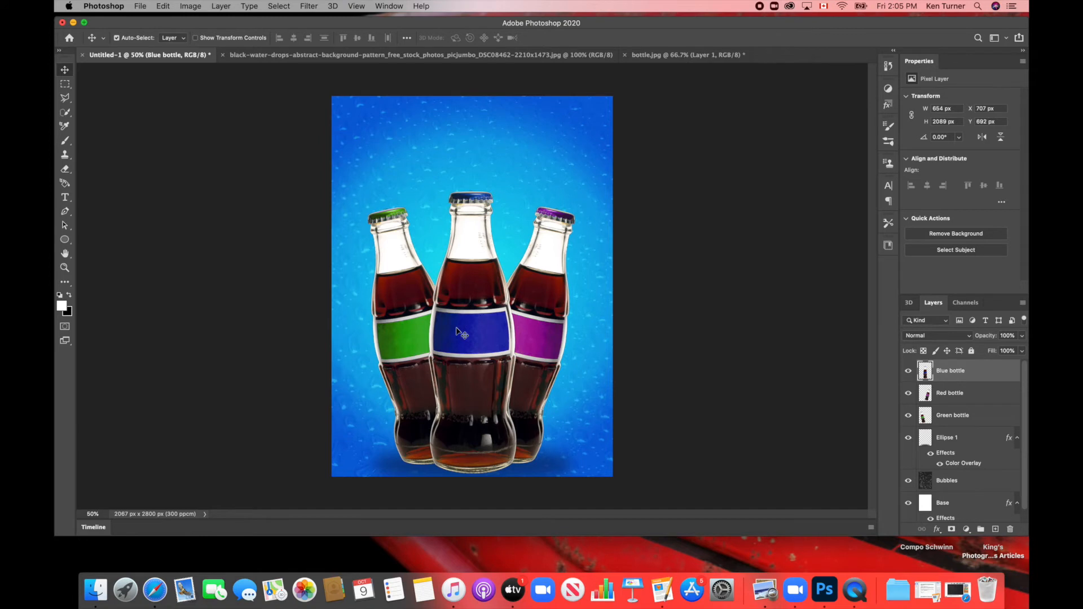
Add the text SLUDGE in white 8 pt BLOCKHEAD DUDE SHADOW on the background above the green bottle.
click(65, 197)
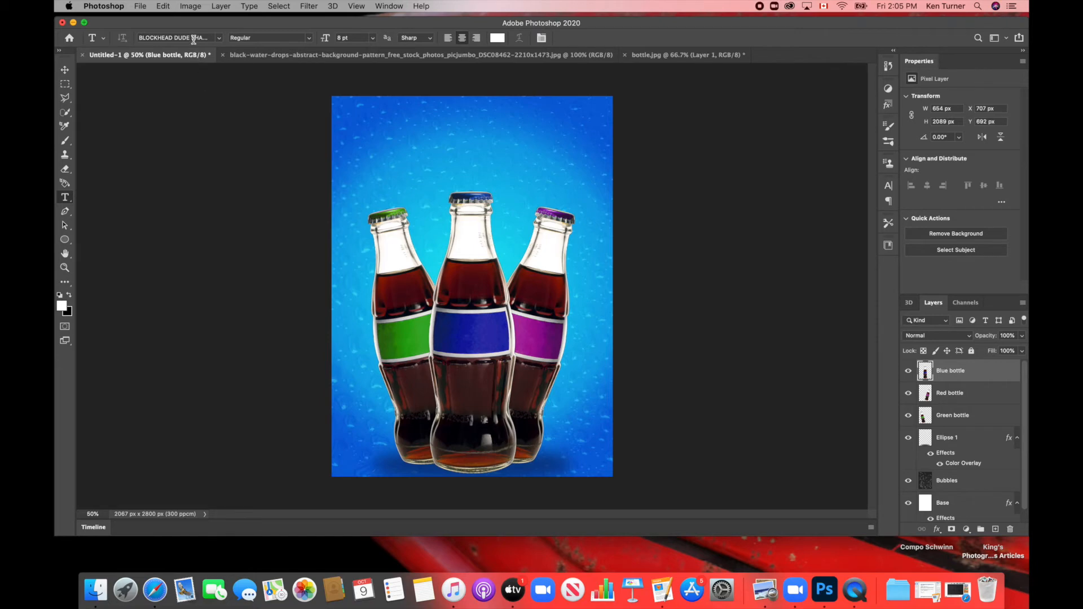
click(393, 151)
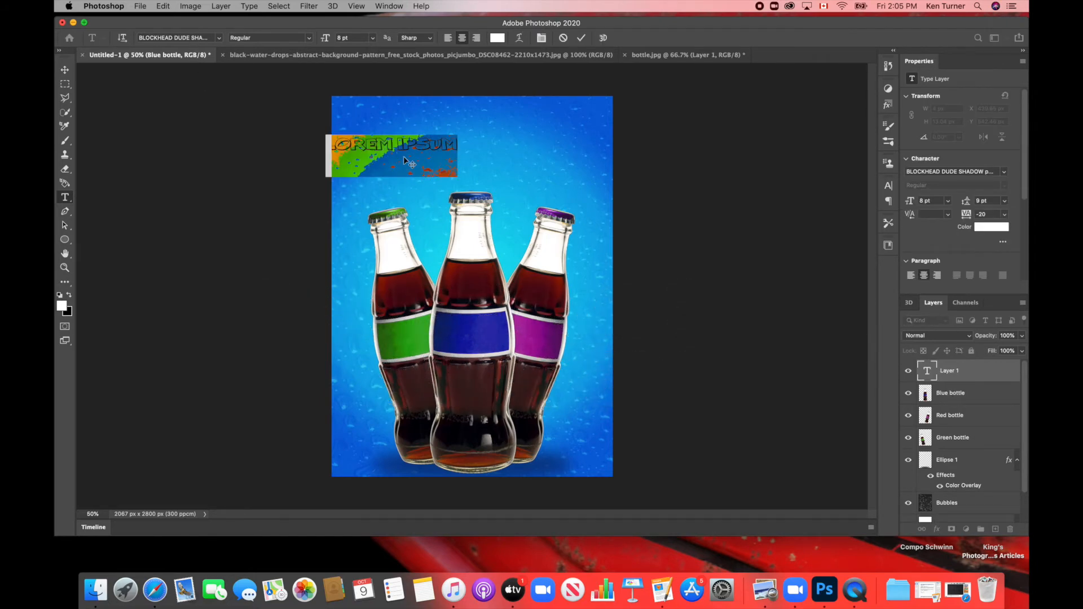
text(SLUDGE)
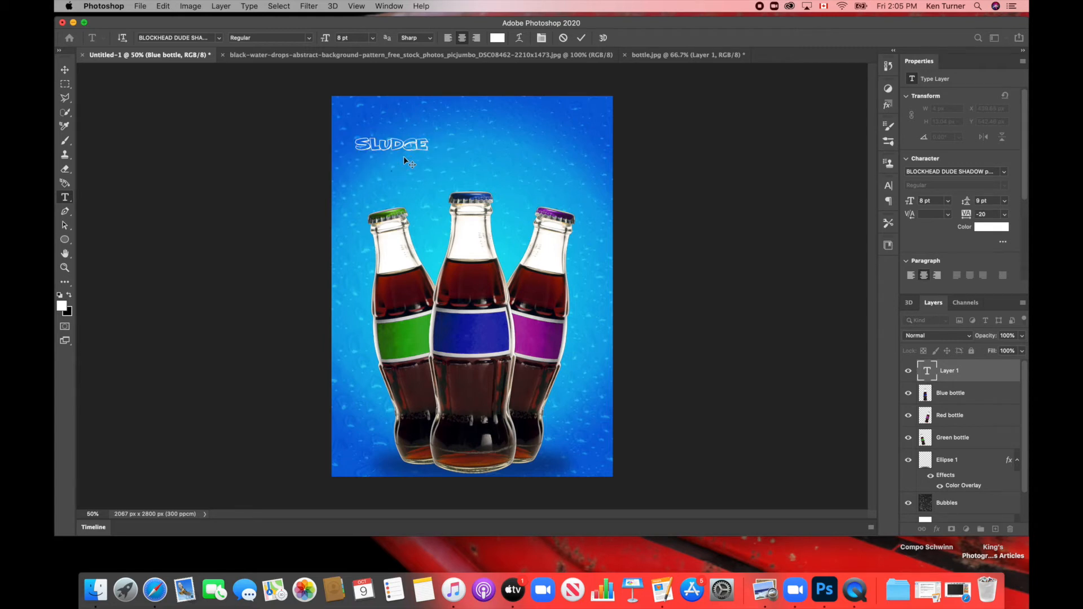
drag(427, 145, 335, 142)
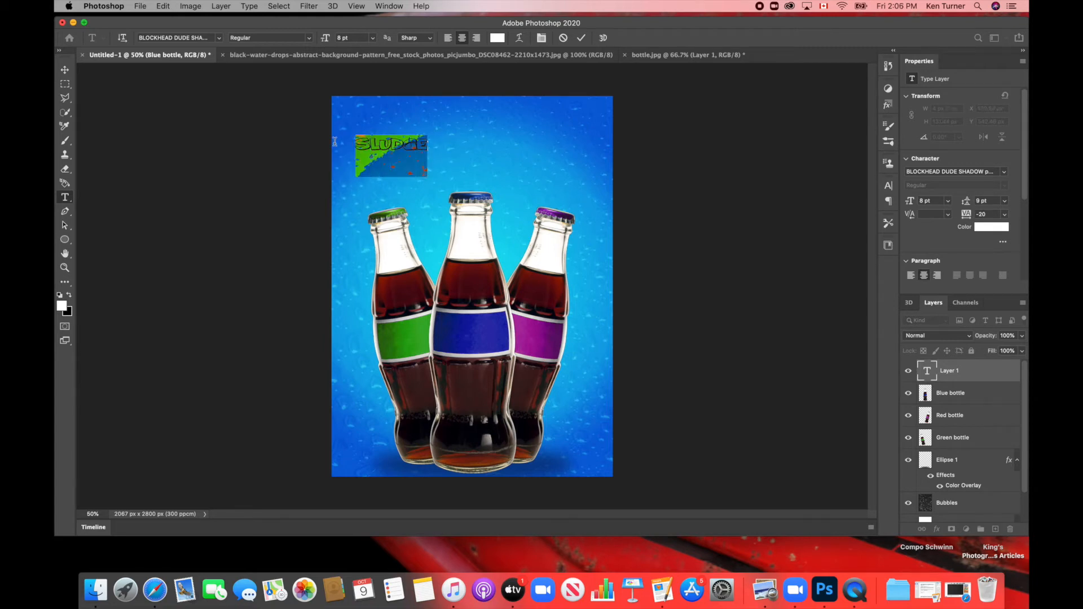
click(386, 143)
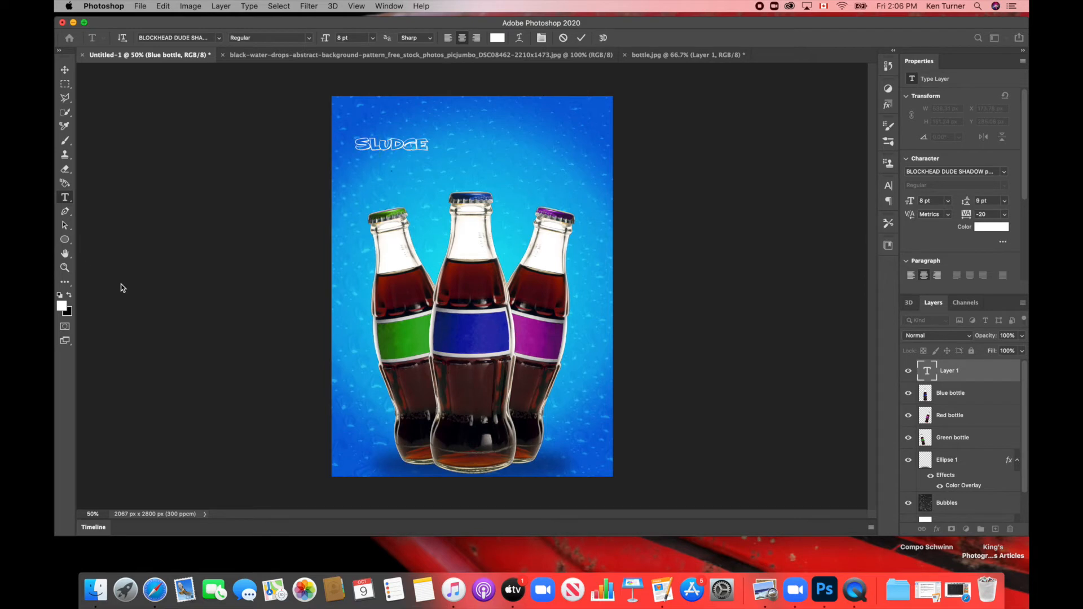
click(62, 306)
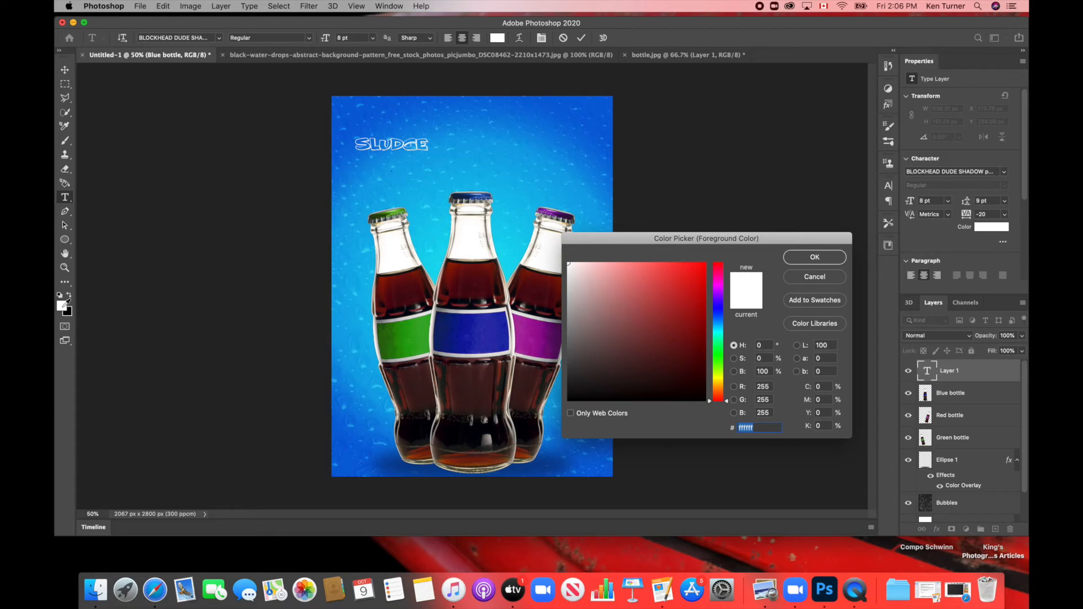
click(816, 258)
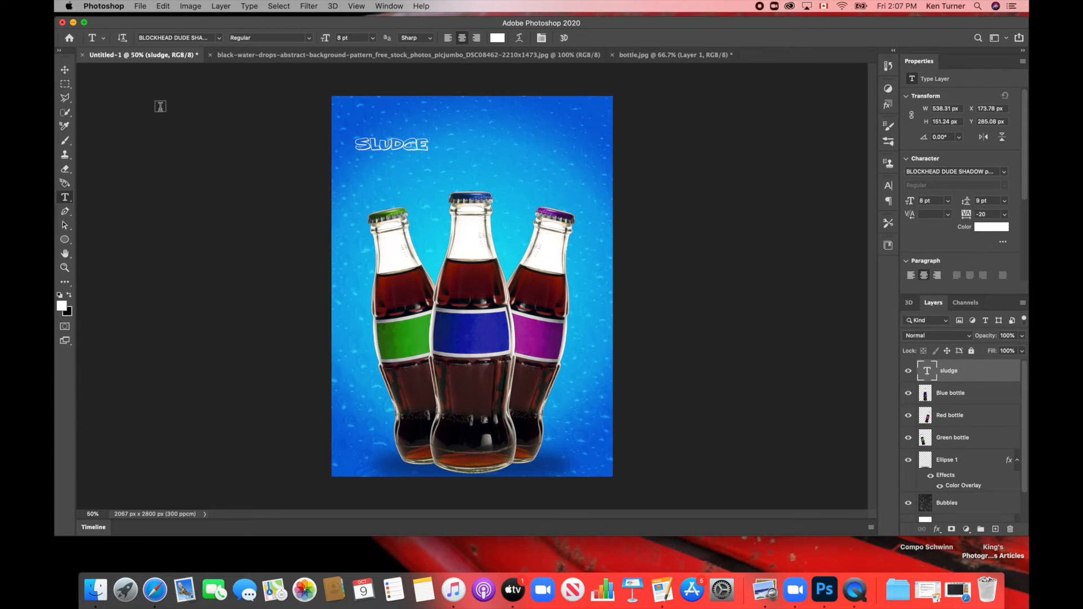
Move the SLUDGE text onto the blue bottle's label and reduce its font size to 7 pt.
click(65, 71)
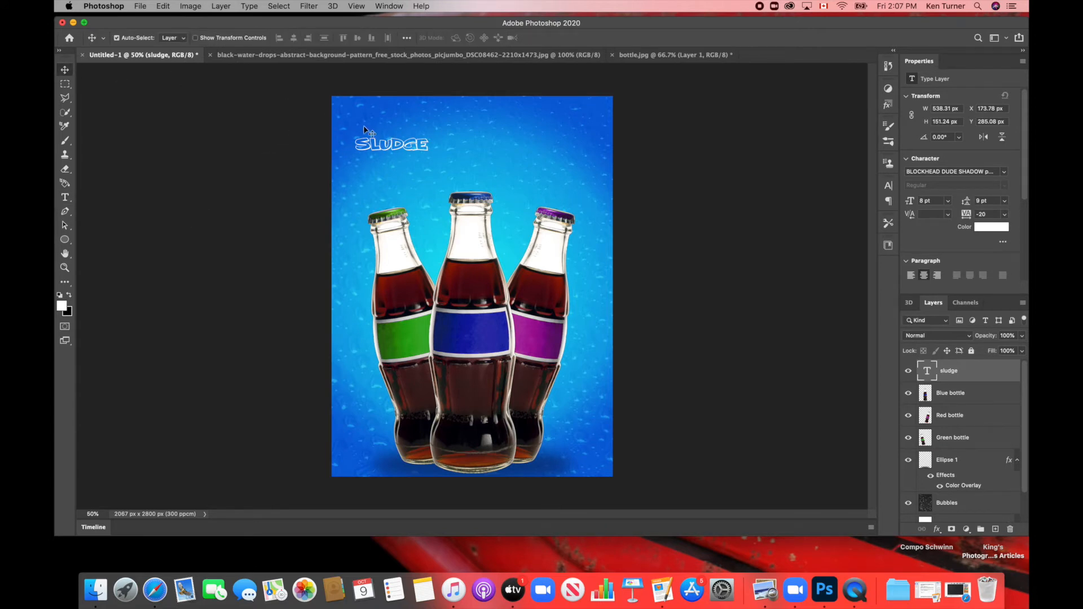
drag(397, 148, 477, 329)
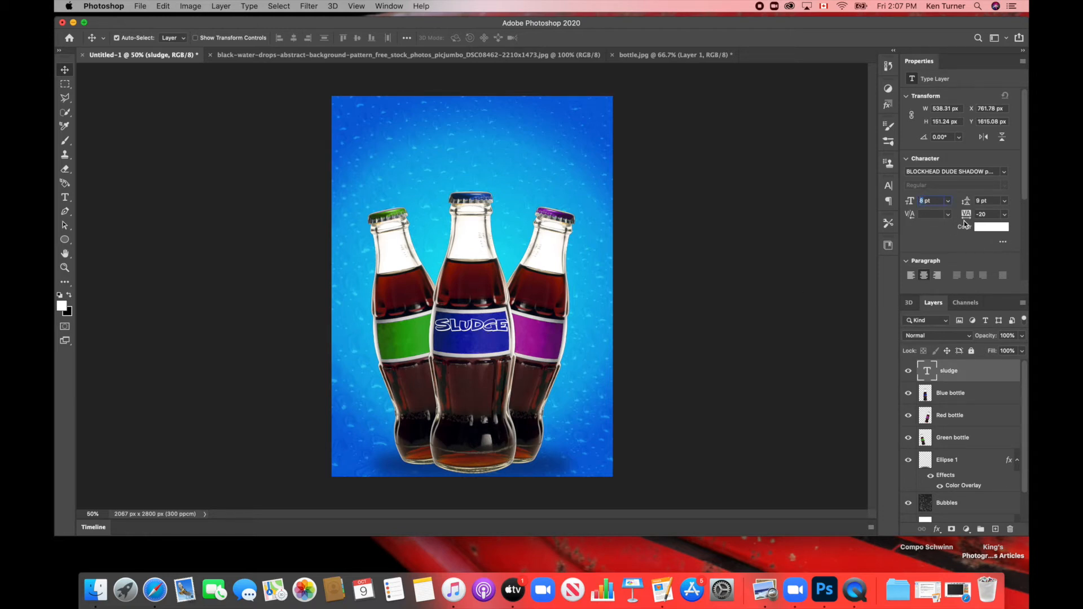
key(Down)
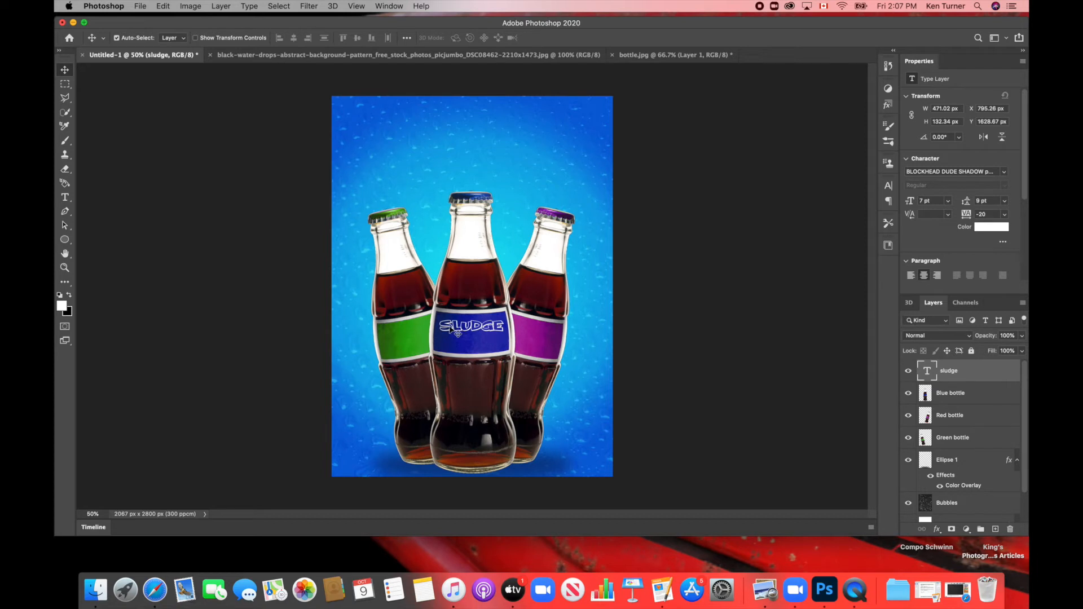
Warp the SLUDGE text with a horizontal Arc style and a slight negative bend to follow the label's curve.
click(66, 199)
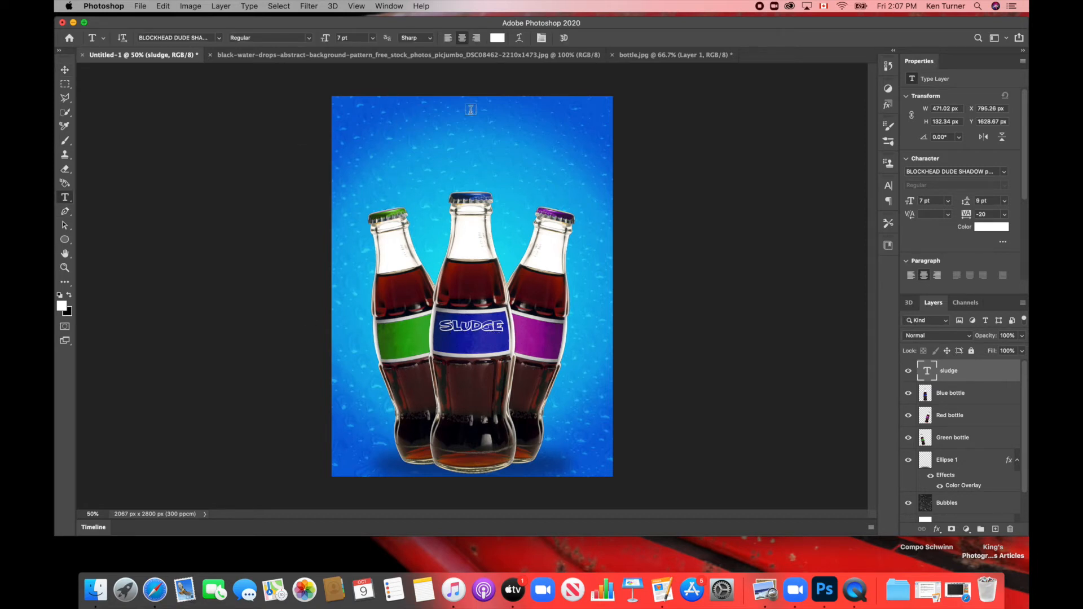
click(520, 39)
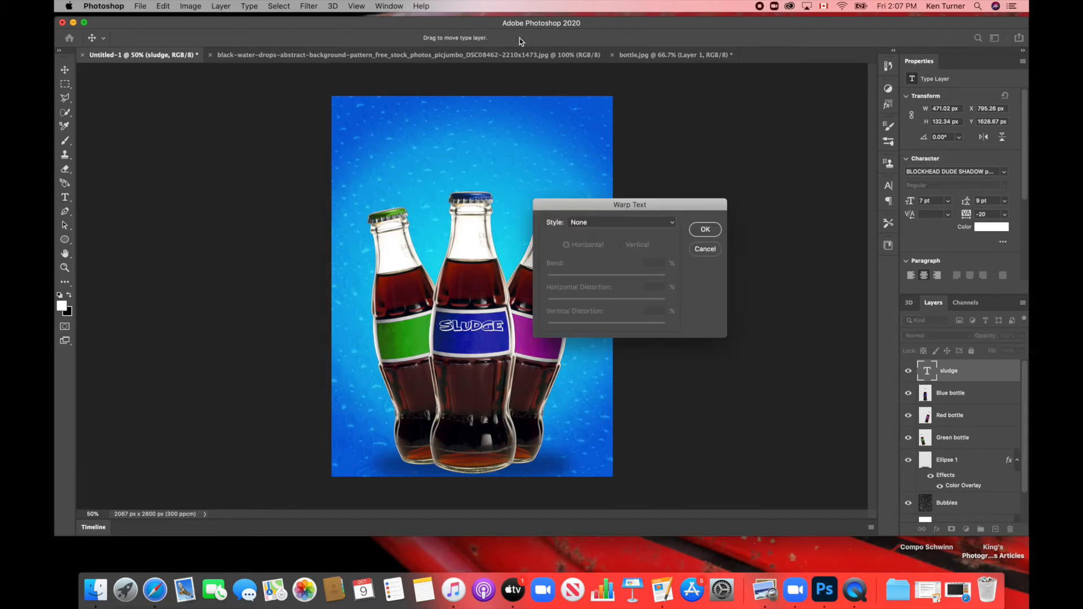
click(616, 223)
click(616, 239)
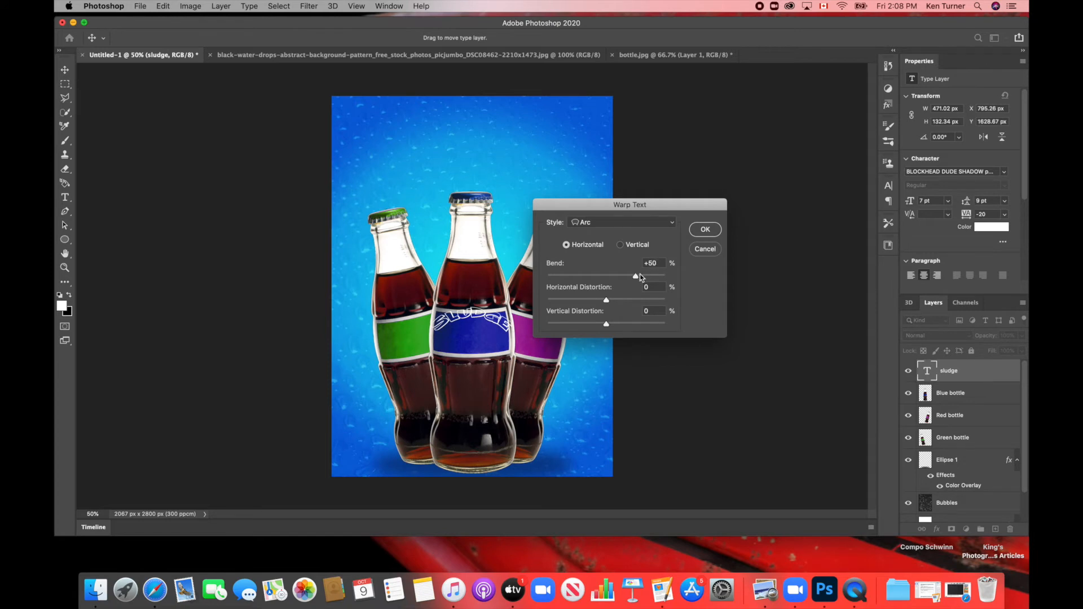
drag(637, 277, 600, 279)
click(705, 230)
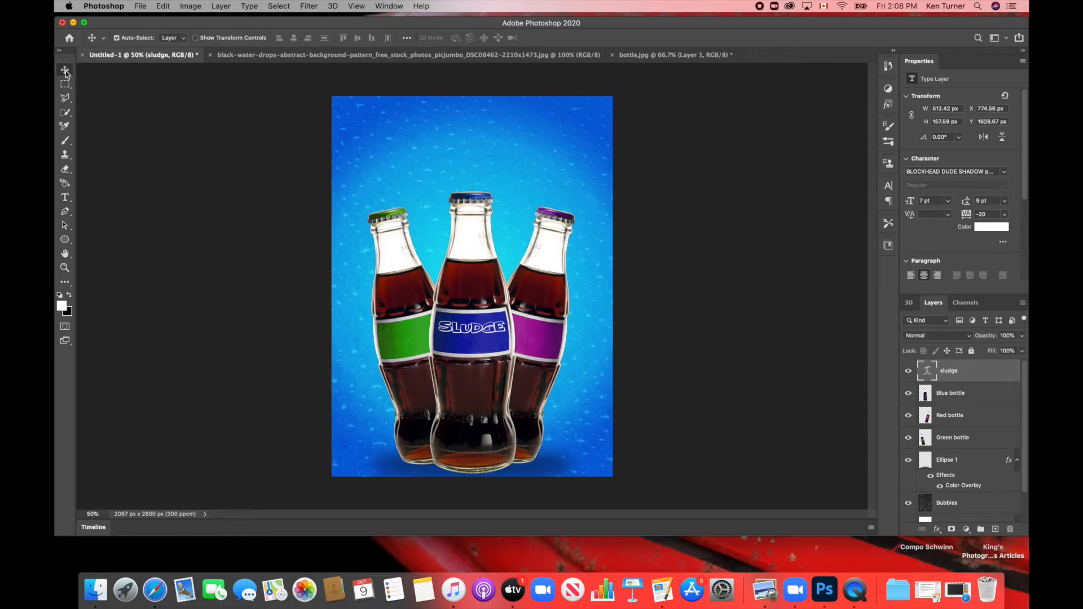
Nudge the warped SLUDGE text about 34 px up and 4 px left so it sits along the label's upper edge.
key(shift+Up)
key(shift+Up)
key(Left)
key(Left)
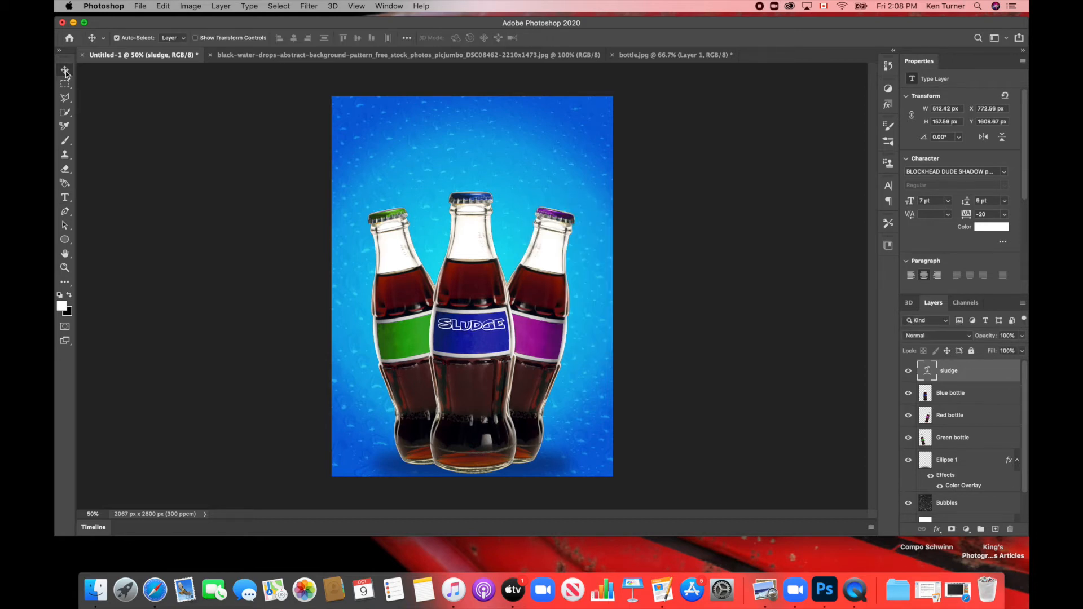
key(shift+Up)
key(Left)
key(Left)
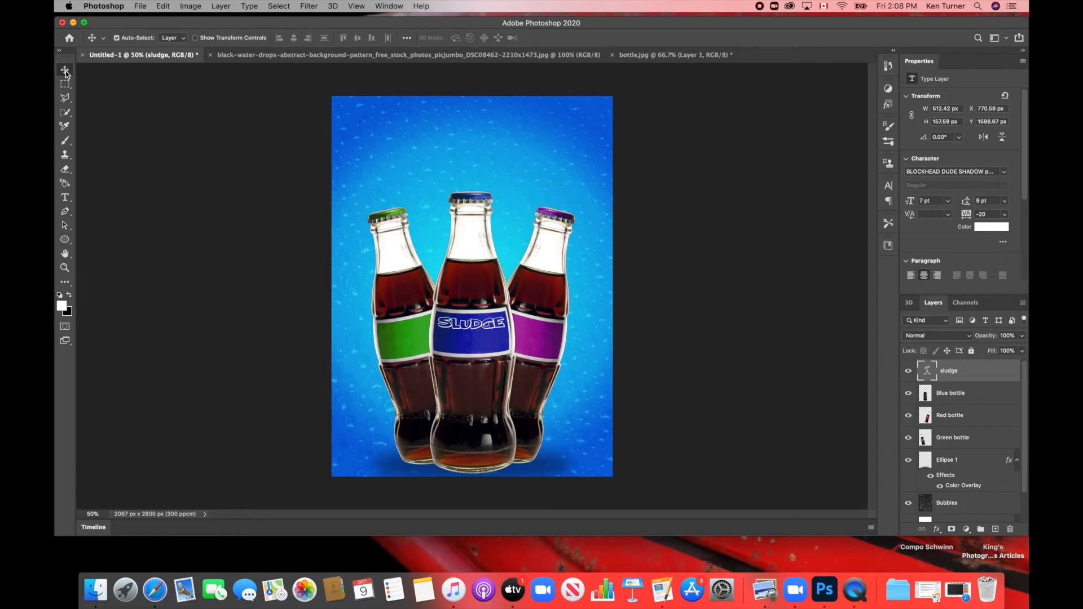
key(Up)
key(Up)
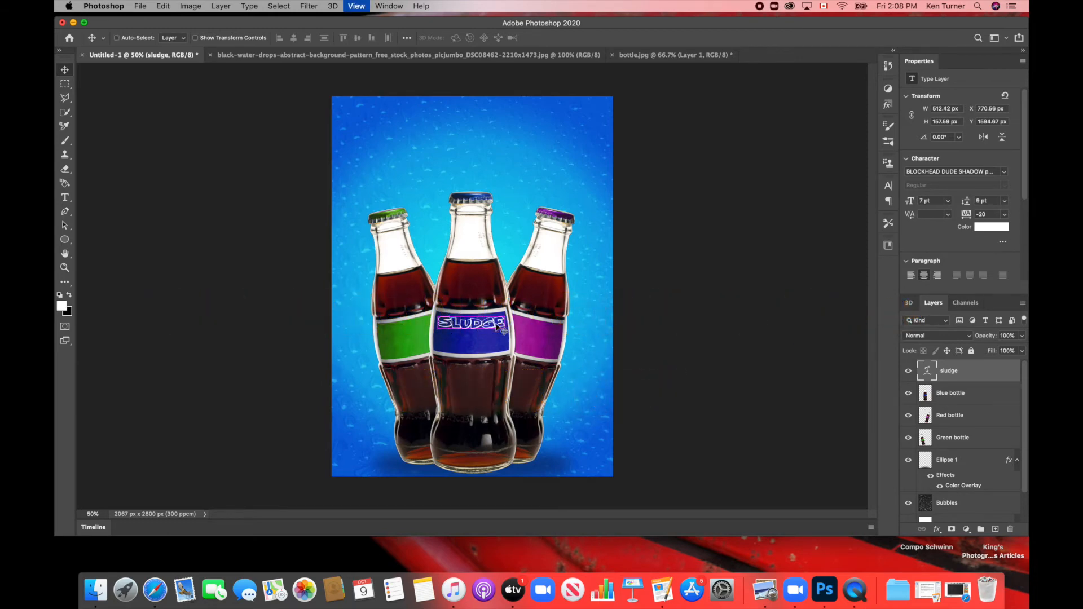
Activate the Paint Bucket tool and set the foreground colour to red #d10b0b.
key(super+equal)
key(super+equal)
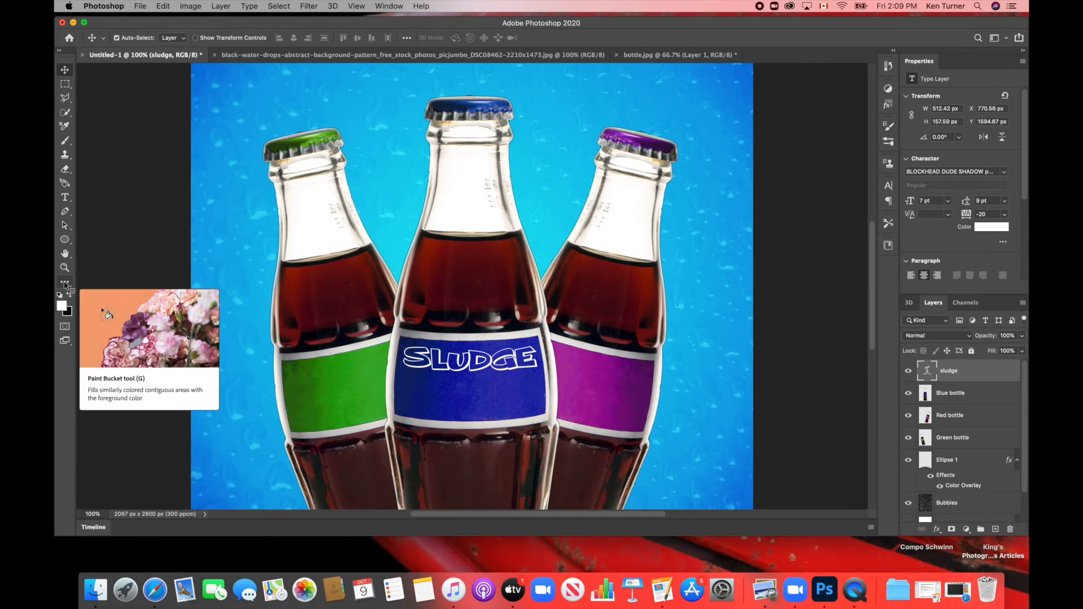
drag(66, 285, 126, 539)
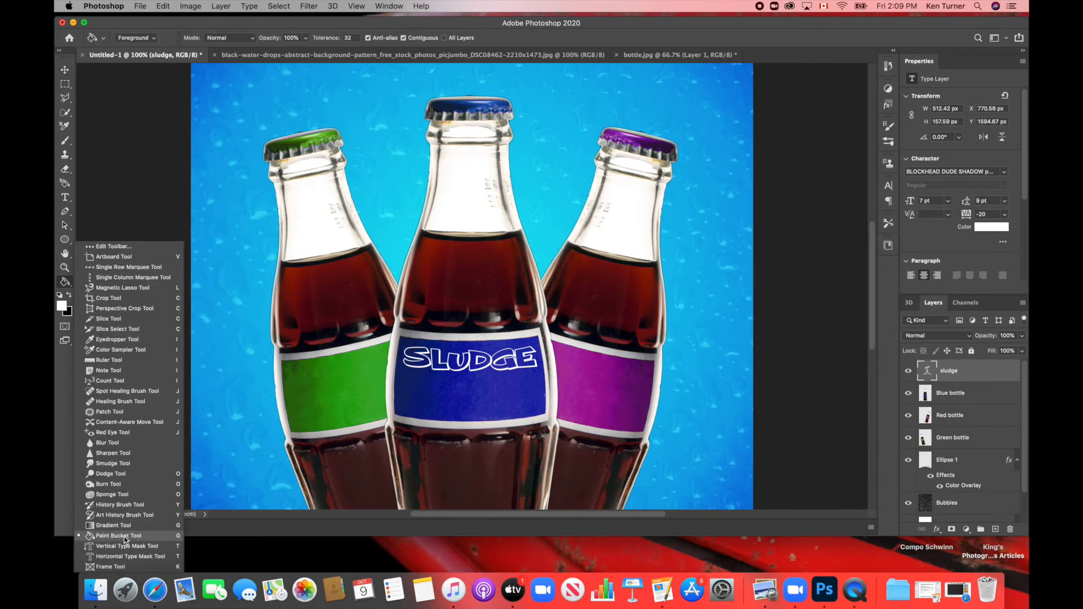
click(118, 536)
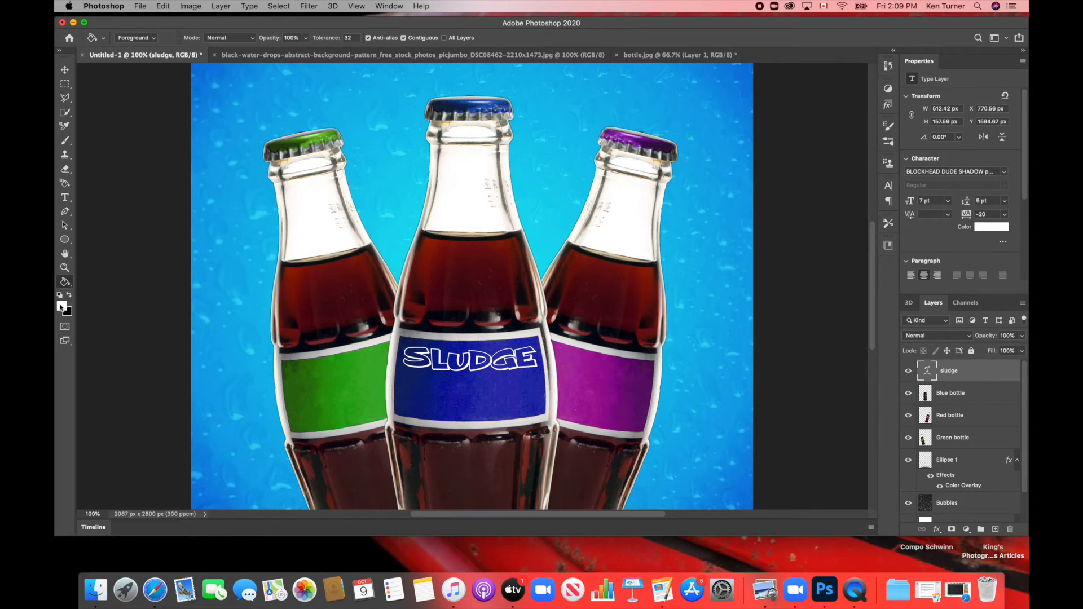
click(61, 306)
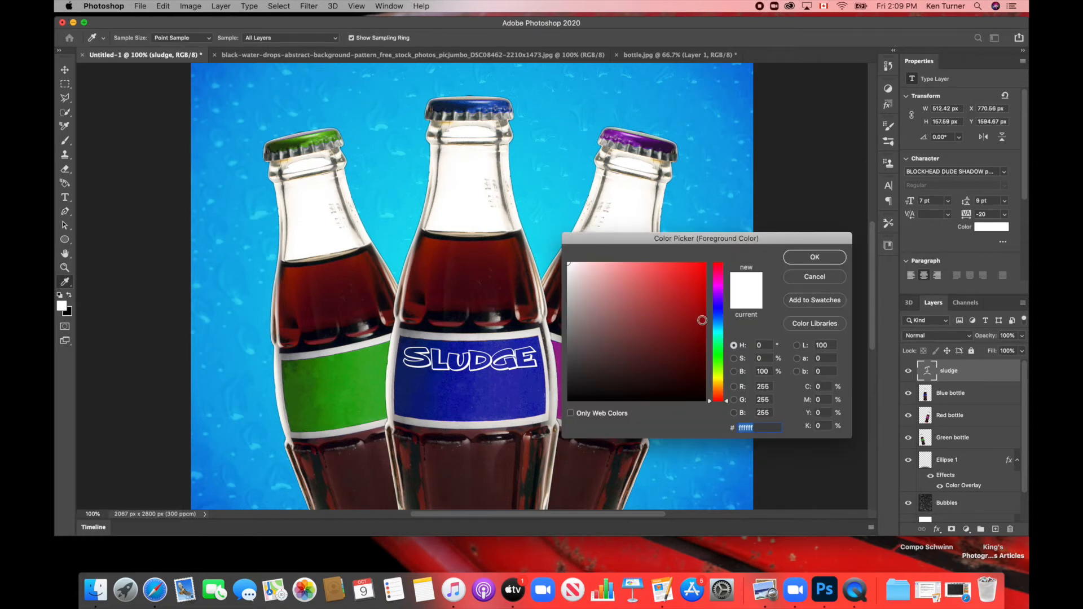
drag(703, 319, 698, 287)
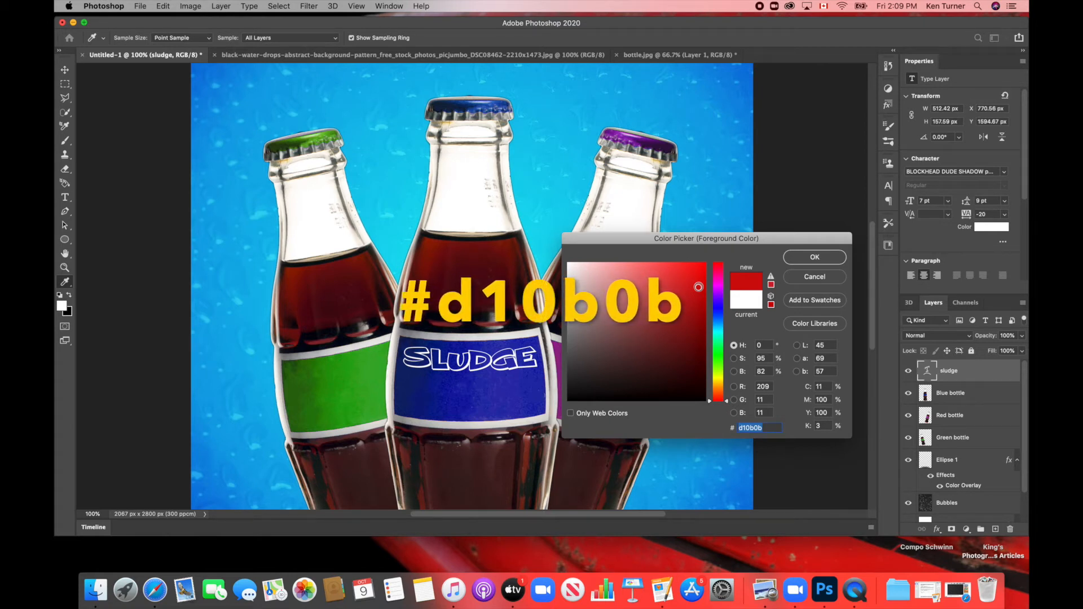
click(814, 257)
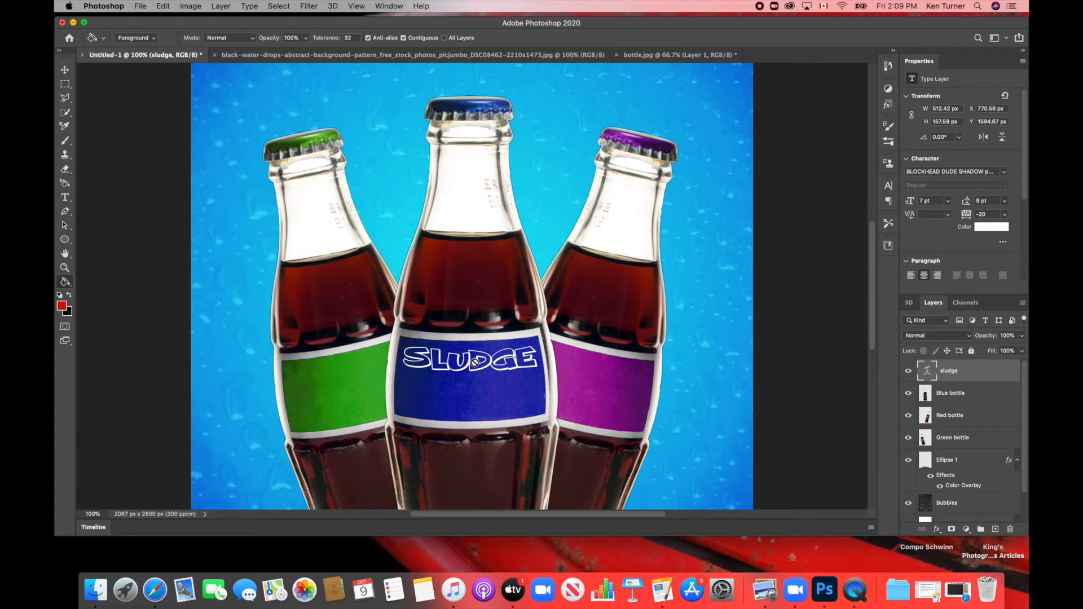
Rasterize the sludge type layer and fill the inside of each letter with red, undoing any fill that spoils the white outlines.
click(474, 362)
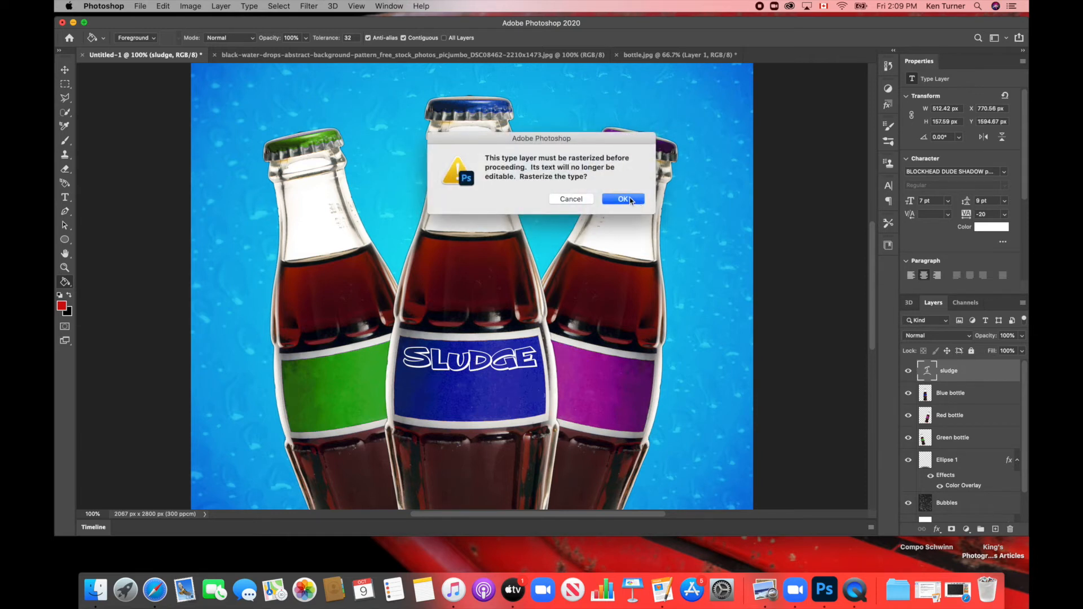
click(623, 199)
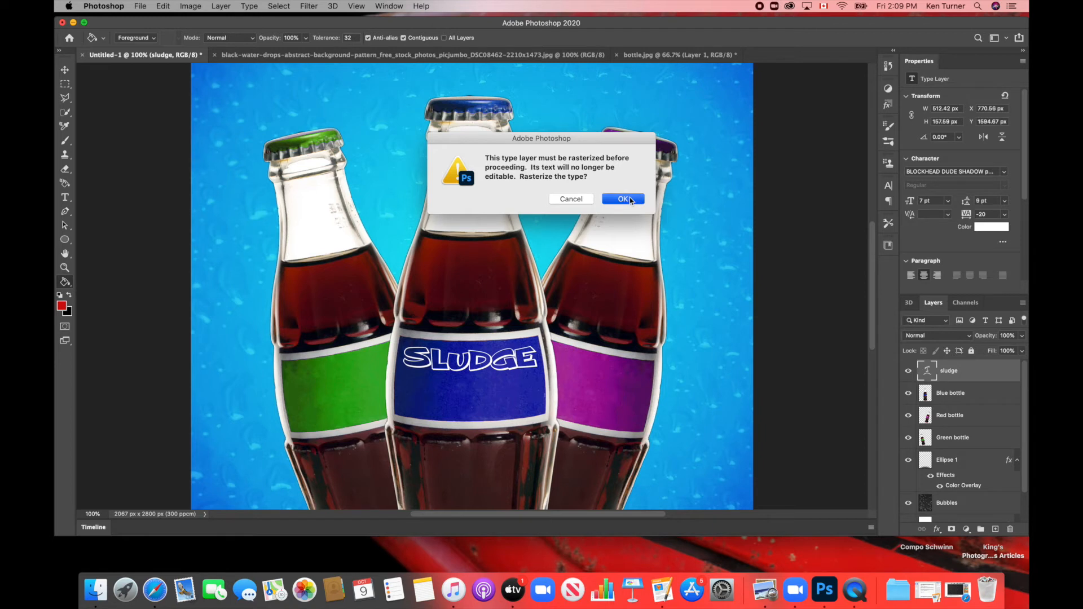
click(442, 361)
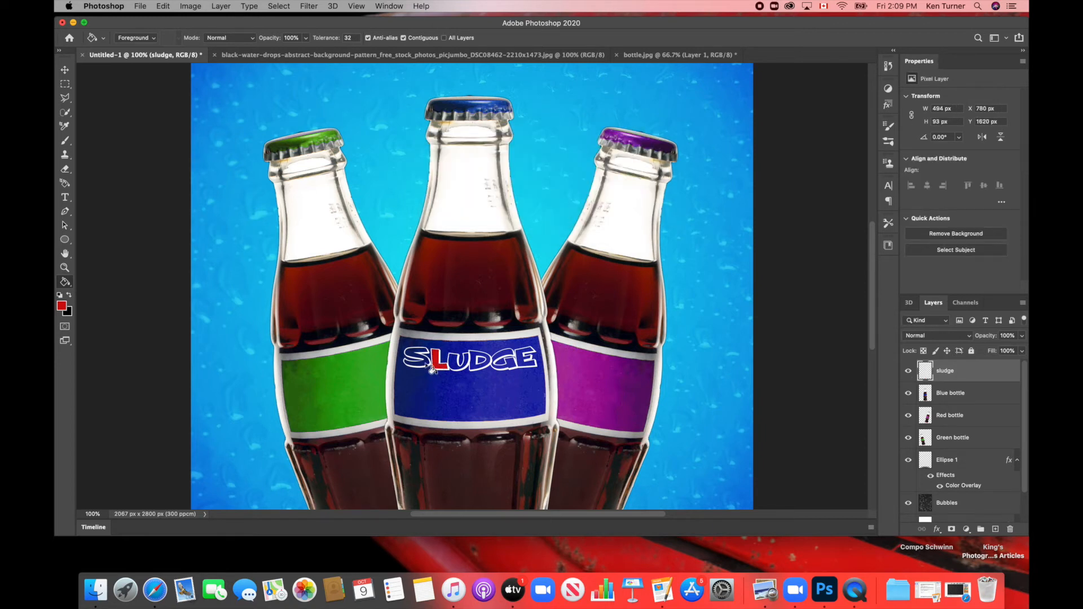
click(425, 366)
click(451, 367)
click(476, 366)
click(516, 368)
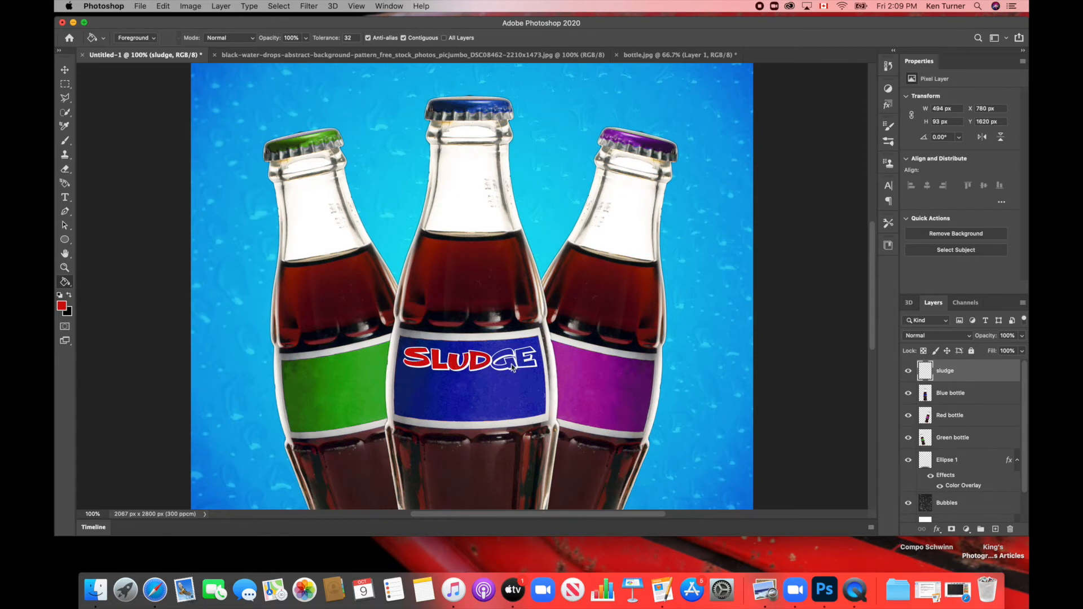
click(533, 367)
click(533, 368)
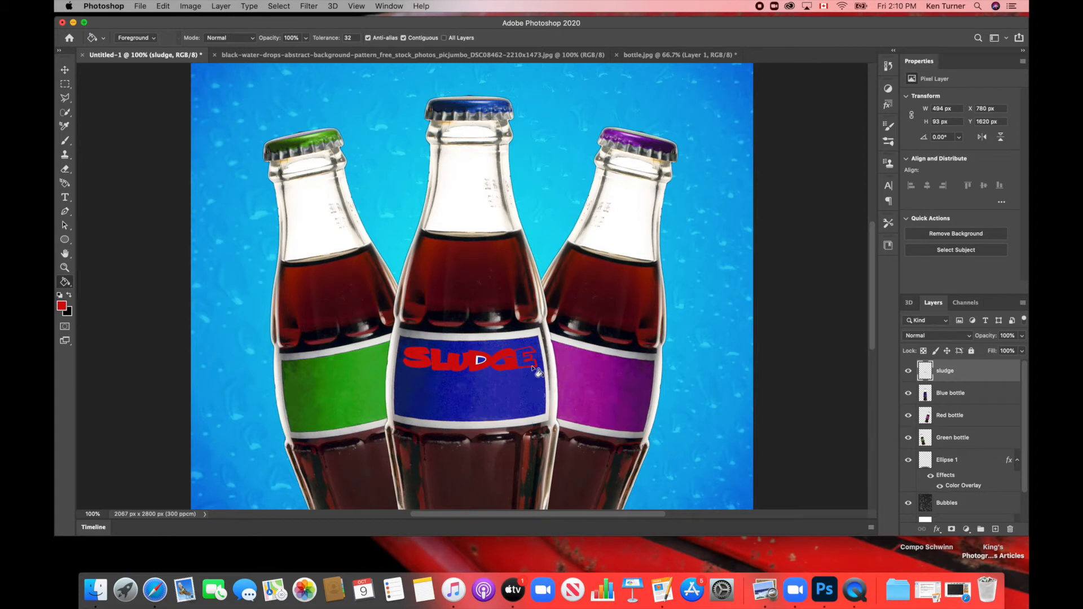
key(super+z)
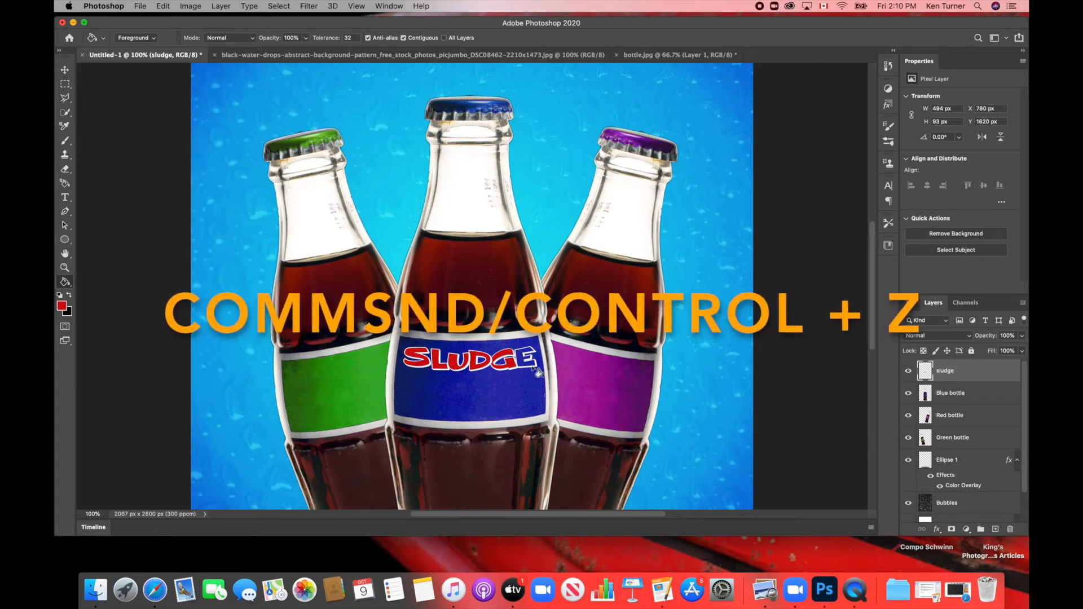
Add the text COLA in white 7 pt BLOCKHEAD DUDE SHADOW between the green and blue bottle necks.
click(65, 197)
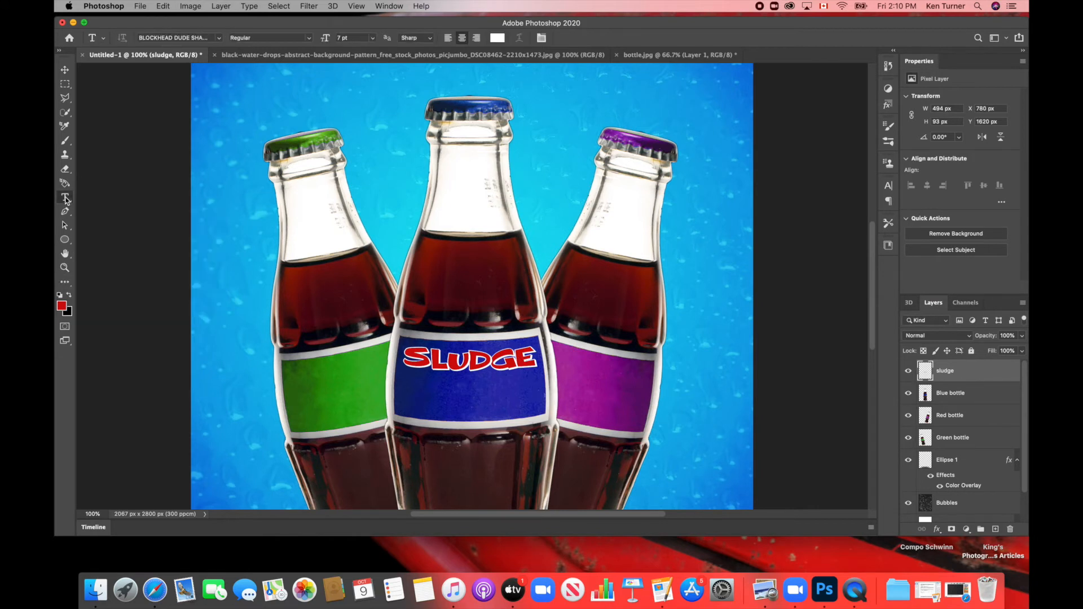
click(404, 196)
text(COLA)
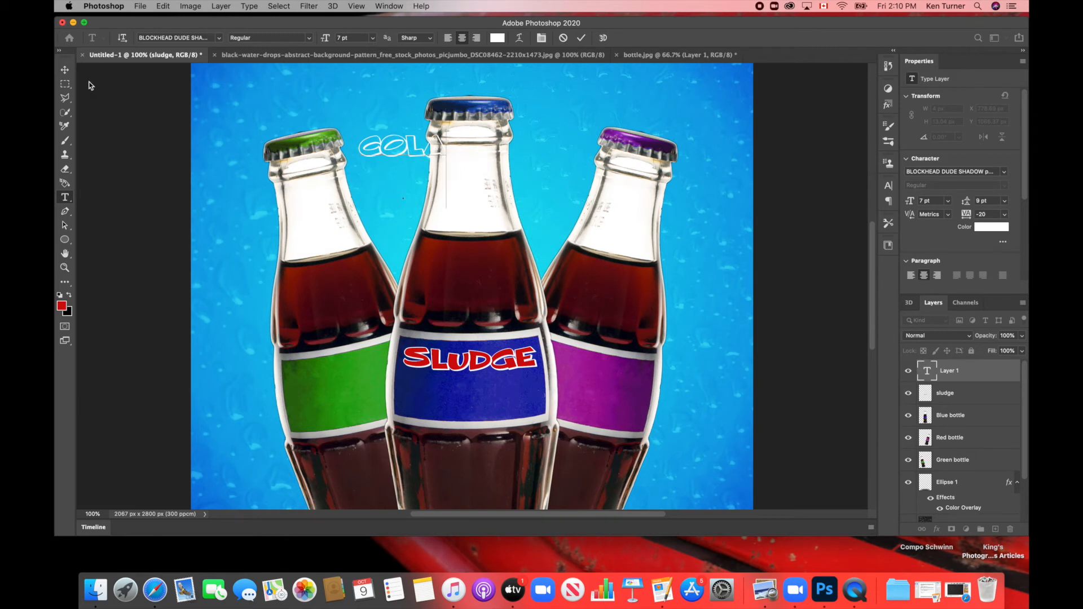
Move the COLA text below SLUDGE on the blue label, warp it to follow the label's curve, and reposition it closer to SLUDGE.
click(65, 70)
drag(411, 145, 483, 392)
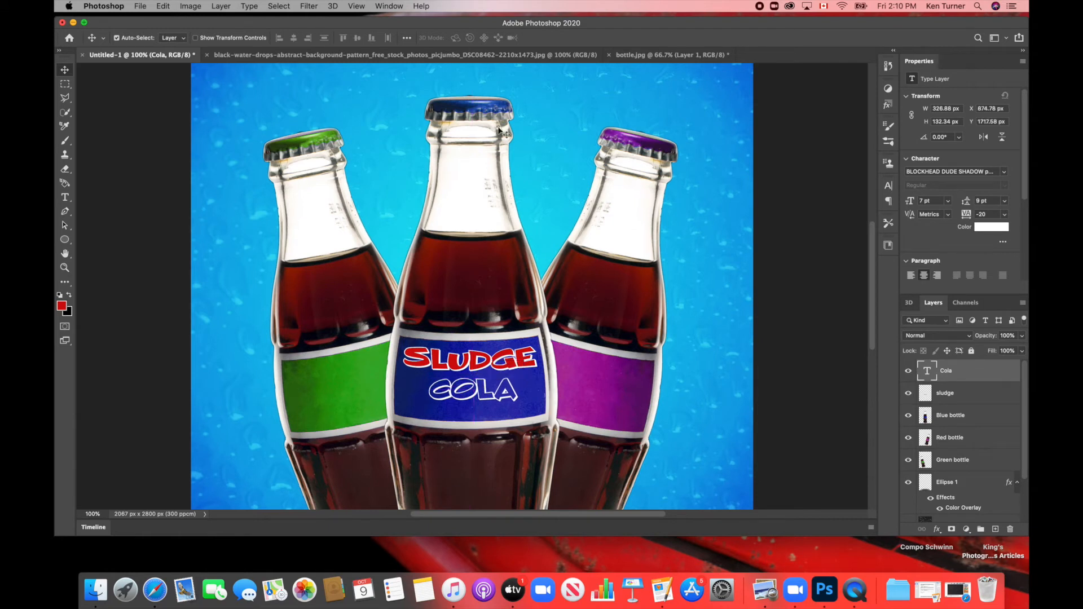
click(65, 197)
click(518, 38)
drag(606, 276, 596, 277)
click(705, 230)
key(v)
drag(486, 404, 483, 397)
Rasterize the Cola type layer and fill the inside of each letter with red #d10b0b using the Paint Bucket tool.
key(g)
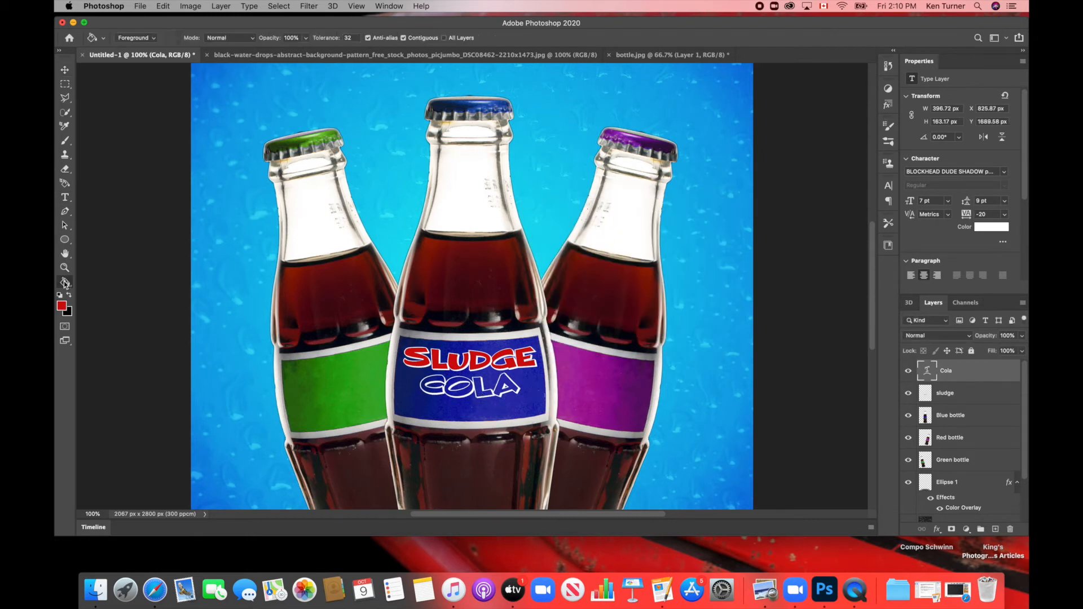
click(62, 306)
click(816, 257)
click(439, 393)
key(Return)
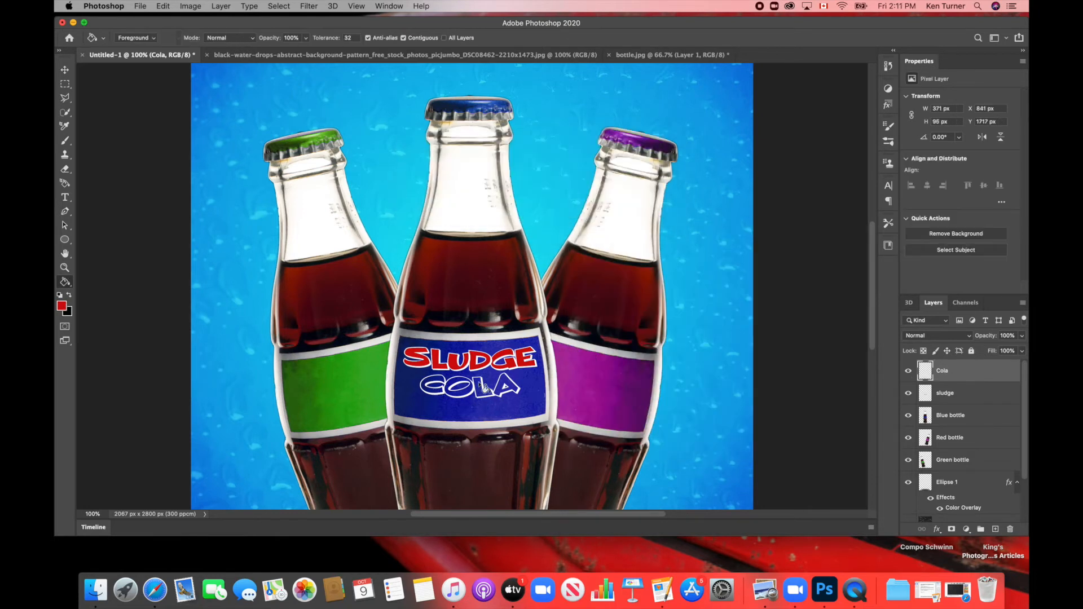
click(469, 394)
click(438, 393)
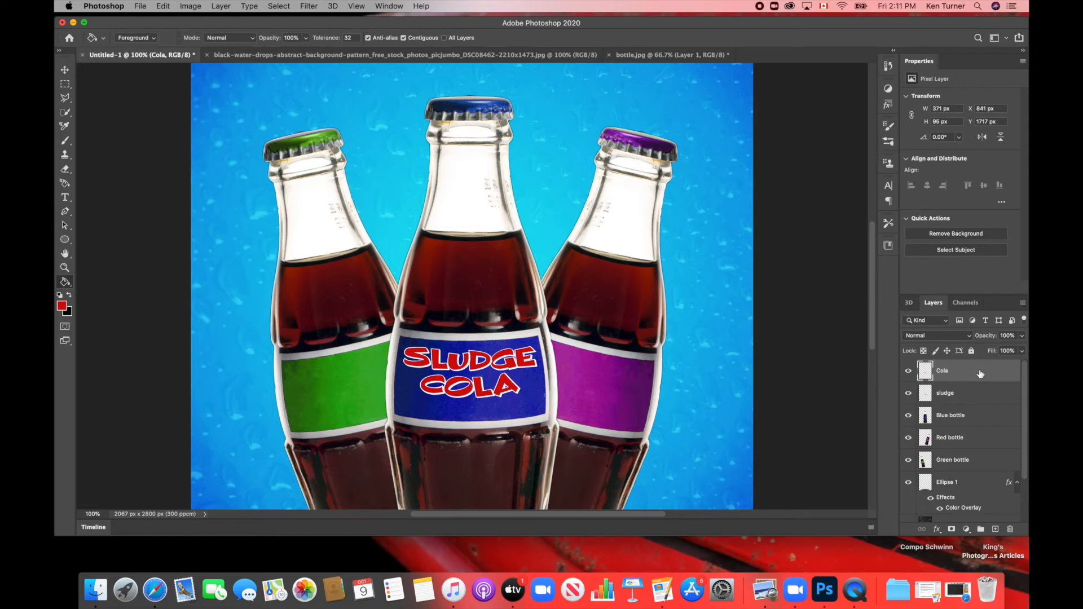
Apply the Add Noise filter to the Cola layer with an amount of 33% and uniform distribution.
click(308, 6)
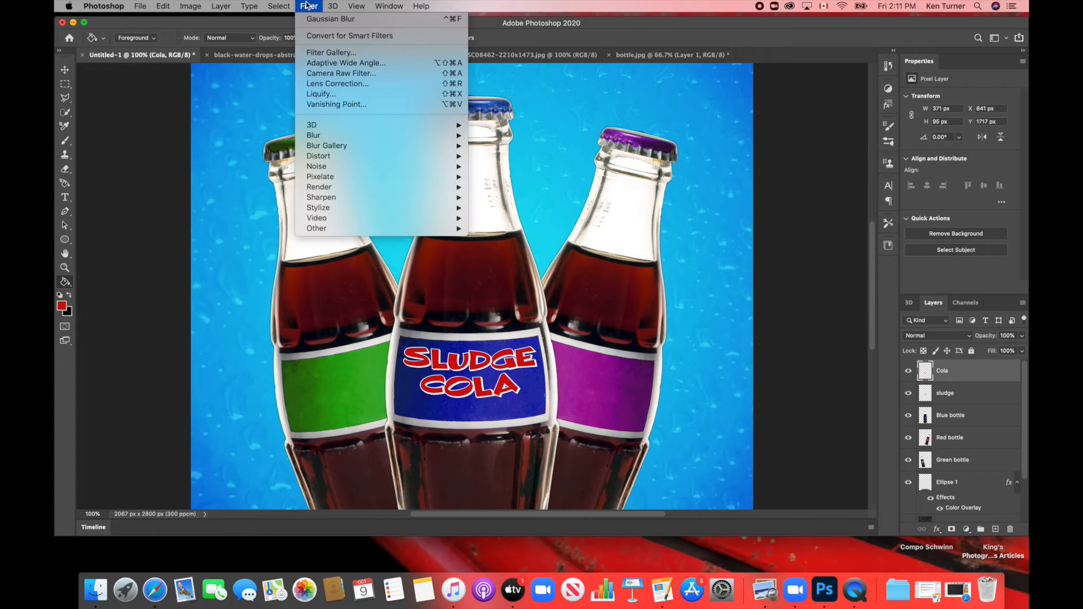
mouse_move(326, 168)
click(500, 166)
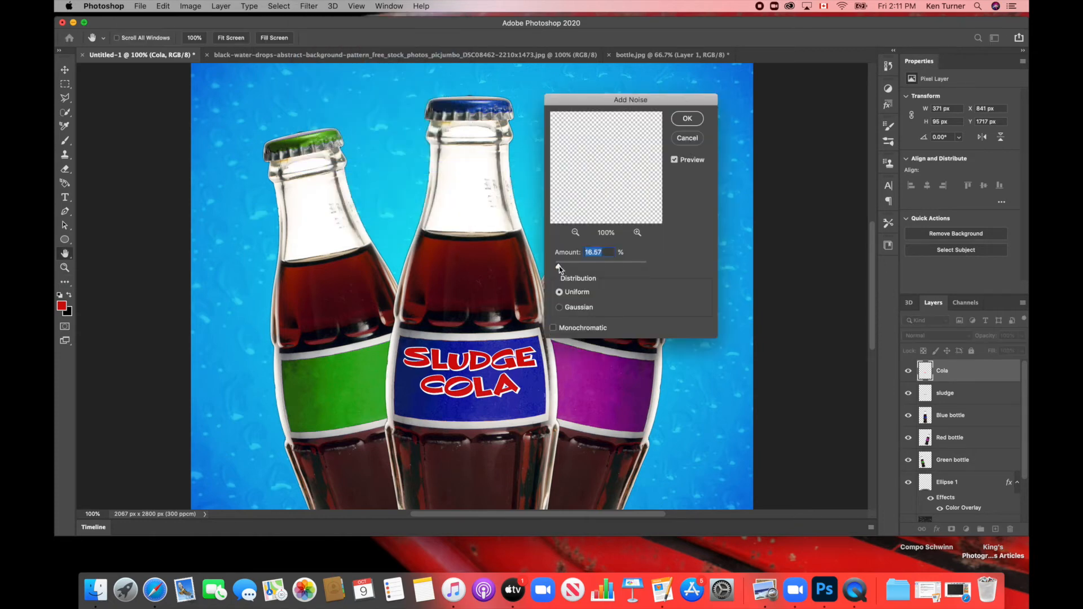
drag(558, 267, 587, 268)
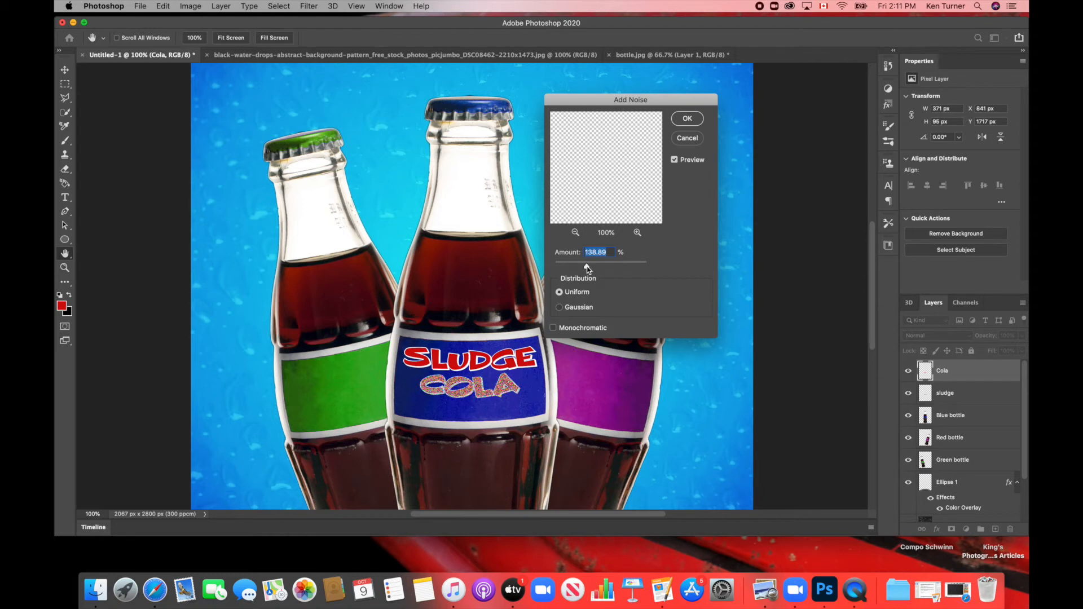
drag(587, 268, 562, 267)
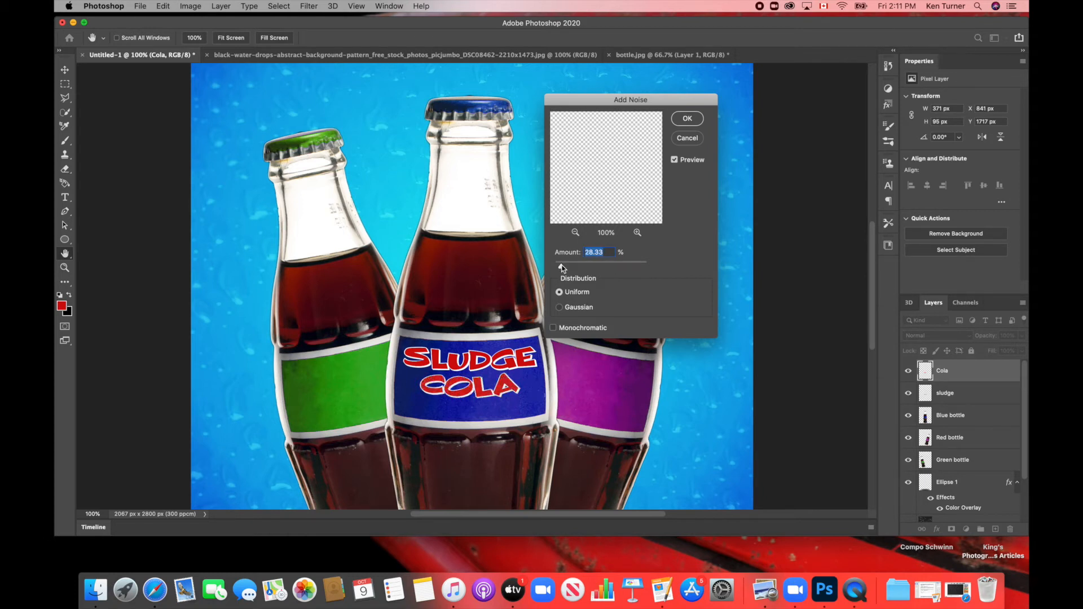
drag(562, 267, 563, 267)
click(606, 250)
key(BackSpace)
click(689, 120)
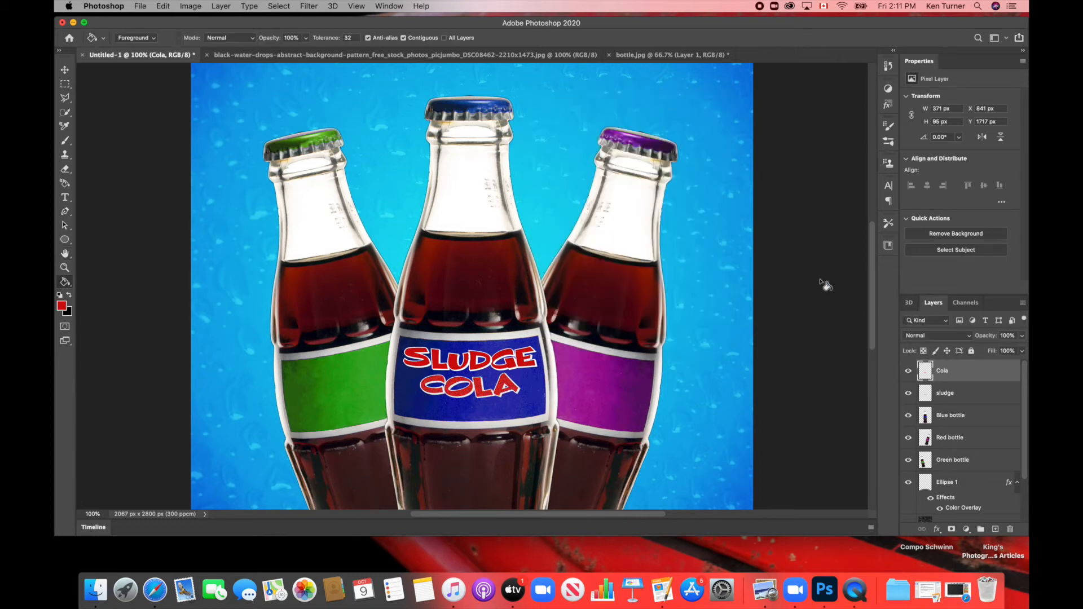
Apply the same 33% uniform Add Noise filter to the sludge layer.
click(984, 401)
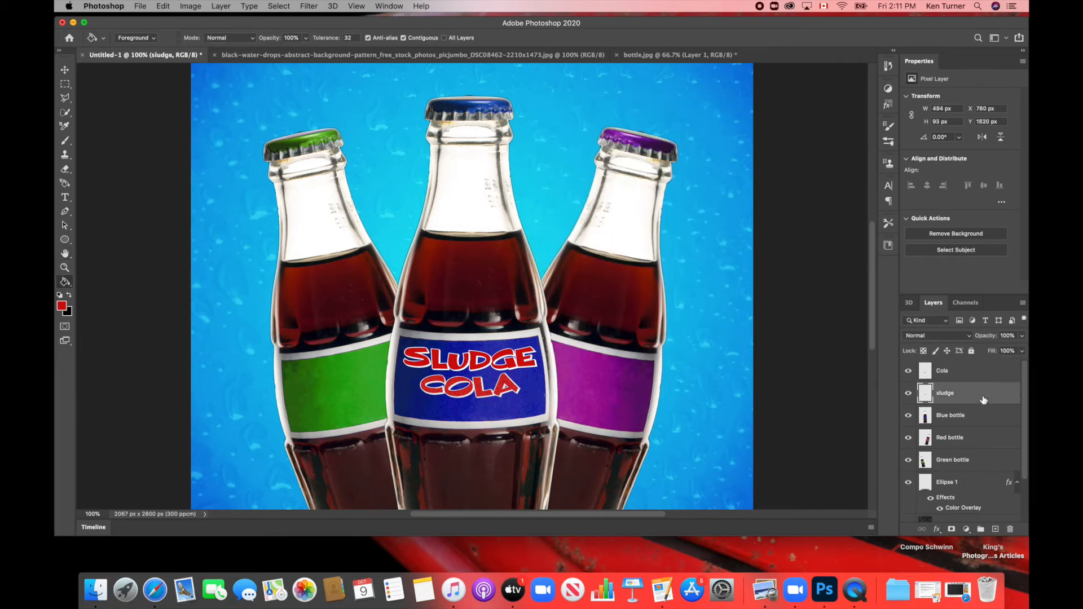
click(309, 6)
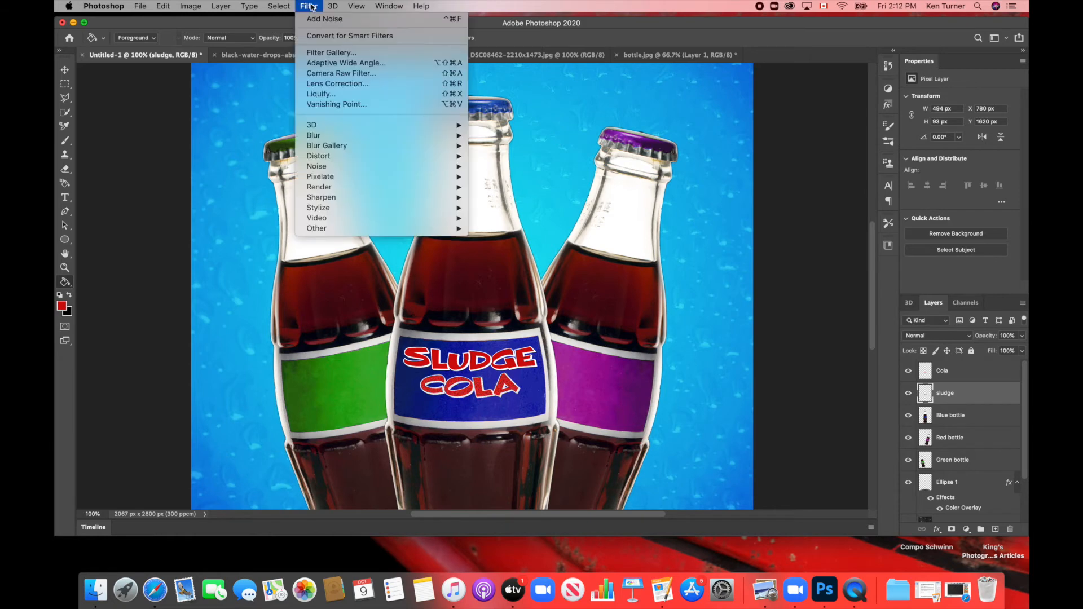
mouse_move(329, 167)
click(502, 167)
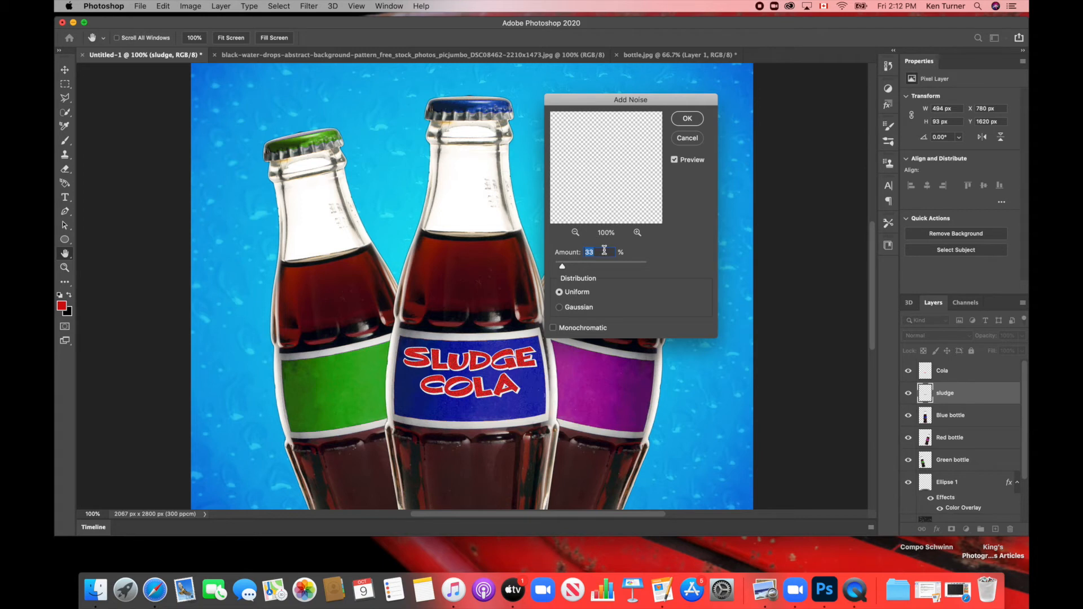
click(687, 119)
key(g)
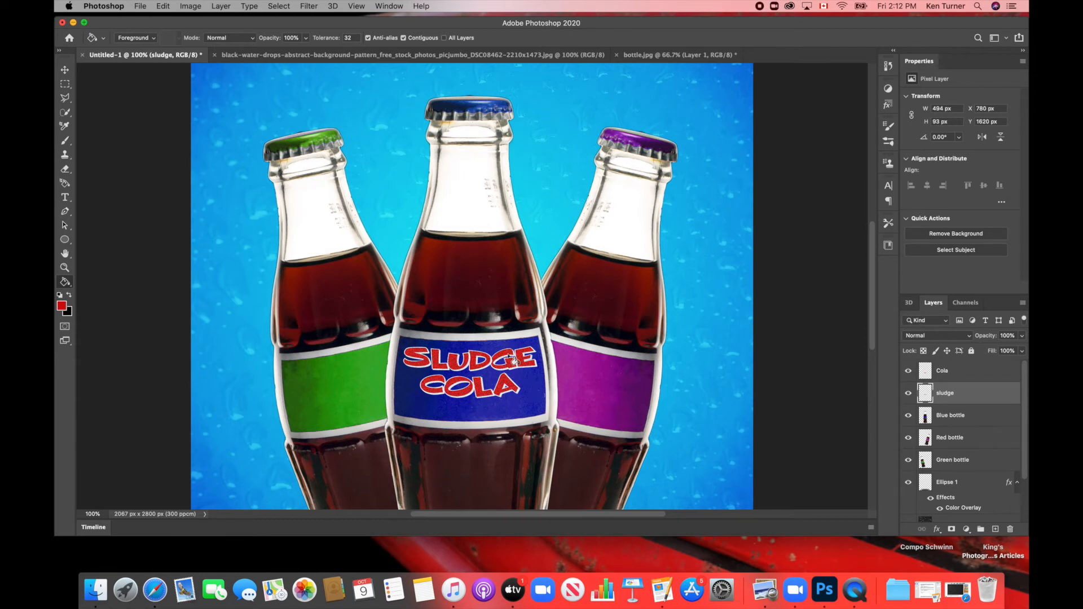
Merge the Cola and sludge layers into a single layer.
shift+click(978, 373)
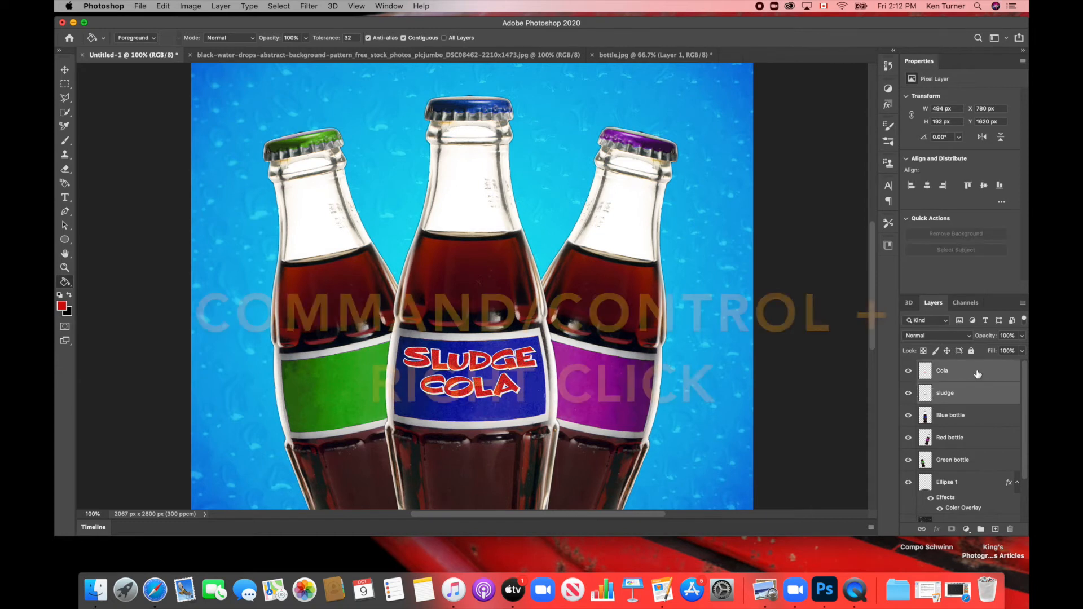
ctrl+click(978, 373)
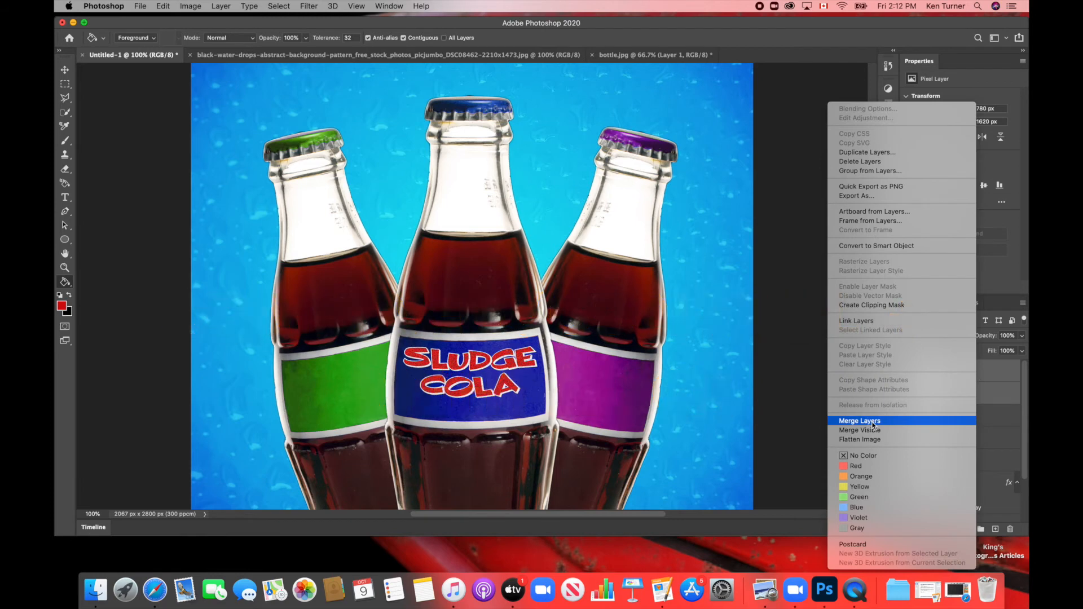
click(872, 424)
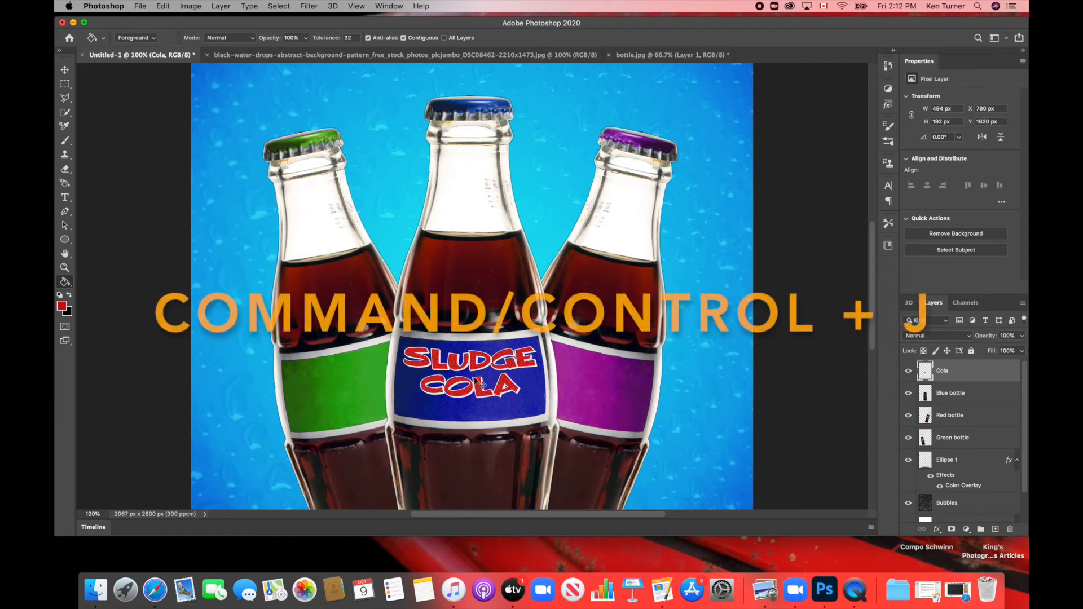
Duplicate the merged SLUDGE COLA text twice, placing one copy over the green label and the other over the purple label.
key(super+j)
key(v)
drag(452, 376, 322, 393)
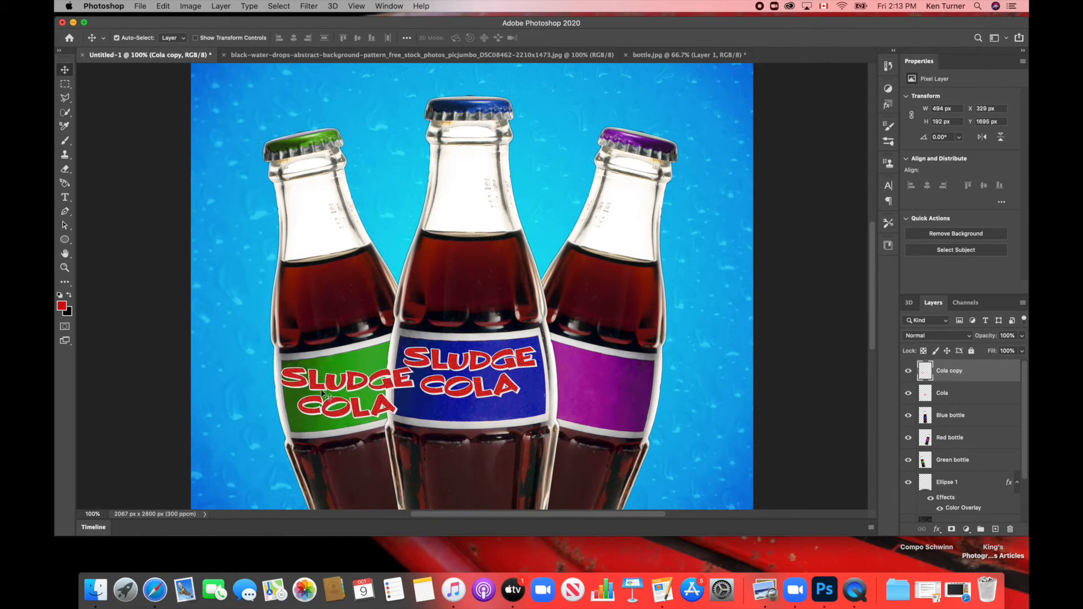
key(super+j)
drag(468, 375, 598, 383)
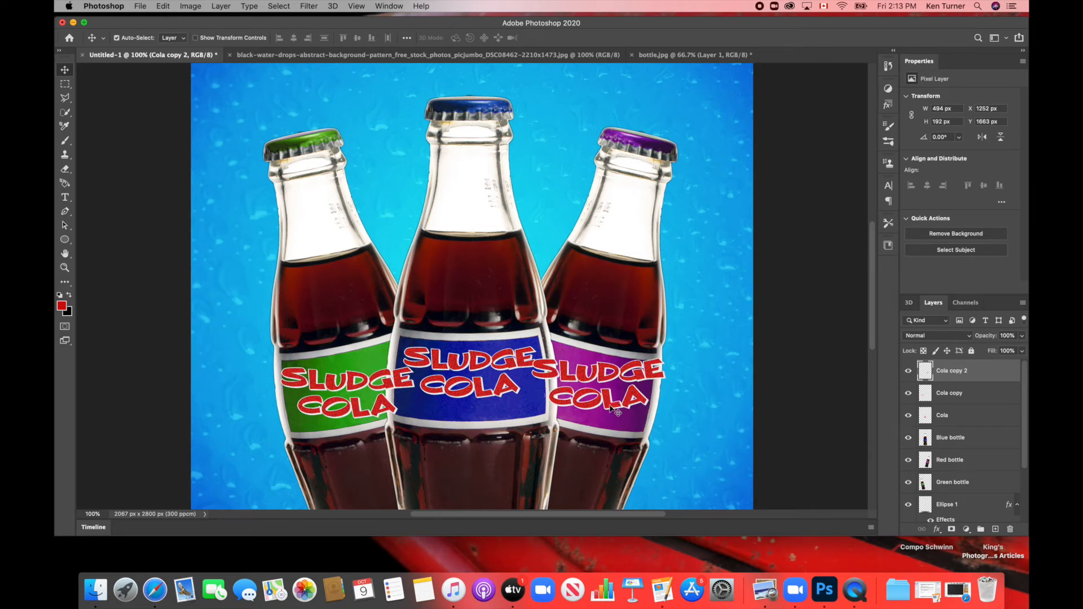
Rotate the purple label's text about 13.3° clockwise and nudge it 5 px left and 6 px down.
key(super+t)
drag(694, 391, 624, 395)
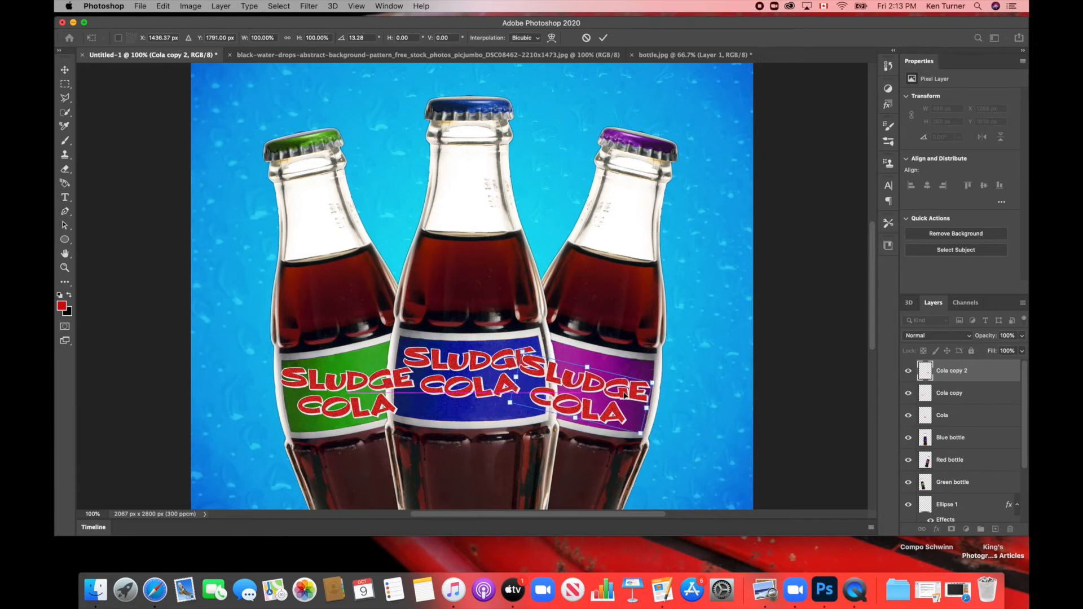
key(Down)
key(Down)
key(Left)
key(Left)
key(Left)
key(Left)
key(Left)
key(Down)
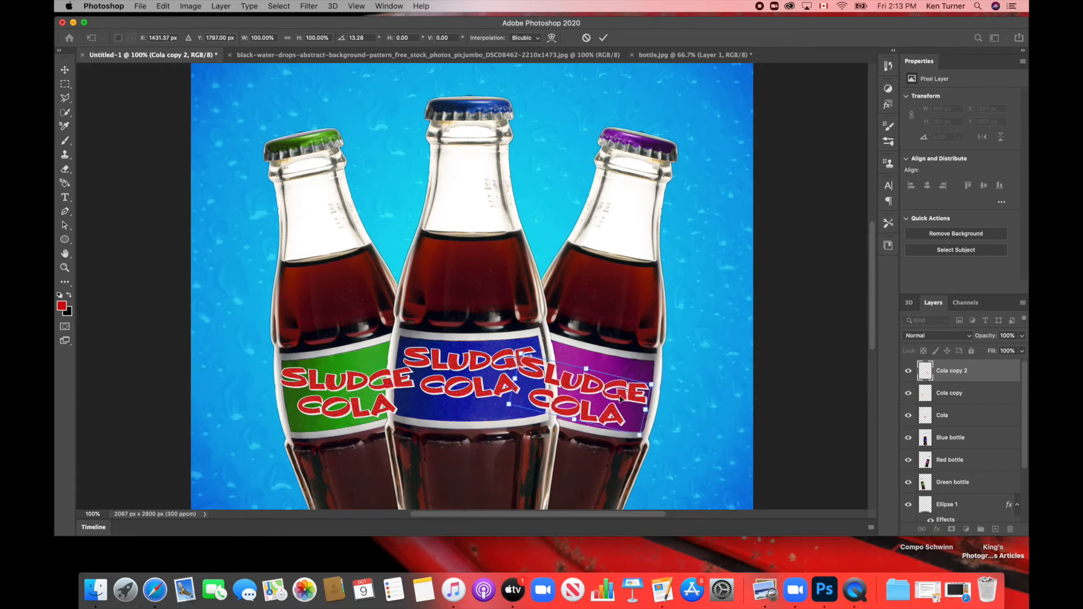
key(Return)
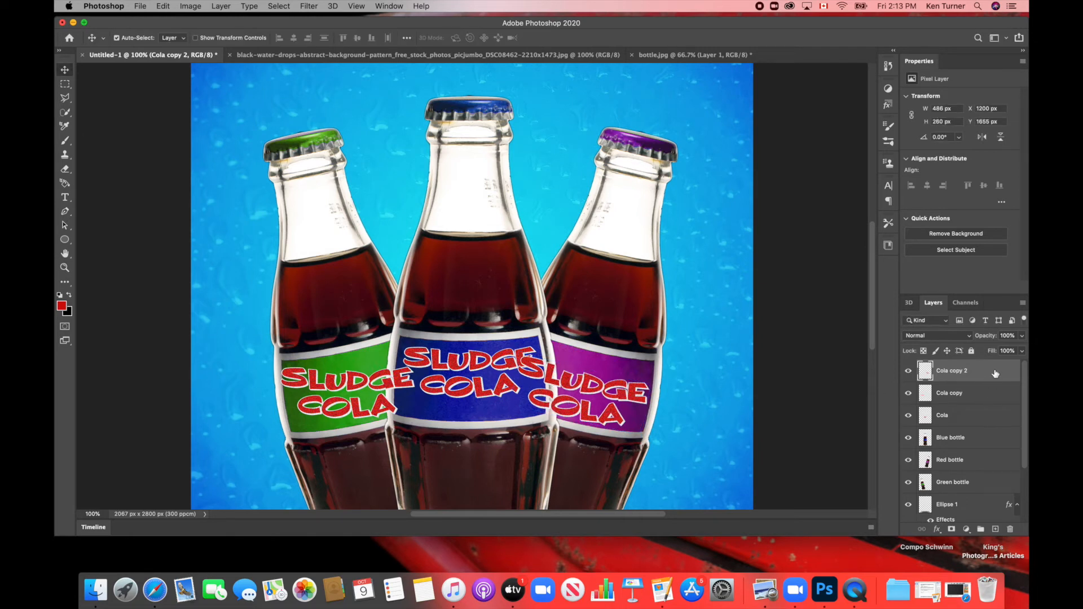
Move the Cola copy 2 layer beneath the Blue bottle layer and tilt its text slightly further clockwise to match the purple label.
drag(995, 373, 989, 448)
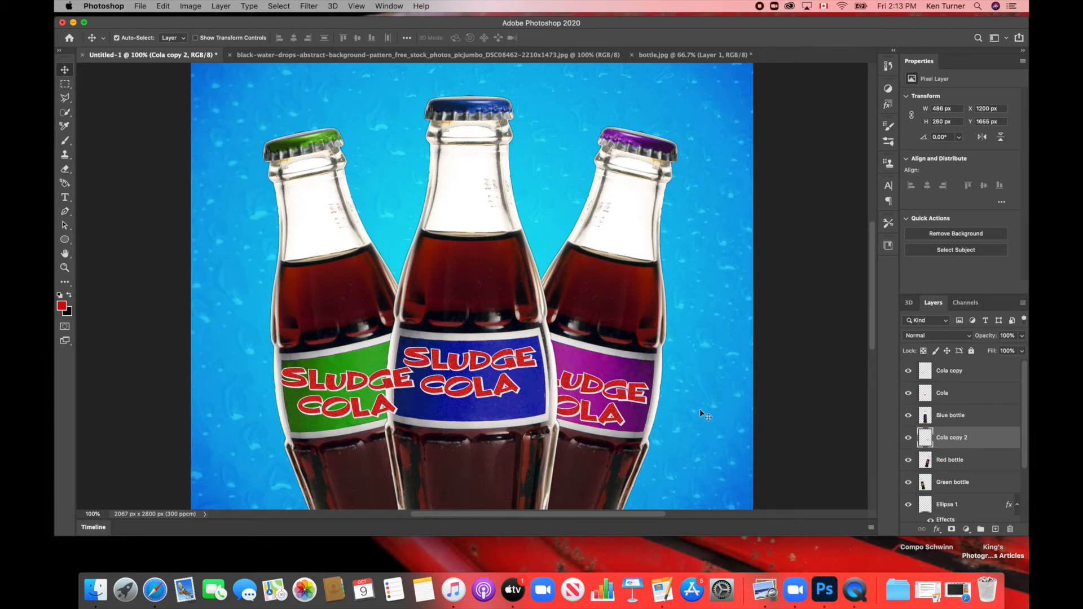
key(super+t)
drag(700, 409, 696, 400)
key(Return)
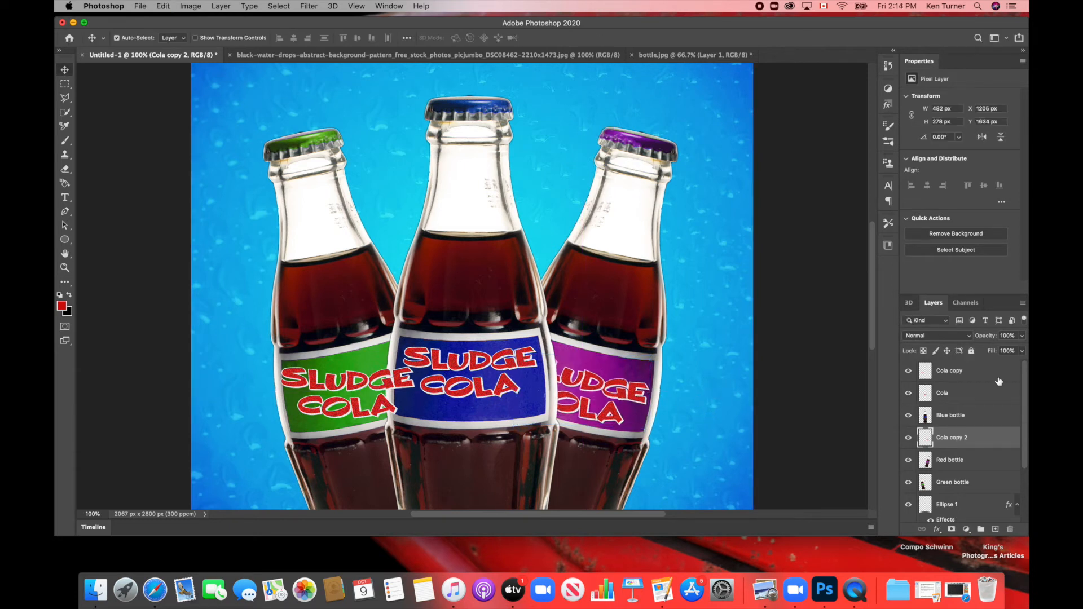
Rotate the Cola copy text counterclockwise to match the green label and move its layer directly beneath Cola copy 2.
click(992, 376)
key(super+t)
drag(251, 389, 373, 396)
key(Return)
drag(971, 370, 968, 451)
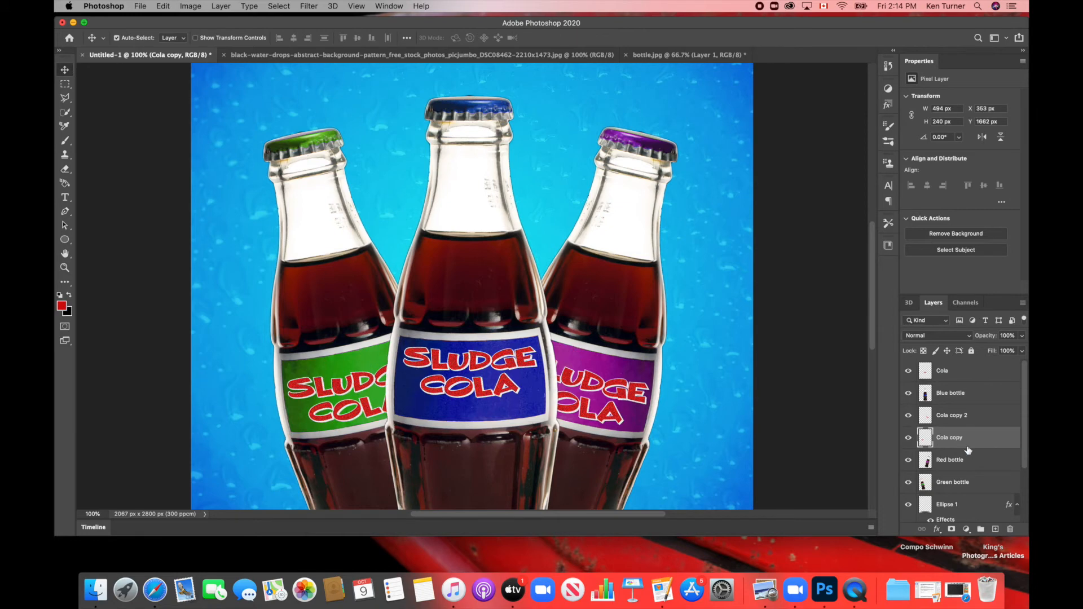
Tilt the green label's SLUDGE COLA text slightly further counterclockwise while checking it against the whole ad.
key(super+minus)
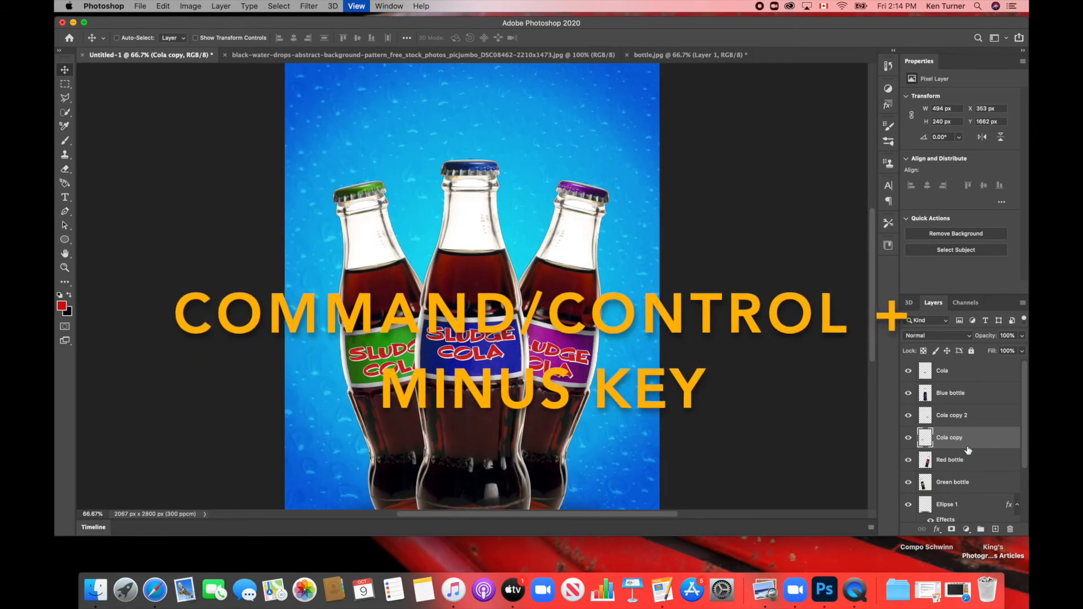
key(super+minus)
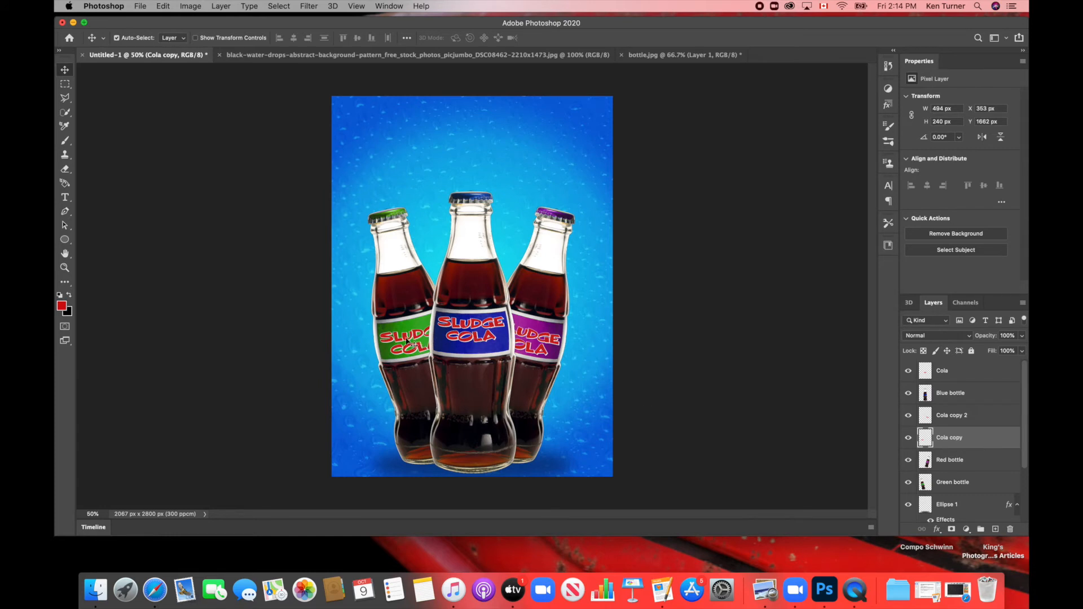
key(super+t)
drag(351, 339, 349, 342)
key(Return)
key(super)
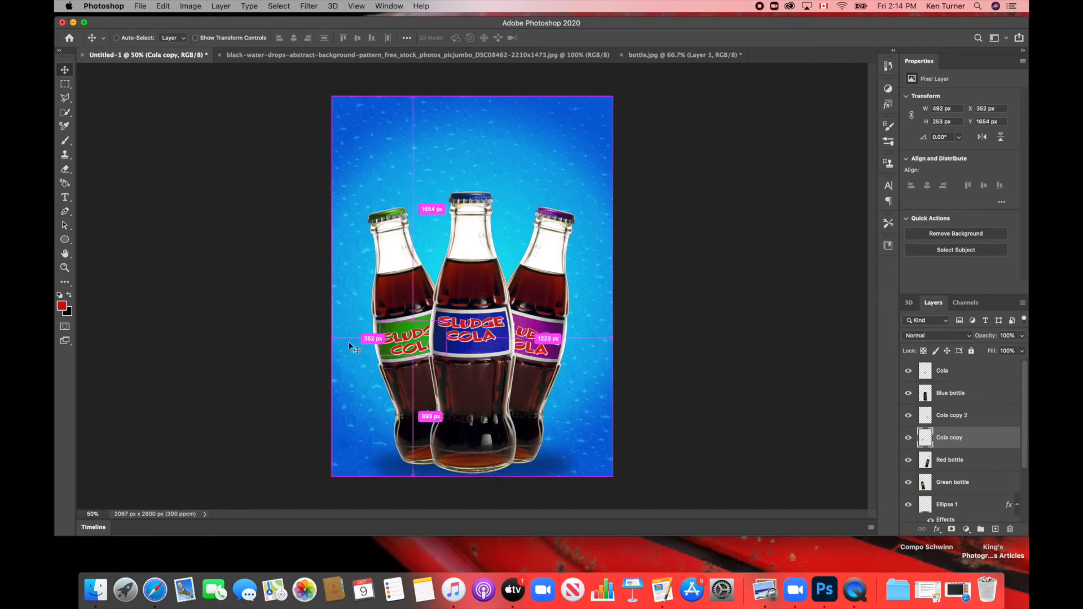
Add the text Diet on the blue background above the green and blue bottles, in the 7 pt Beat Word demo font.
key(super+1)
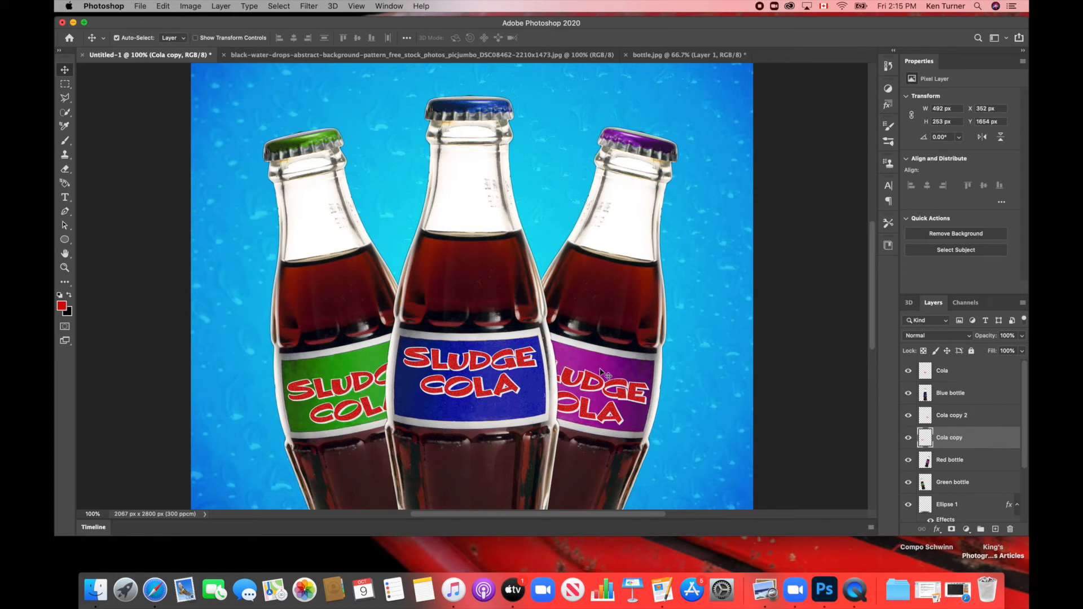
click(65, 197)
click(376, 113)
text(DIET)
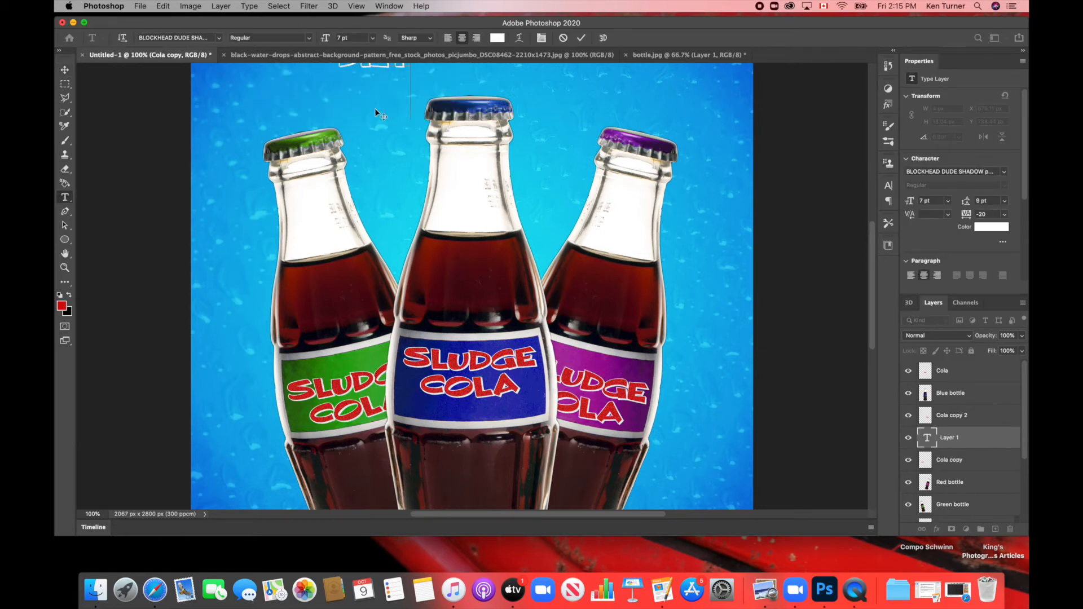
scroll(374, 109, up, 2)
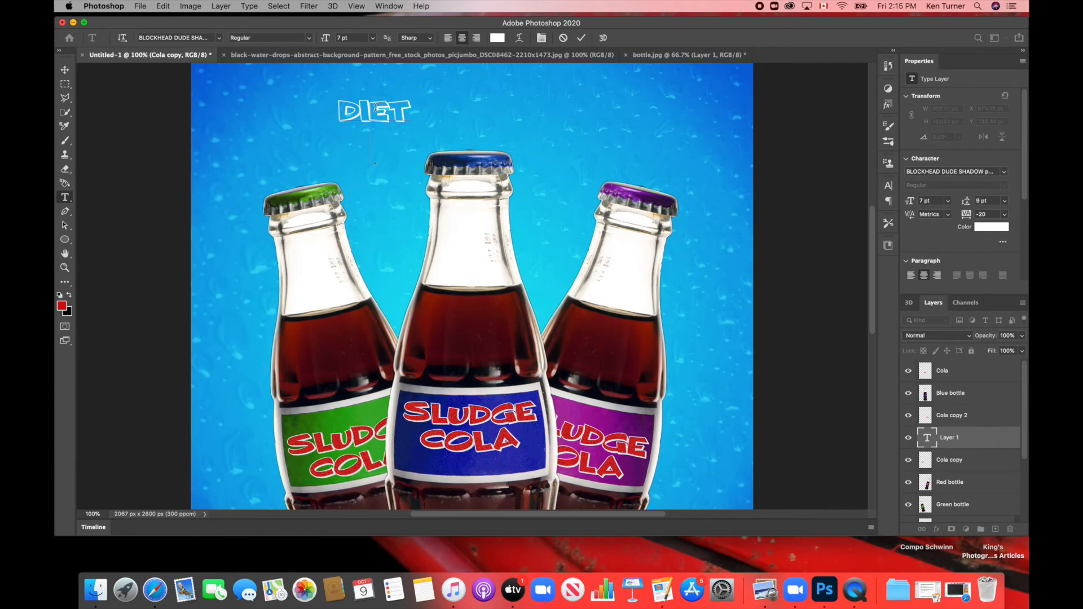
double_click(375, 107)
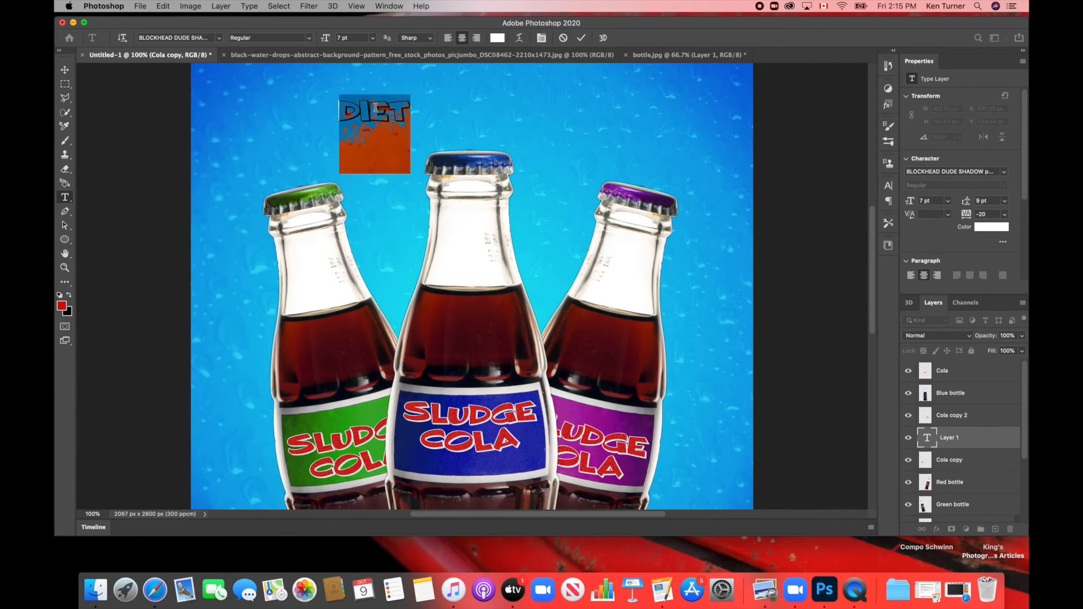
click(219, 39)
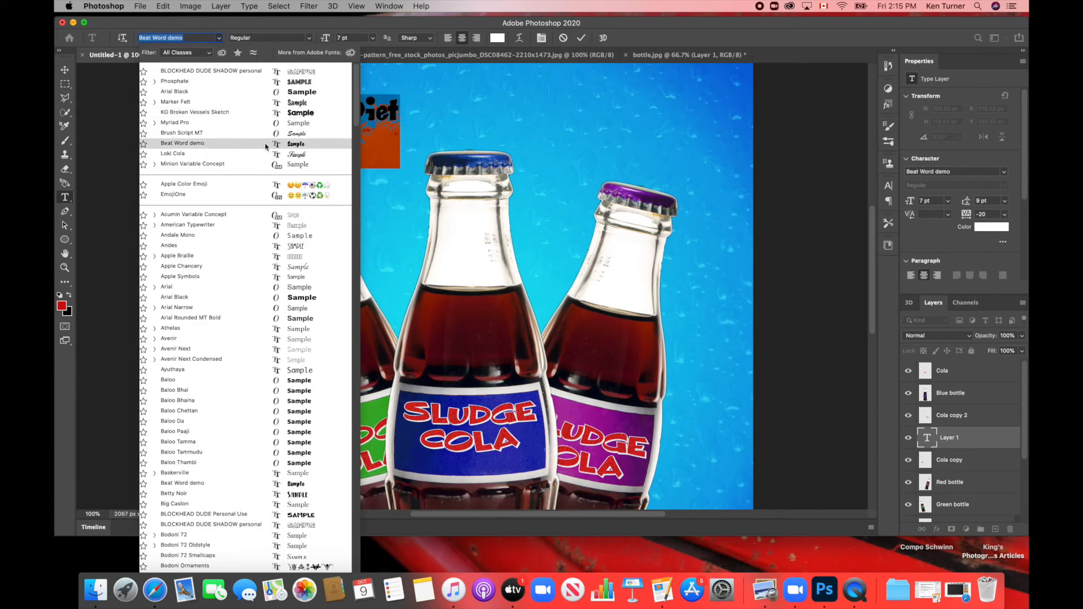
click(304, 145)
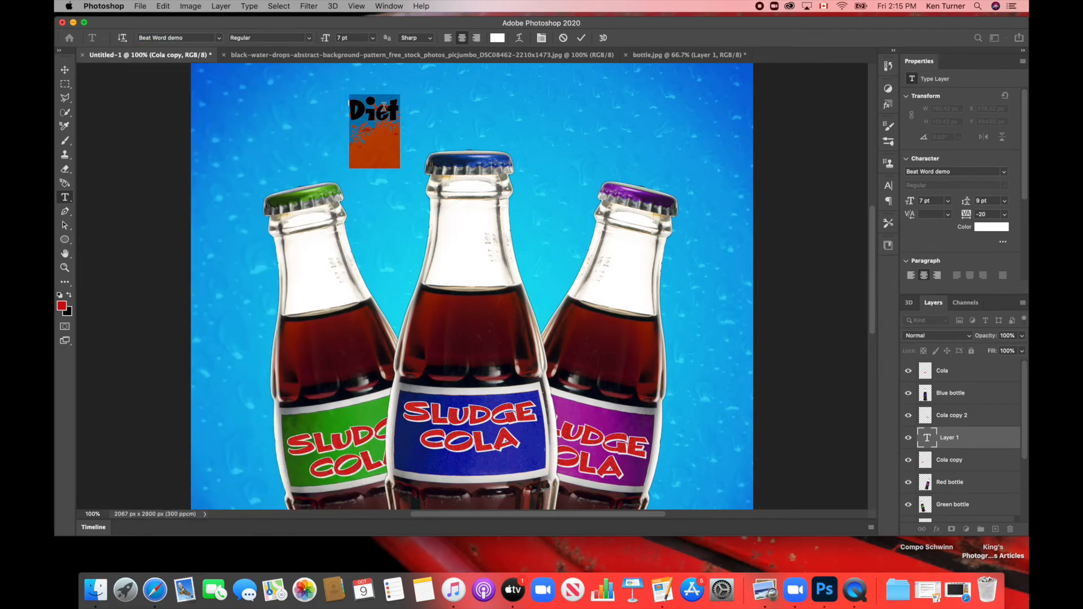
Recolour the Diet text golden yellow and move it onto the green label, just above the word SLUDGE.
click(62, 307)
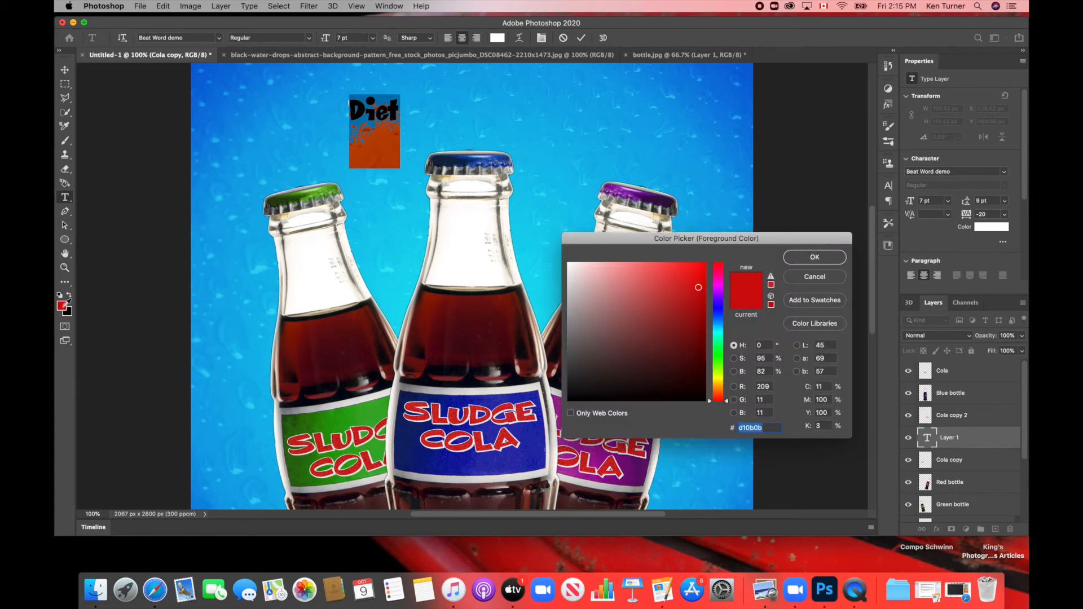
click(718, 381)
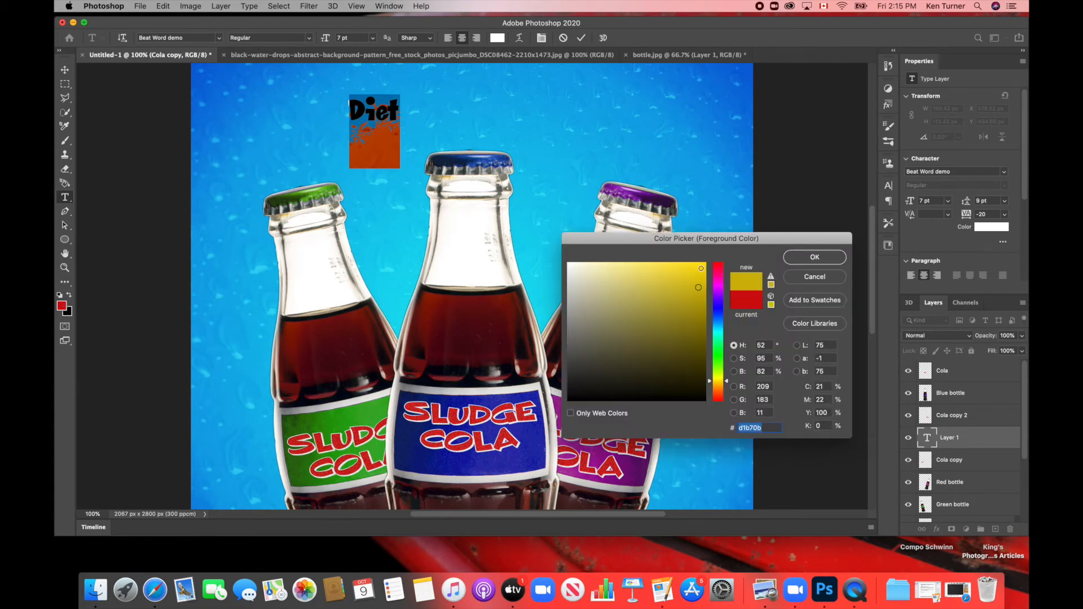
click(688, 267)
click(815, 258)
click(64, 69)
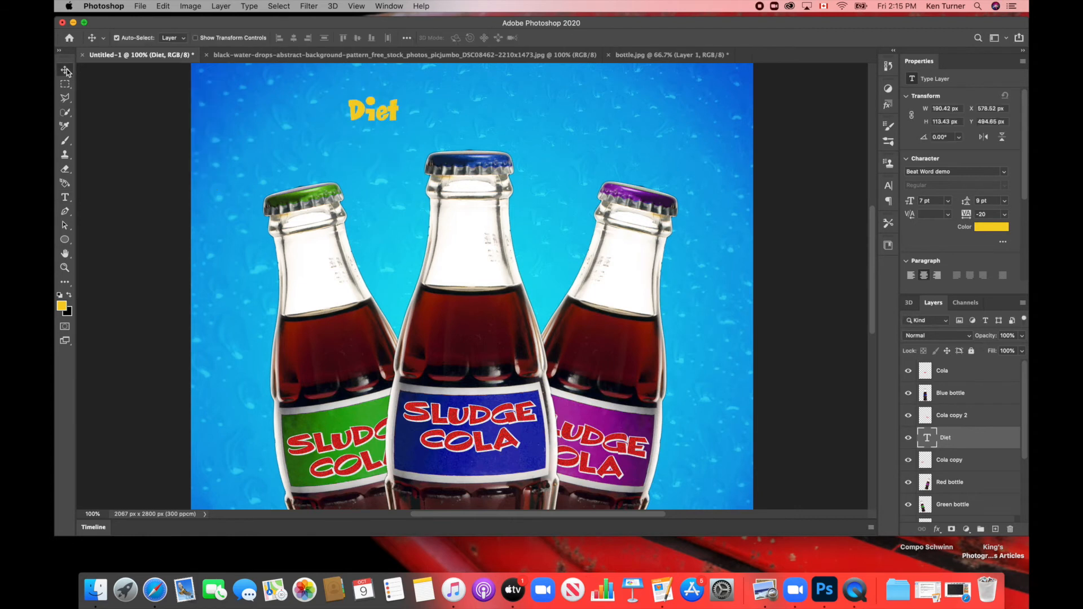
drag(374, 100, 340, 418)
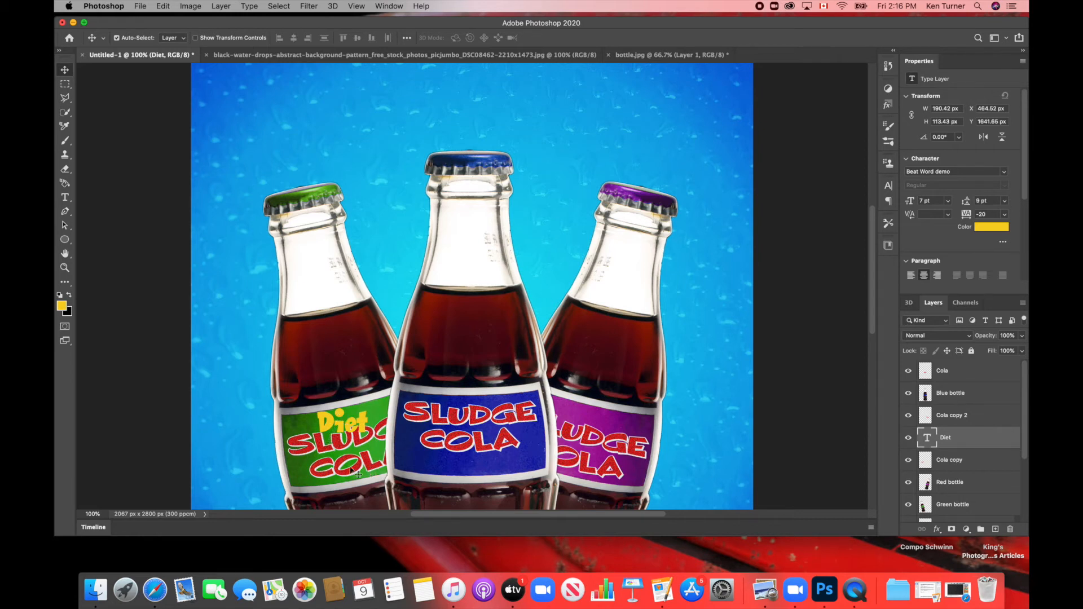
Add a thin blue inside stroke to the Diet text.
click(938, 532)
click(964, 458)
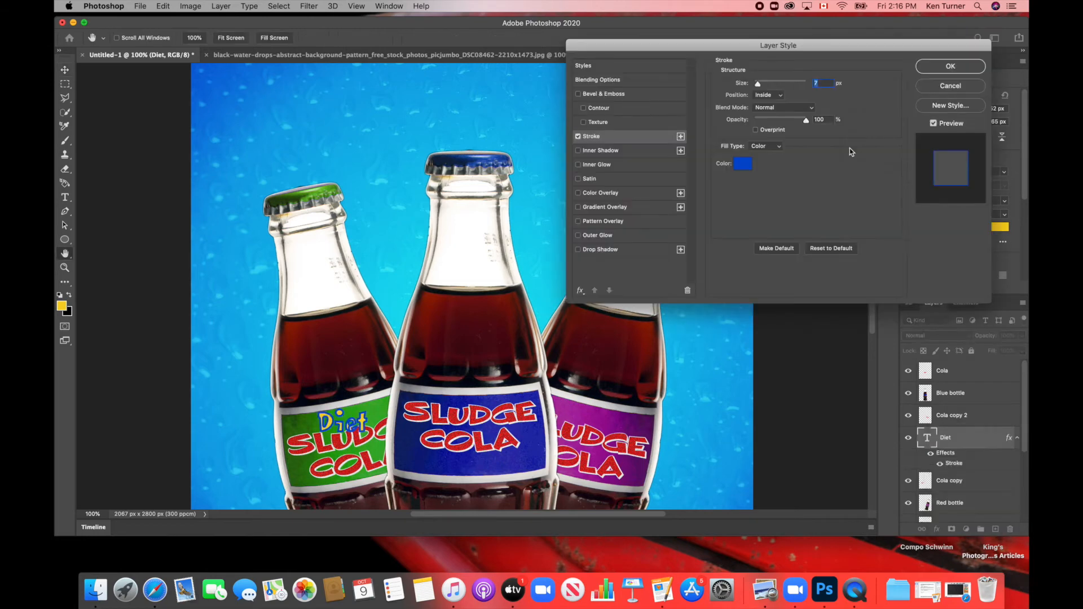
click(743, 164)
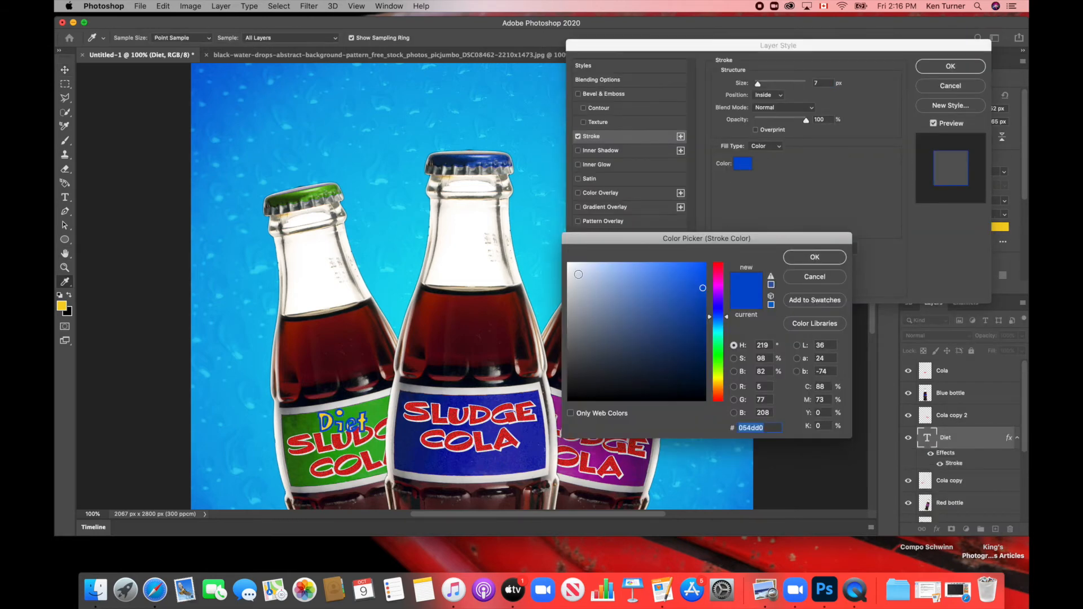
drag(579, 275, 568, 262)
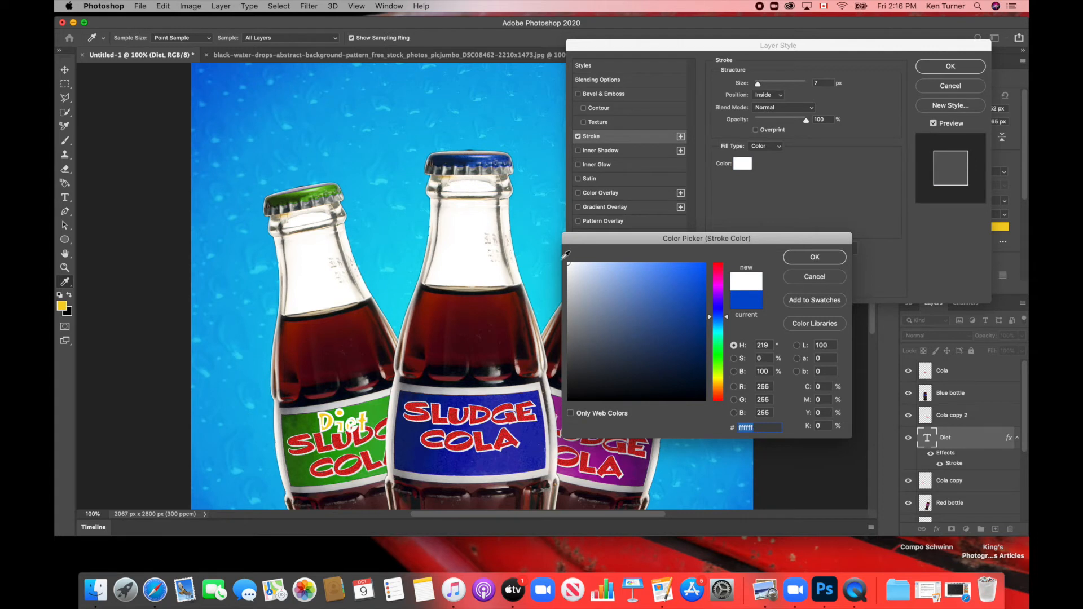
drag(662, 269, 652, 268)
click(811, 258)
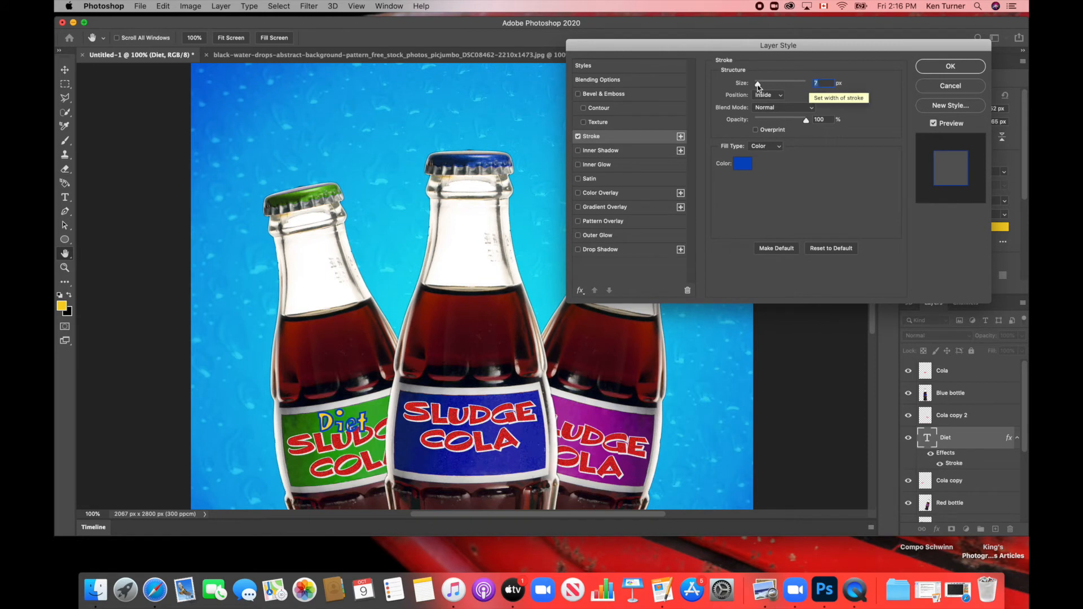
drag(758, 86, 757, 89)
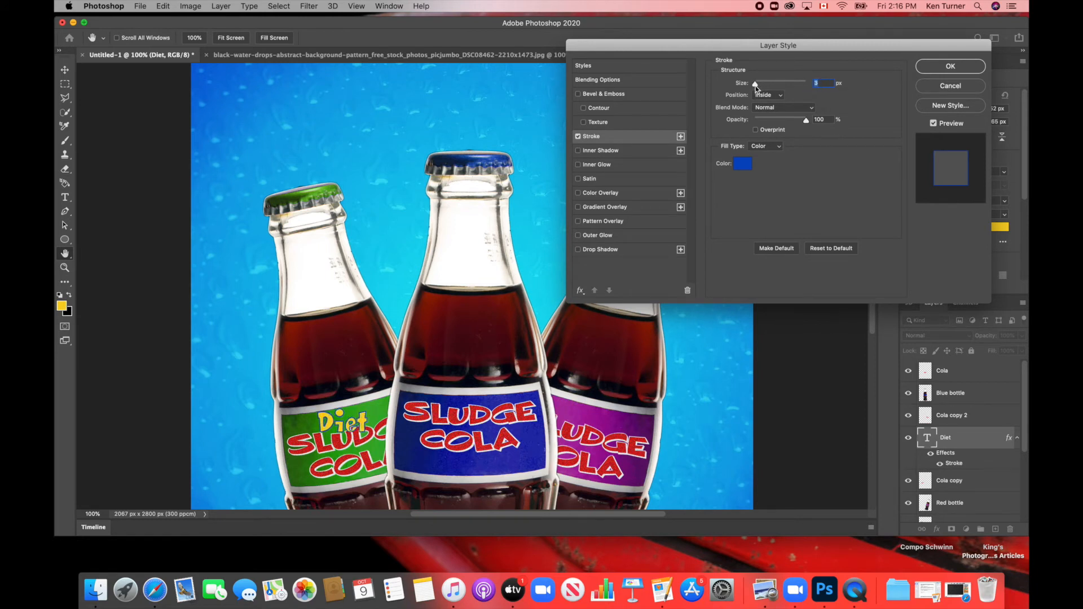
click(936, 66)
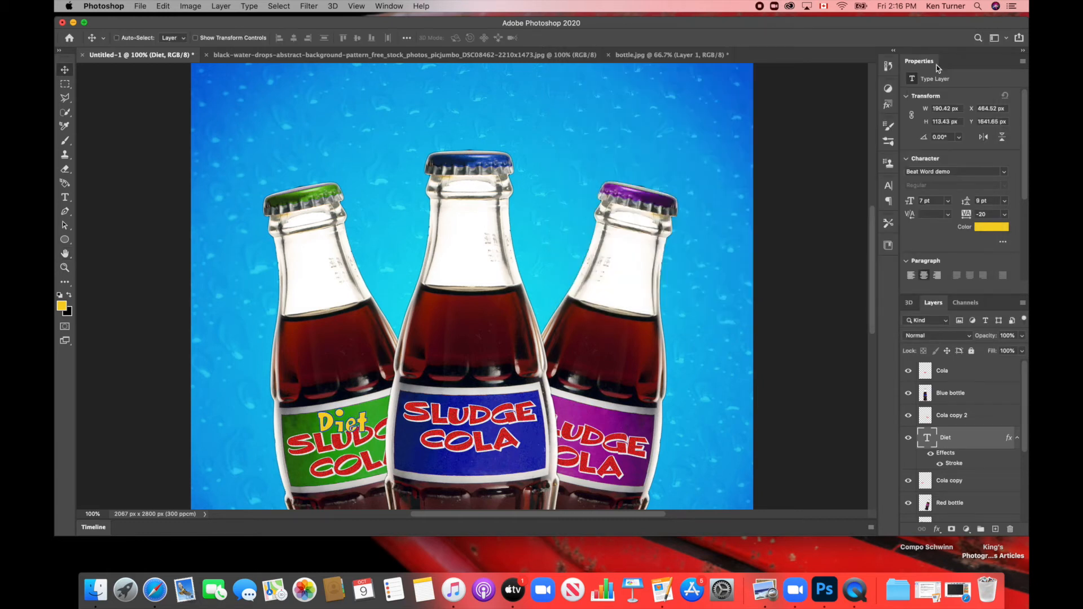
Rotate the Diet text counterclockwise by about 13.7° to follow the slant of the green label.
key(super+t)
drag(371, 430, 372, 431)
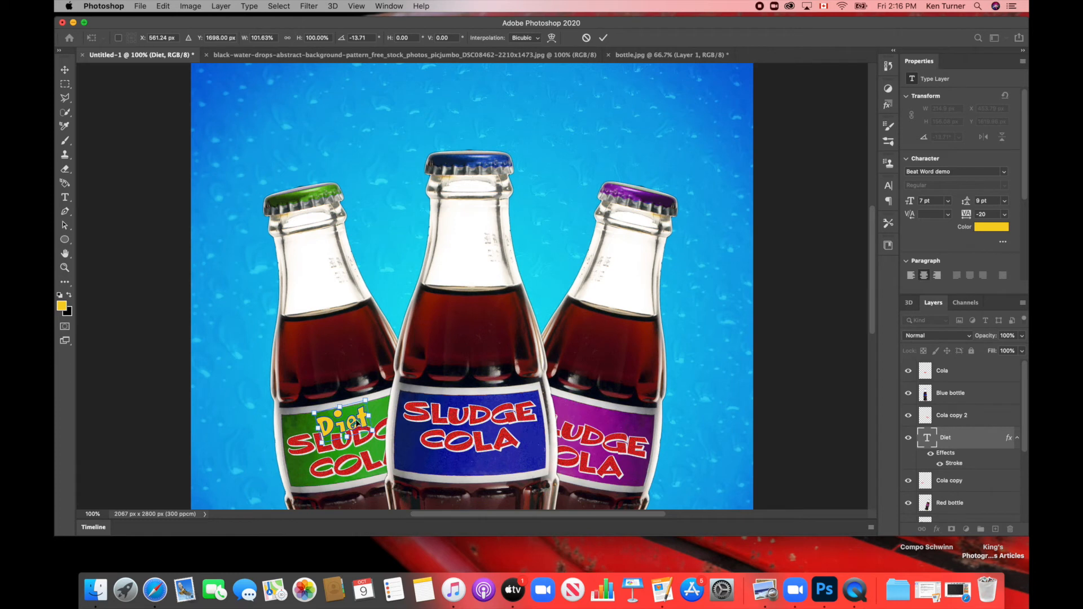
key(Return)
Nudge the Diet text slightly upwards on the green label and set its font size to 6 pt.
drag(911, 204, 908, 203)
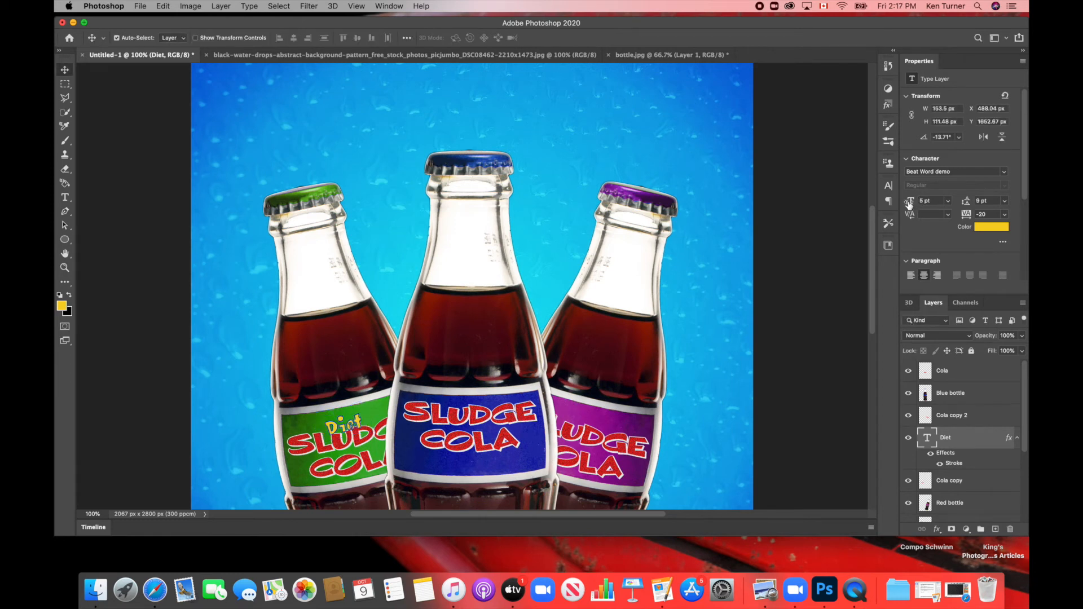
key(Up)
key(Up)
key(Up)
key(Up)
key(Up)
key(Up)
key(Up)
key(Up)
key(Up)
key(Up)
key(Up)
key(Up)
key(Up)
key(Up)
key(Up)
key(Up)
key(Up)
key(Up)
key(Up)
key(Up)
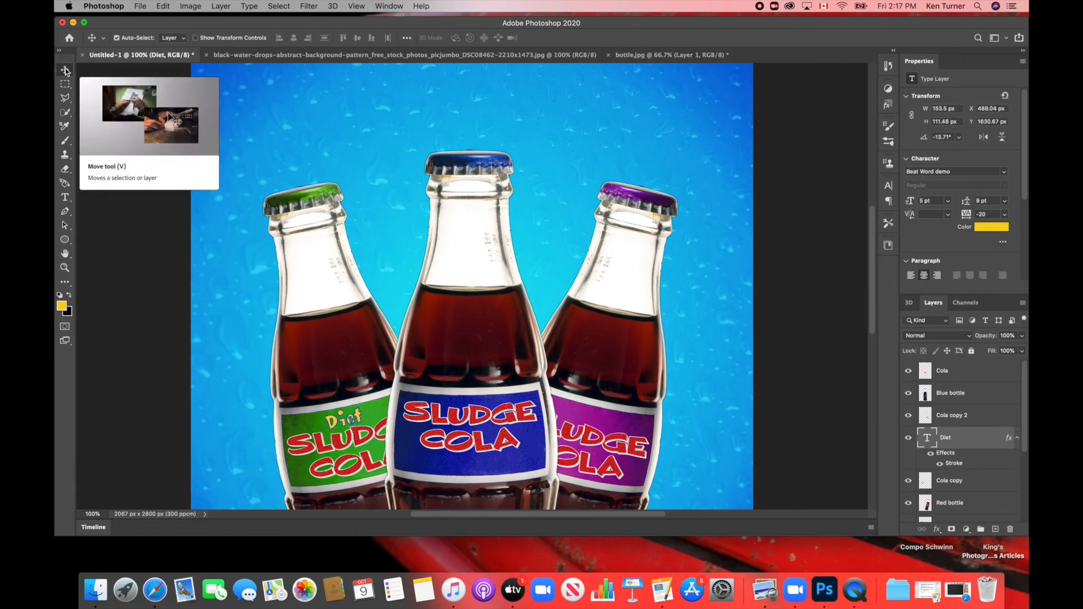
click(923, 202)
text(6)
key(Return)
Rasterize the Diet layer and apply Add Noise to it with a 12% amount and Uniform distribution.
key(t)
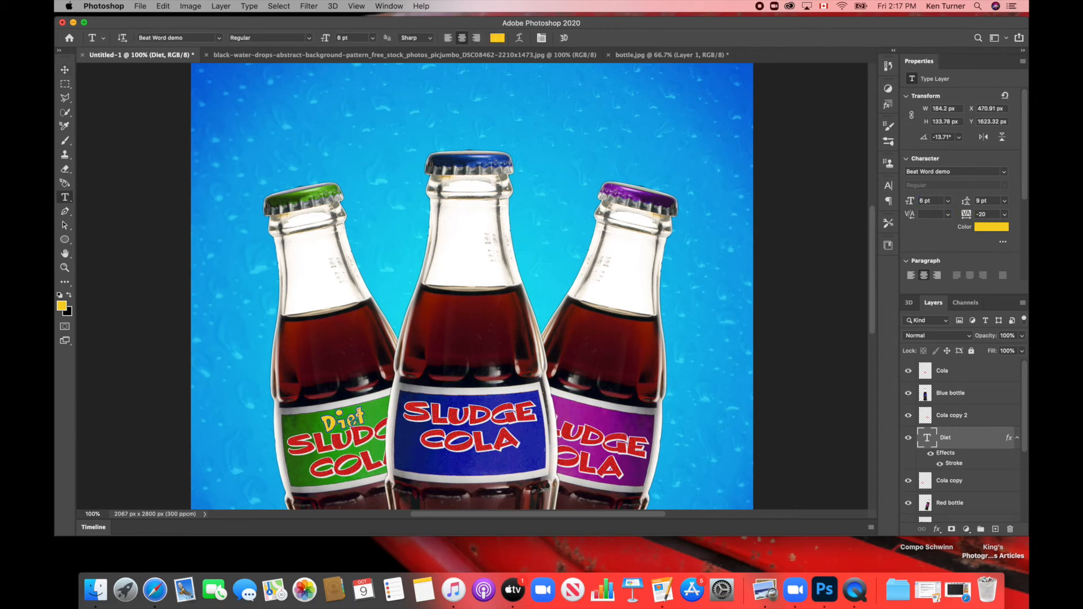
click(309, 6)
mouse_move(328, 167)
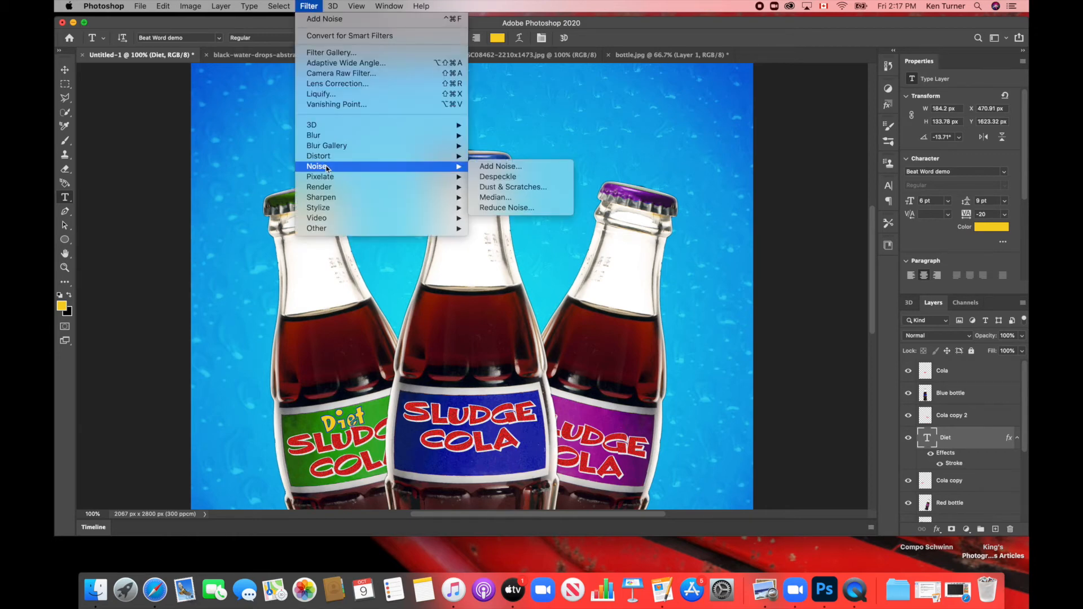
click(515, 167)
click(542, 200)
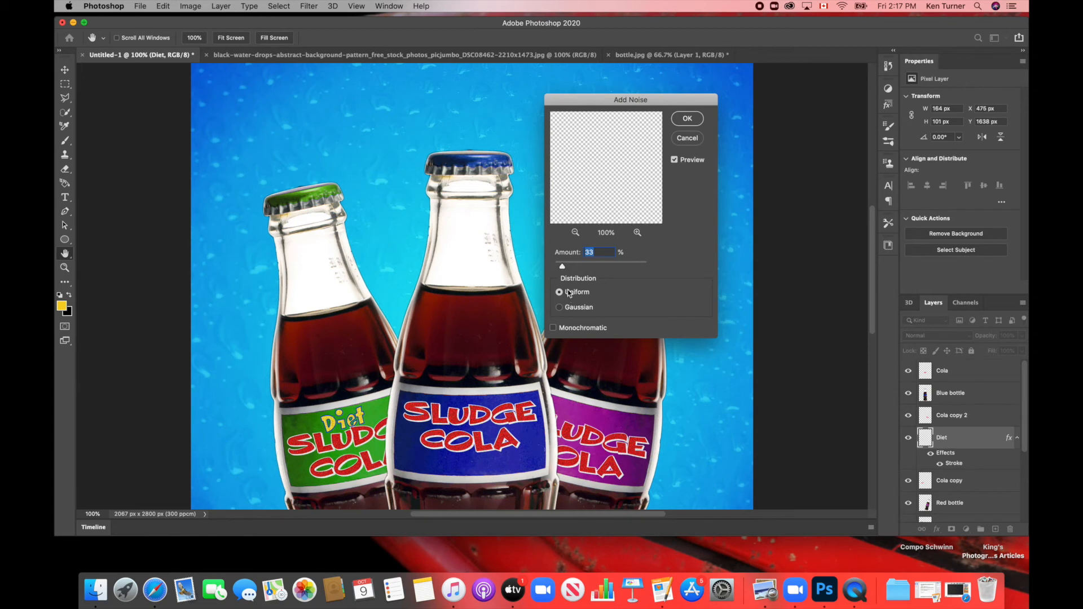
drag(562, 267, 557, 268)
text(12)
click(687, 121)
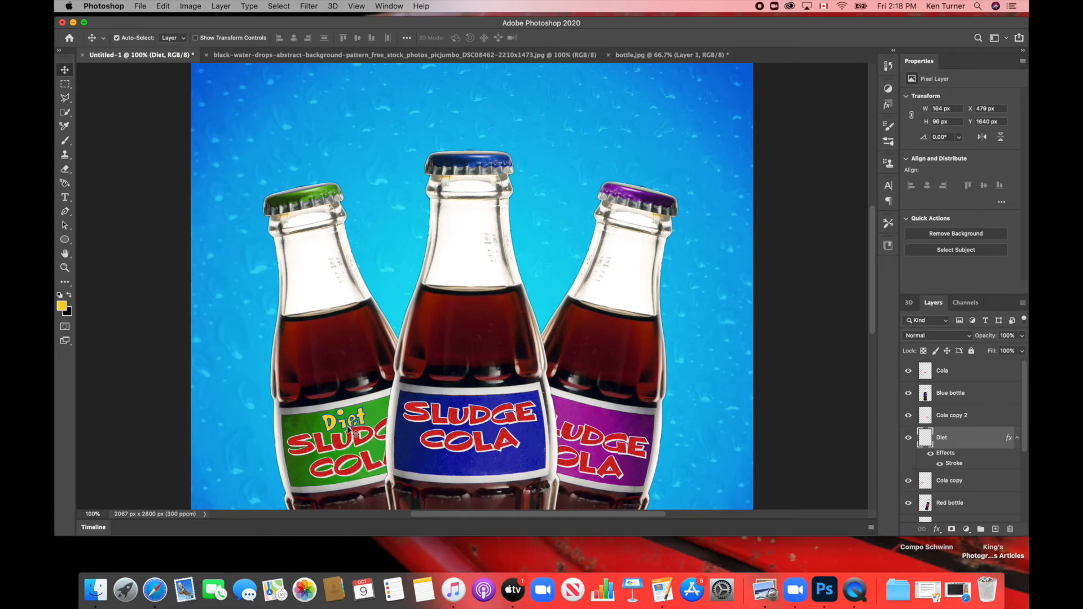
Scale the Diet text down to about 92% and reposition it above SLUDGE on the green label.
key(super+t)
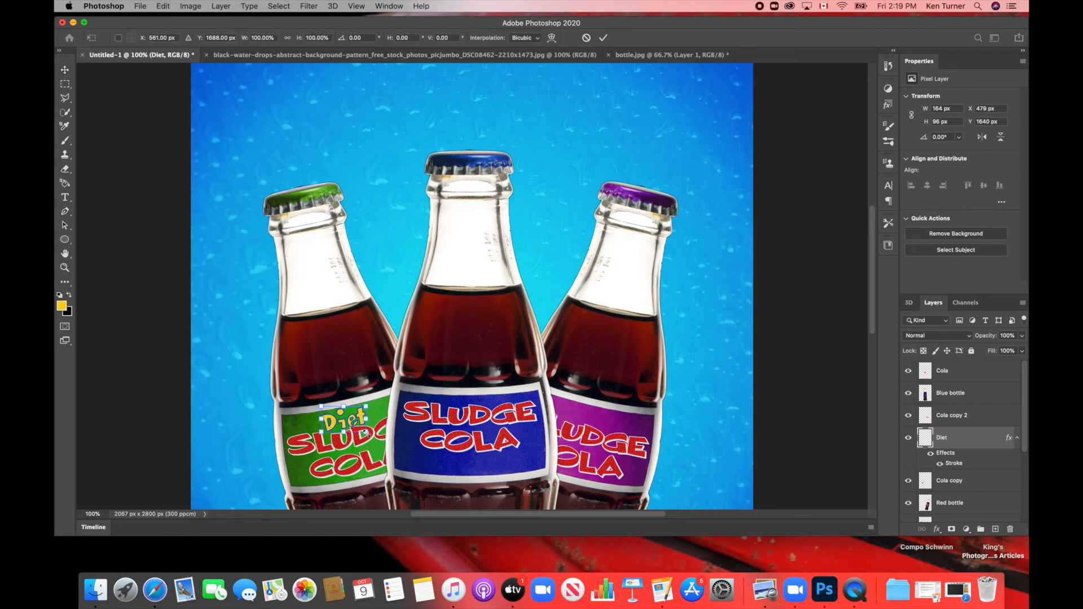
drag(365, 430, 362, 428)
key(Return)
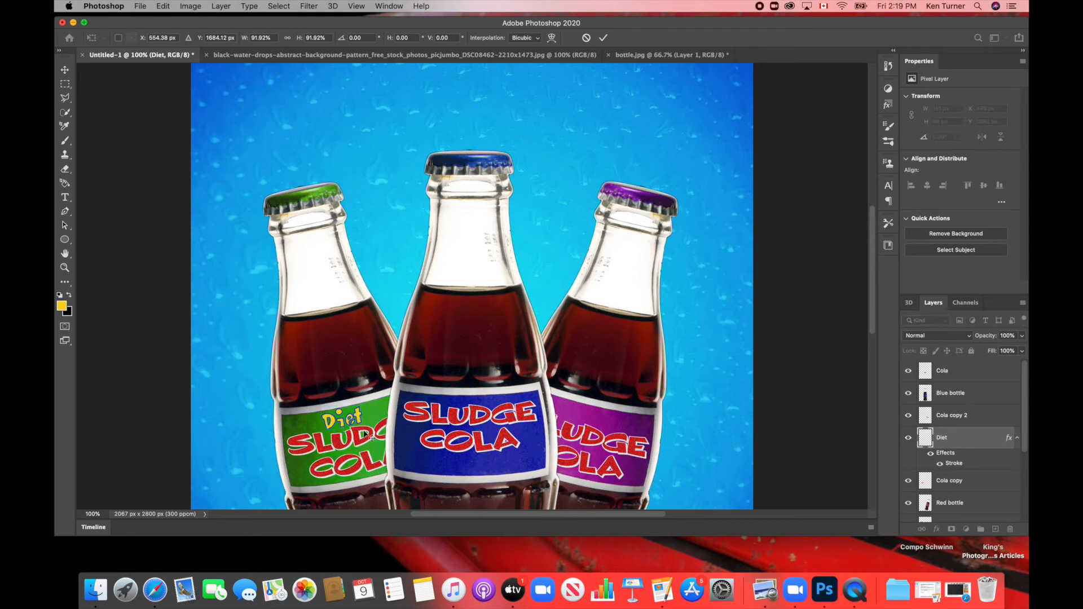
drag(365, 422, 367, 422)
key(Left)
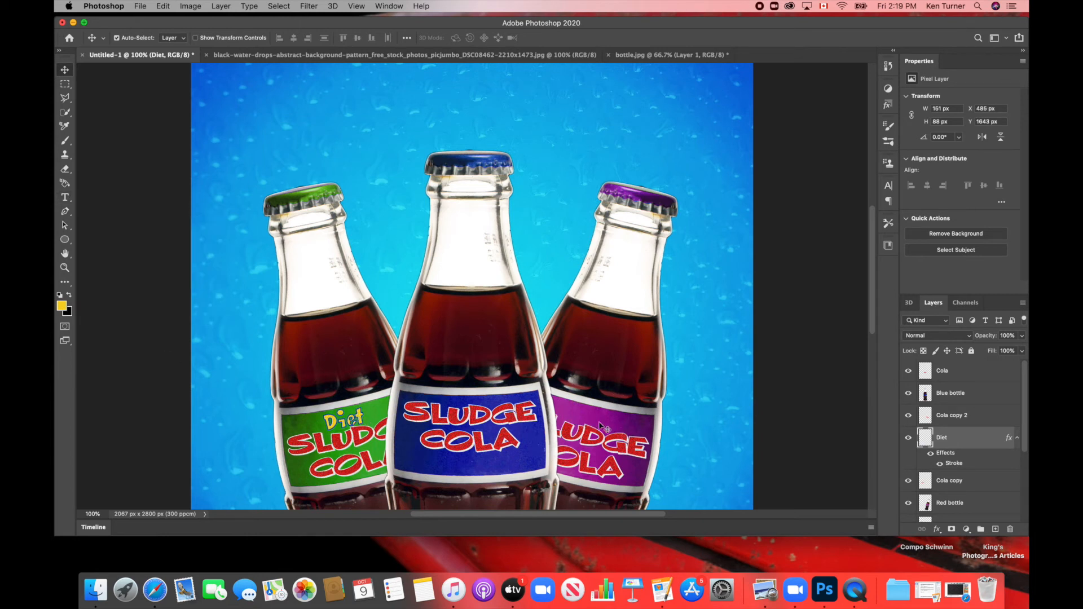
Add the yellow text Cherry in 5 pt Beat Word demo on the blue background above the bottles.
key(t)
click(386, 104)
text(Cherry)
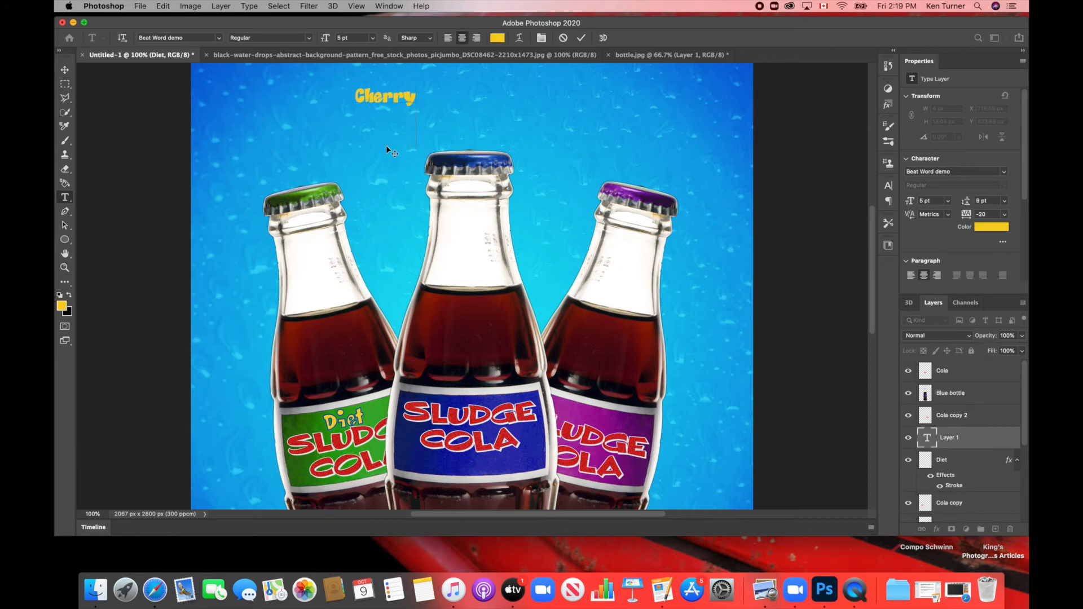
key(Escape)
Add the same thin blue stroke to the Cherry text.
key(v)
click(937, 529)
click(953, 454)
click(934, 69)
Rasterize the Cherry layer and apply 12% Add Noise to it.
click(309, 8)
mouse_move(326, 162)
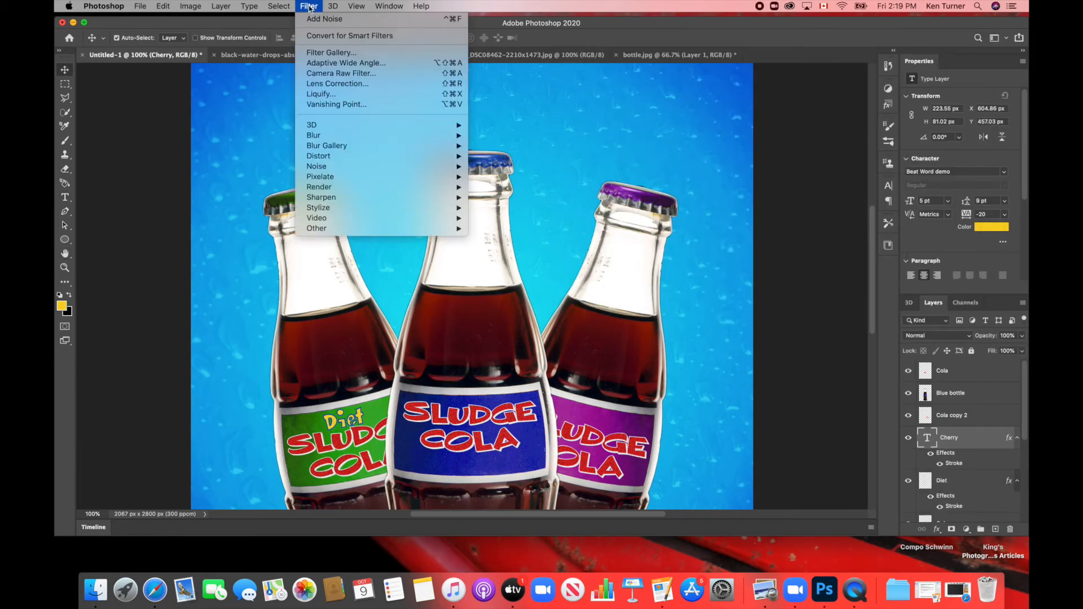
click(496, 165)
click(544, 199)
click(692, 119)
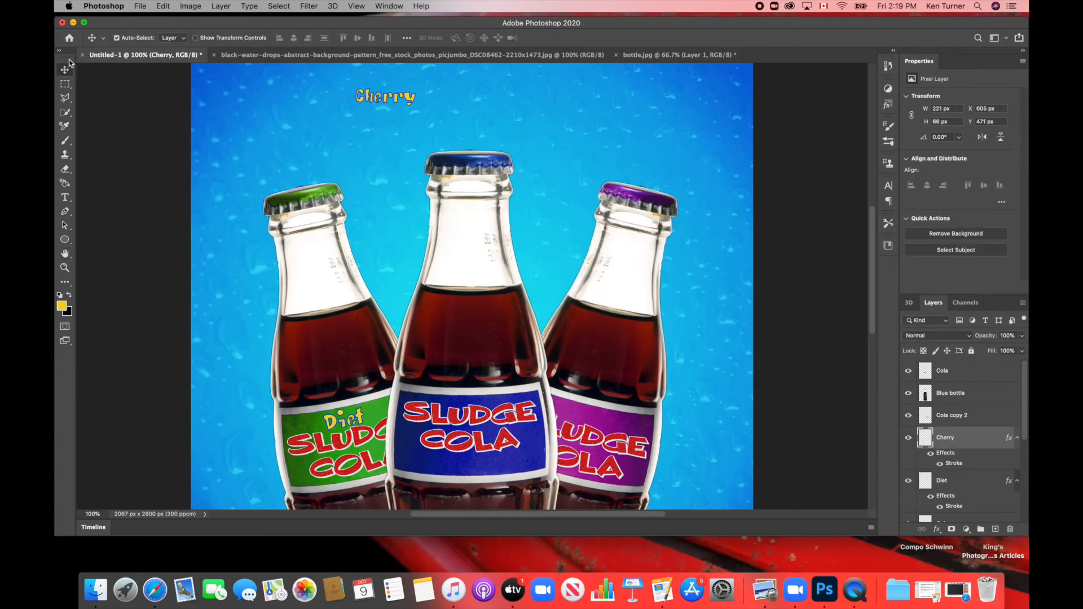
Move the Cherry text onto the purple label above SLUDGE and rotate it clockwise to match the label's slant.
drag(415, 101, 642, 424)
key(super+t)
key(Return)
Add the white text Classic in 5 pt Brush Script MT on a new layer directly above the Blue bottle layer.
click(482, 465)
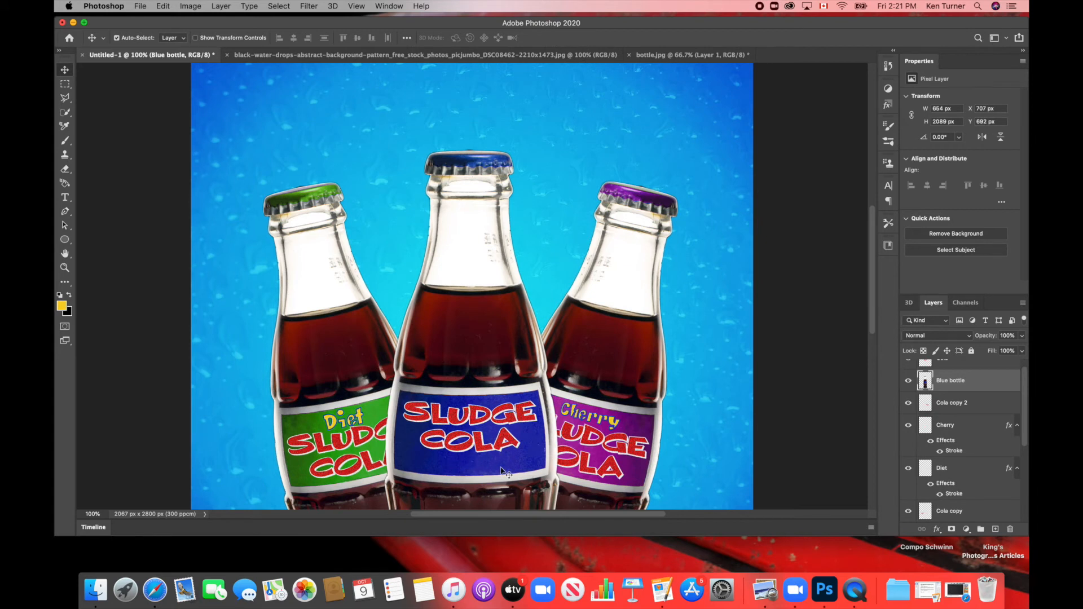
click(66, 197)
click(407, 124)
text(CLASSIC)
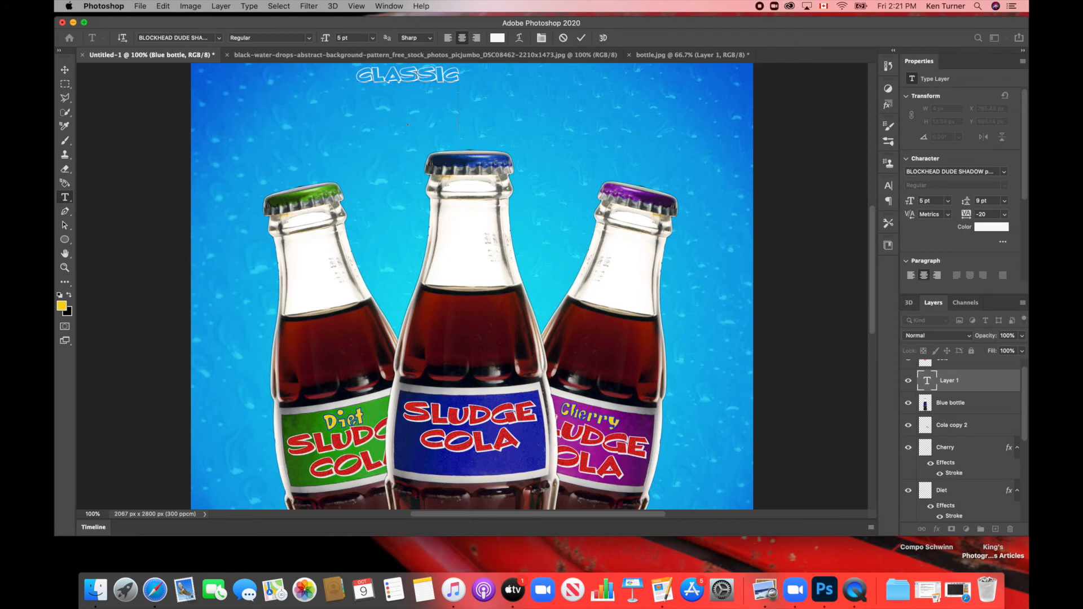
key(ctrl+a)
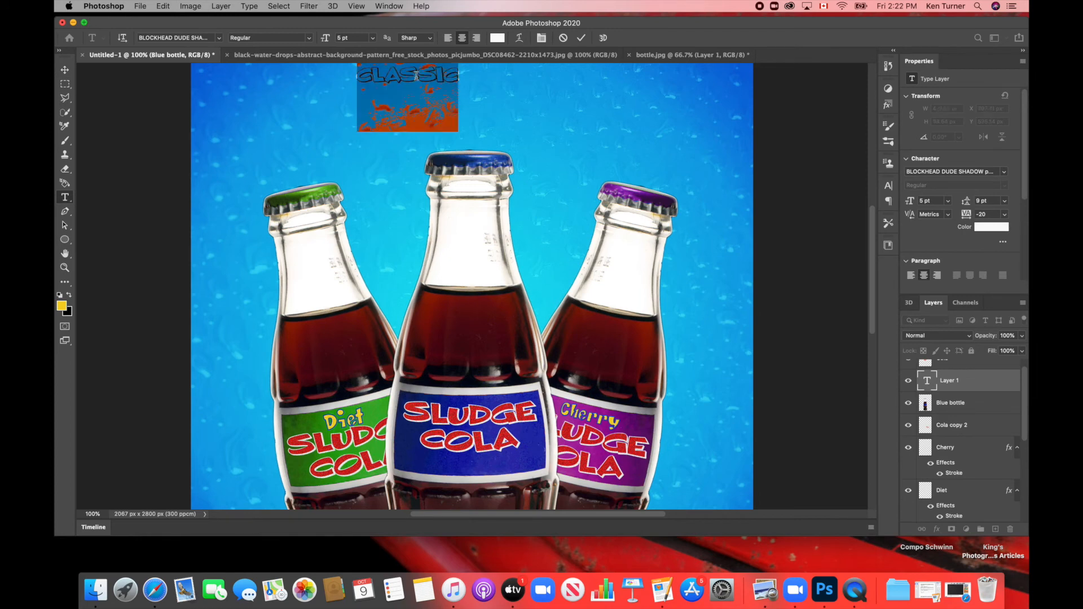
click(219, 38)
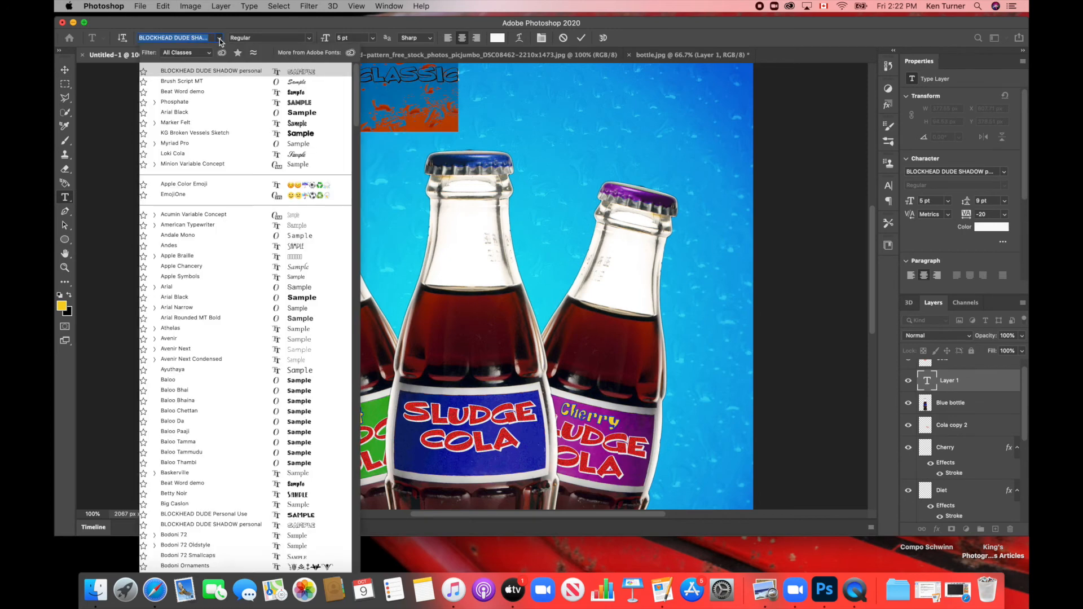
click(215, 82)
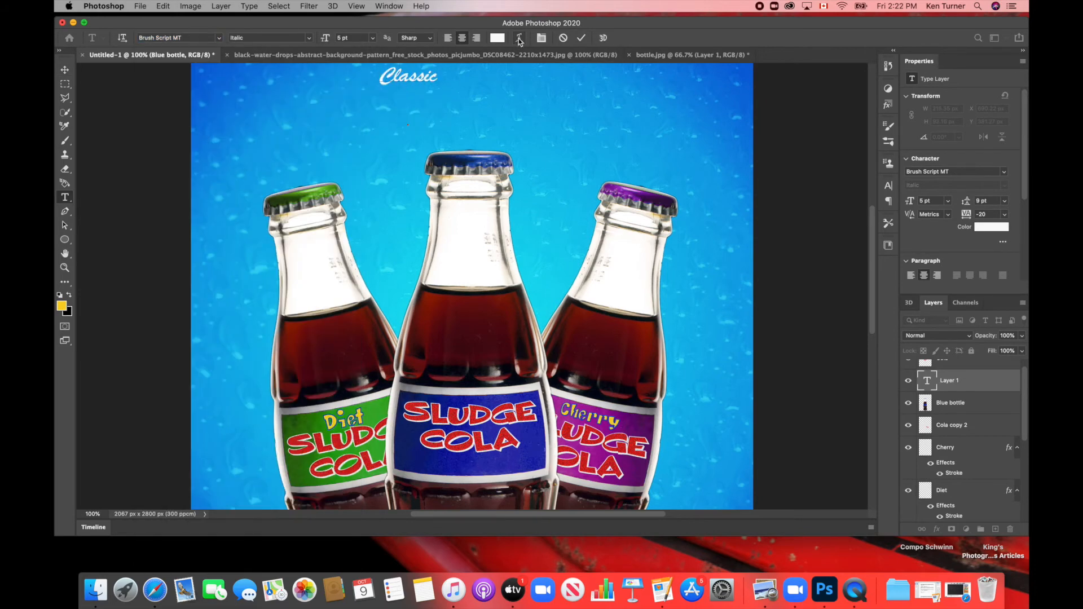
Warp the Classic text into a horizontal Arc with a -9% bend and place it below COLA on the blue label.
click(520, 39)
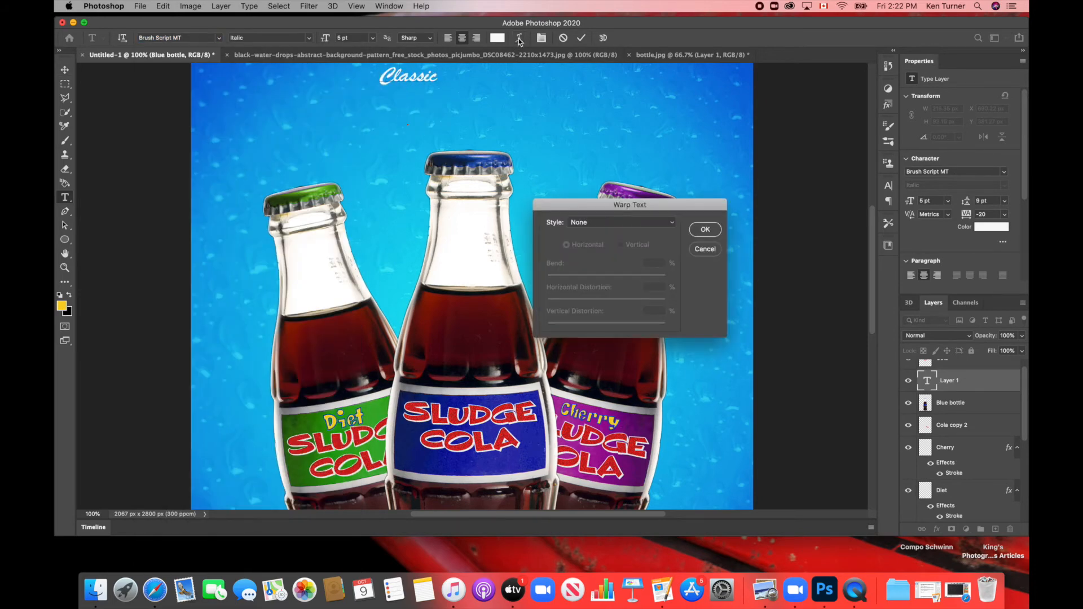
click(624, 222)
click(620, 234)
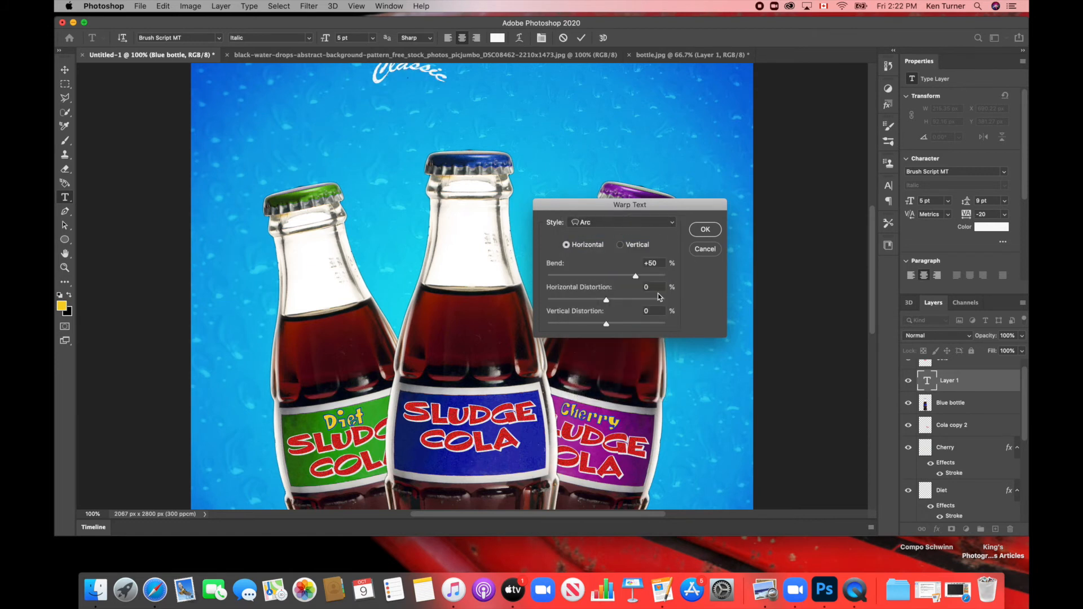
drag(635, 276, 603, 277)
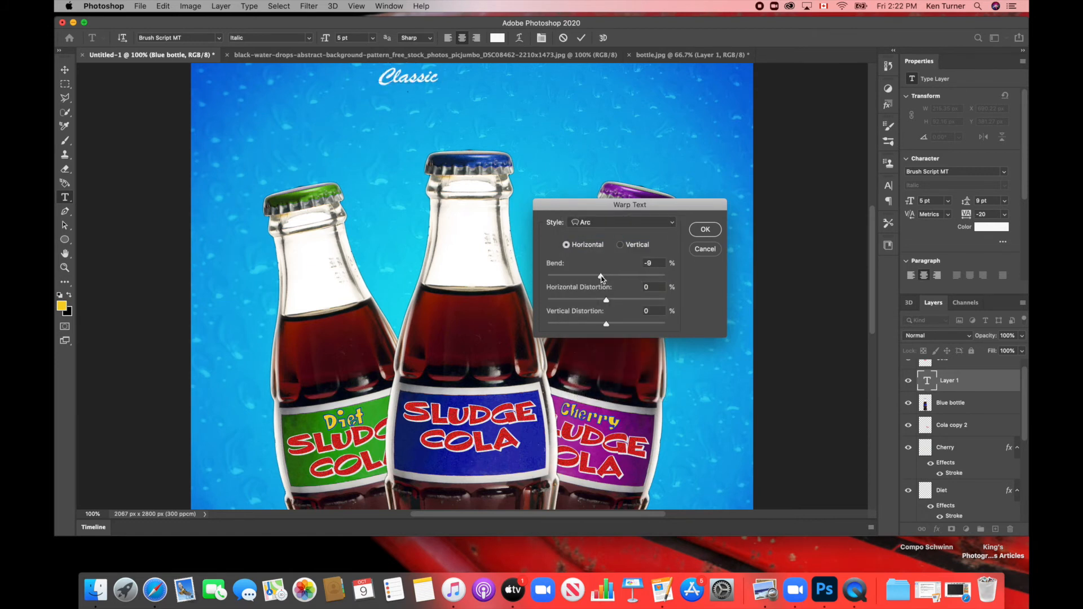
click(705, 229)
click(65, 70)
drag(428, 80, 487, 470)
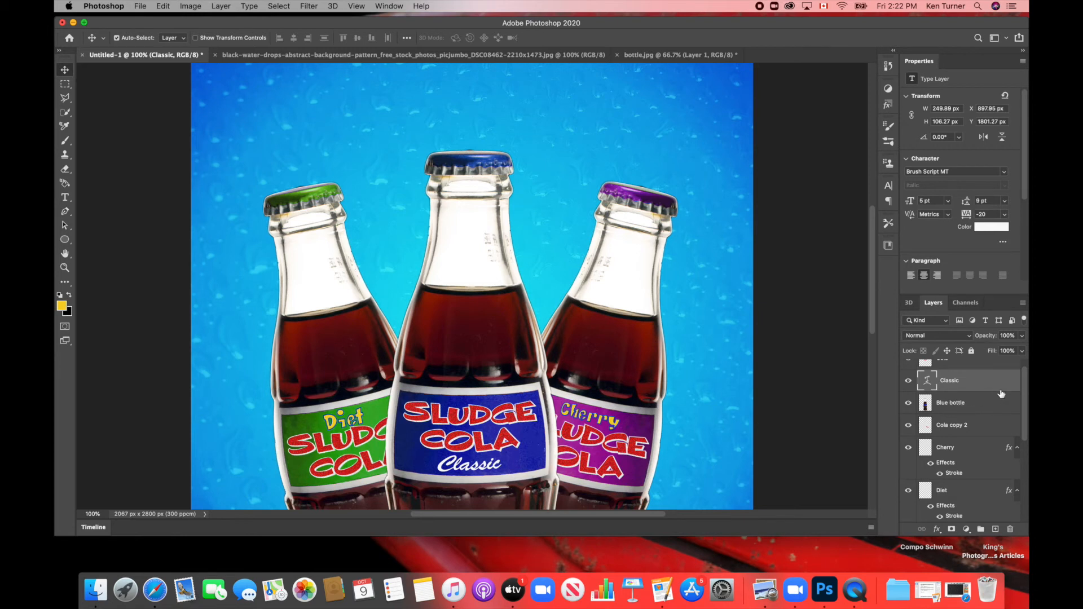
Rasterize the Classic layer and apply Add Noise to it at 12% with uniform distribution.
click(309, 6)
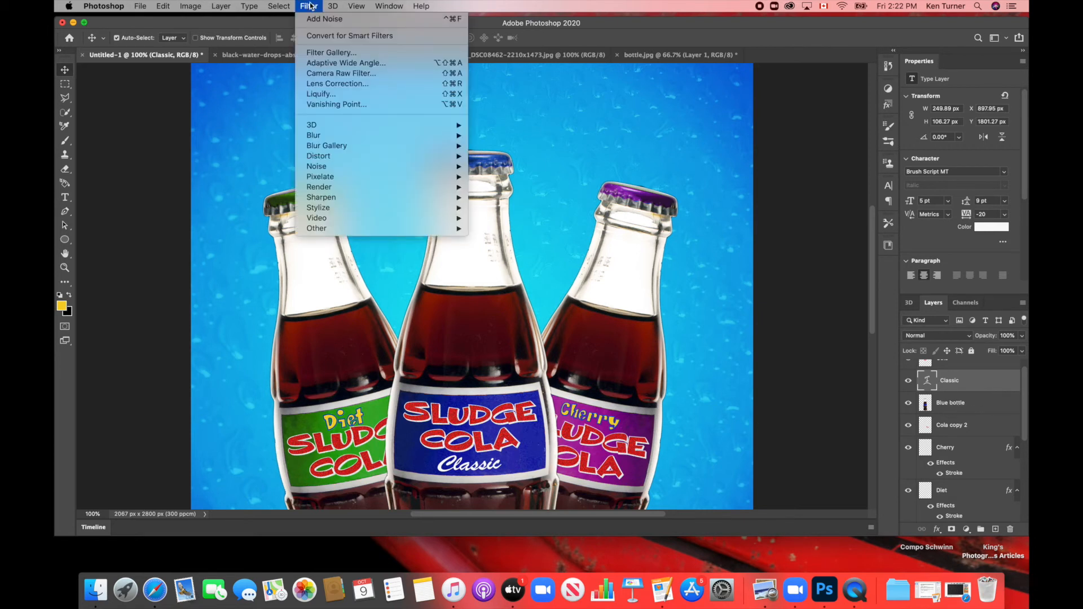
mouse_move(432, 175)
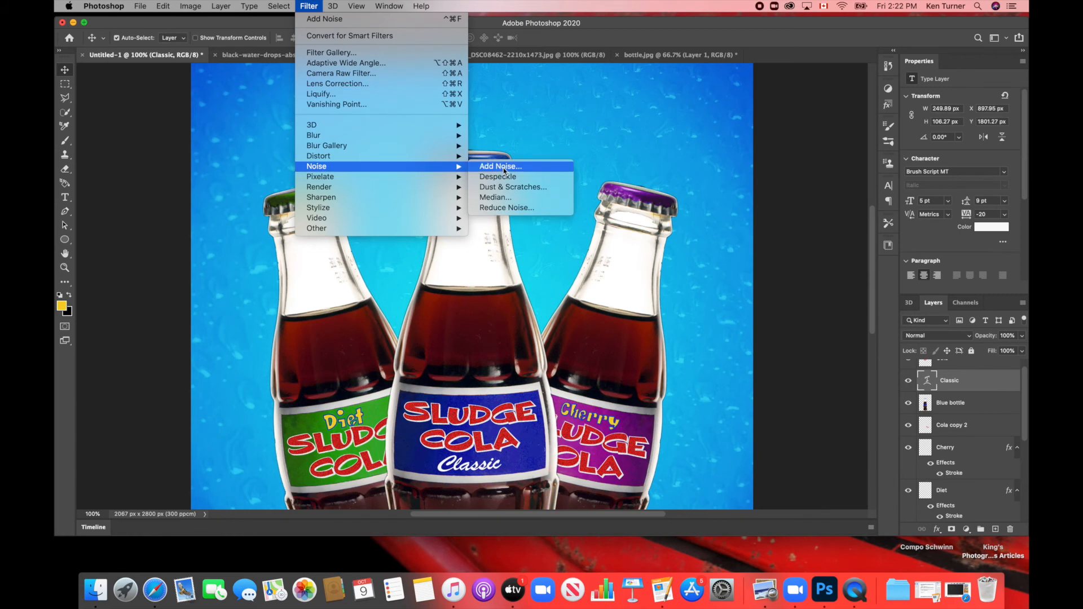
click(495, 166)
click(544, 199)
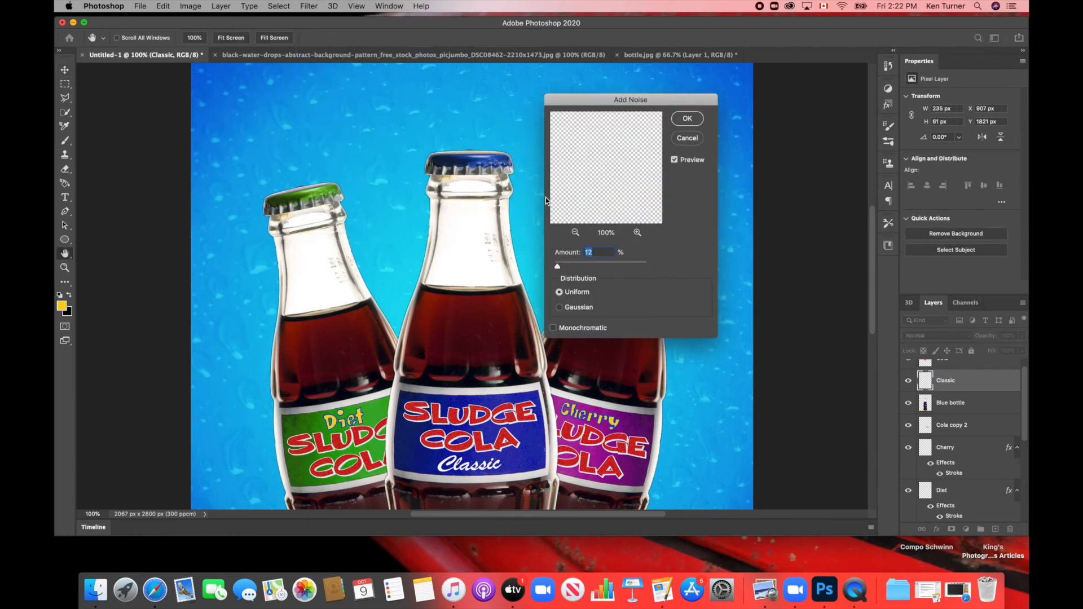
click(687, 118)
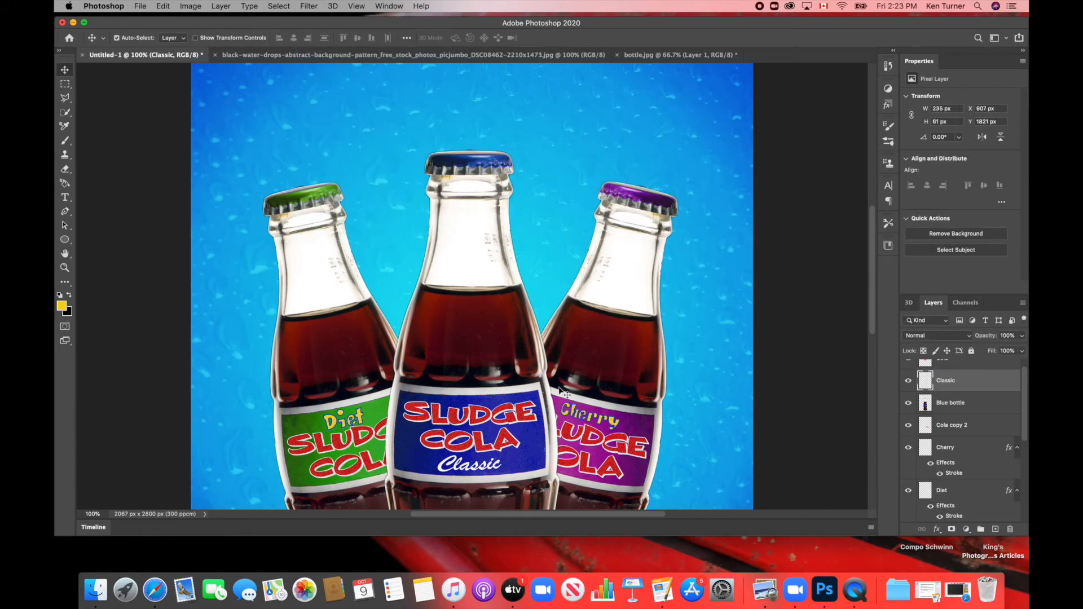
Free-transform the Classic text with a slight 1° clockwise rotation on the blue label.
key(super+t)
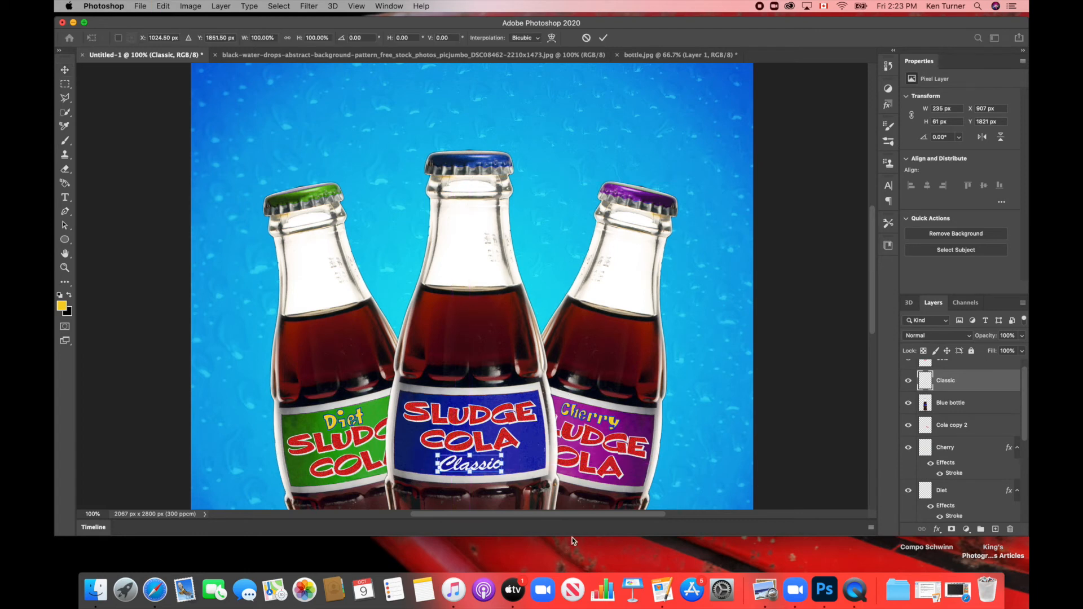
drag(528, 461, 528, 460)
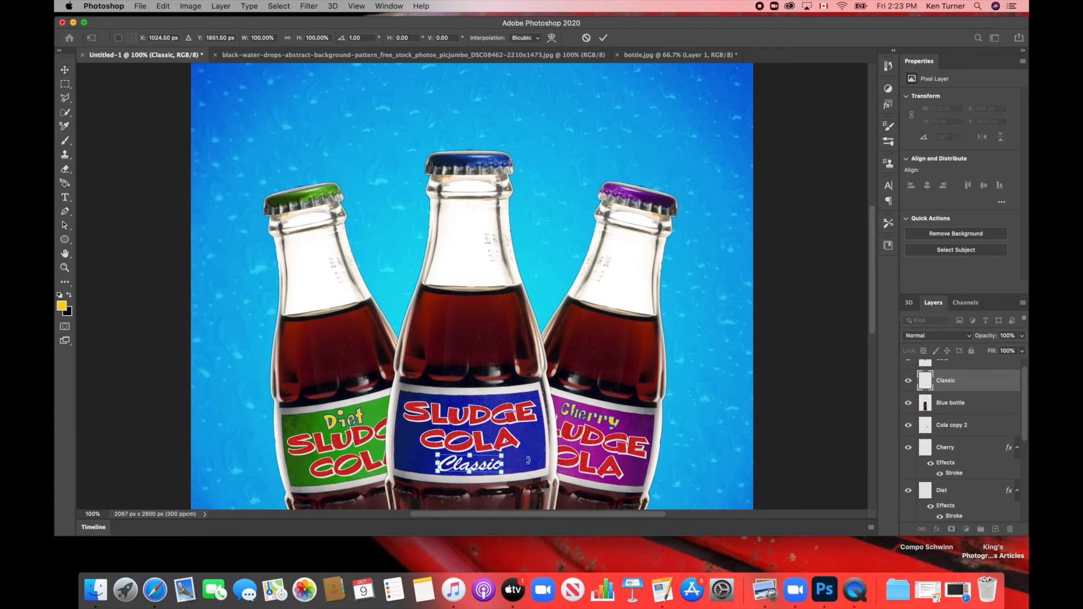
key(Return)
key(super)
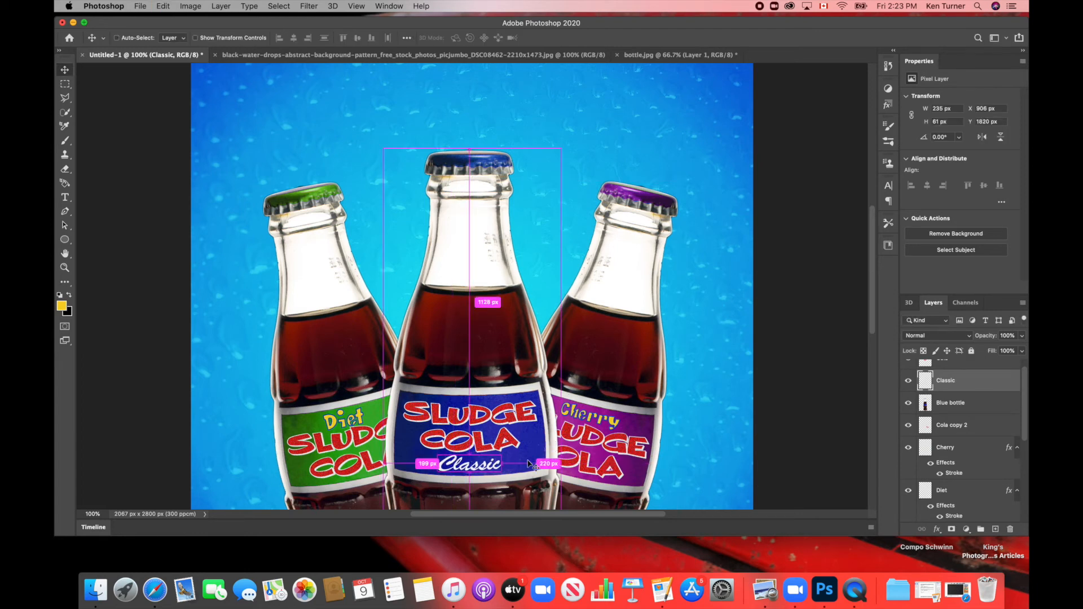
Add the white text If it ain't in 12 pt BLOCKHEAD DUDE SHADOW at the poster's upper left.
key(super+minus)
key(super+minus)
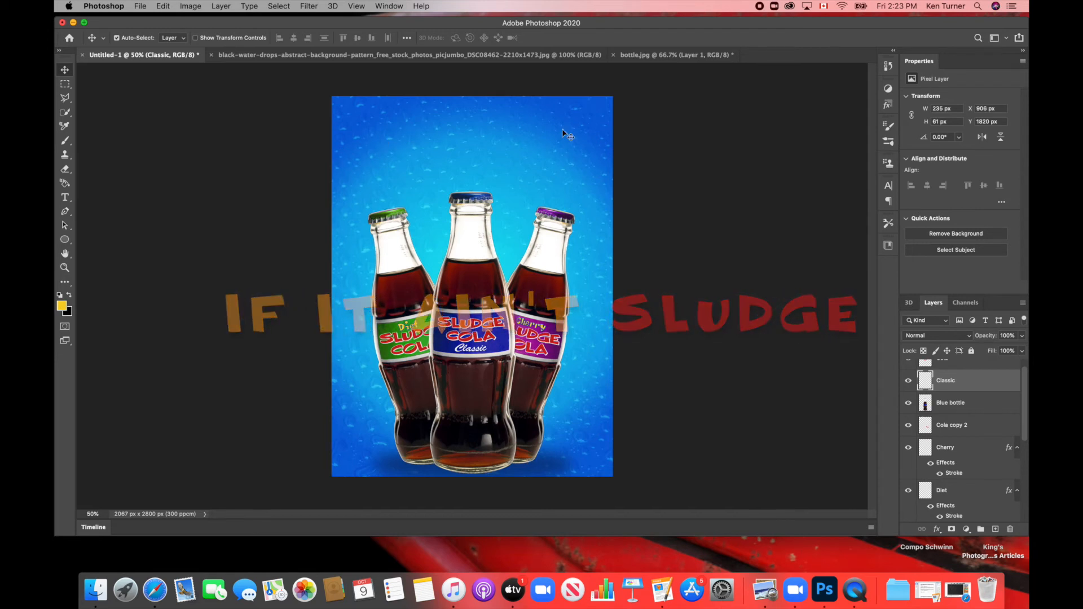
key(t)
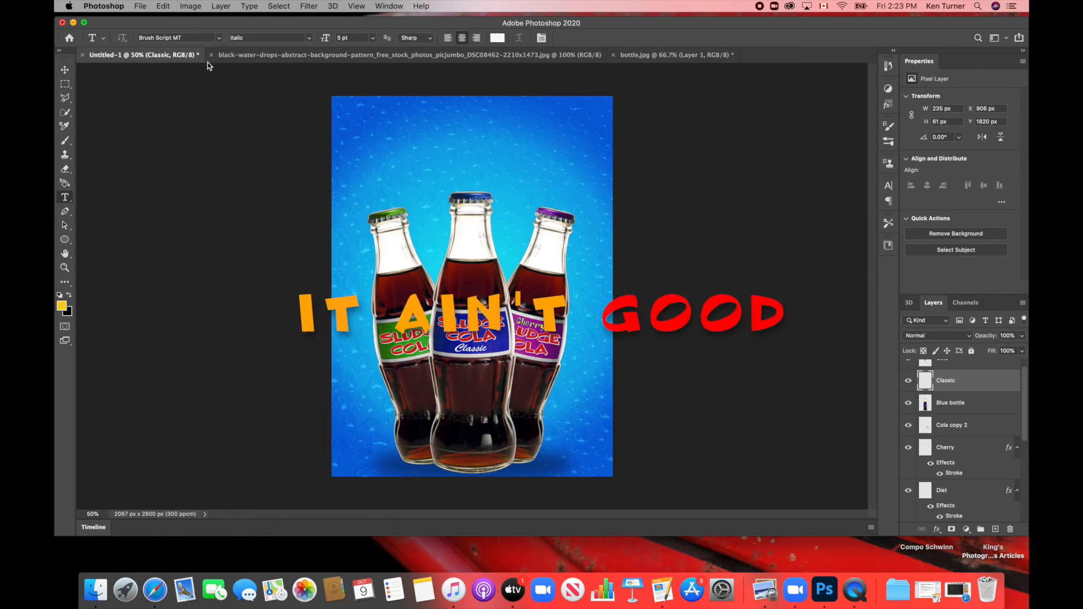
click(219, 37)
click(227, 80)
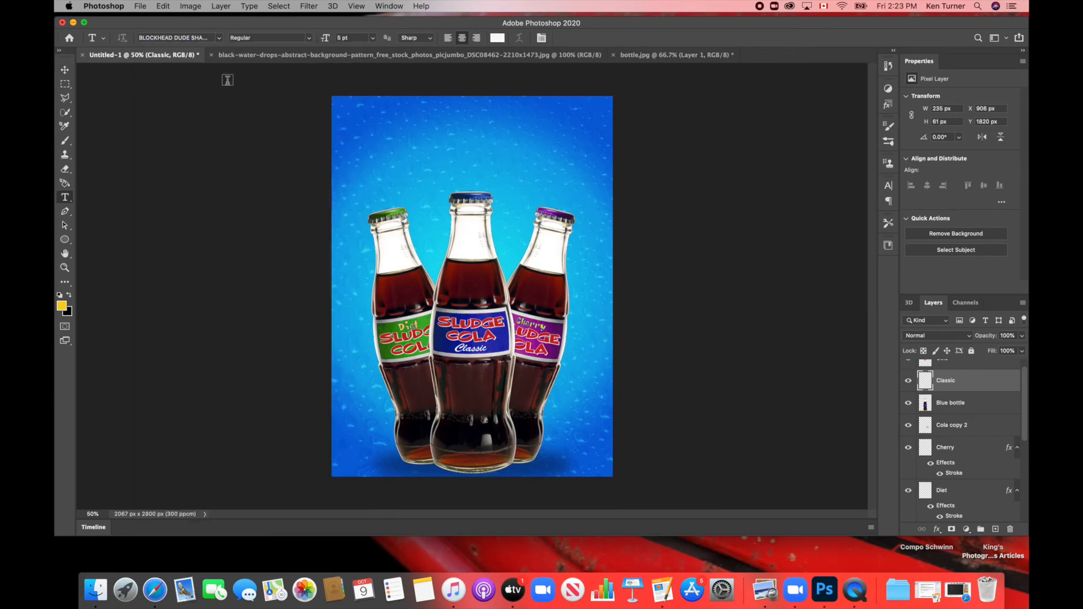
click(371, 147)
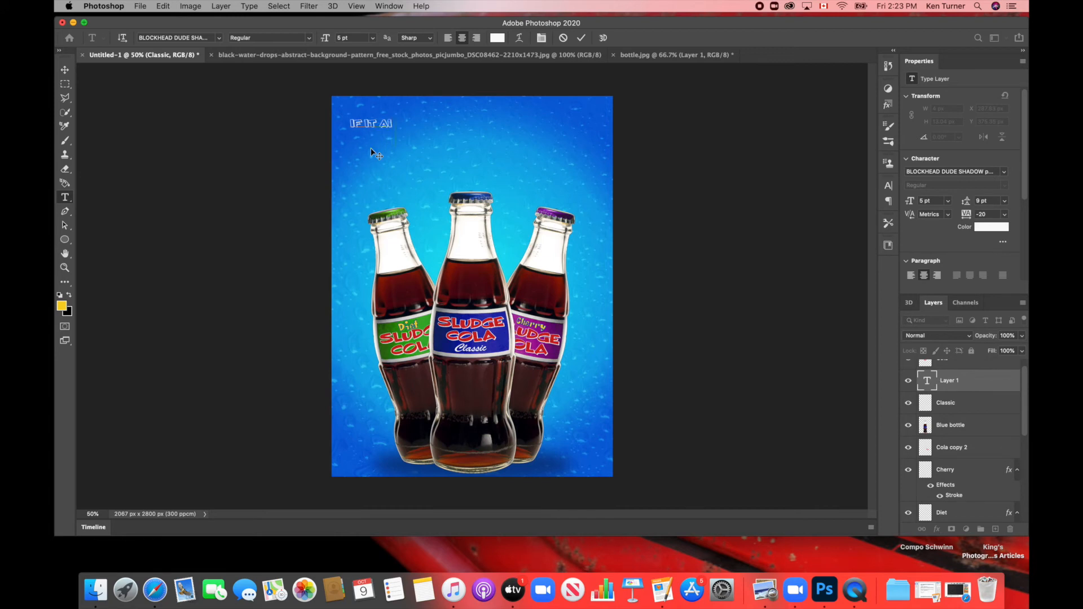
click(65, 70)
drag(912, 204, 923, 265)
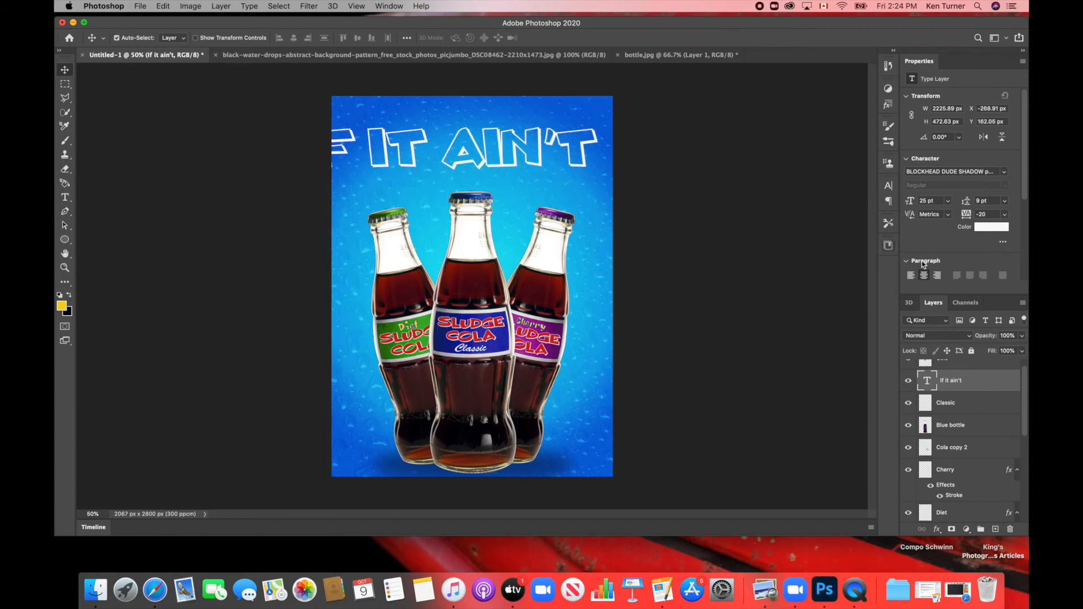
drag(912, 205, 906, 207)
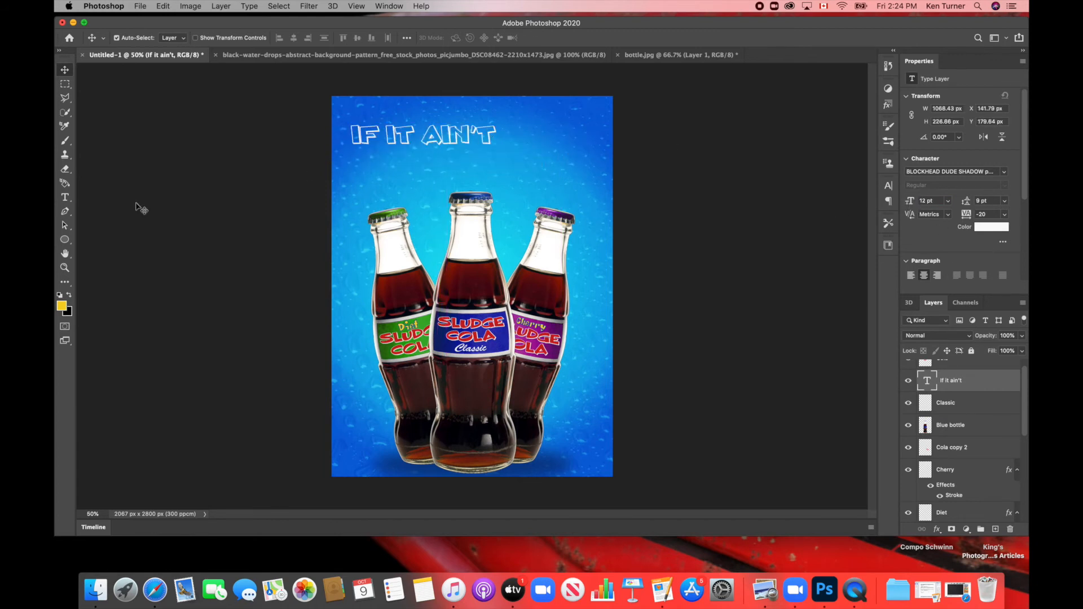
Warp the If it ain't text into a horizontal Wave with a bend of about +52%.
click(66, 196)
click(521, 38)
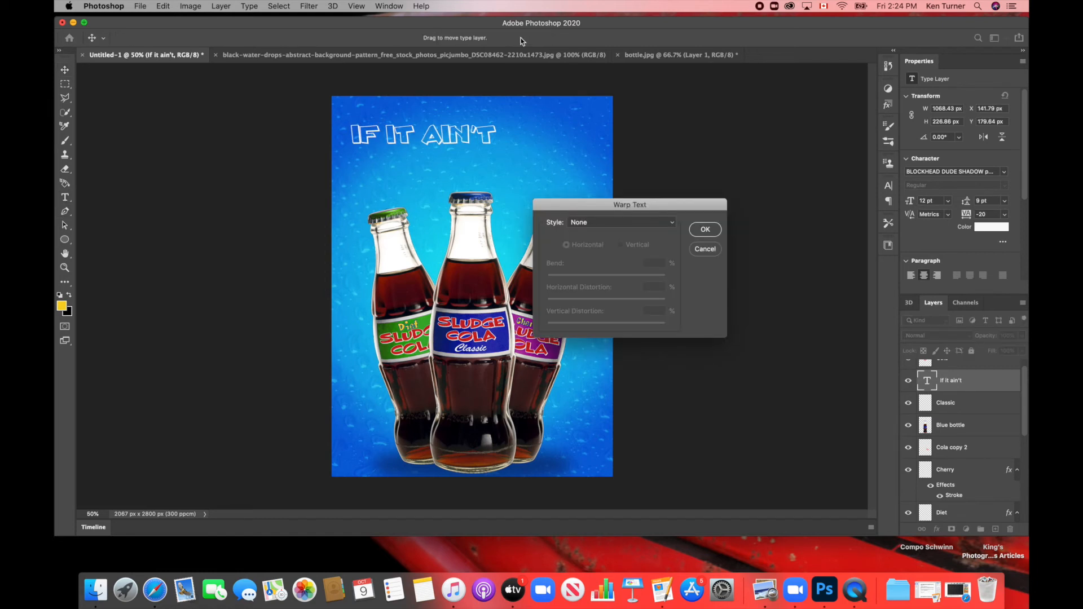
click(634, 222)
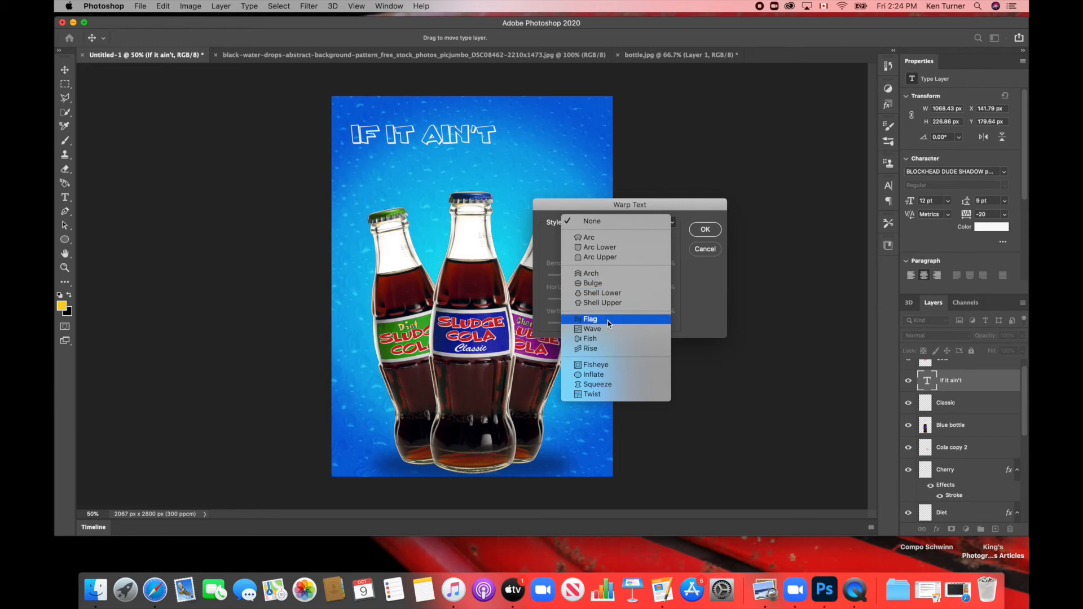
click(593, 328)
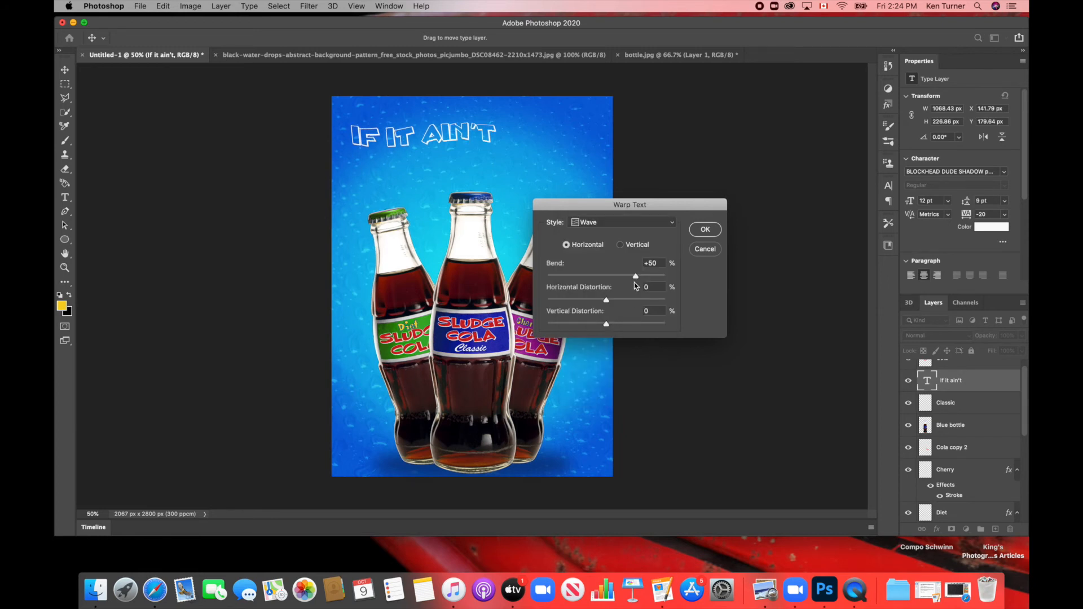
mouse_move(636, 278)
mouse_down()
mouse_move(656, 276)
mouse_move(635, 275)
mouse_up()
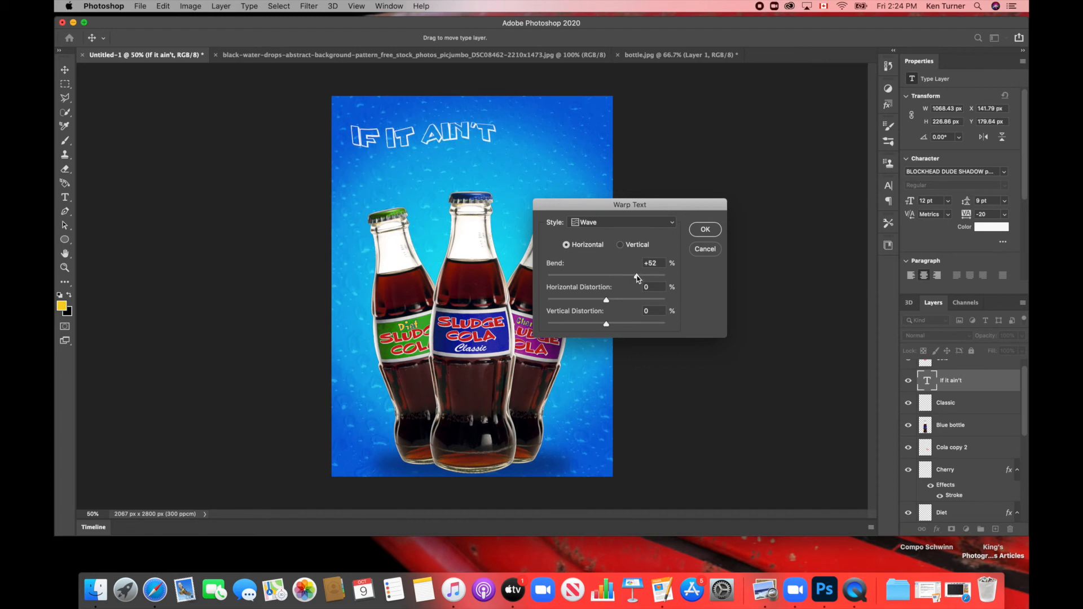
click(705, 229)
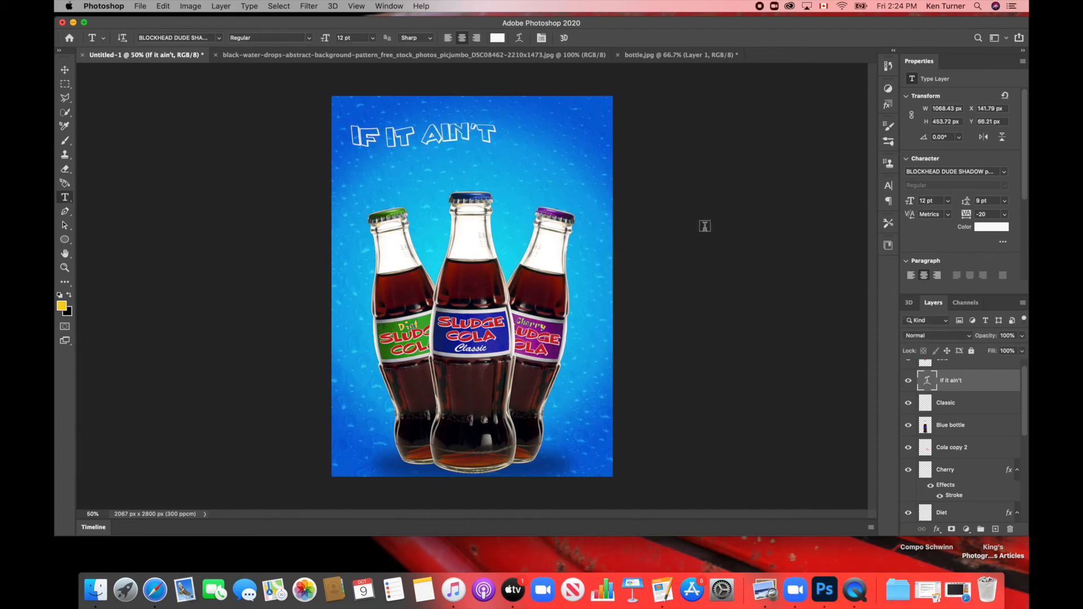
Rasterize the If it ain't layer and fill the inside of each letter with the yellow foreground colour using the Paint Bucket.
click(65, 287)
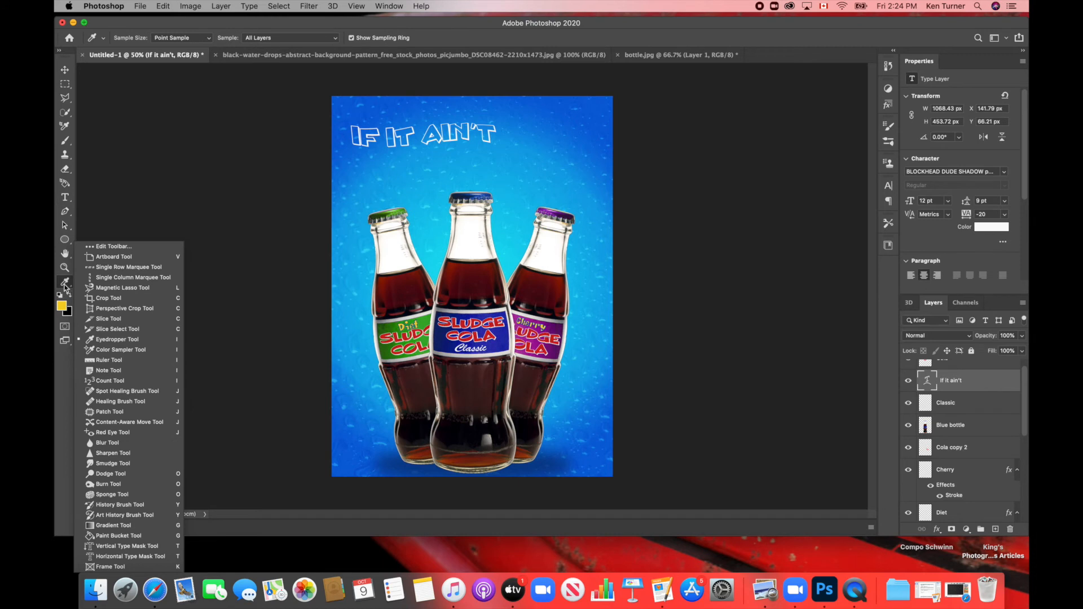
click(119, 536)
click(358, 141)
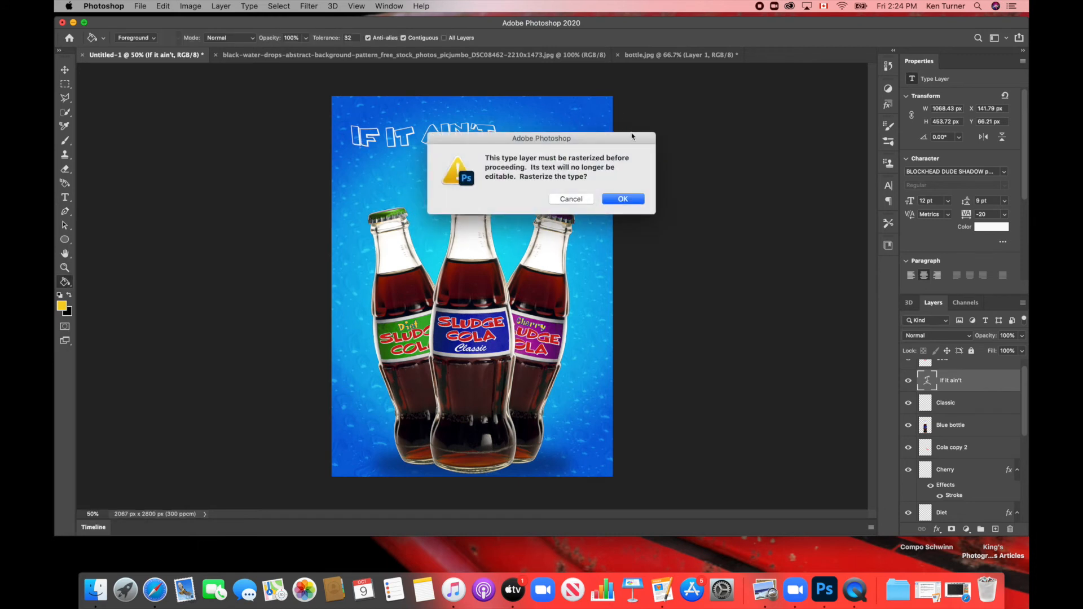
click(623, 198)
click(373, 136)
click(390, 138)
click(405, 137)
click(432, 136)
click(447, 134)
click(460, 134)
click(472, 129)
click(486, 136)
Add the text It ain't in white (ffffff) on a new layer and place it below the If it ain't line.
key(t)
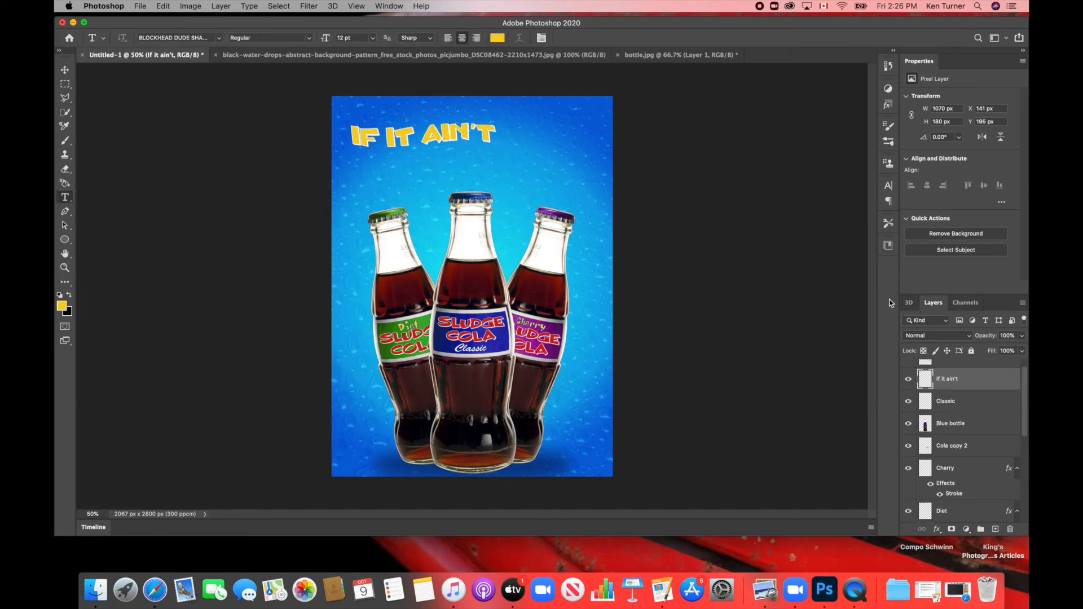
click(889, 186)
click(861, 249)
text(ffffff)
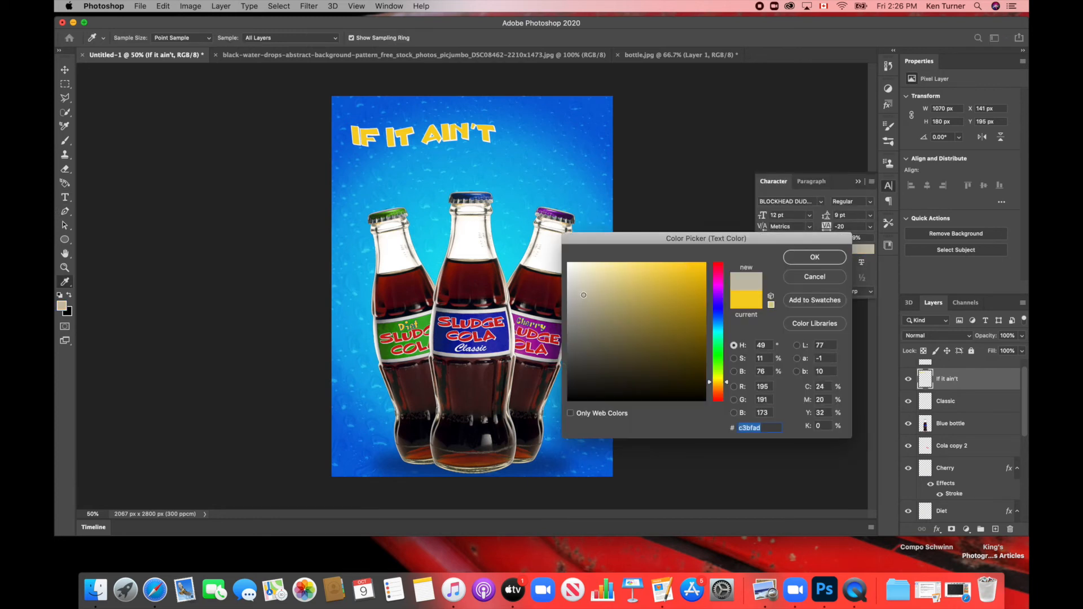
click(811, 258)
click(348, 181)
text(It ain't)
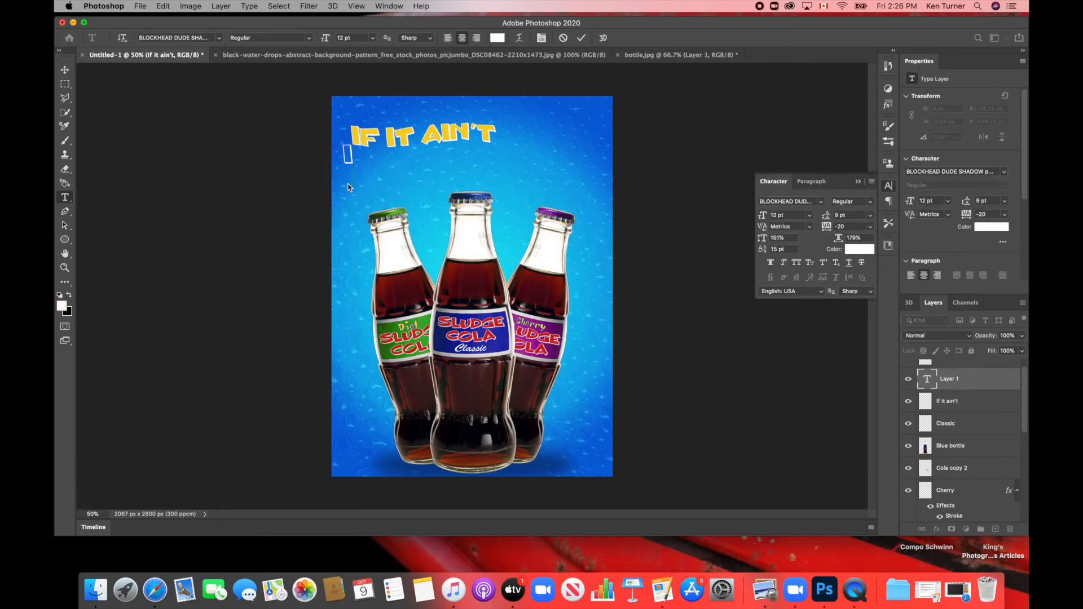
click(66, 70)
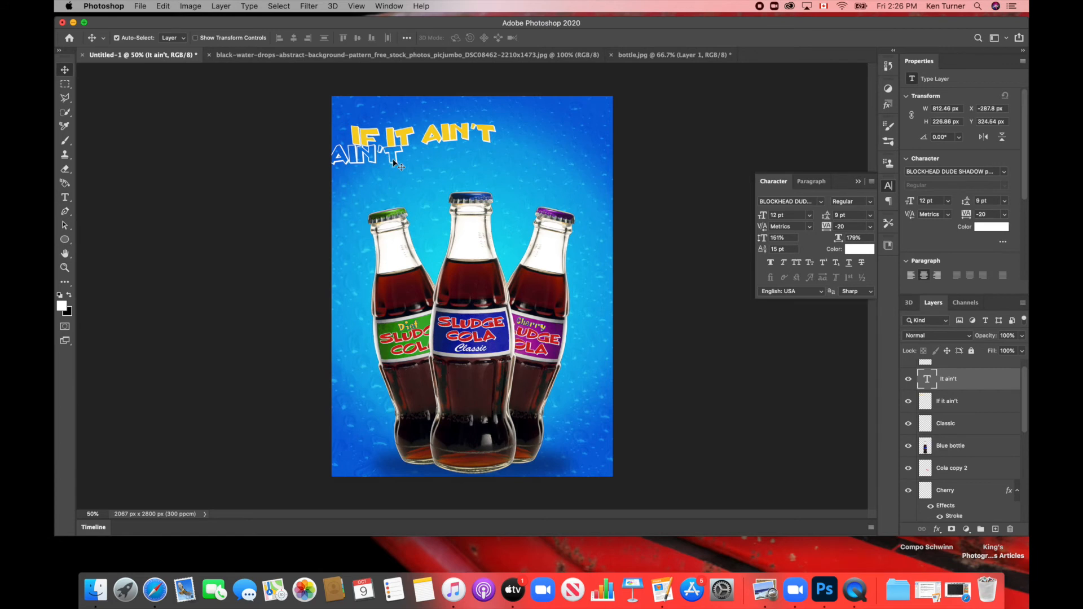
drag(392, 158, 458, 182)
Warp the It ain't text with the Wave style.
click(66, 198)
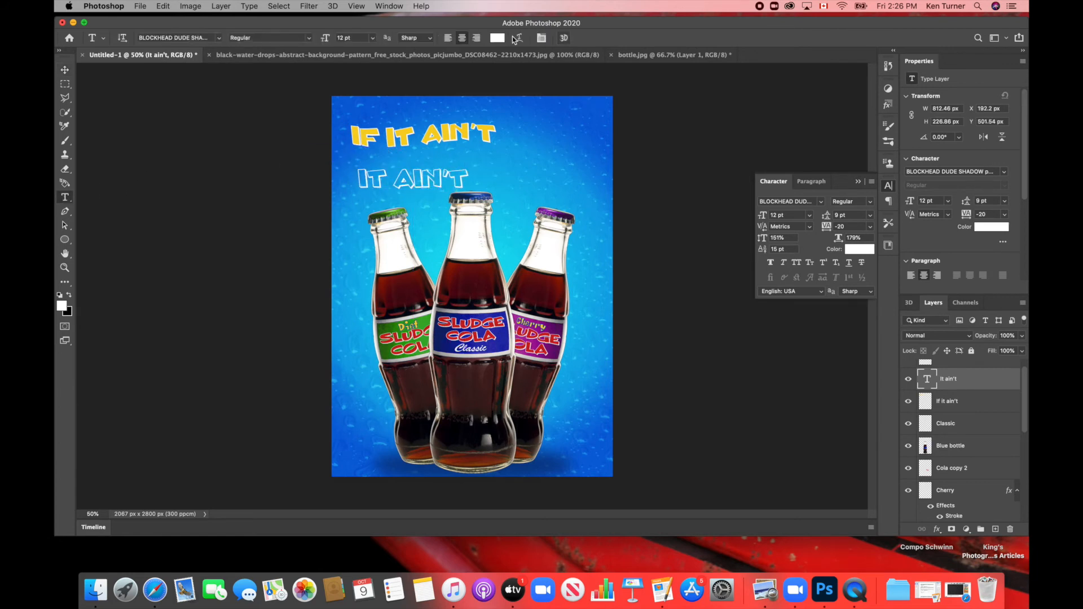
click(564, 38)
click(615, 223)
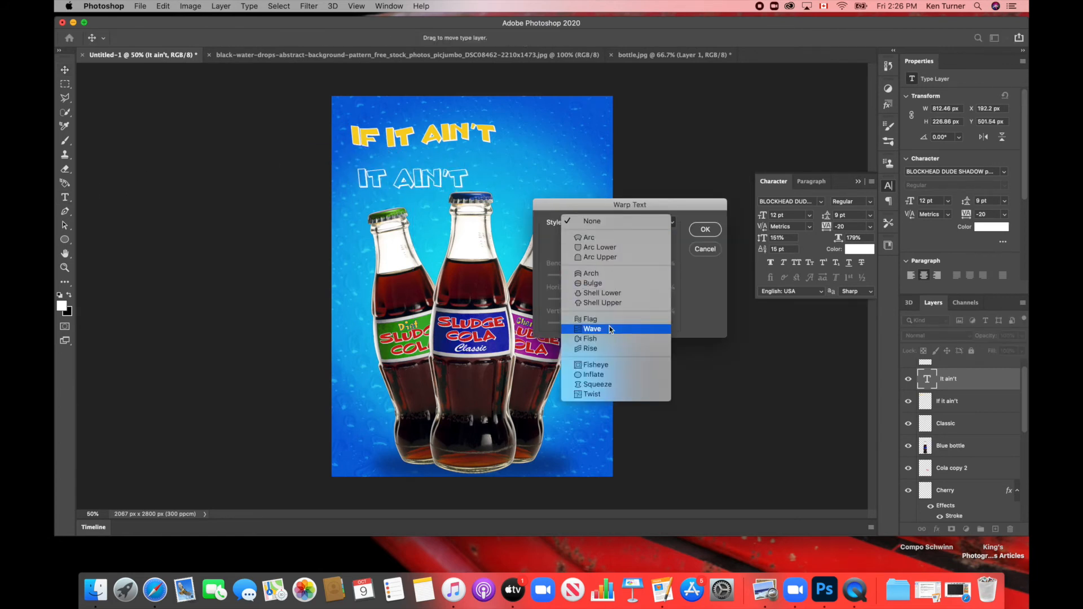
click(590, 319)
click(705, 230)
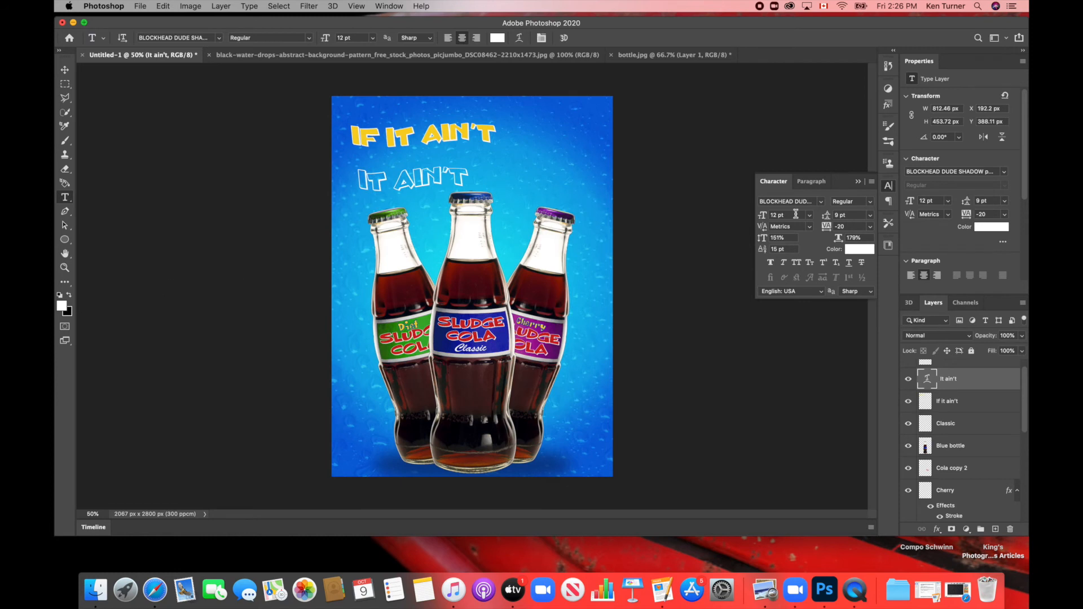
click(888, 186)
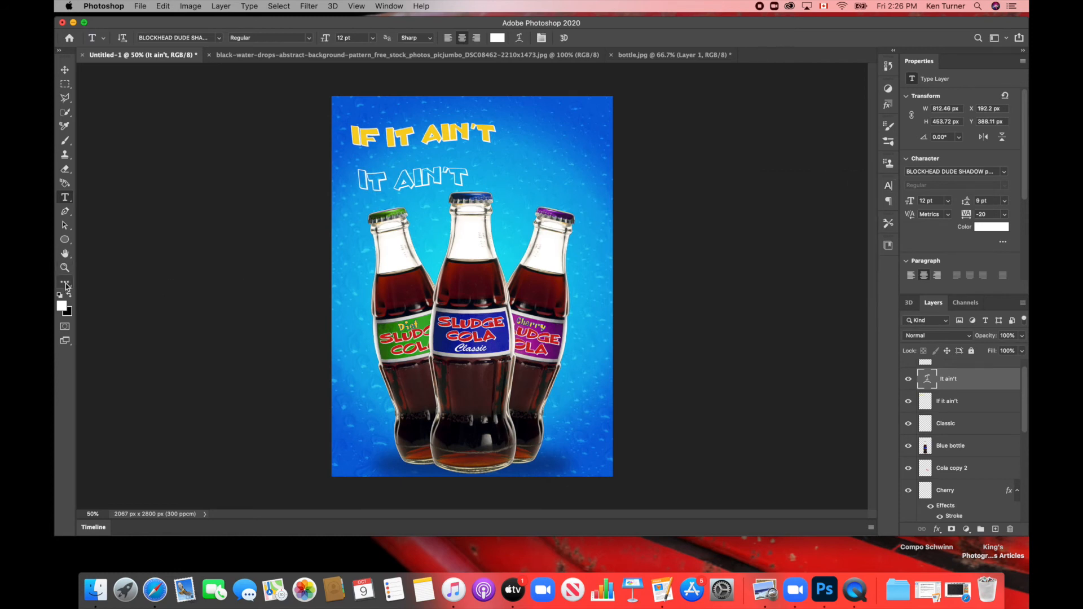
Rasterize the It ain't layer for the Paint Bucket and sample the upper line's yellow (f7d121) as the foreground colour.
click(66, 283)
click(66, 284)
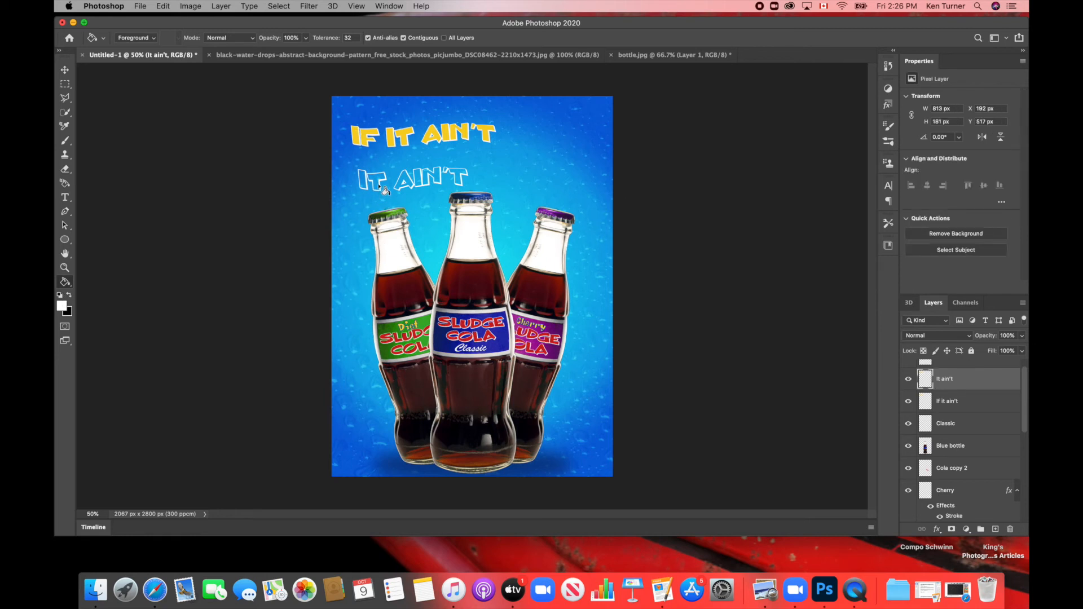
click(378, 180)
key(super+z)
click(62, 307)
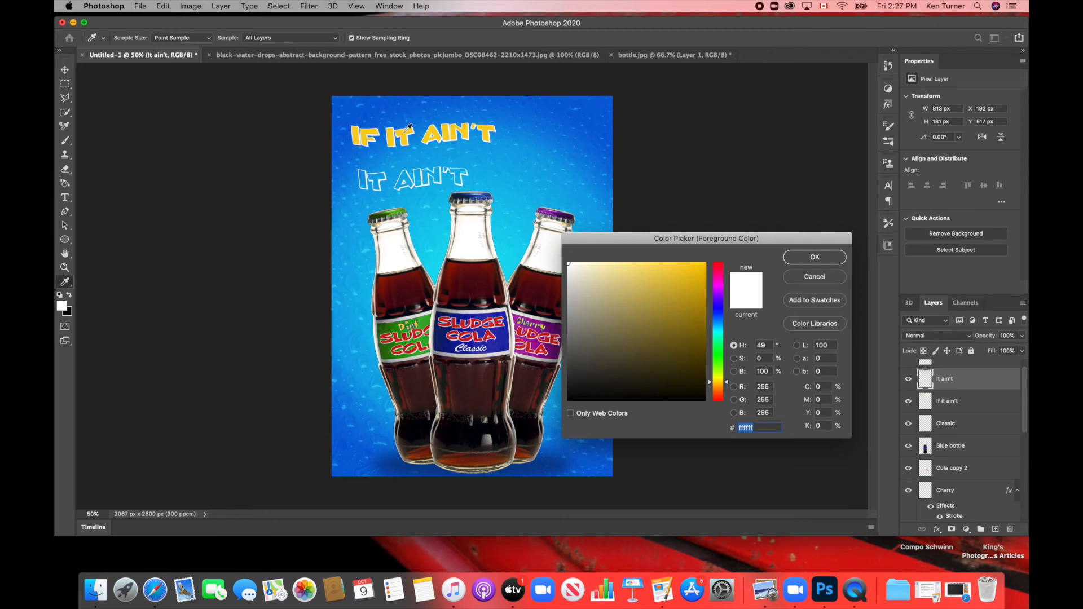
click(405, 135)
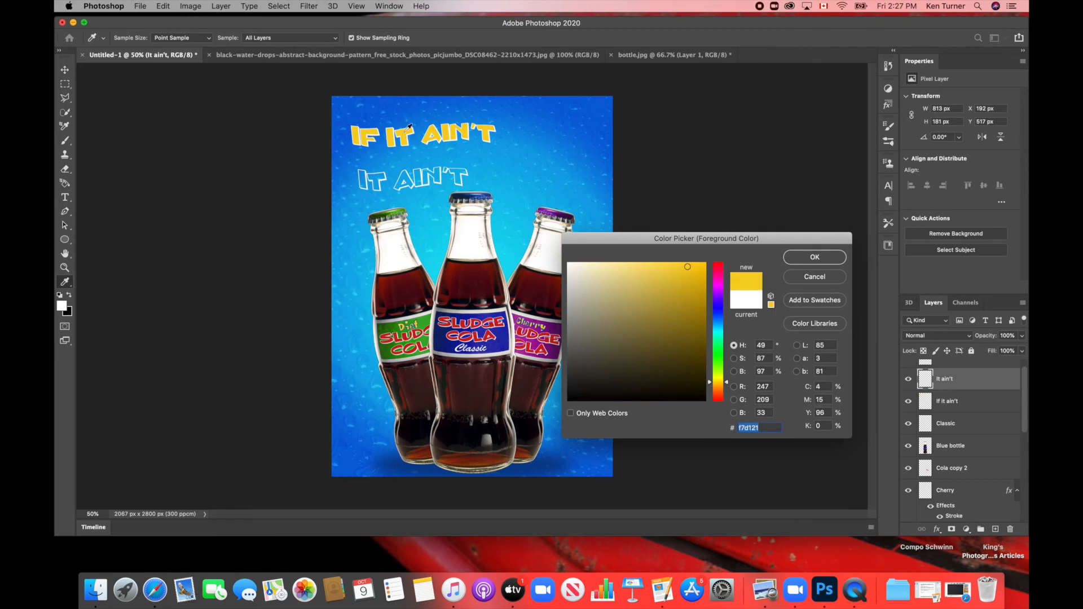
click(810, 259)
Fill the inside of every letter of It ain't with the sampled yellow.
click(363, 182)
click(377, 184)
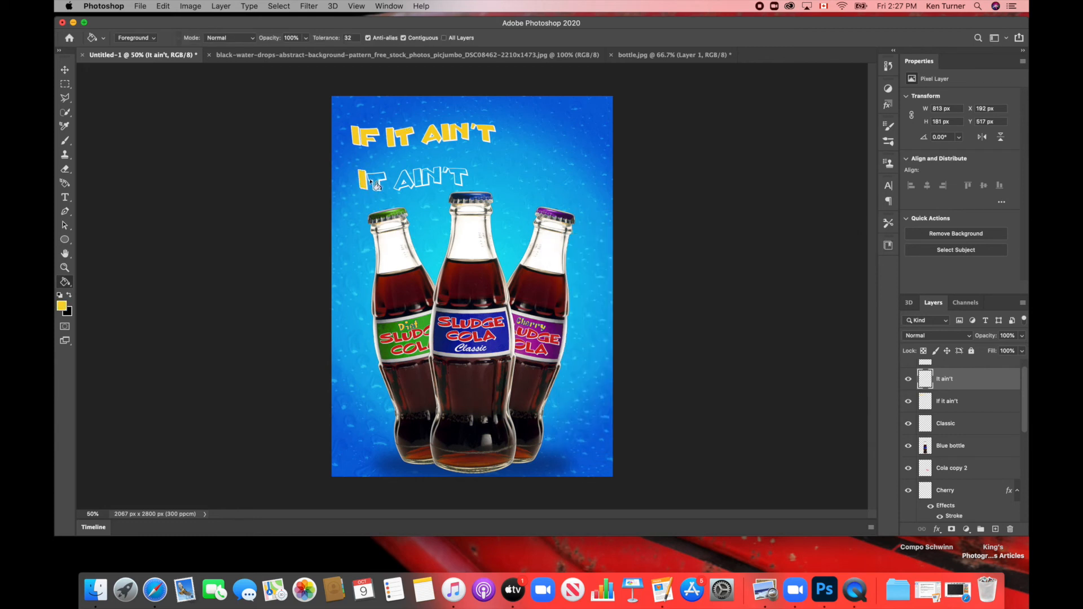
click(408, 180)
click(419, 180)
click(433, 179)
click(447, 173)
click(462, 179)
Move the If it ain't line slightly left and down, above the It ain't line.
click(66, 70)
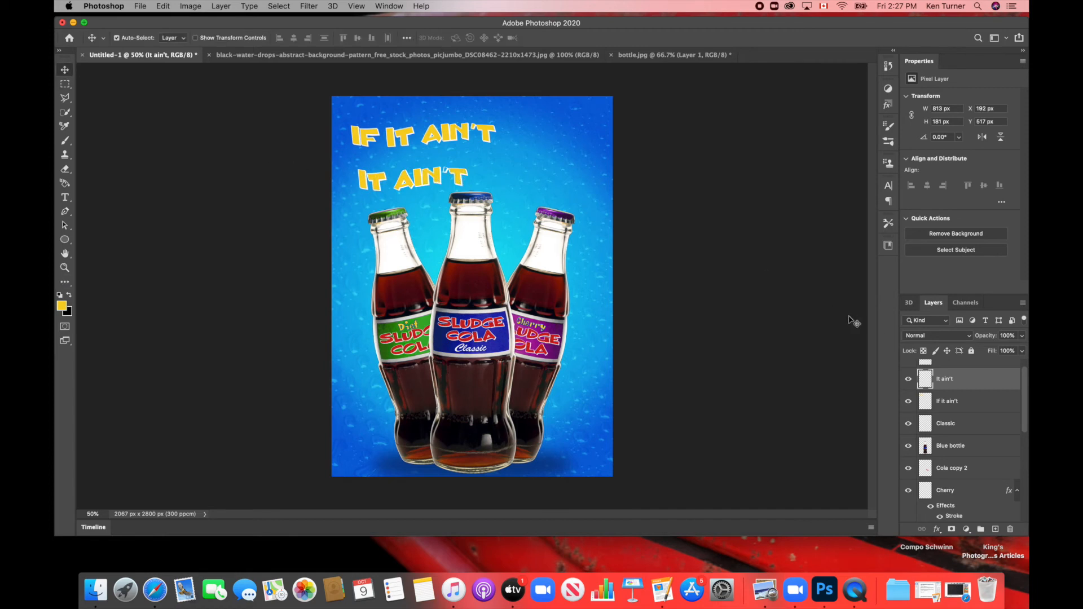
click(990, 406)
drag(484, 137, 483, 133)
Add the text SLUDGE at 12 pt over the centre and right bottle necks and colour it white.
key(t)
click(509, 243)
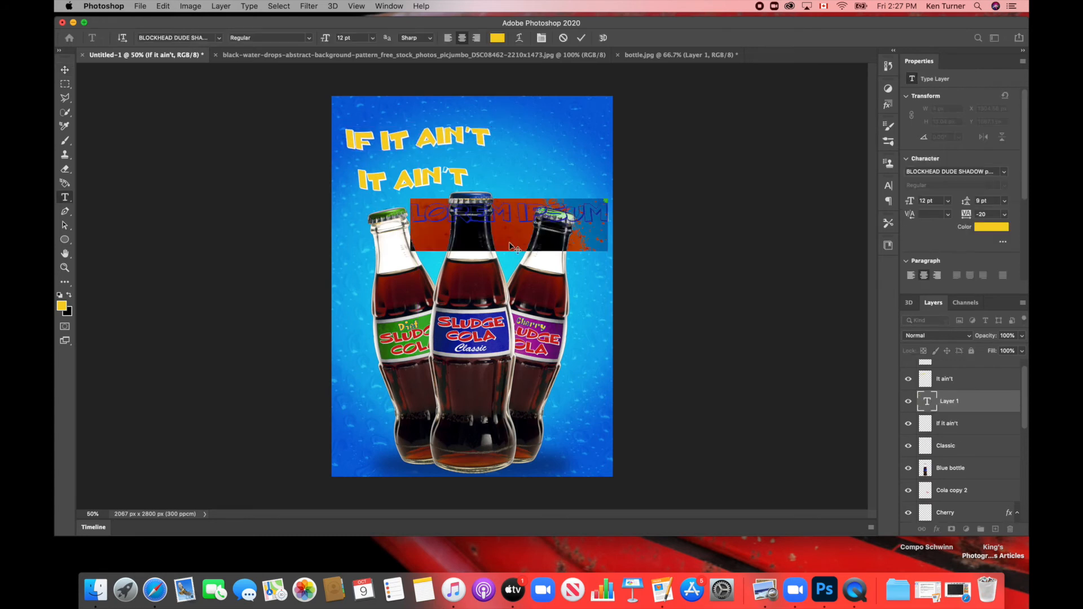
text(SLUDGE)
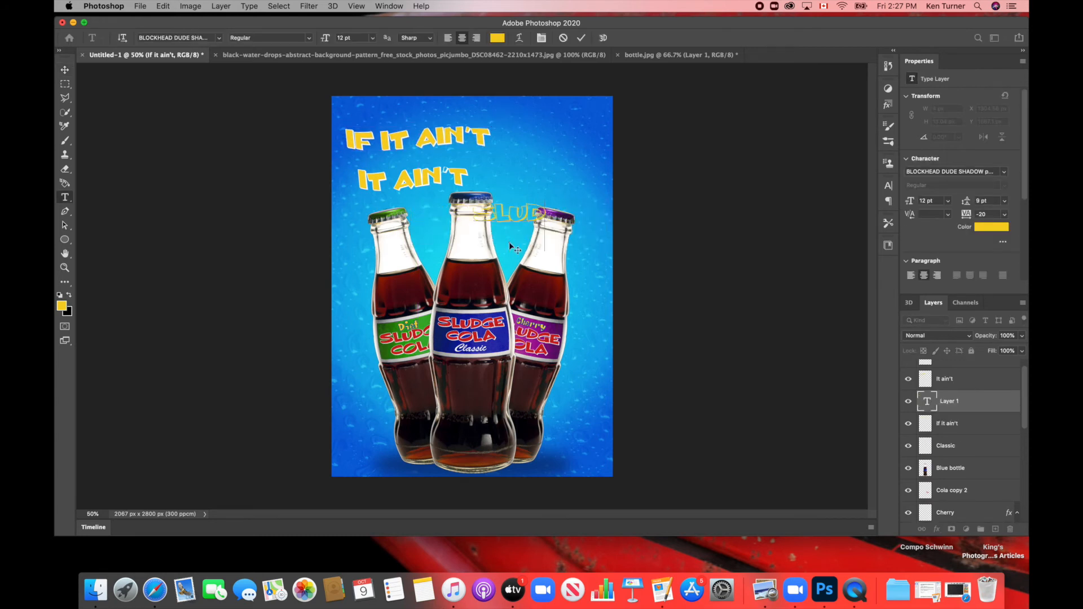
double_click(513, 214)
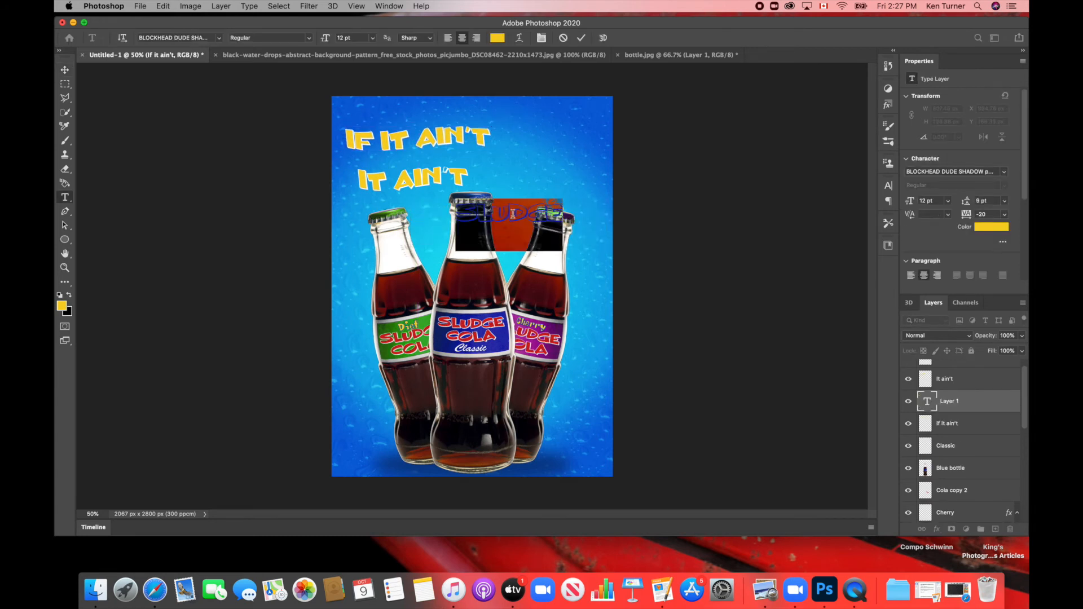
click(991, 227)
click(569, 267)
click(807, 255)
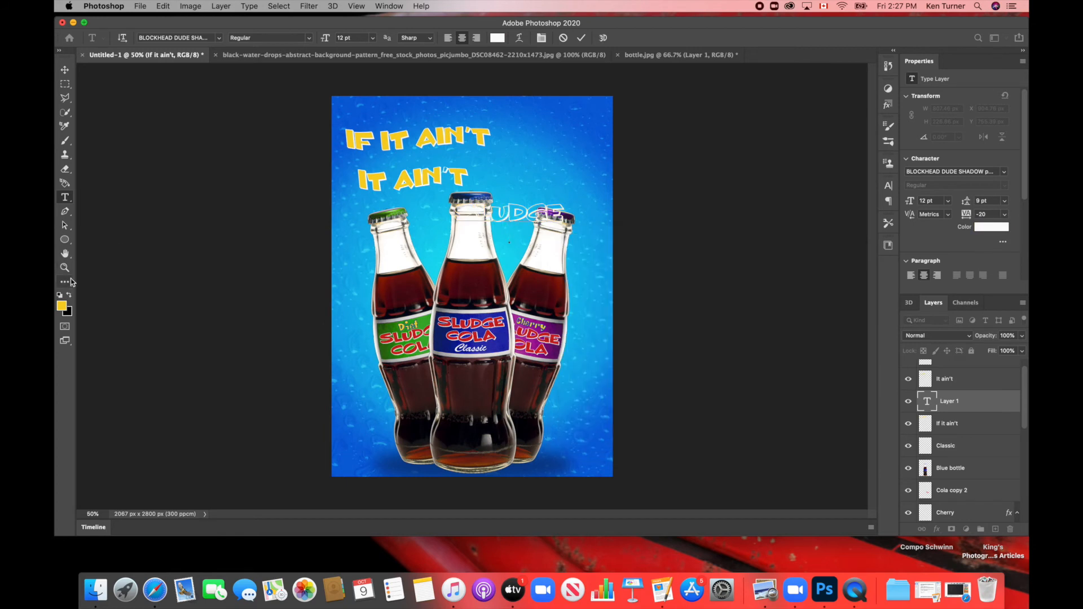
Sample the label lettering's red (e41e01) as the Paint Bucket foreground colour and rasterize the SLUDGE text layer.
click(67, 282)
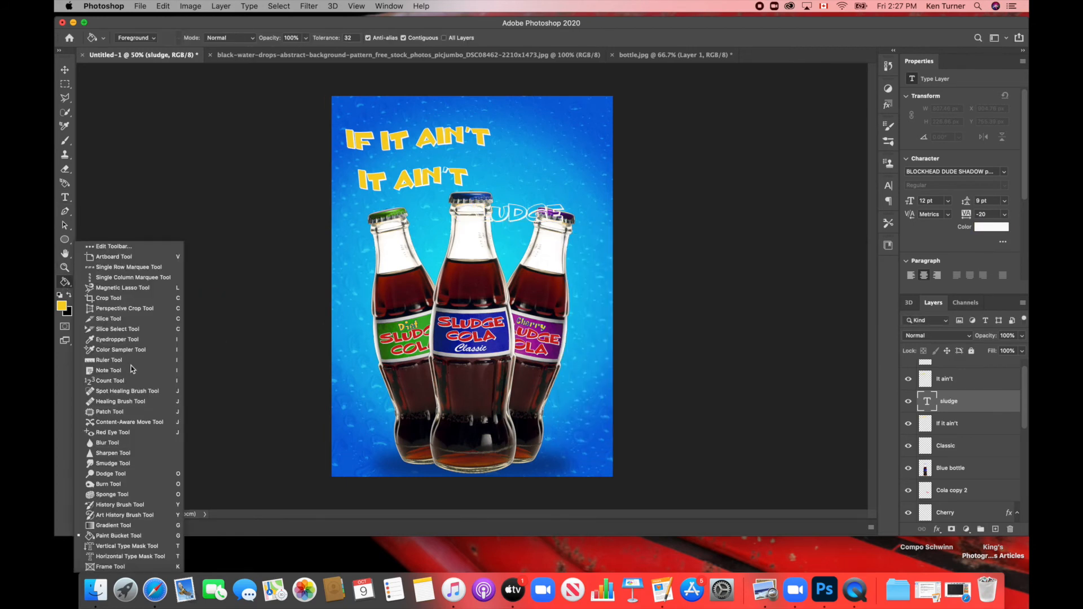
click(110, 537)
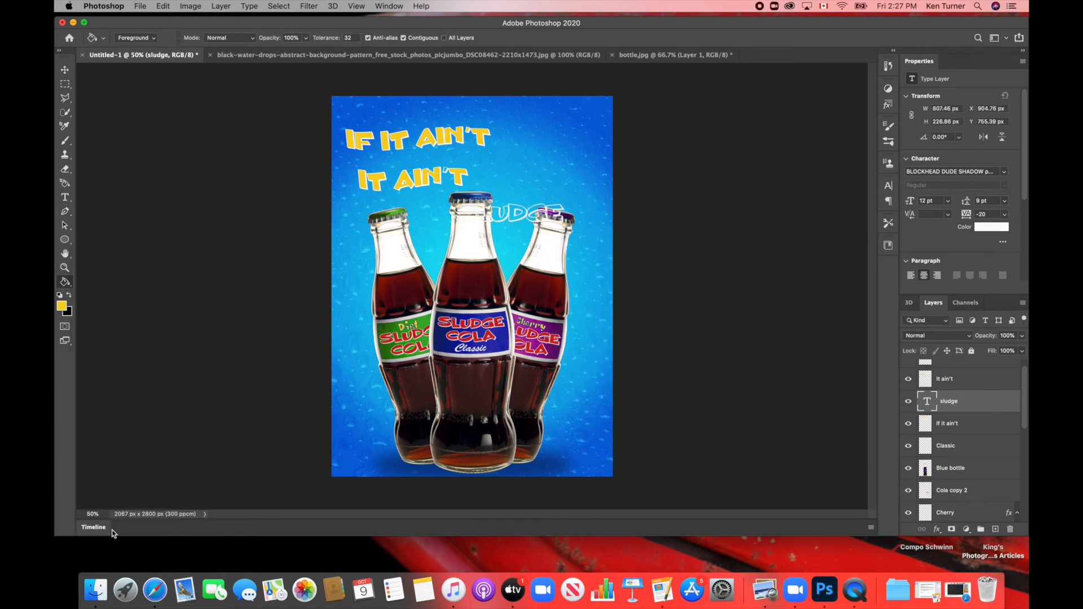
click(65, 309)
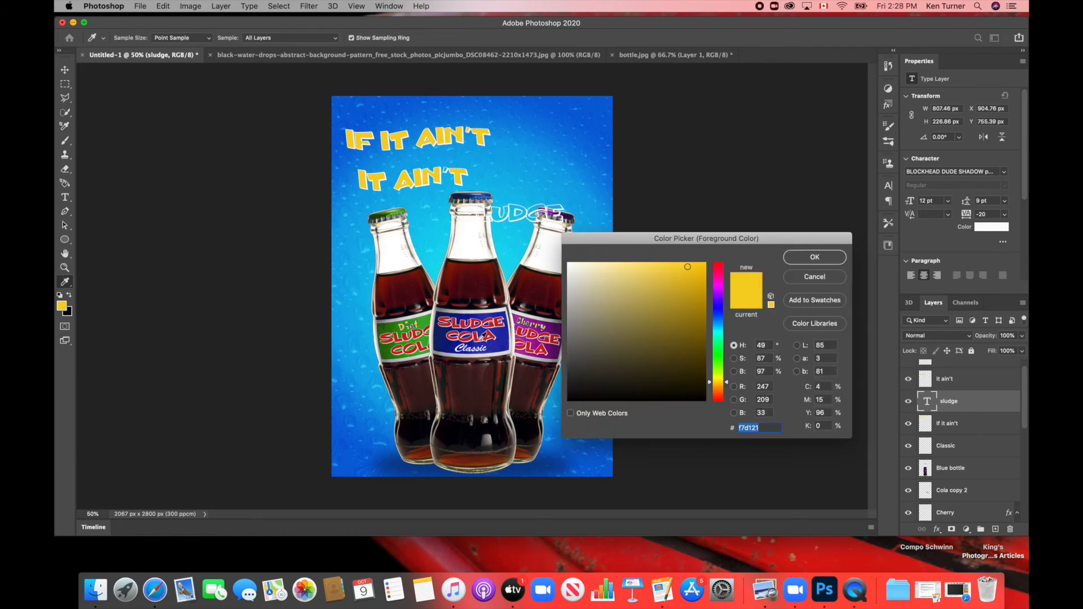
click(412, 353)
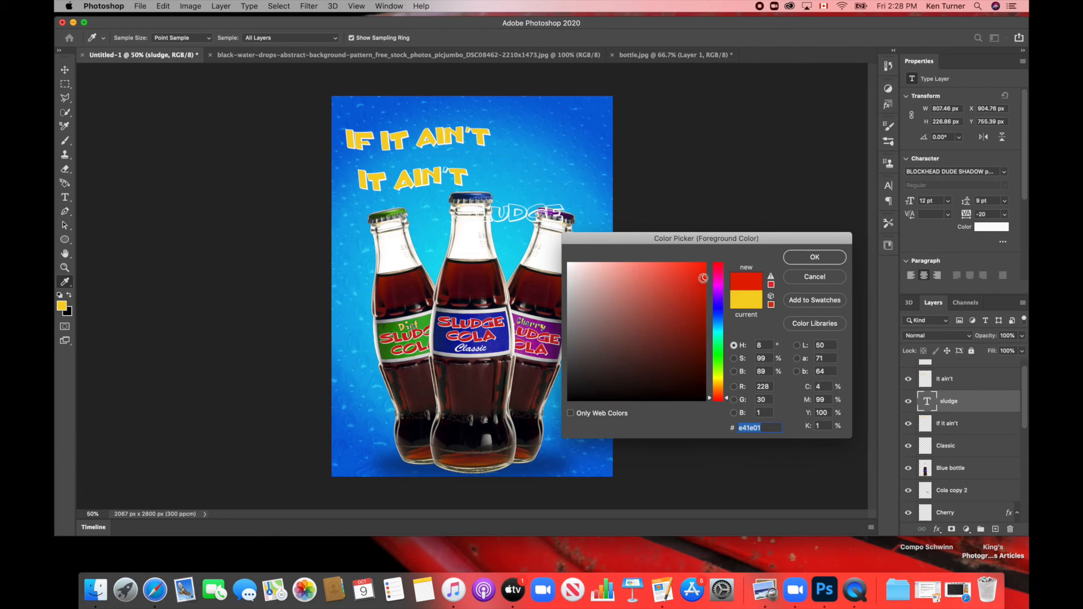
click(815, 257)
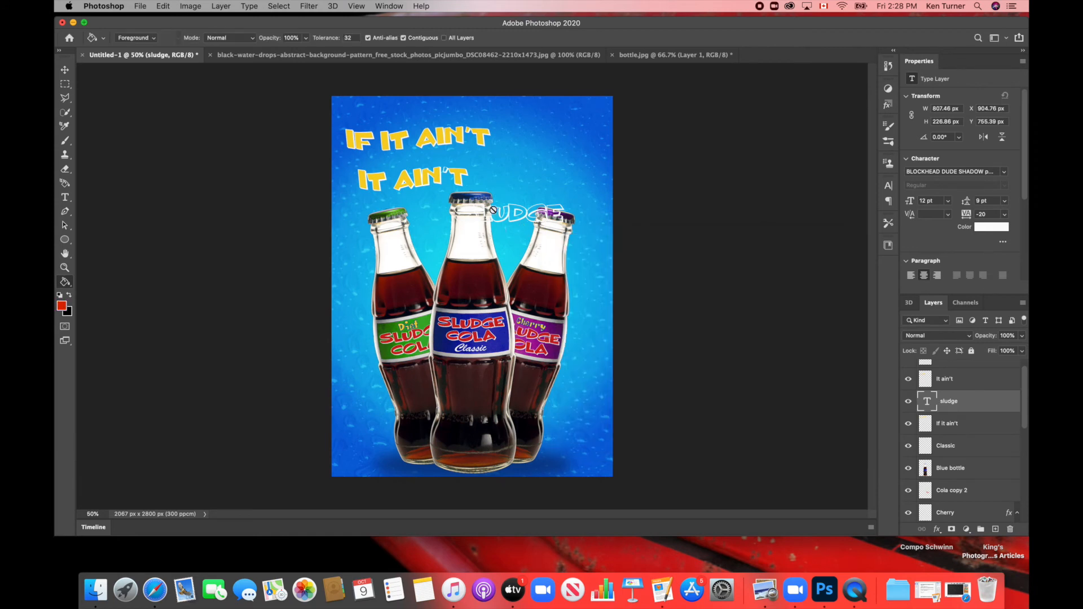
click(509, 221)
click(620, 199)
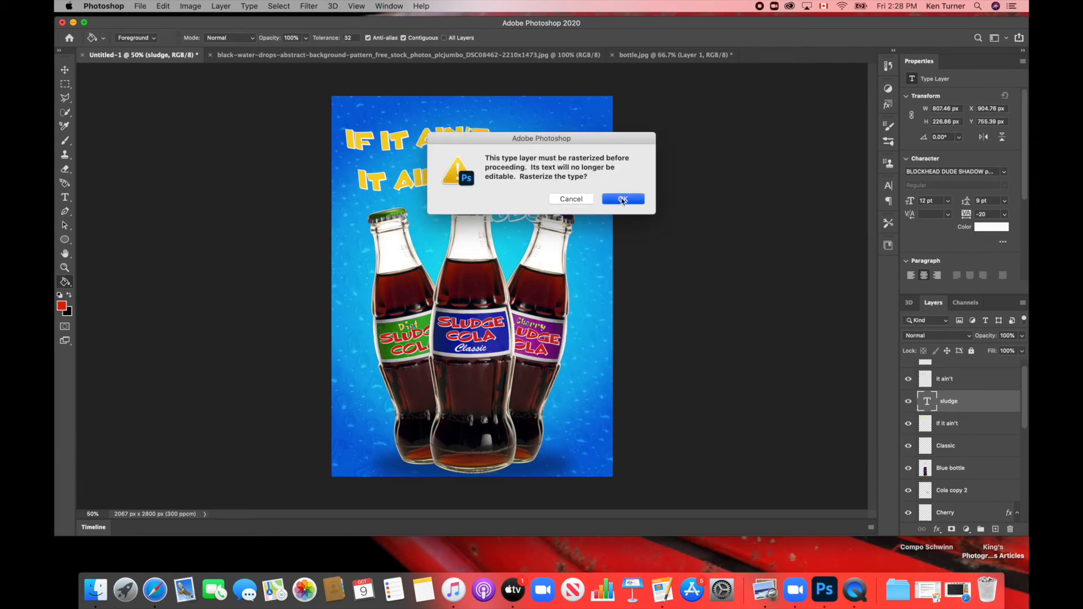
Fill all the letters of SLUDGE with the sampled red and move the word to the right of It ain't.
click(500, 217)
click(541, 213)
click(556, 213)
click(64, 71)
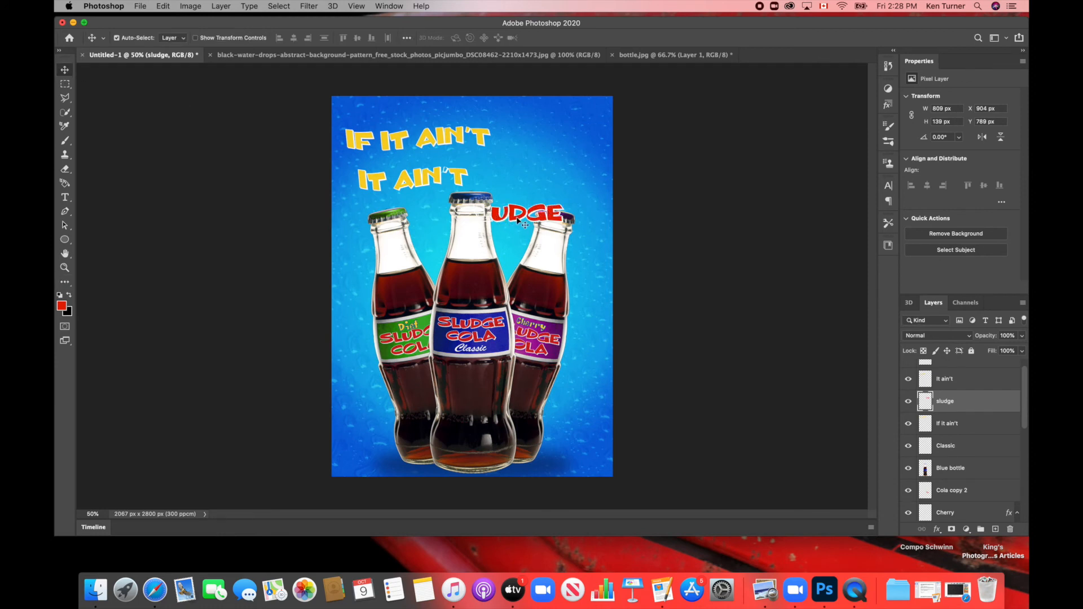
drag(522, 221, 563, 178)
click(65, 183)
click(522, 171)
click(506, 170)
Enlarge SLUDGE to about 133% width and 229% height and move it up beside the If it ain't line.
key(v)
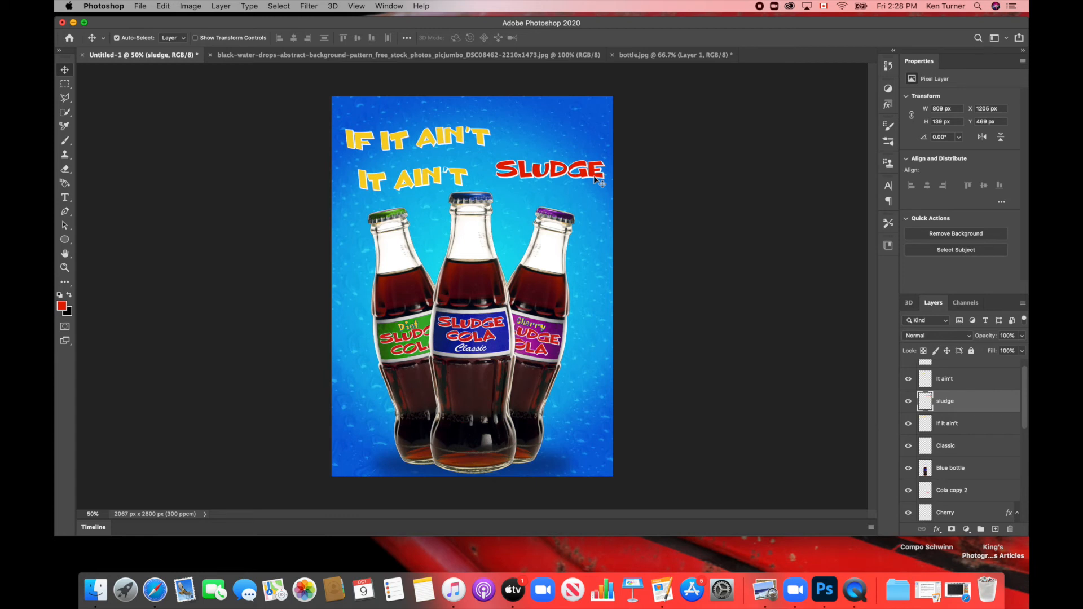
key(ctrl+t)
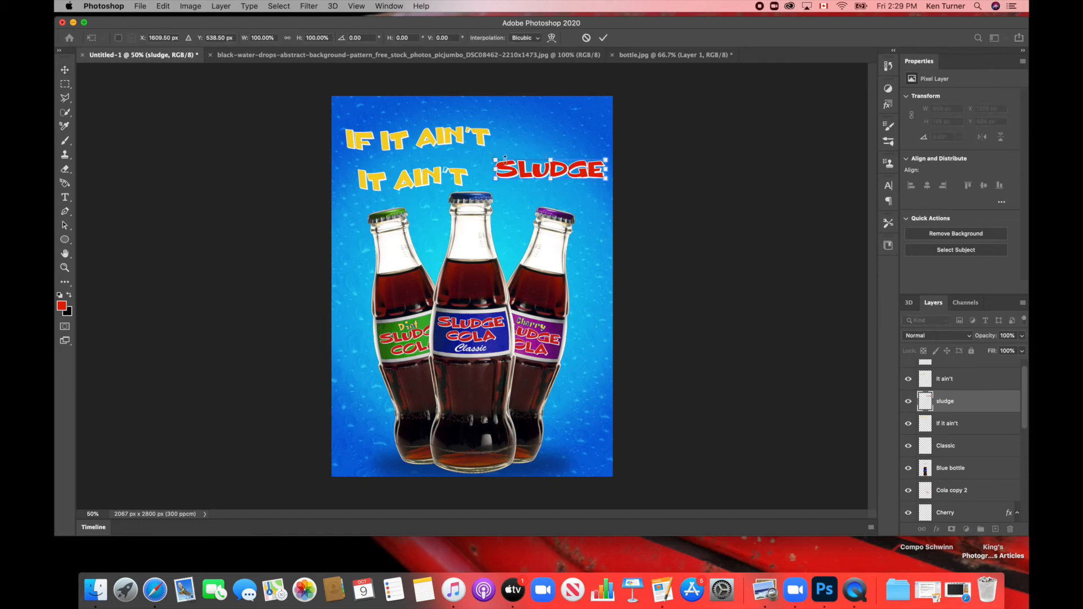
drag(495, 160, 459, 187)
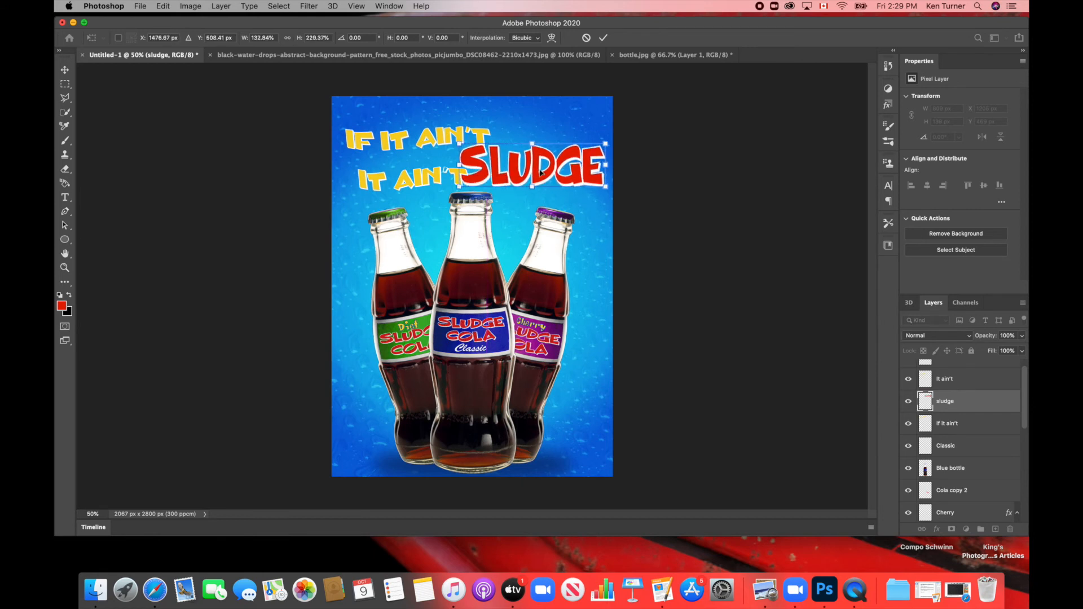
drag(544, 172, 546, 151)
key(Return)
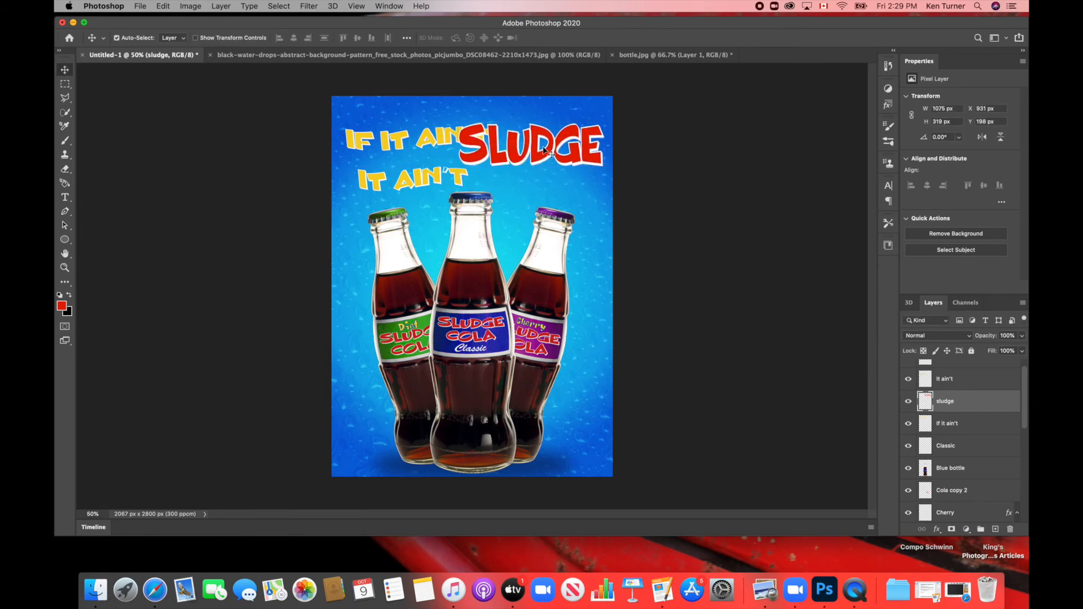
Place the If it ain't layer above the sludge layer and move its line up and slightly left.
click(984, 424)
drag(982, 427, 982, 394)
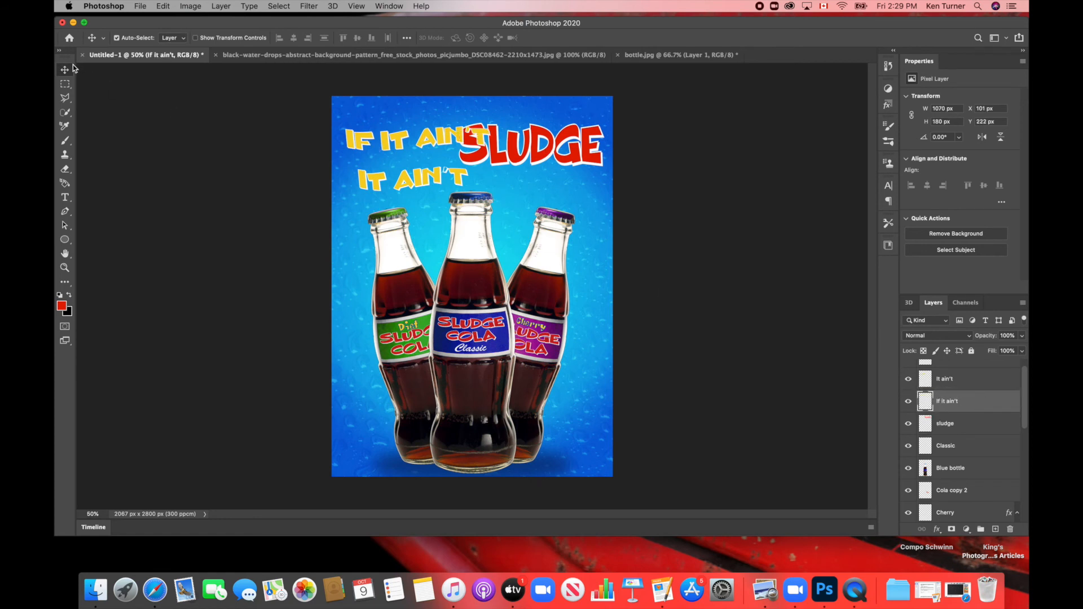
drag(434, 144, 430, 126)
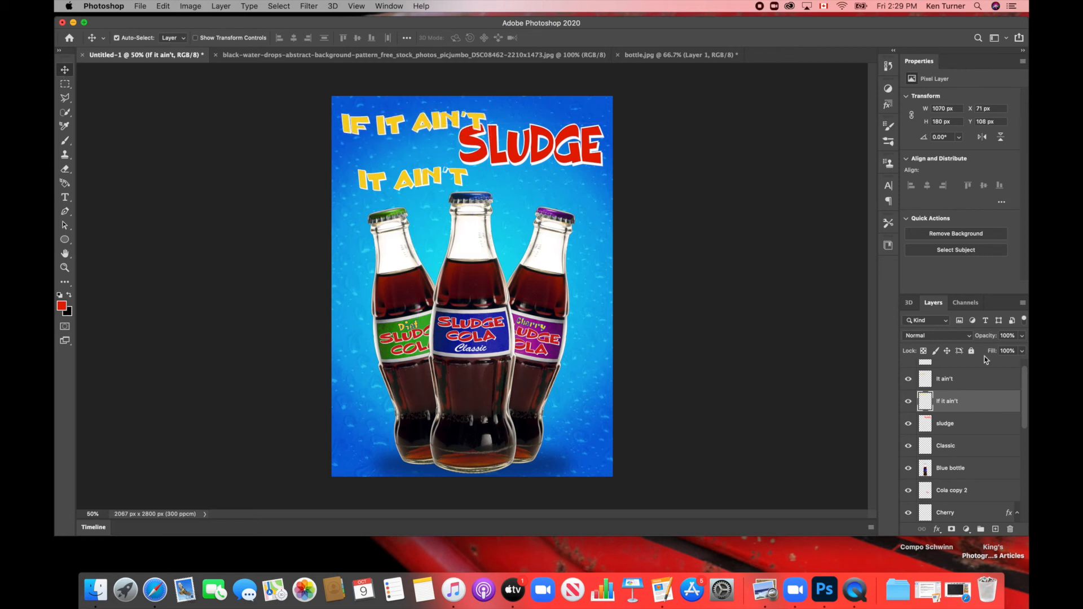
Nudge SLUDGE slightly right and up, and shift the It ain't line slightly left.
click(977, 428)
key(Up)
key(Up)
key(Up)
key(Up)
key(Up)
key(Up)
key(Up)
key(Up)
key(Up)
key(Up)
key(Up)
key(Up)
key(Up)
key(Up)
key(Up)
key(Up)
key(Up)
key(Up)
key(Up)
key(Up)
key(Right)
key(Right)
key(Right)
key(Right)
key(Right)
key(Right)
key(Right)
key(Right)
key(Right)
key(Right)
key(Right)
key(Right)
key(Right)
key(Right)
key(Down)
key(Down)
key(Down)
key(Down)
key(Down)
key(Down)
key(Down)
key(Down)
key(Down)
key(Down)
key(Down)
key(Down)
key(Down)
key(Down)
drag(424, 179, 414, 179)
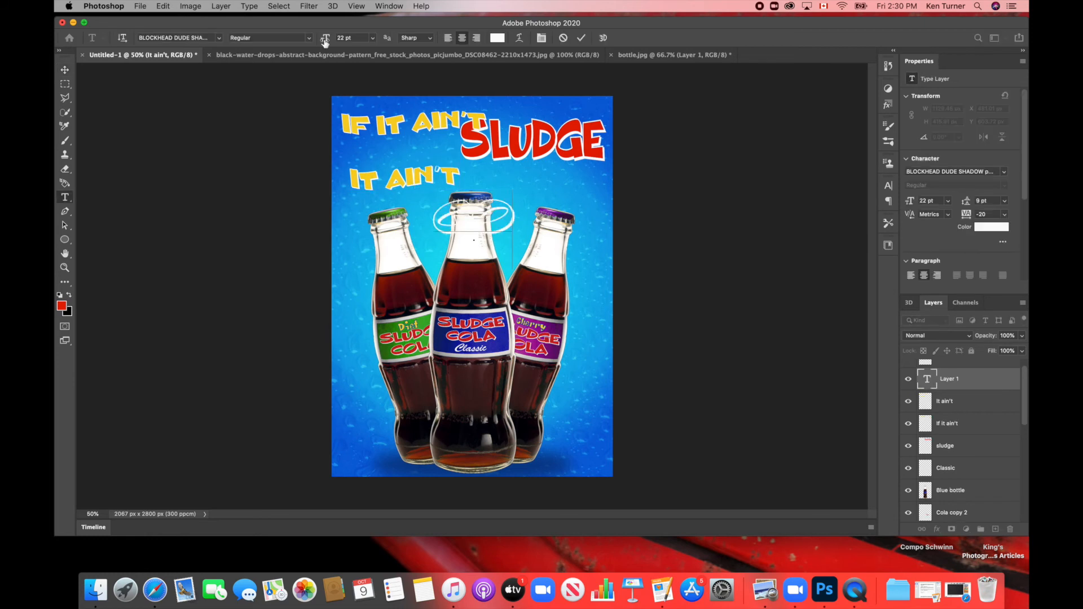
Add the word Good in white at 22 pt over the bottle necks and rasterize its layer.
key(super+Return)
key(g)
click(432, 227)
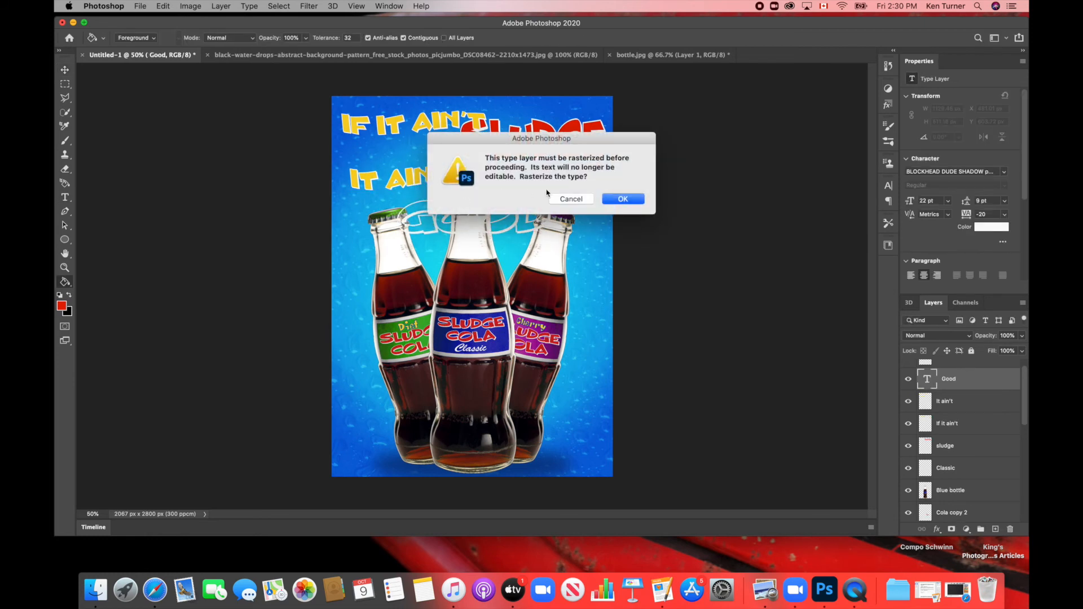
click(622, 200)
Fill every letter of GOOD with the red foreground colour.
click(429, 228)
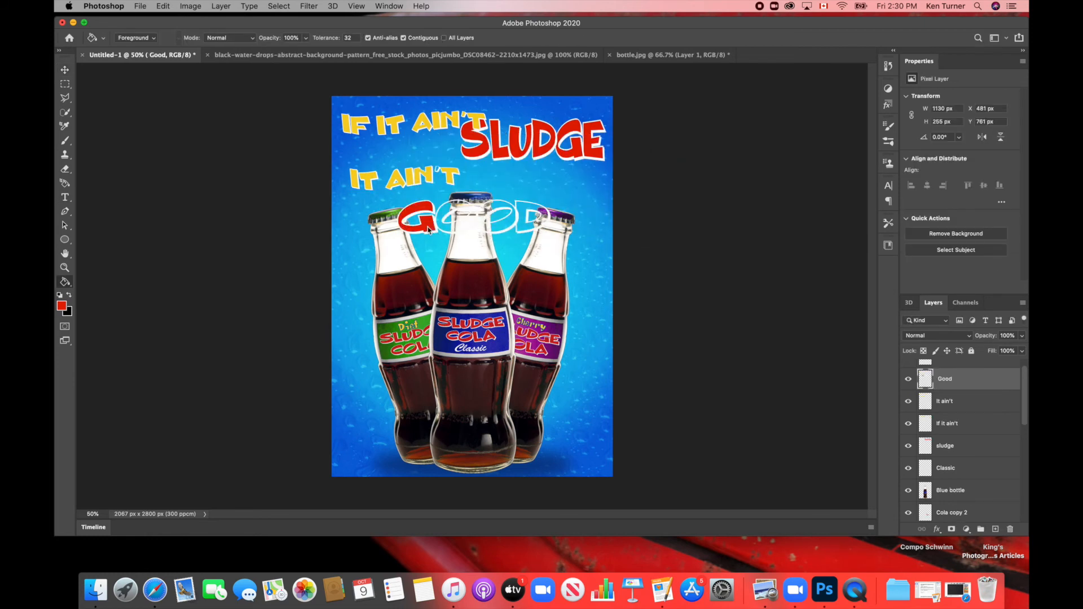
click(443, 227)
click(500, 229)
click(519, 211)
Move GOOD beside the It ain't line under SLUDGE and place the It ain't layer above the Good layer.
key(v)
mouse_move(499, 231)
mouse_down()
mouse_move(558, 195)
mouse_move(552, 201)
mouse_up()
drag(984, 404, 984, 379)
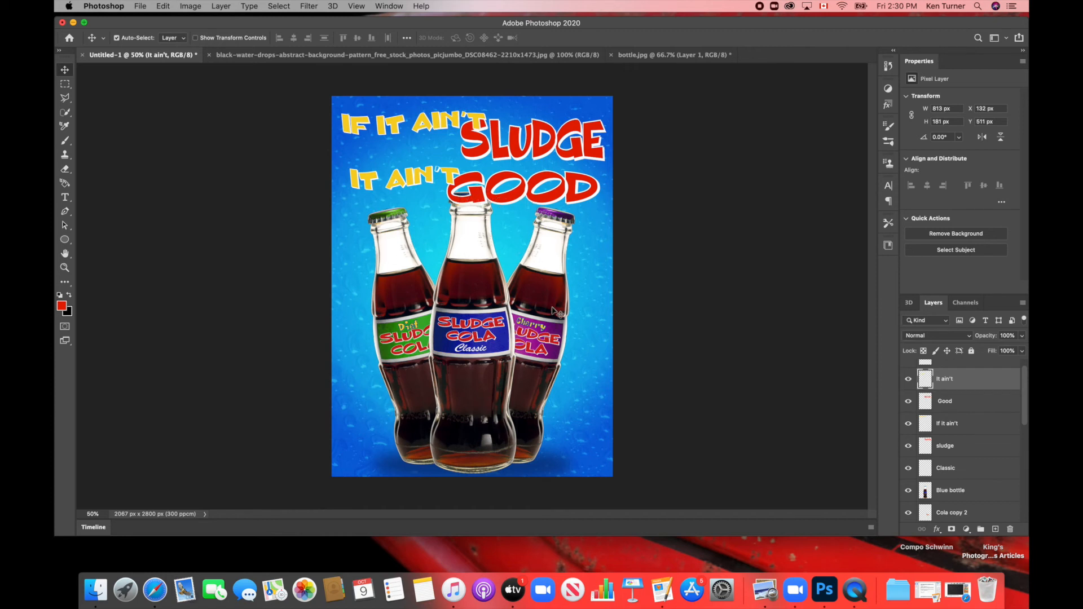
Select all the bottle and label layers from Classic down to Green bottle.
scroll(958, 405, down, 3)
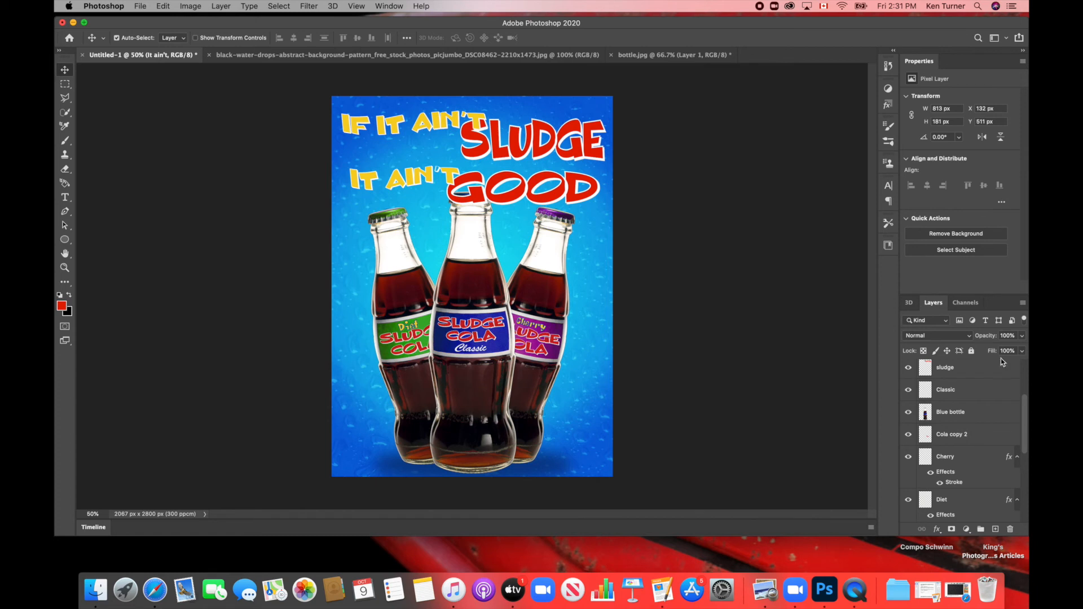
click(977, 398)
scroll(977, 397, down, 3)
scroll(977, 398, down, 4)
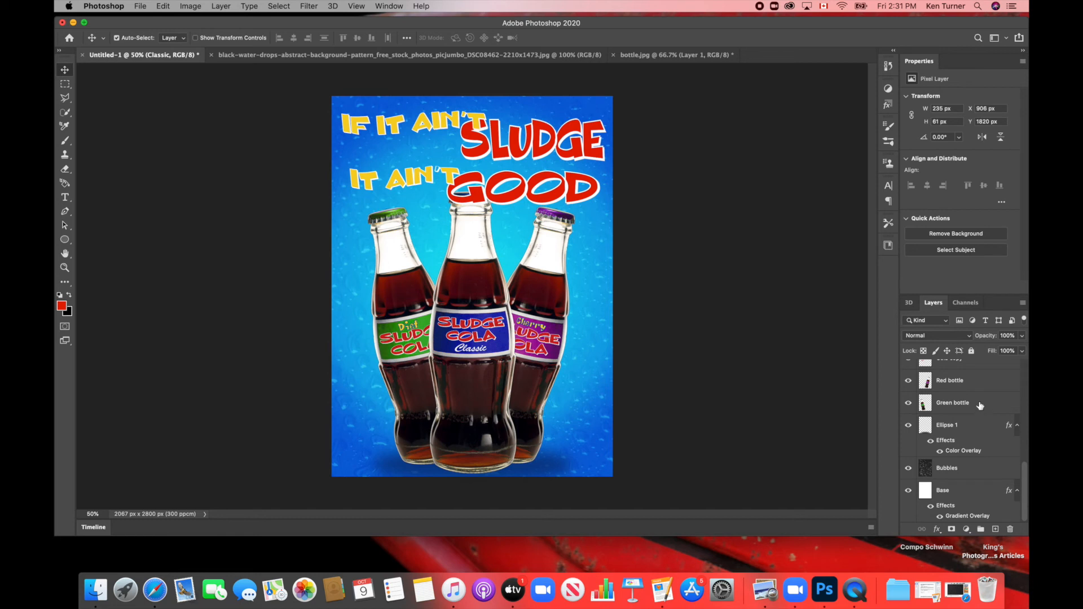
shift+click(980, 405)
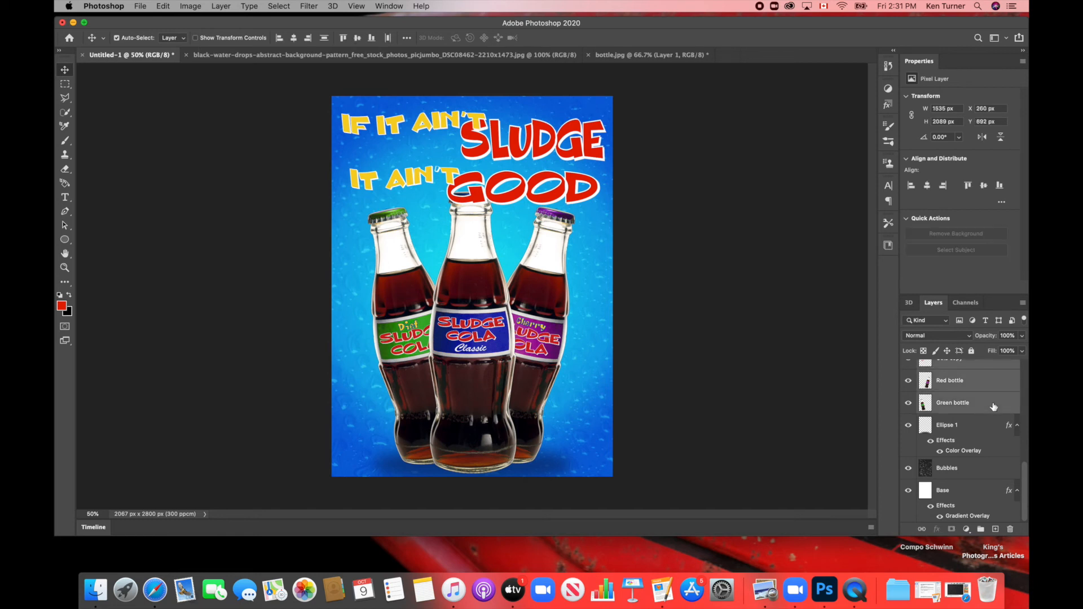
scroll(984, 418, up, 6)
click(986, 450)
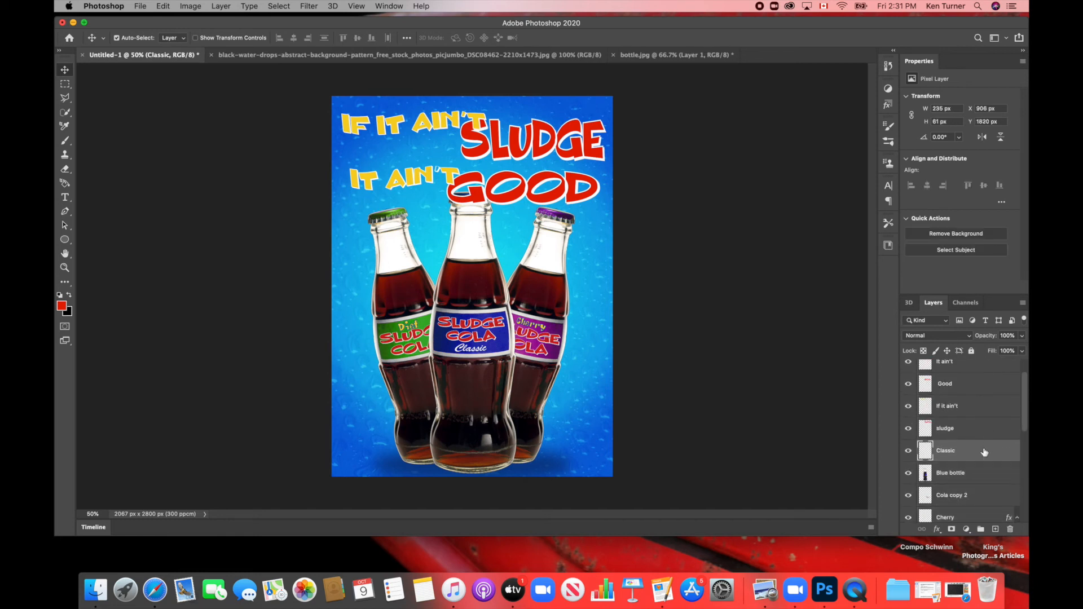
scroll(984, 451, down, 2)
scroll(984, 451, down, 5)
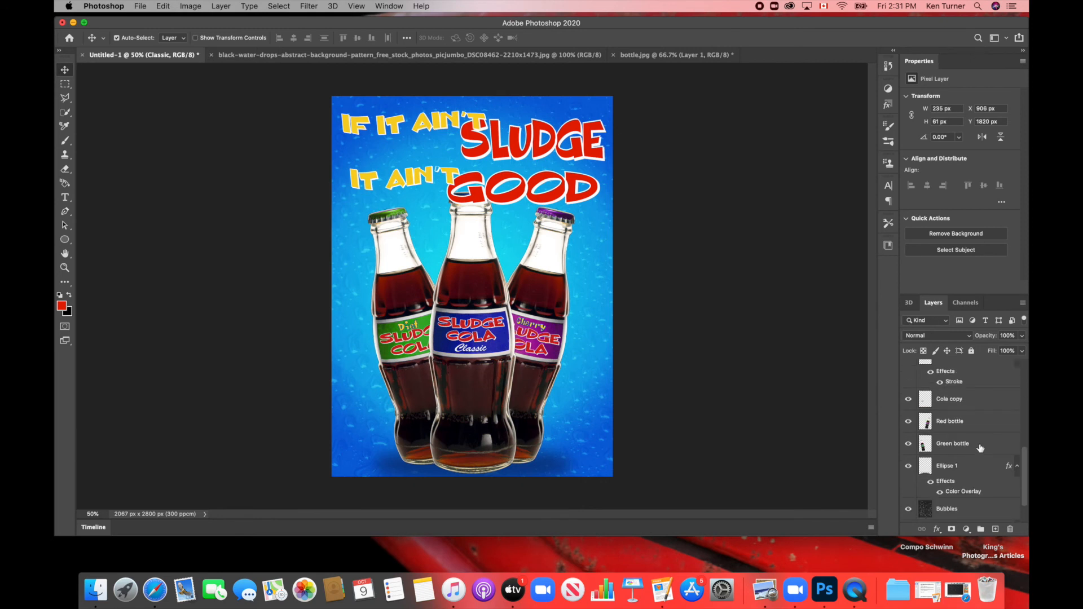
shift+click(980, 448)
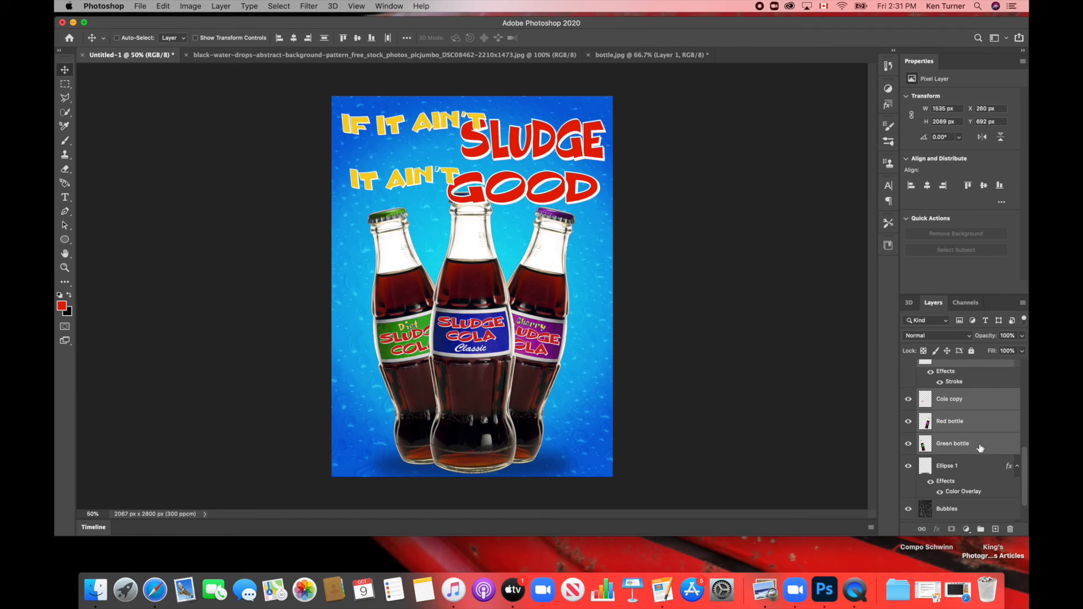
key(super+t)
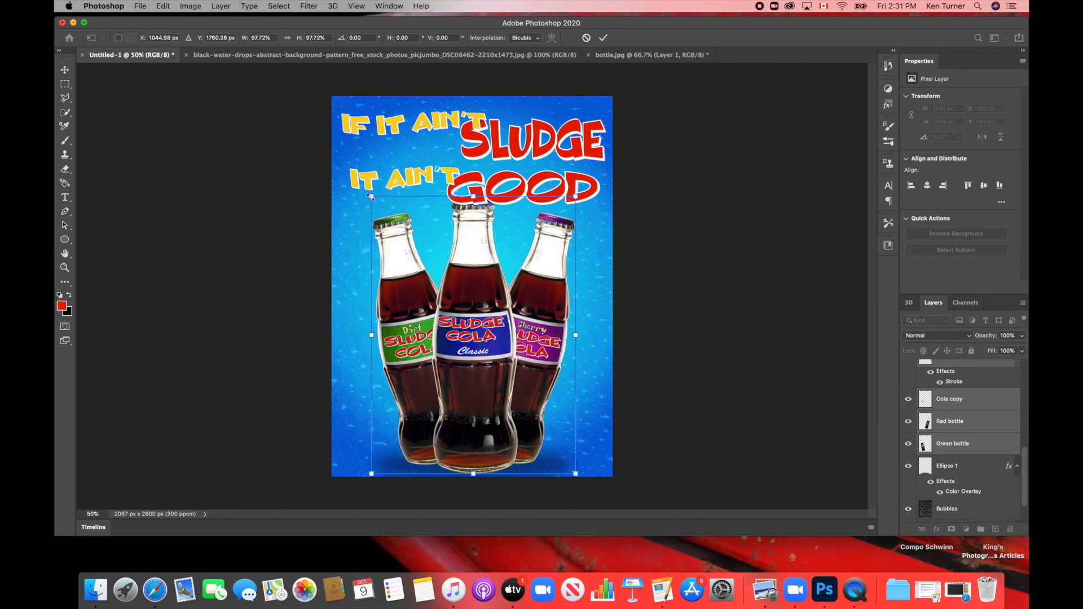
scroll(978, 432, up, 5)
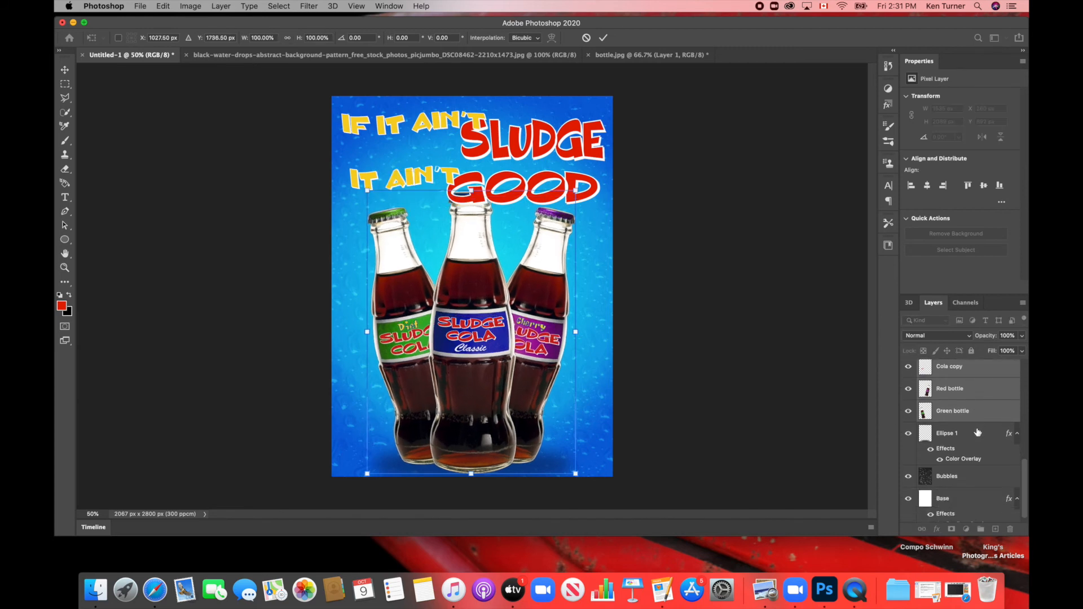
scroll(982, 445, down, 8)
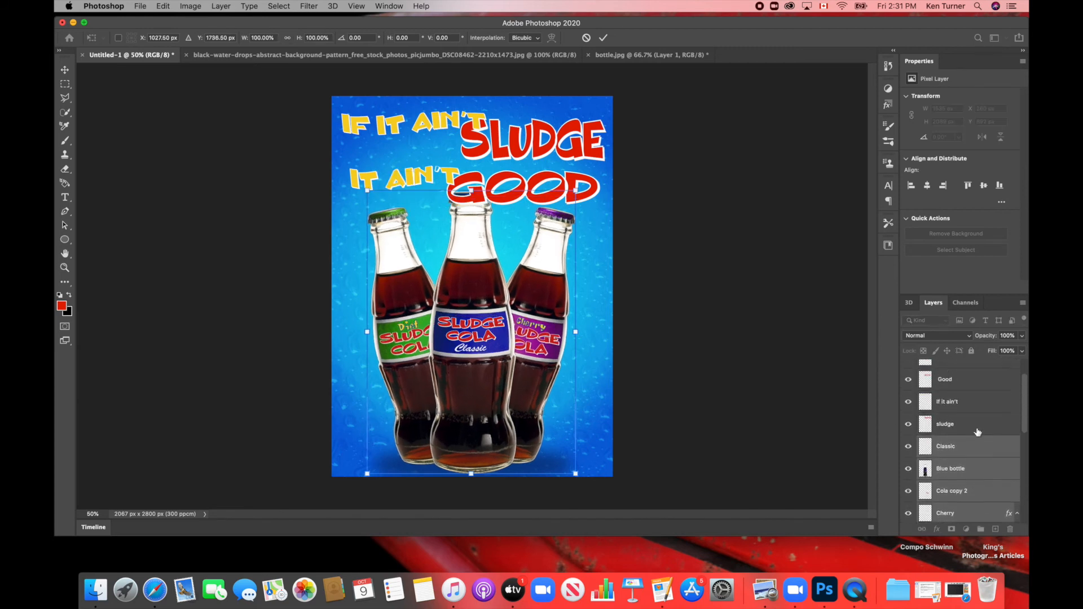
scroll(985, 451, up, 8)
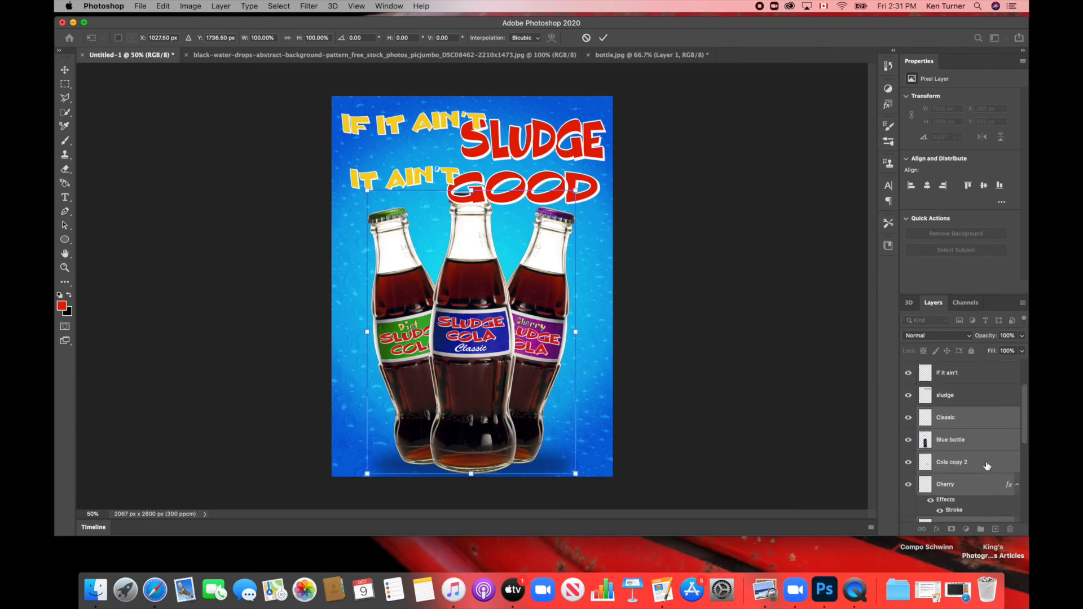
key(Return)
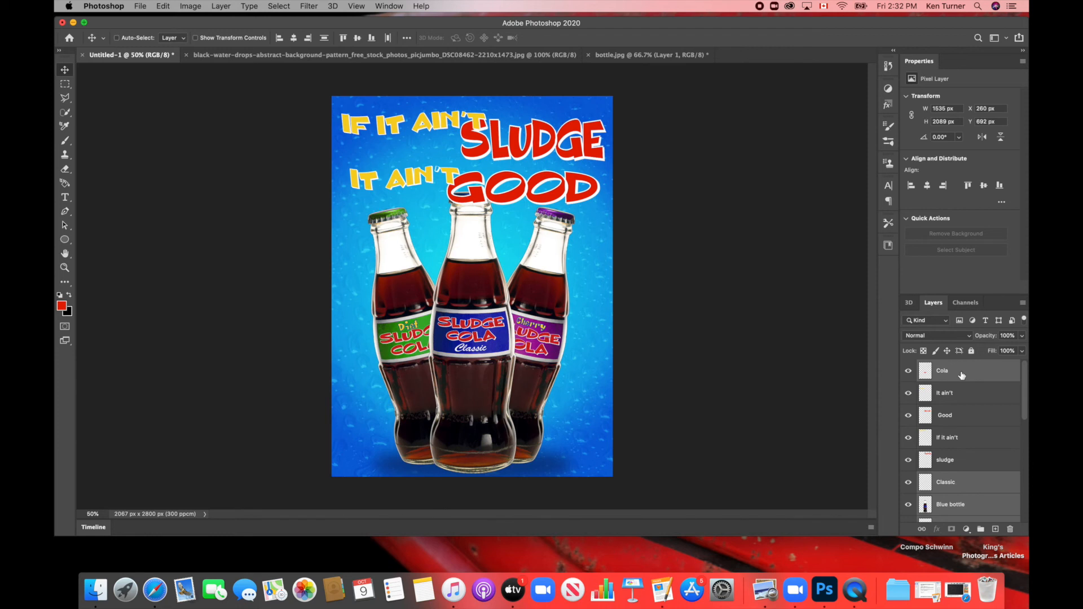
Scale the three bottles and their label text, including the Cola layer, down to about 1485 × 2021 px.
key(super+t)
drag(368, 192, 373, 200)
key(Return)
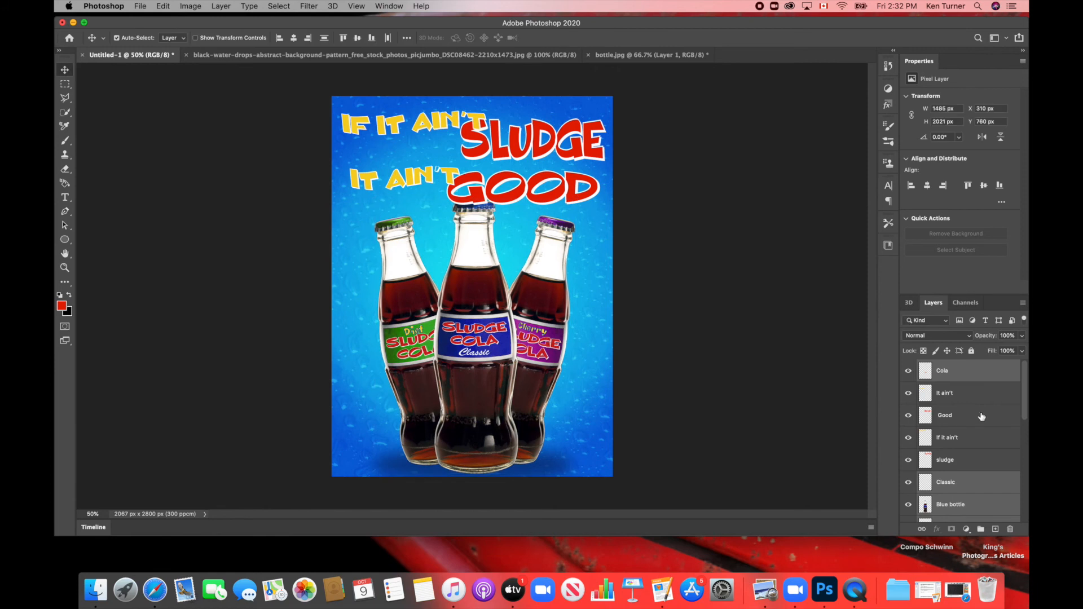
Move the It ain't and Good layers directly below the Blue bottle layer.
click(982, 396)
shift+click(975, 418)
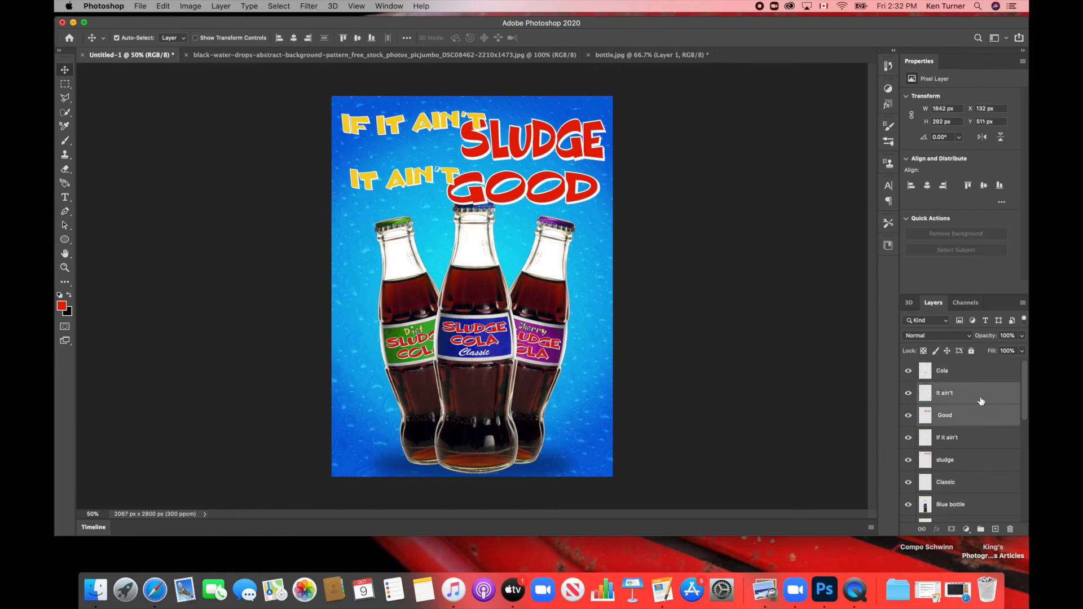
drag(982, 399, 979, 518)
Nudge the word GOOD slightly right and up.
click(976, 504)
key(Right)
key(Right)
key(Up)
key(Up)
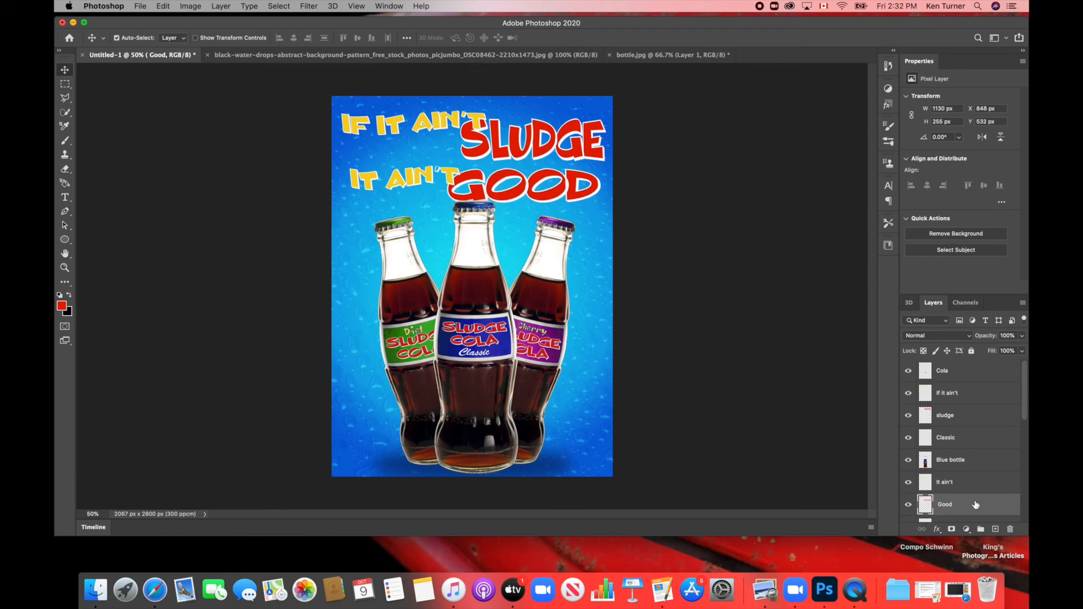
Add a drop shadow to the If it ain't layer and set the shadow colour to deep blue 0618a1.
shift+click(975, 482)
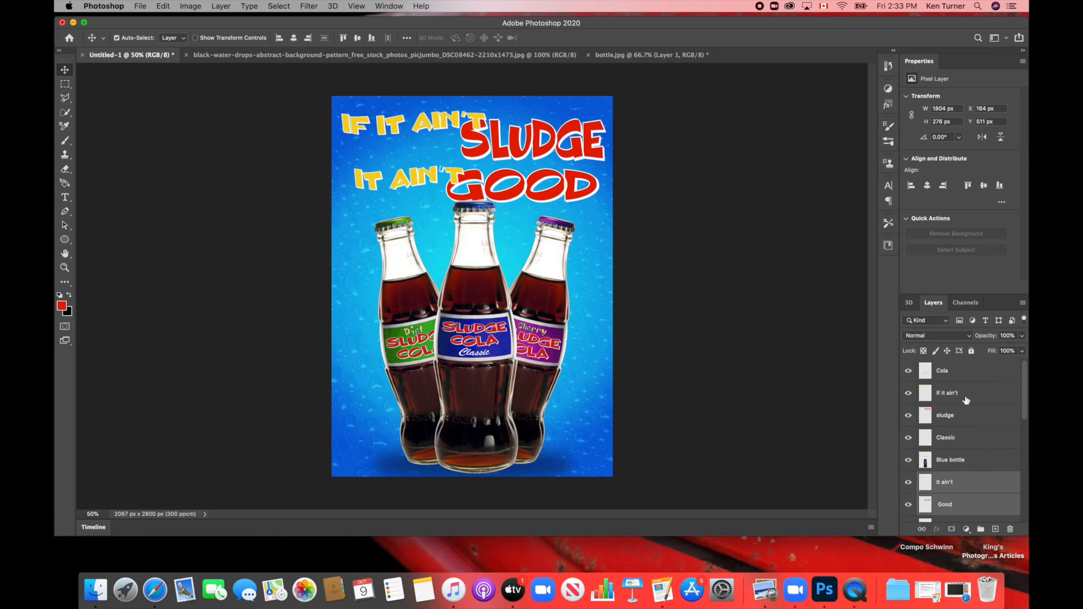
click(991, 398)
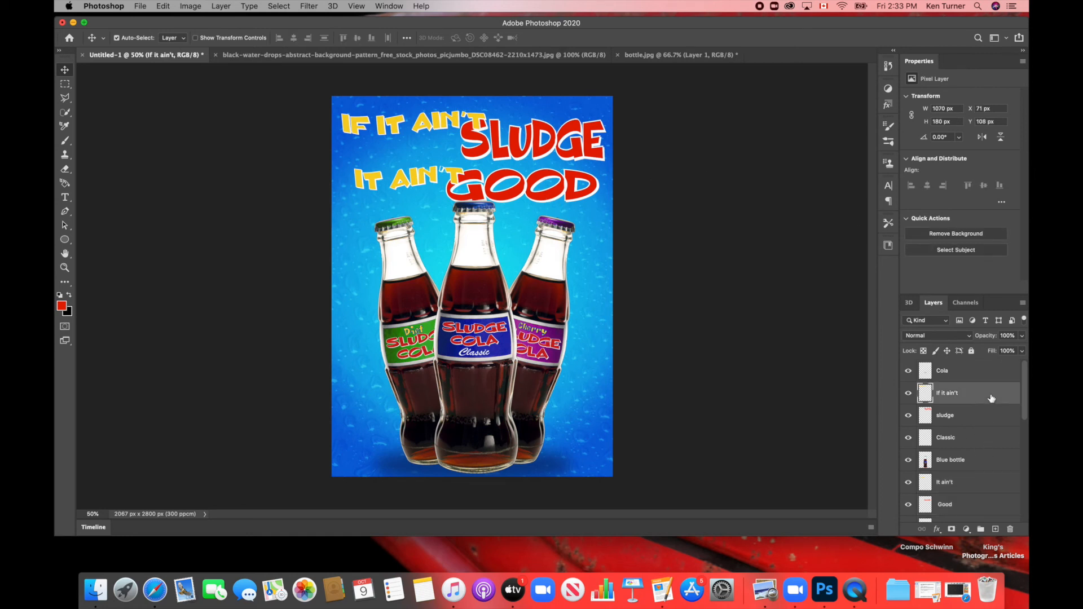
click(938, 530)
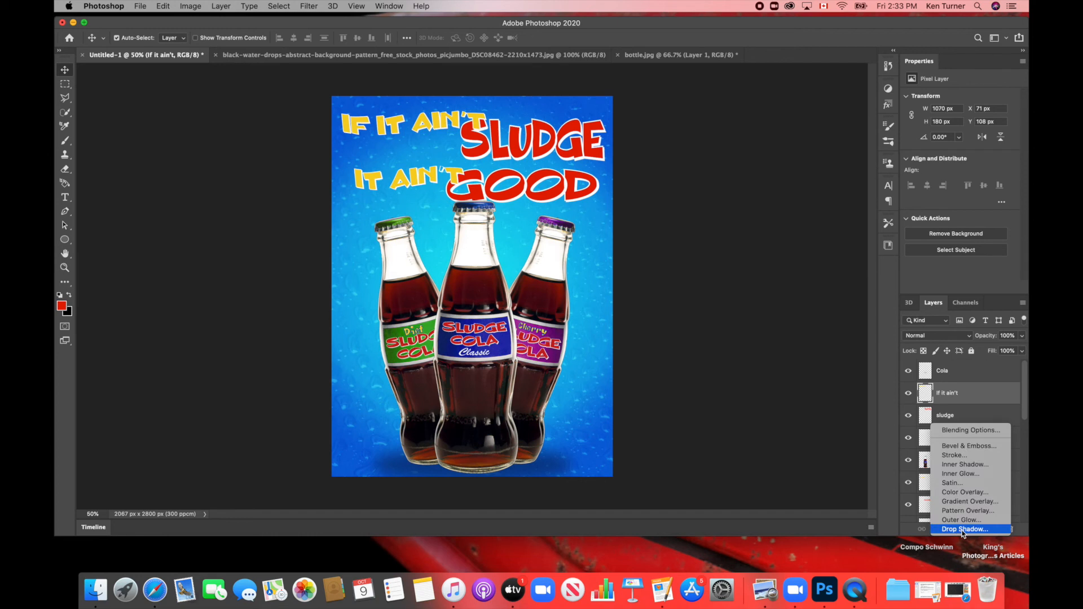
click(964, 530)
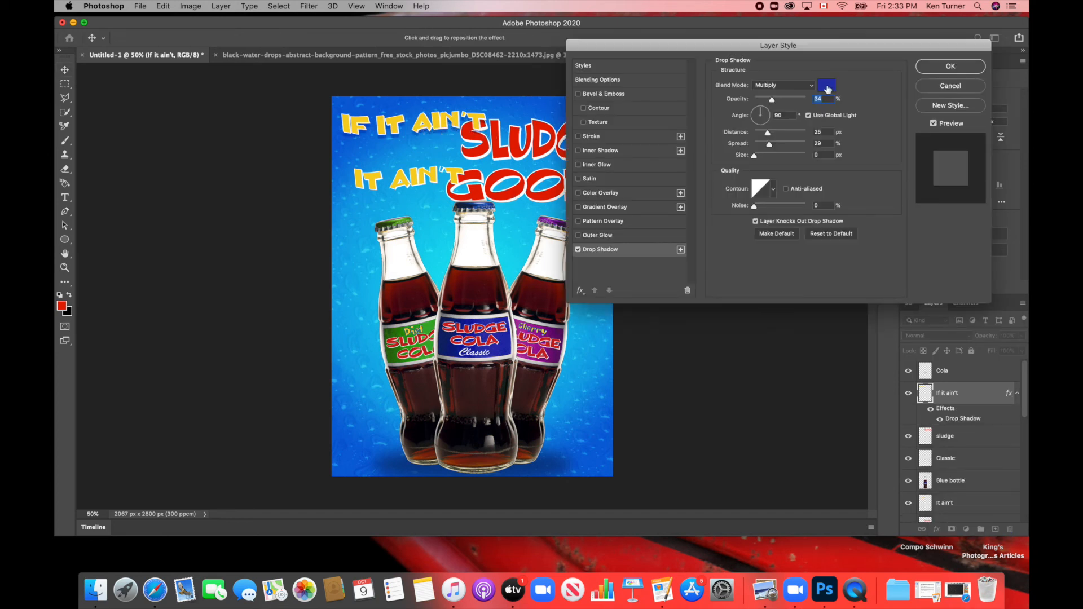
click(827, 88)
mouse_move(681, 341)
mouse_down()
mouse_move(701, 302)
mouse_move(701, 313)
mouse_up()
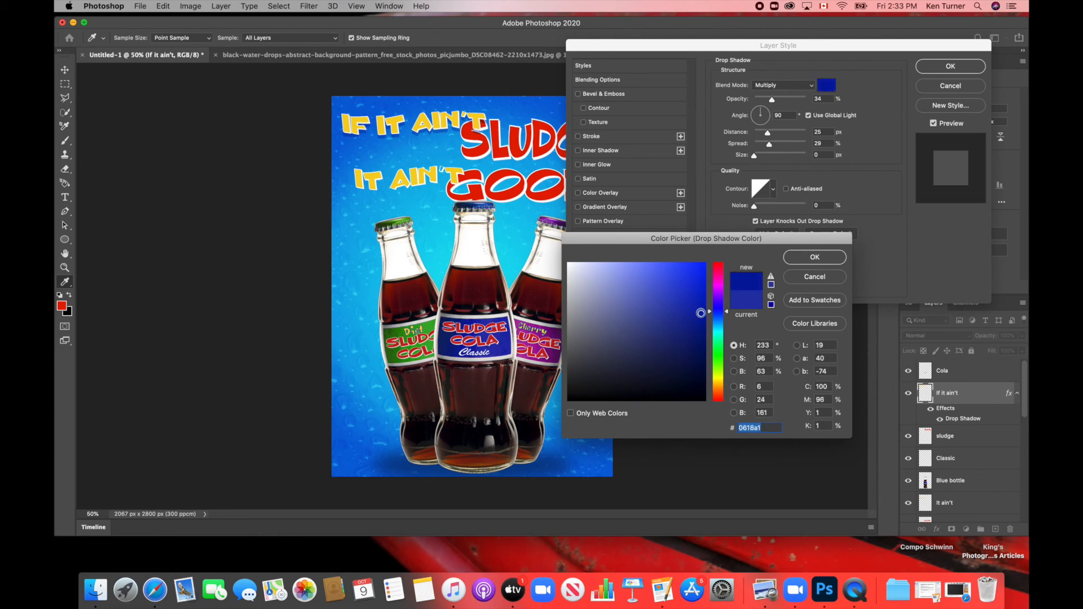
key(Return)
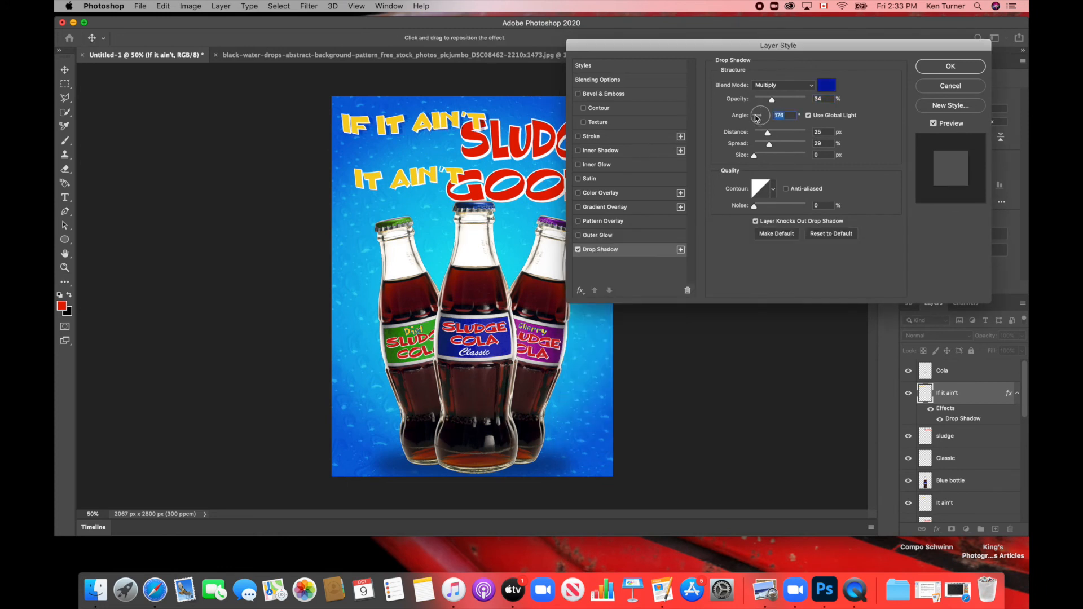
Set the If it ain't drop shadow to a 45° angle, Normal blend mode and 72% opacity.
click(767, 113)
drag(763, 125, 779, 102)
click(788, 85)
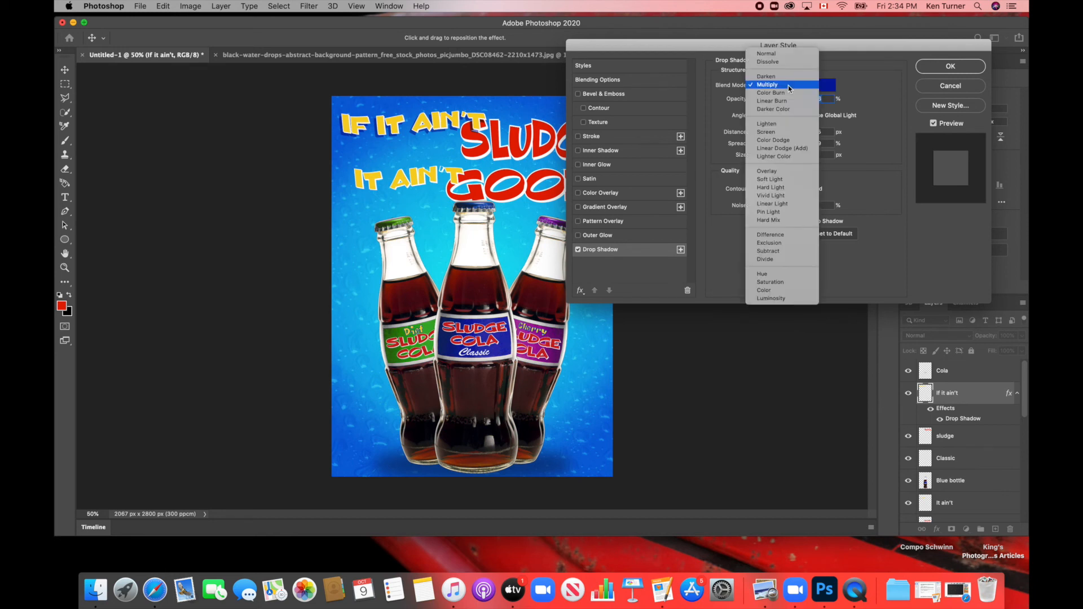
click(791, 53)
drag(782, 102, 791, 102)
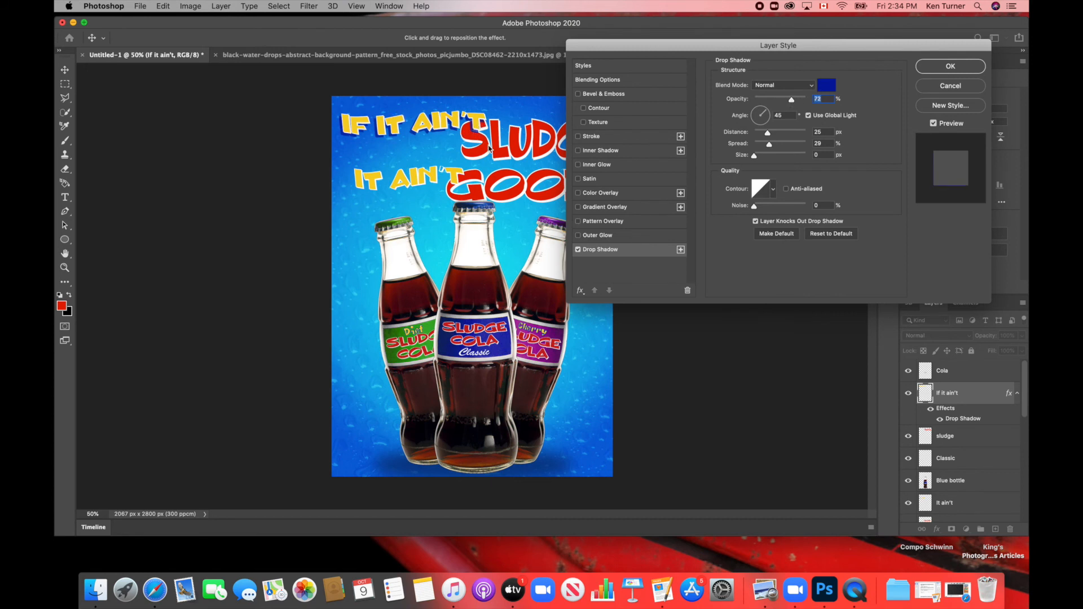
key(Return)
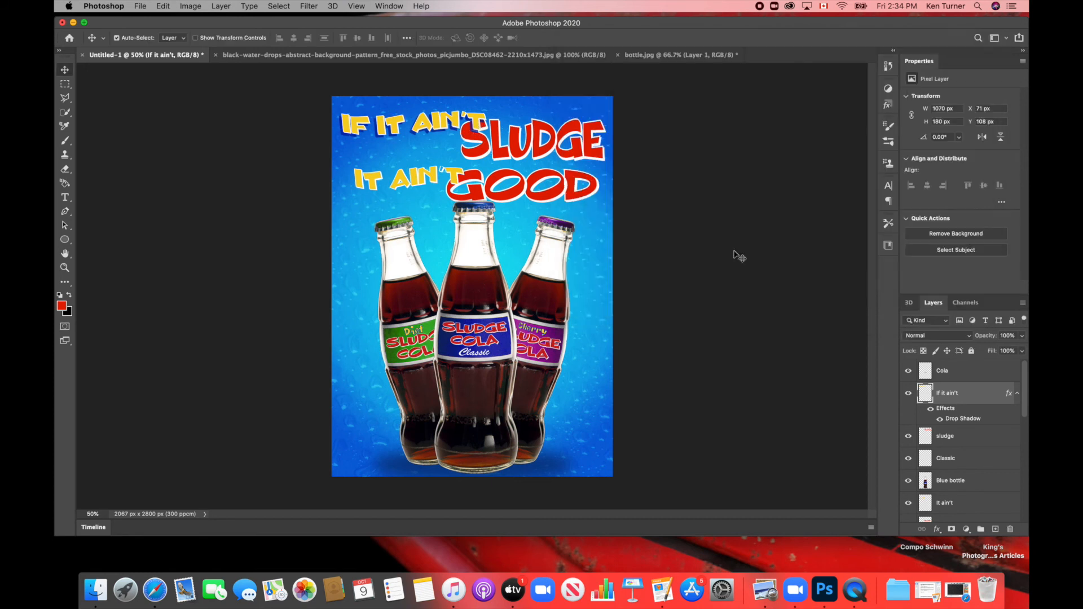
Apply the same blue drop shadow to the sludge, It ain't and Good layers.
double_click(983, 440)
click(938, 66)
scroll(976, 394, down, 3)
click(976, 454)
click(937, 529)
click(956, 529)
click(950, 66)
click(959, 497)
click(937, 529)
click(956, 526)
click(946, 67)
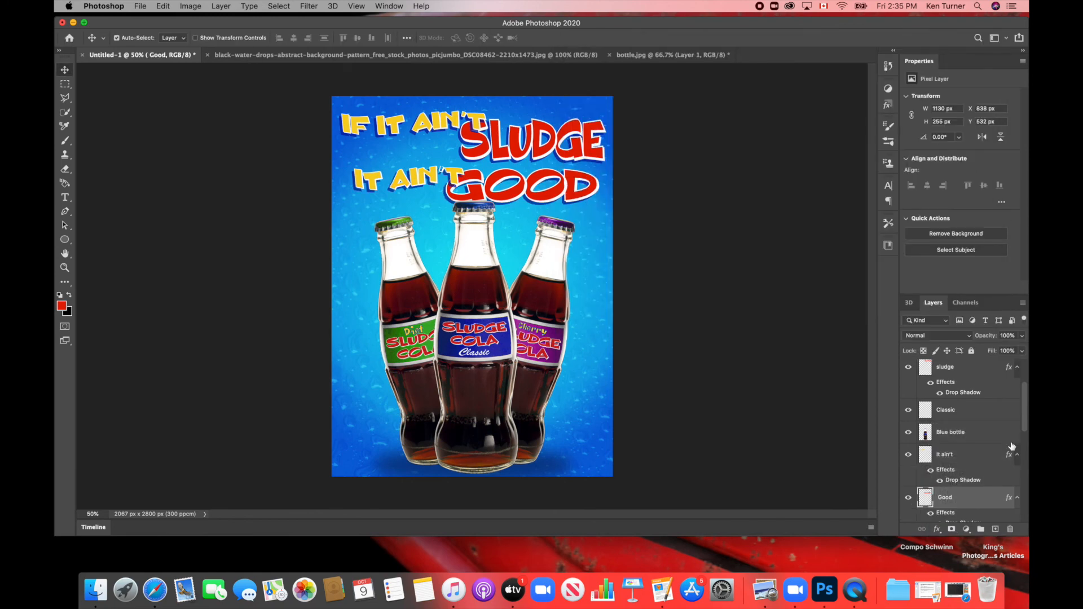
Nudge the If it ain't text to X 55, Y 64 px and the It ain't text to X 154, Y 479 px.
click(969, 458)
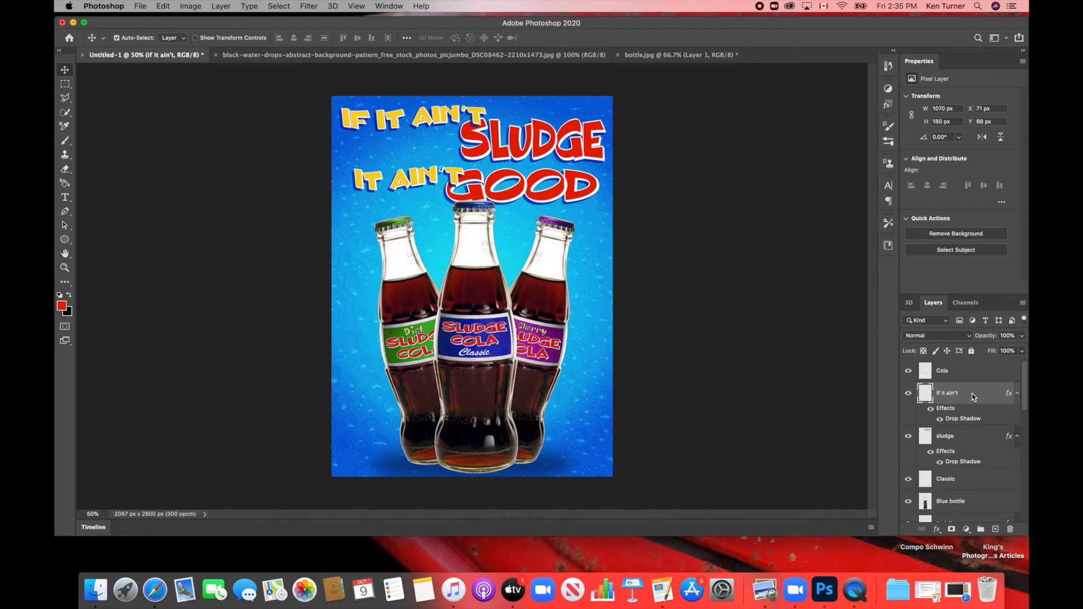
scroll(975, 498, up, 1)
key(shift+Up)
key(shift+Up)
key(shift+Up)
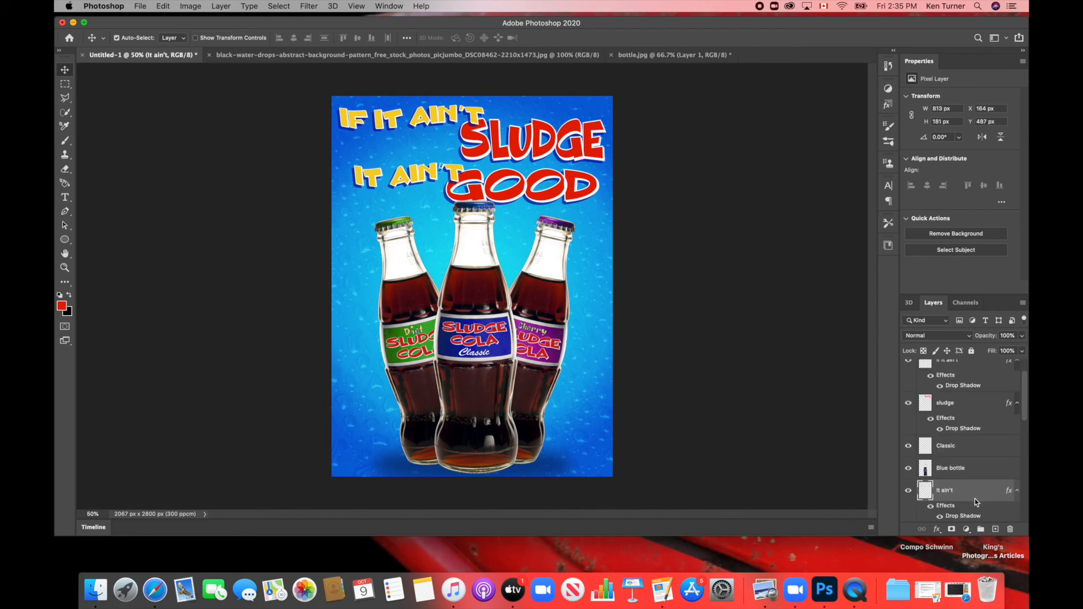
key(shift+Left)
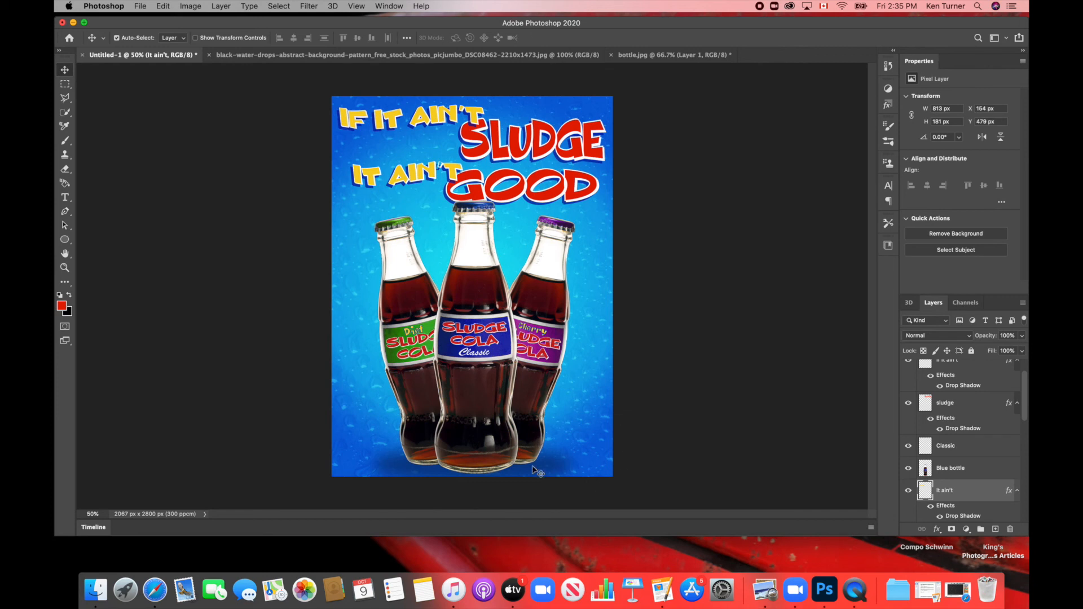
Draw a red circle about 908 px in diameter extending past the ad's lower-right corner.
click(65, 242)
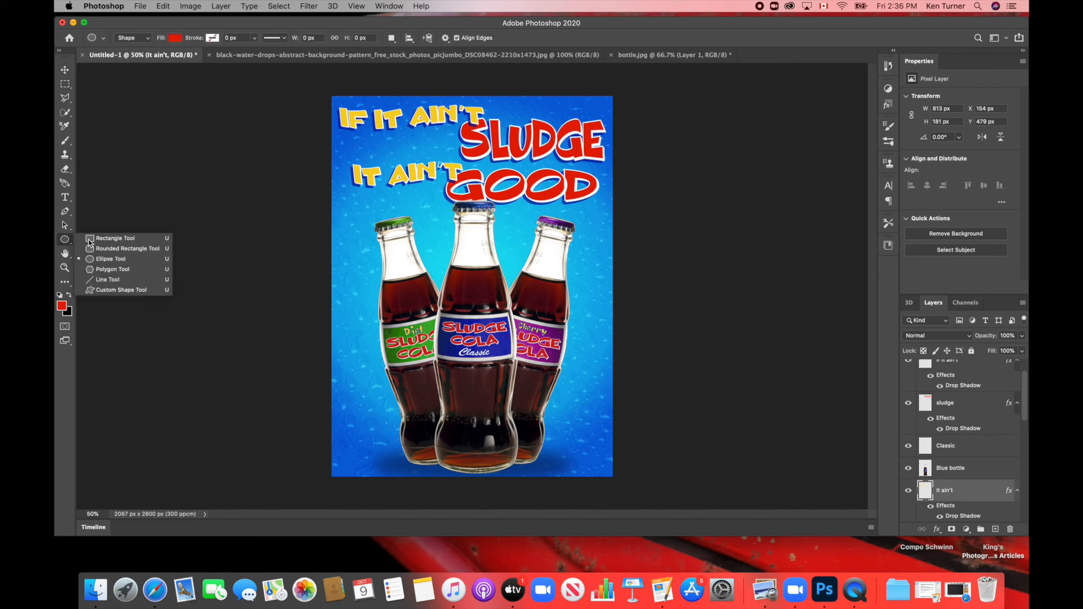
click(112, 259)
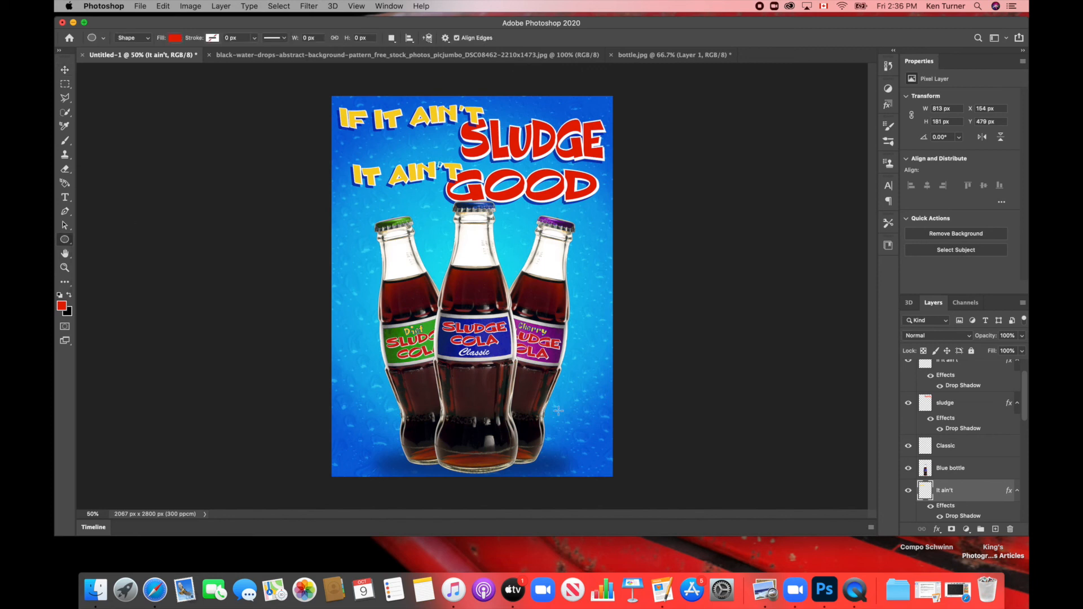
drag(557, 411, 682, 536)
key(v)
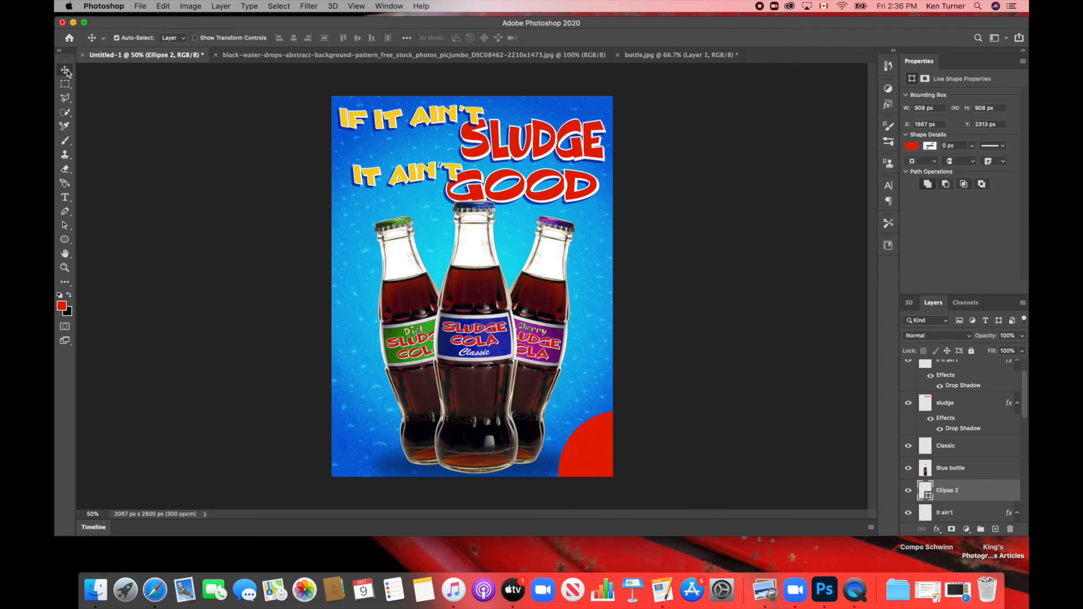
Move the red circle to about X 1291, Y 2099 px and place its layer directly above Blue bottle.
drag(602, 459, 551, 424)
drag(988, 491, 979, 457)
drag(570, 417, 568, 427)
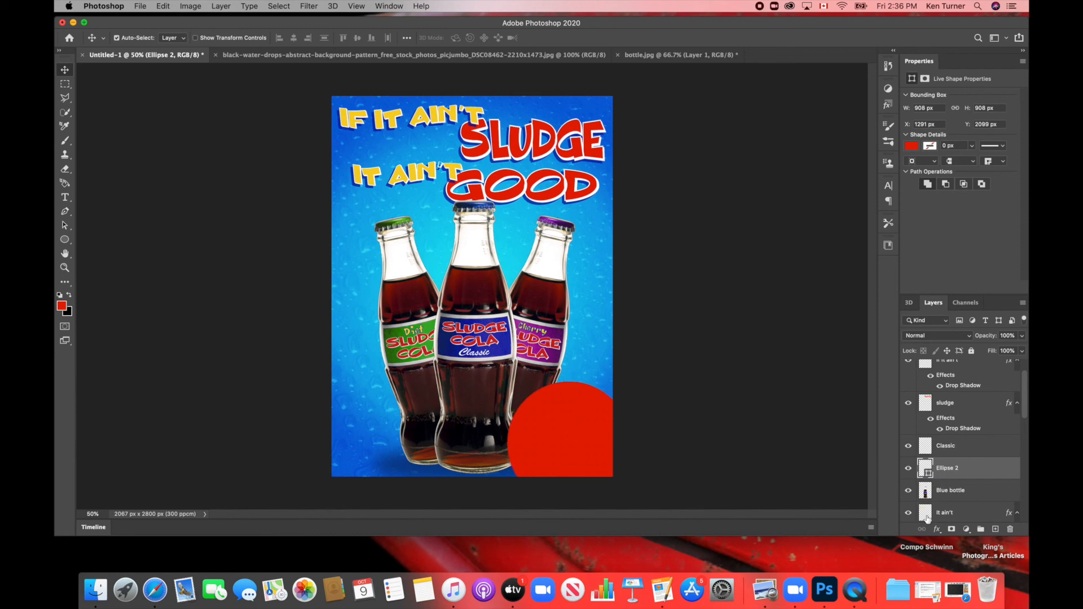
Add a radial gradient overlay to the circle and set its inner colour stop to yellow f5df25.
click(937, 529)
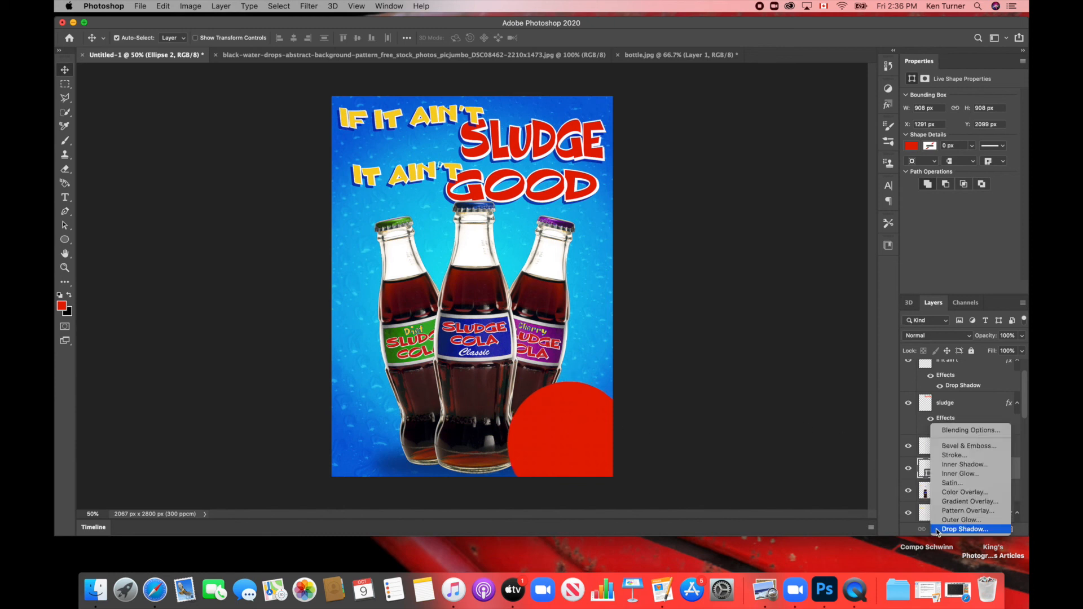
click(981, 501)
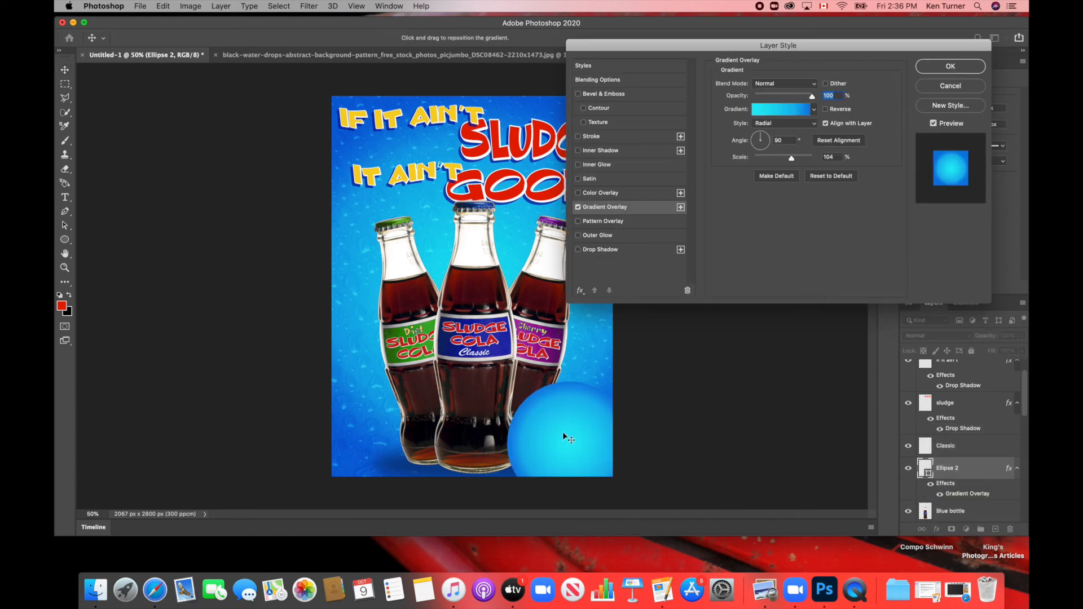
click(784, 110)
double_click(436, 340)
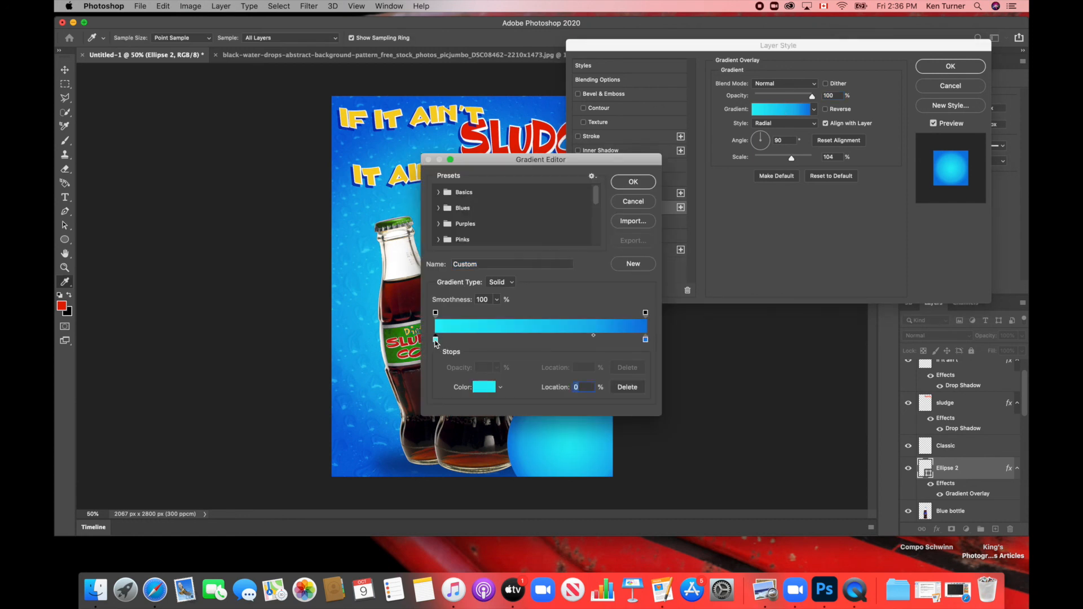
click(724, 383)
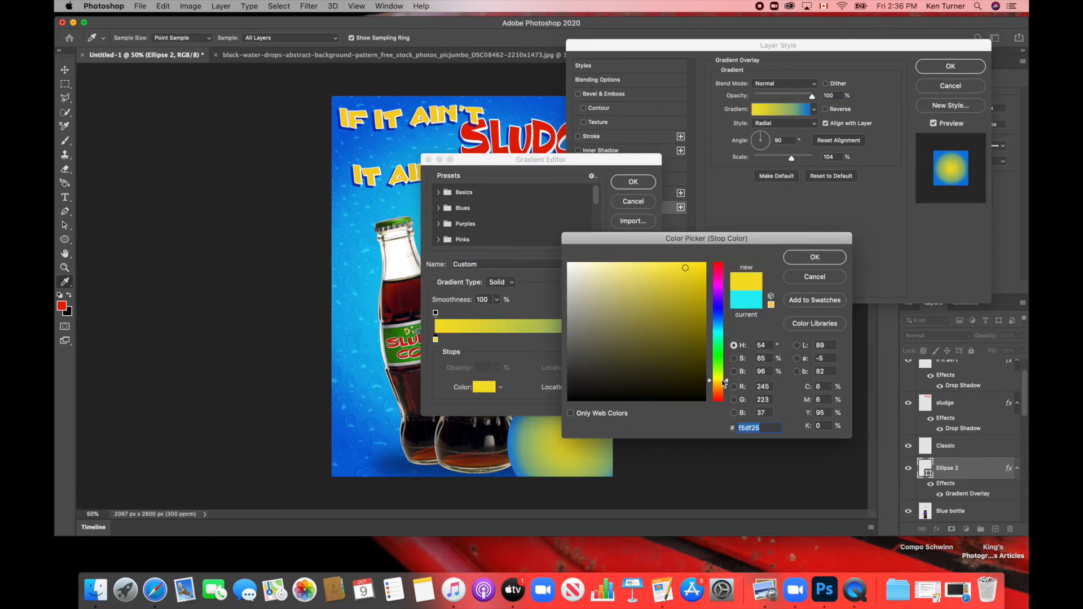
key(Return)
Set the circle gradient's outer colour stop to orange e3950d and apply the overlay.
double_click(645, 340)
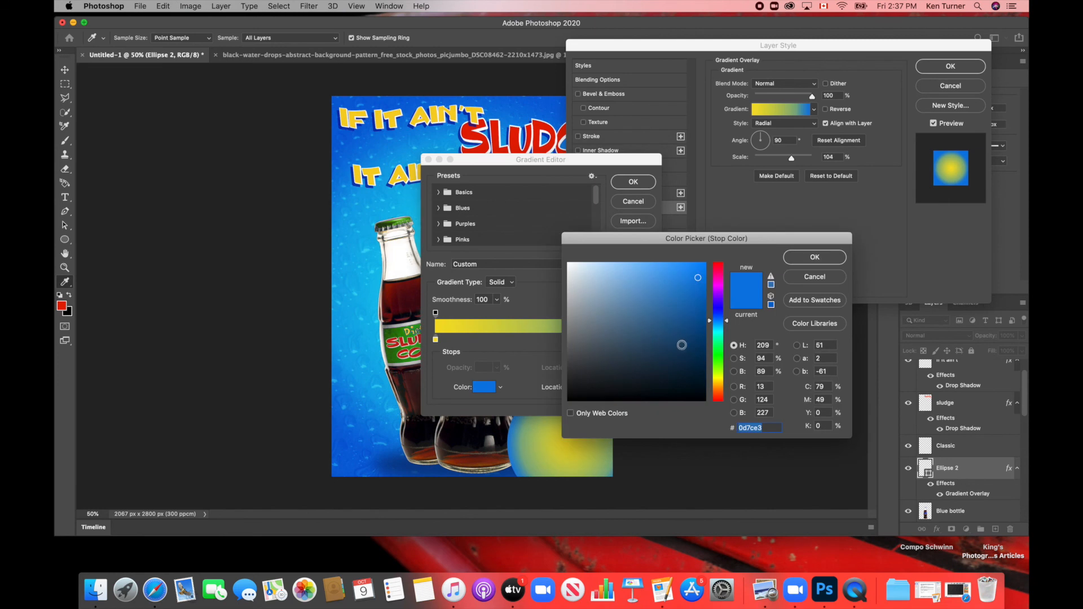
click(719, 387)
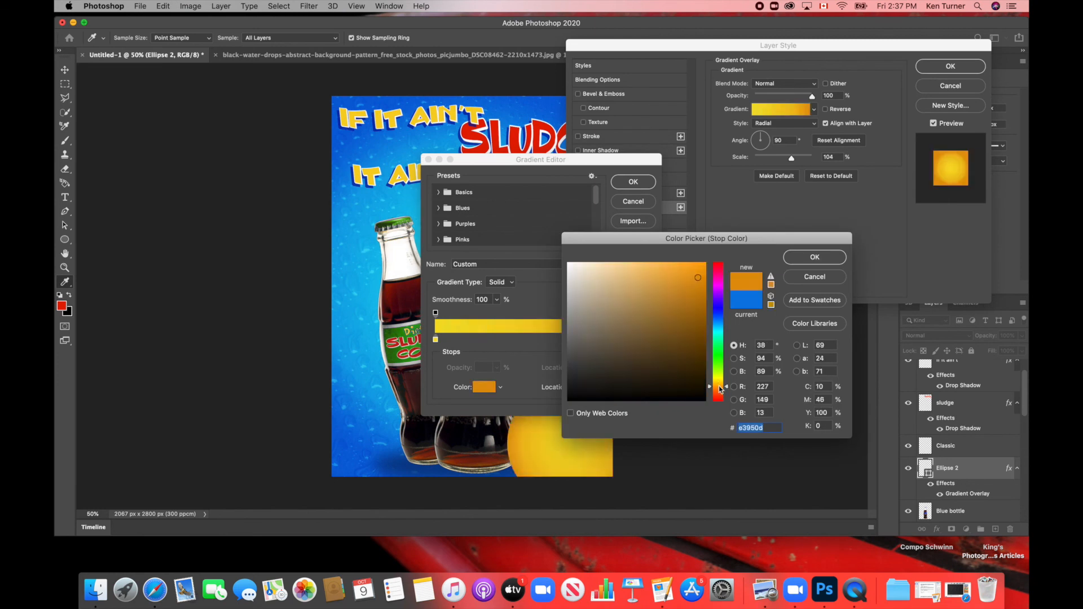
click(809, 258)
click(585, 335)
click(640, 186)
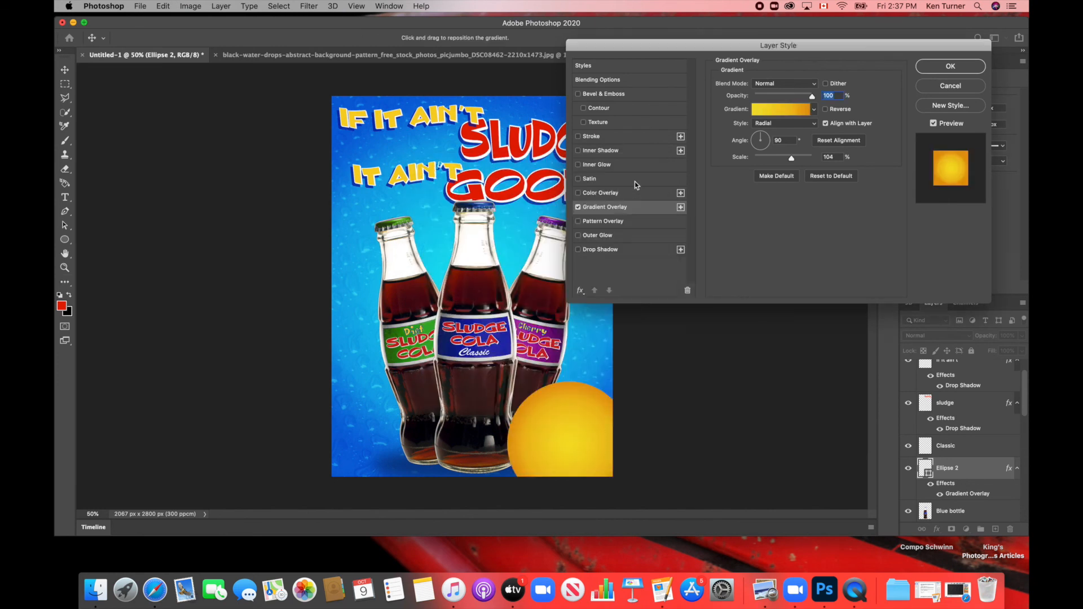
click(952, 67)
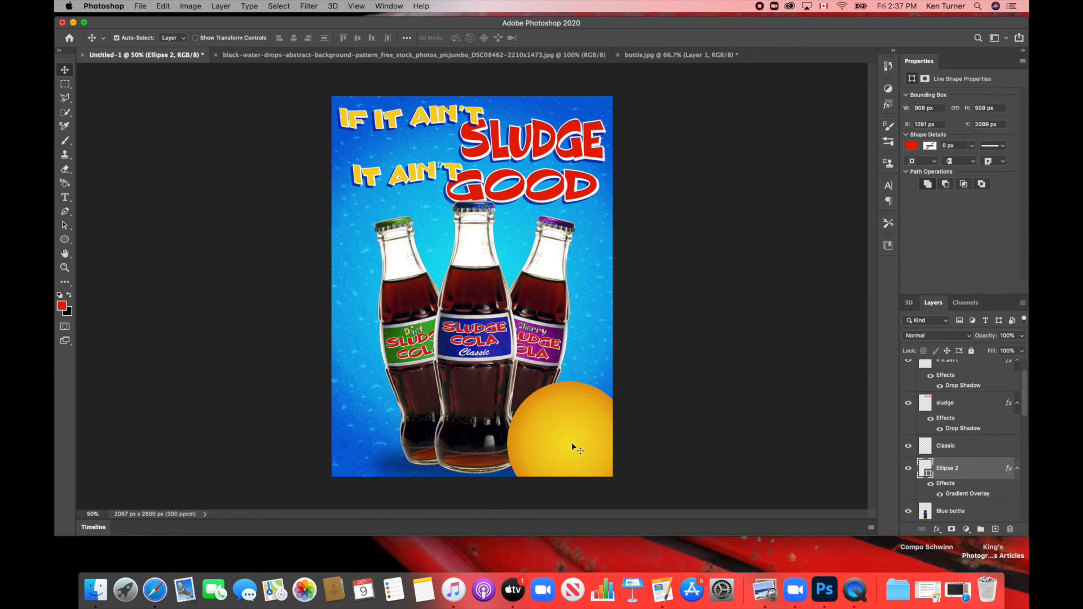
Fill each letter of the If it ain't text with orange sampled from the circle, using the Paint Bucket.
scroll(958, 463, up, 2)
click(959, 393)
key(i)
click(65, 281)
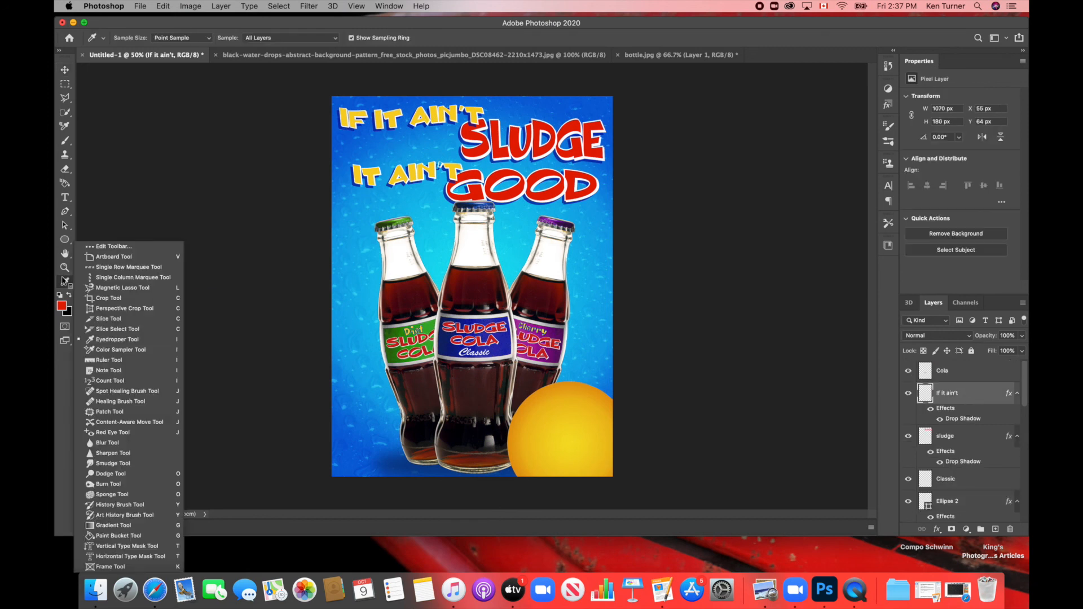
click(116, 535)
alt+click(518, 424)
click(345, 120)
click(356, 120)
click(379, 121)
click(394, 121)
click(426, 121)
click(436, 119)
click(452, 118)
click(475, 117)
Fill each letter of the It ain't text with the same sampled orange.
scroll(972, 460, down, 3)
click(970, 485)
click(360, 177)
click(372, 177)
click(398, 176)
click(415, 173)
click(430, 173)
click(454, 173)
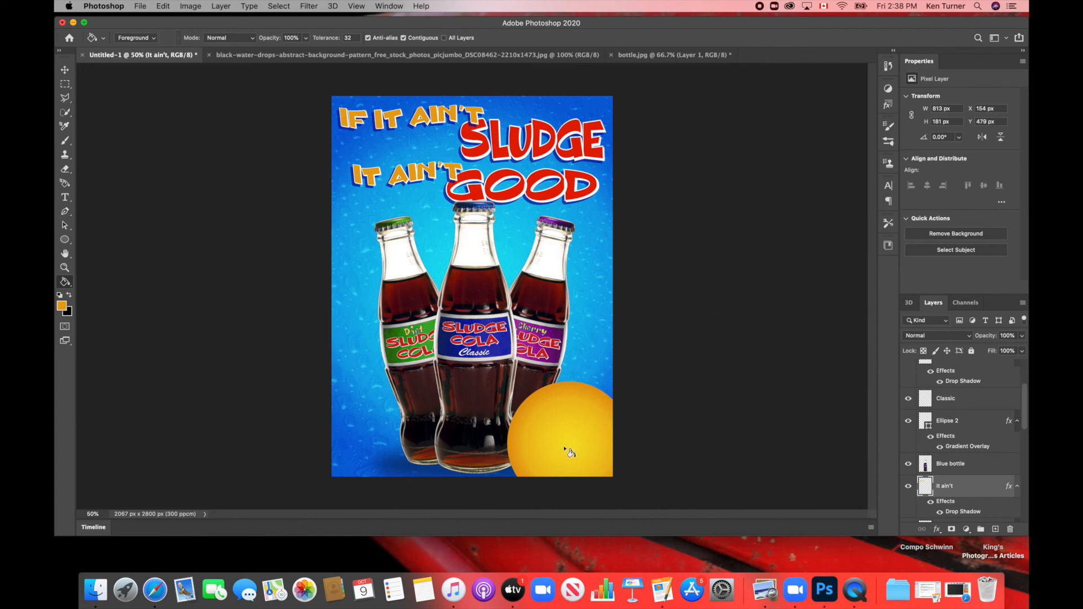
Add the text "Now with" in Arial Black and colour it black, 000000.
click(66, 197)
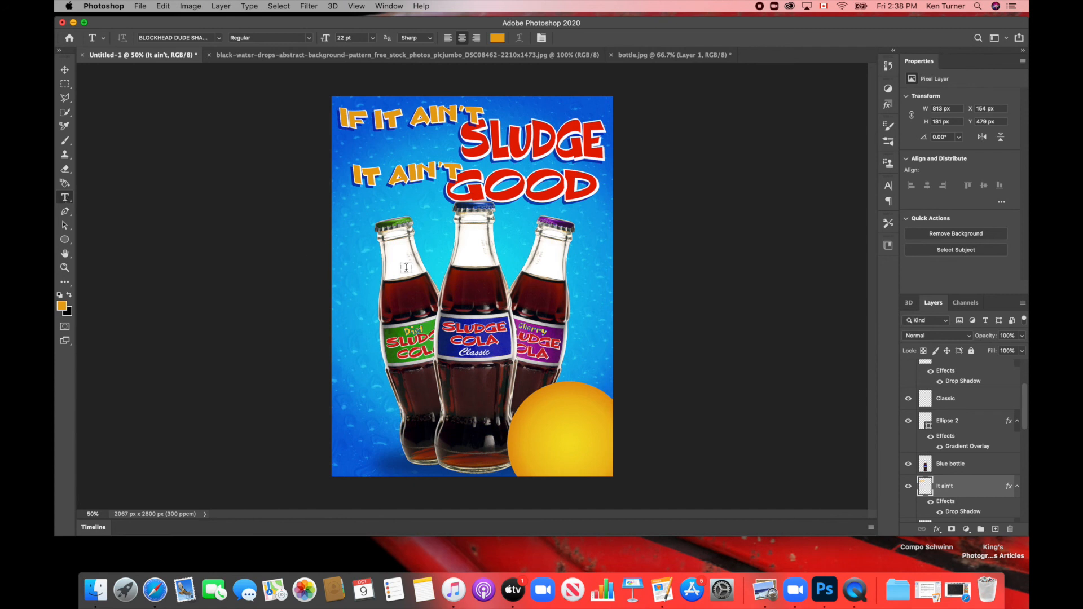
click(367, 368)
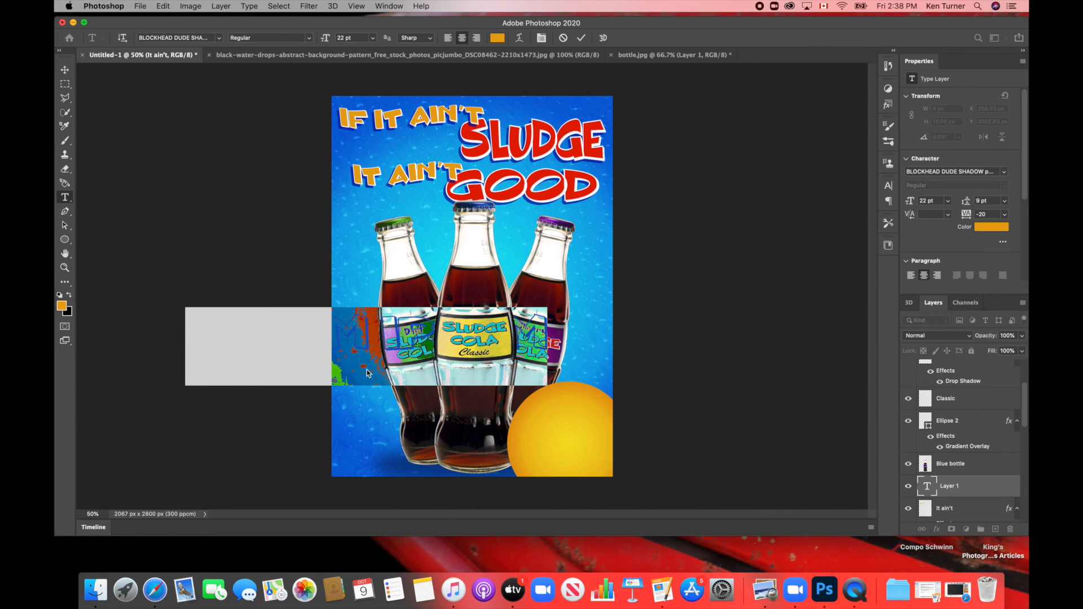
text(Now)
key(super+a)
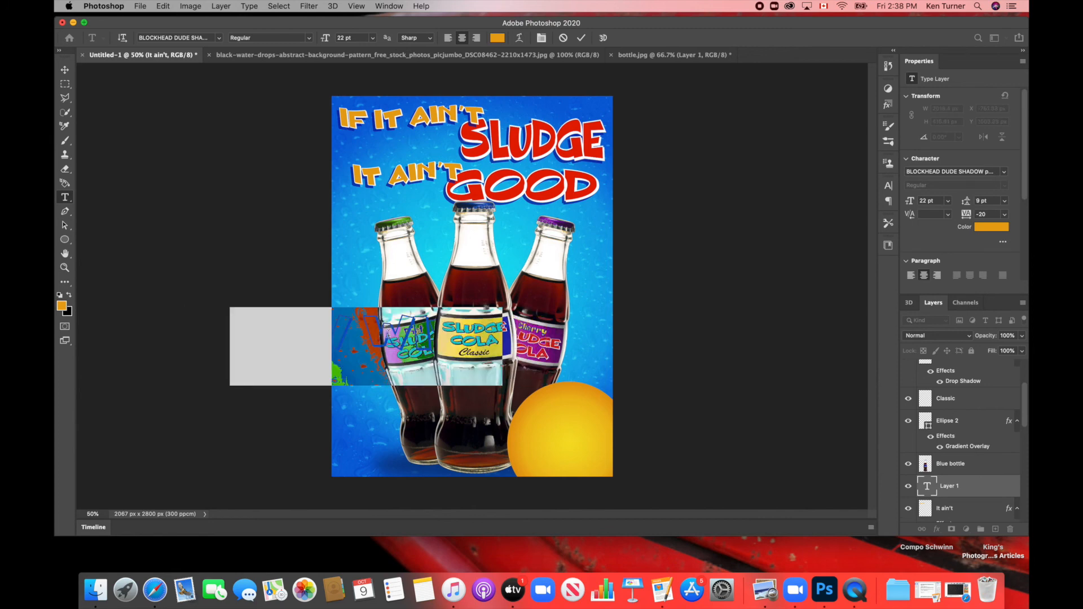
click(219, 39)
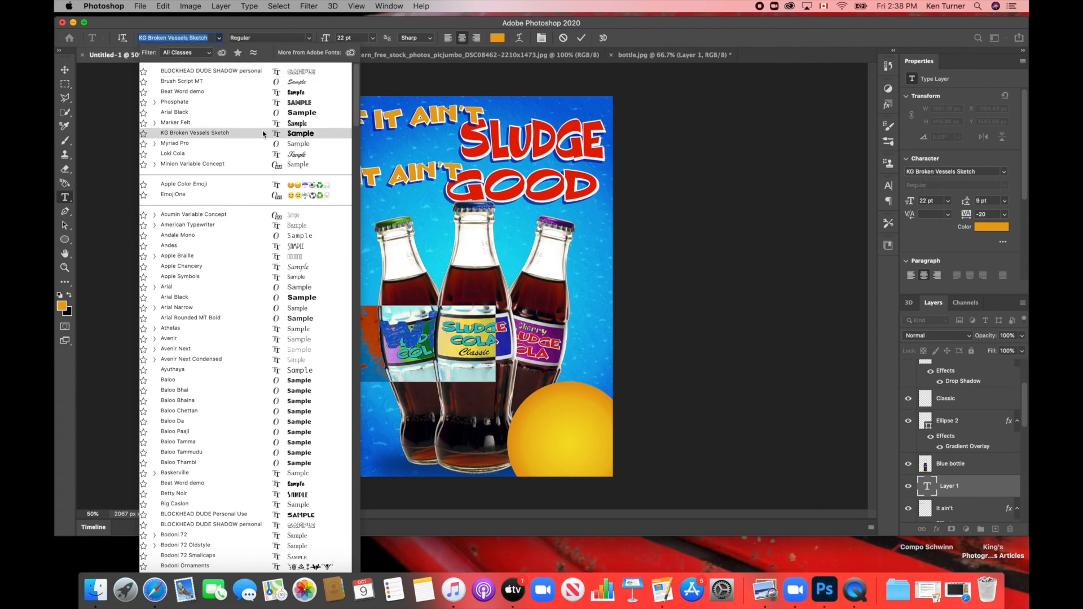
click(304, 112)
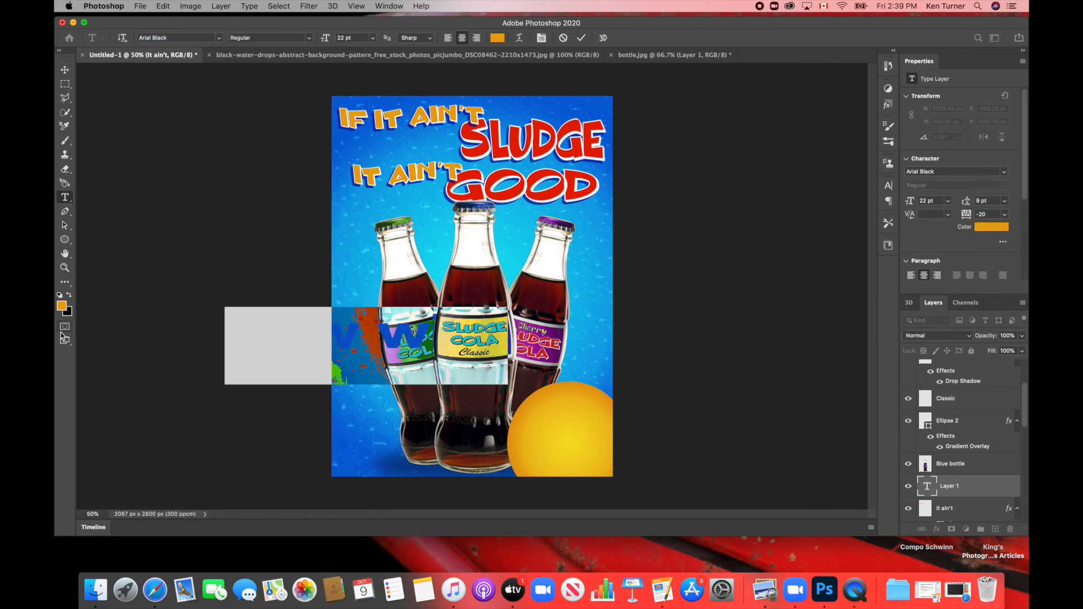
click(998, 231)
text(000000)
key(Return)
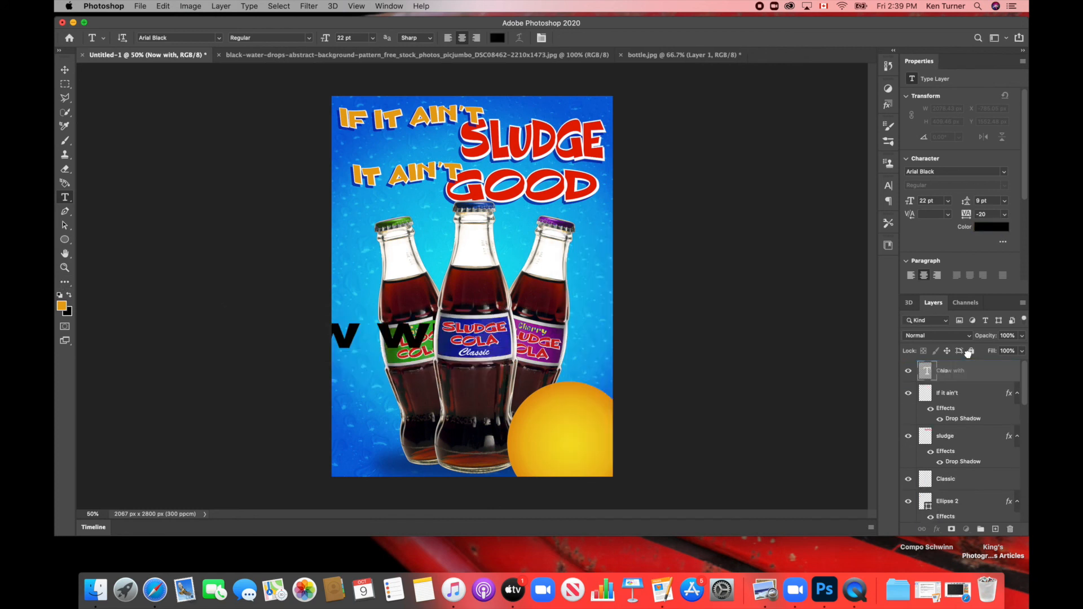
Set the Now with text to 6 pt and position it across the upper part of the yellow circle, with its layer on top.
click(64, 69)
drag(421, 336, 526, 342)
drag(916, 202, 909, 203)
drag(486, 341, 581, 407)
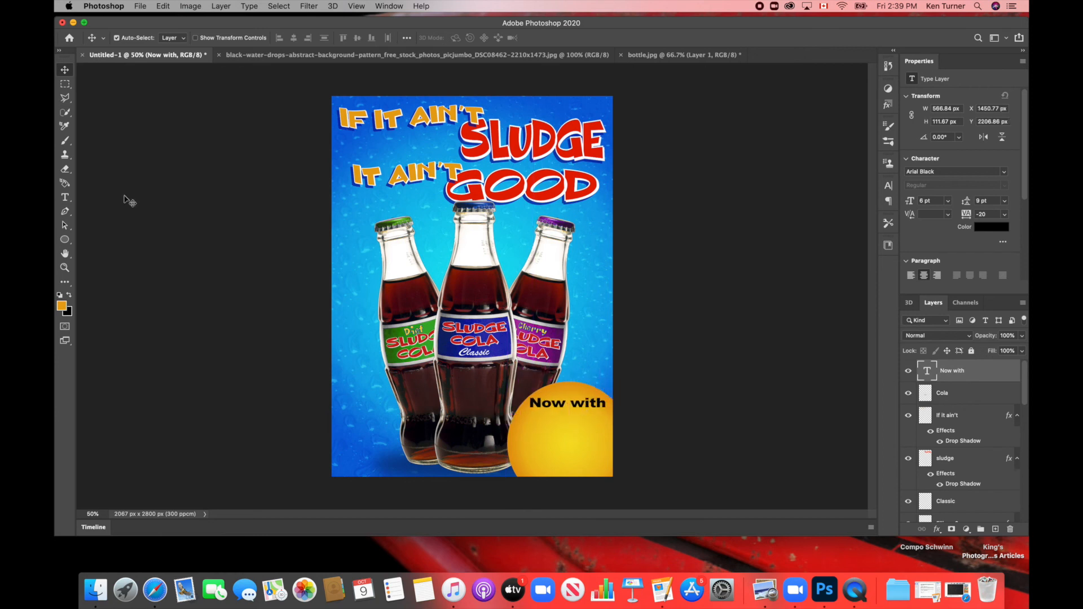
Add the text "90%" in Marker Felt Thin at 17 pt and position it below Now with in the yellow circle.
click(66, 198)
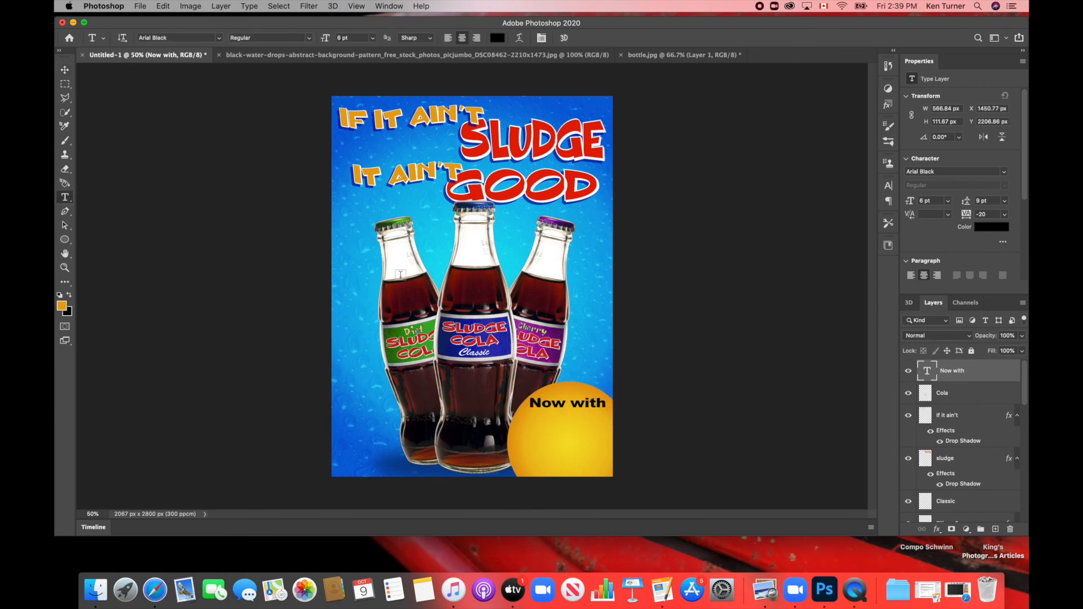
click(401, 280)
text(90%)
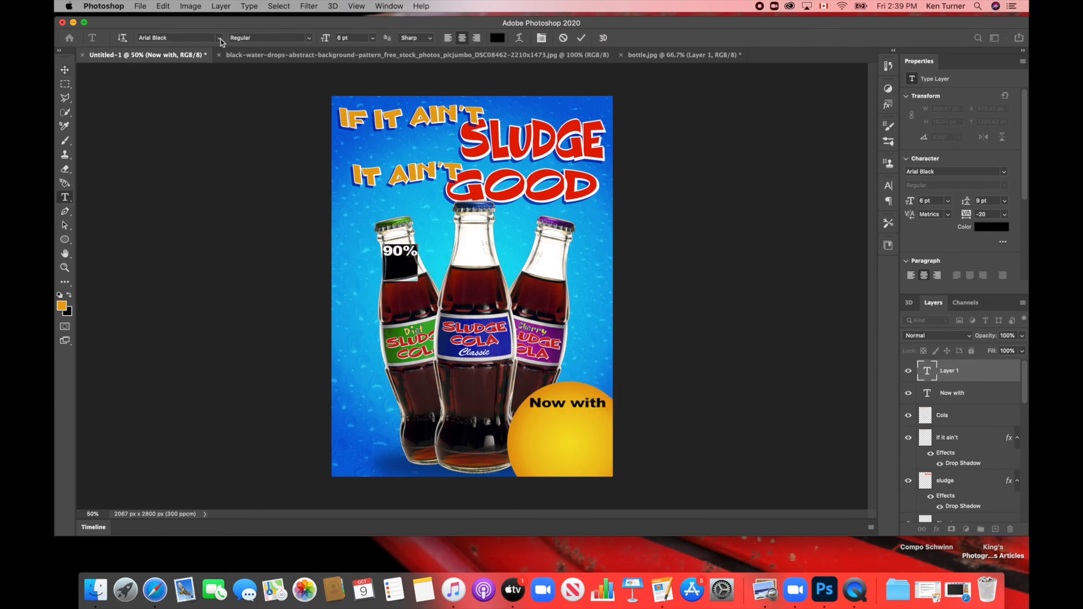
click(219, 37)
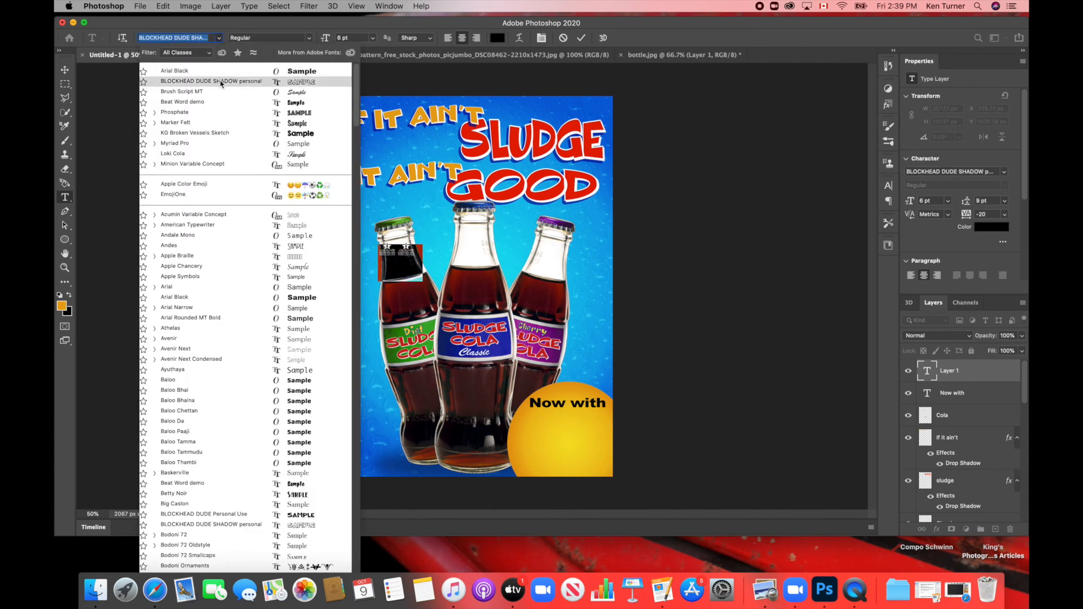
click(220, 122)
drag(910, 204, 918, 204)
click(65, 69)
drag(390, 248, 557, 433)
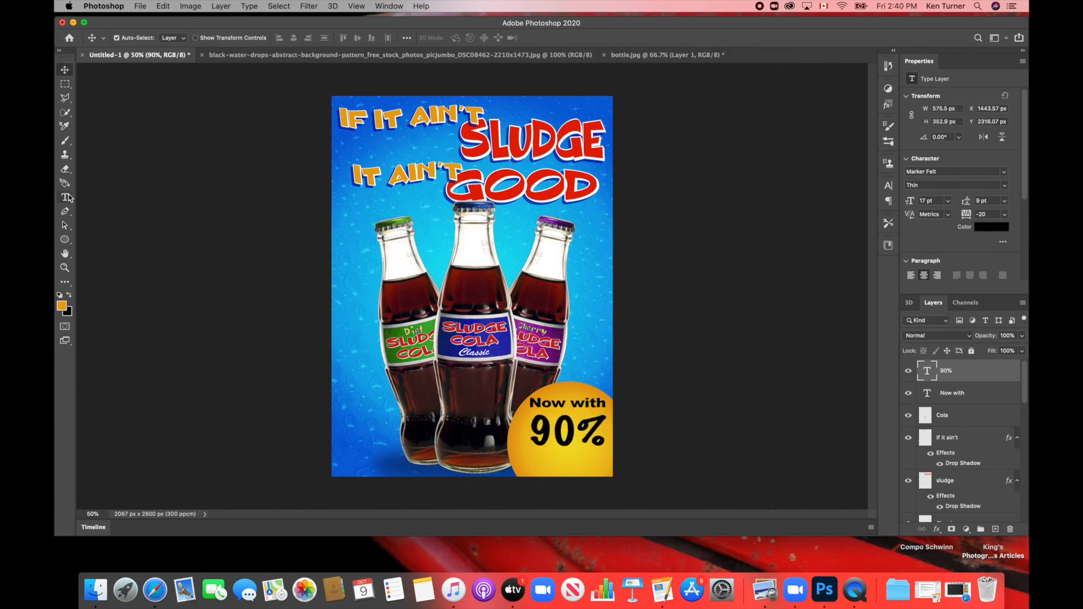
Add the text "More sugar" as a new text layer and set its font to Phosphate Inline.
click(65, 197)
click(336, 229)
text(More)
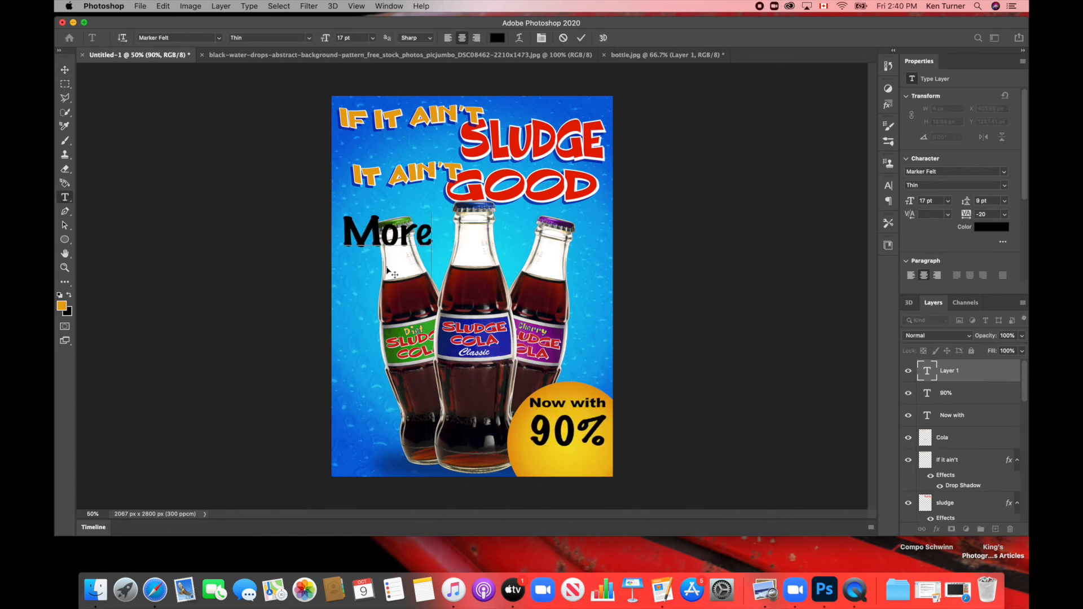
text( sugar)
key(super+a)
click(220, 38)
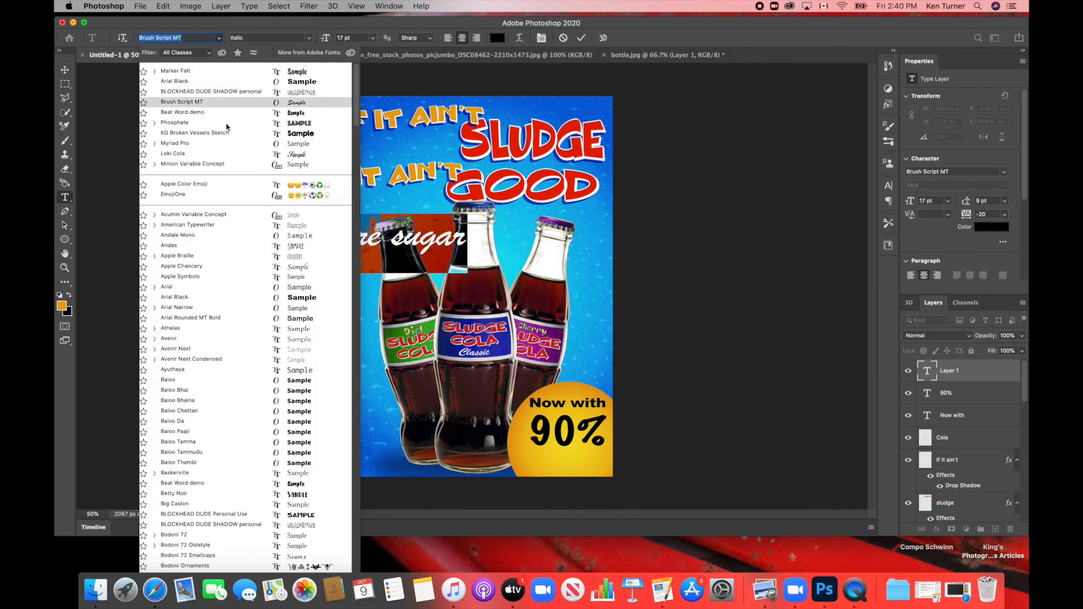
click(299, 125)
Colour only the word More in the More sugar text red, cb160e.
click(384, 232)
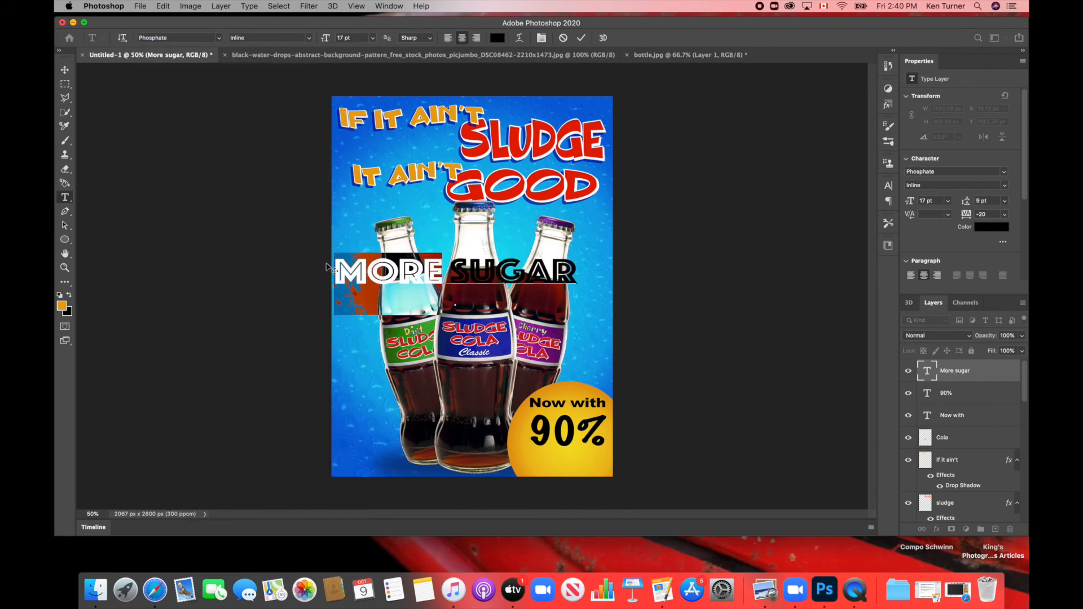
click(988, 226)
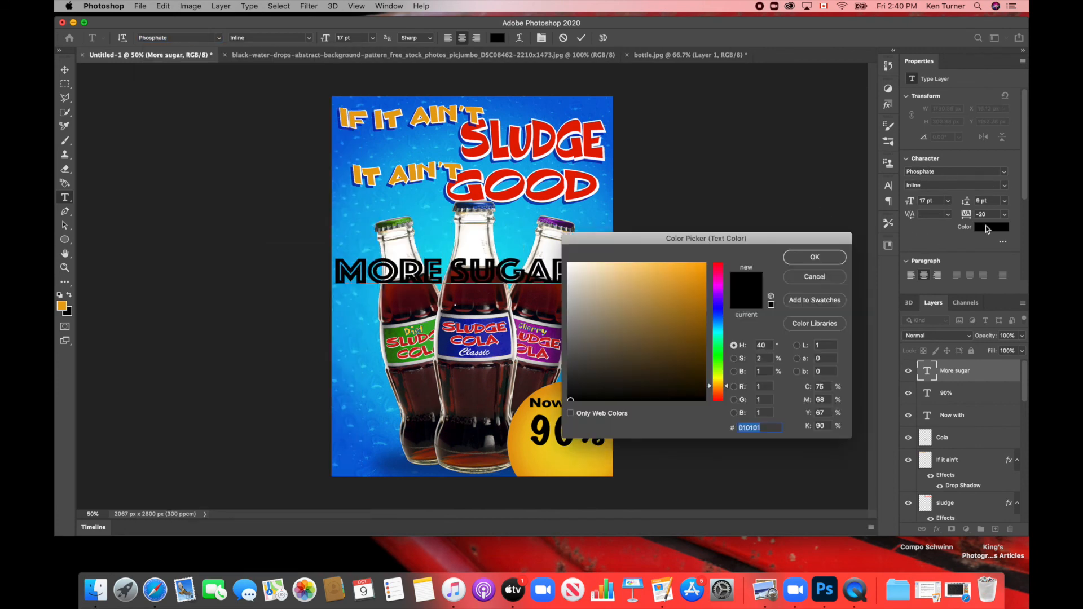
click(717, 398)
click(696, 290)
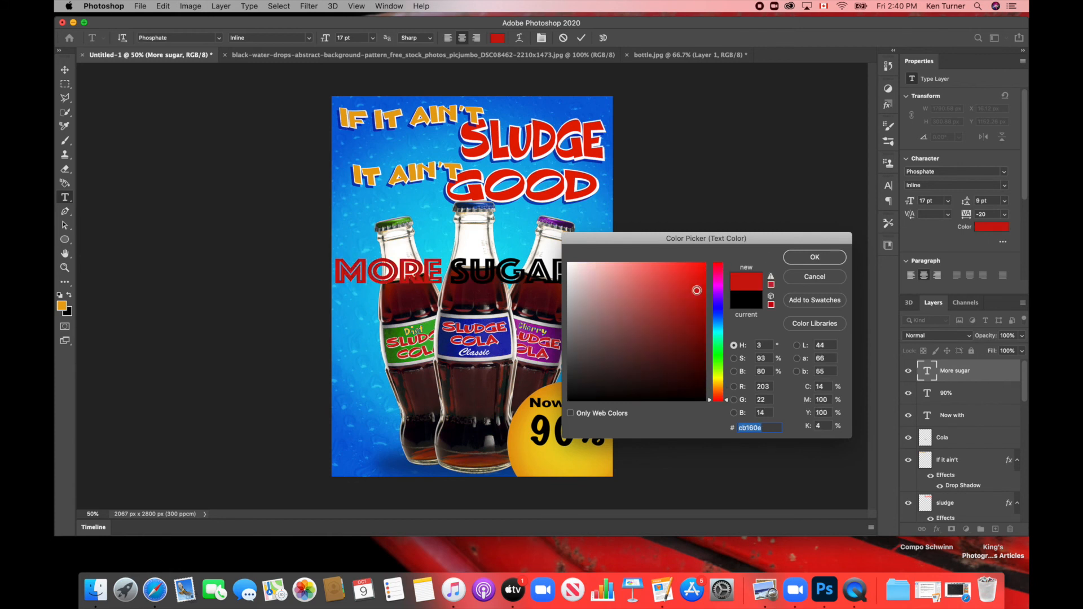
click(815, 257)
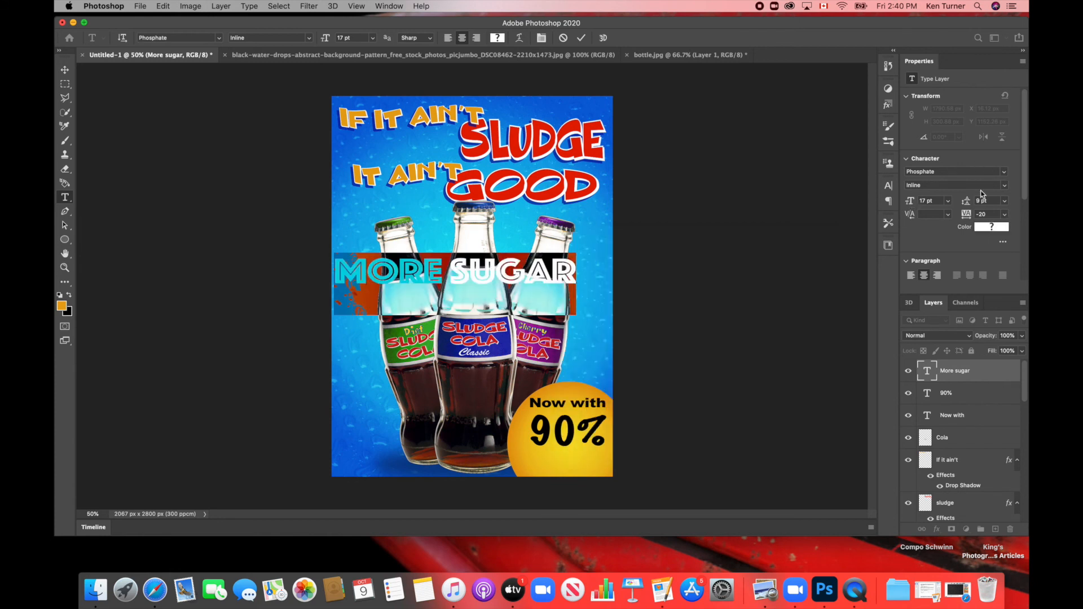
Shrink the More sugar text to about 6 pt and position it beneath 90% inside the yellow circle.
drag(909, 205, 903, 208)
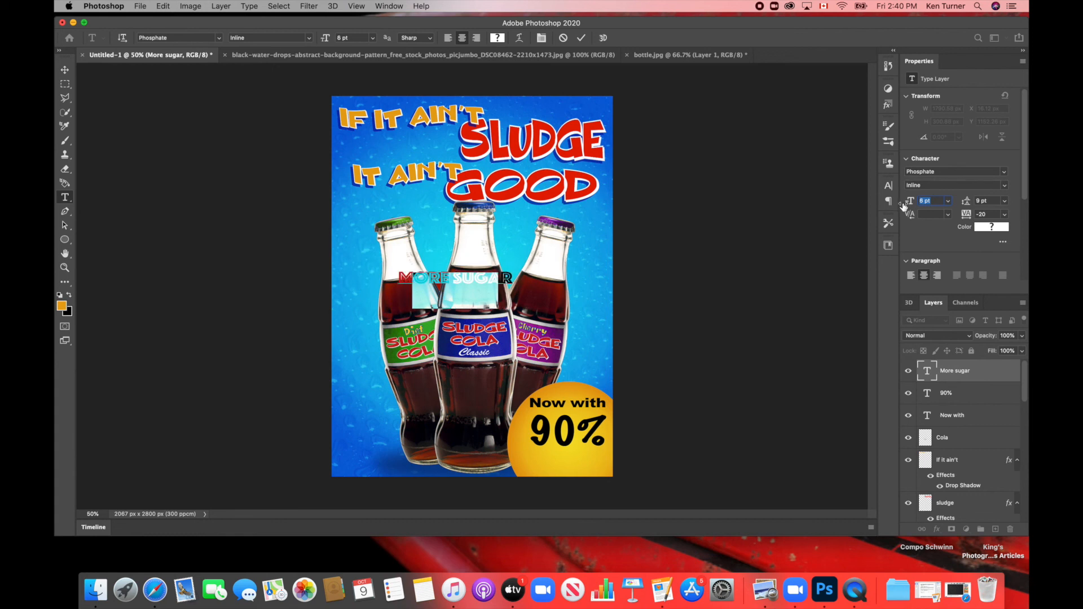
click(65, 70)
drag(473, 278, 520, 477)
click(66, 197)
key(Up)
click(65, 70)
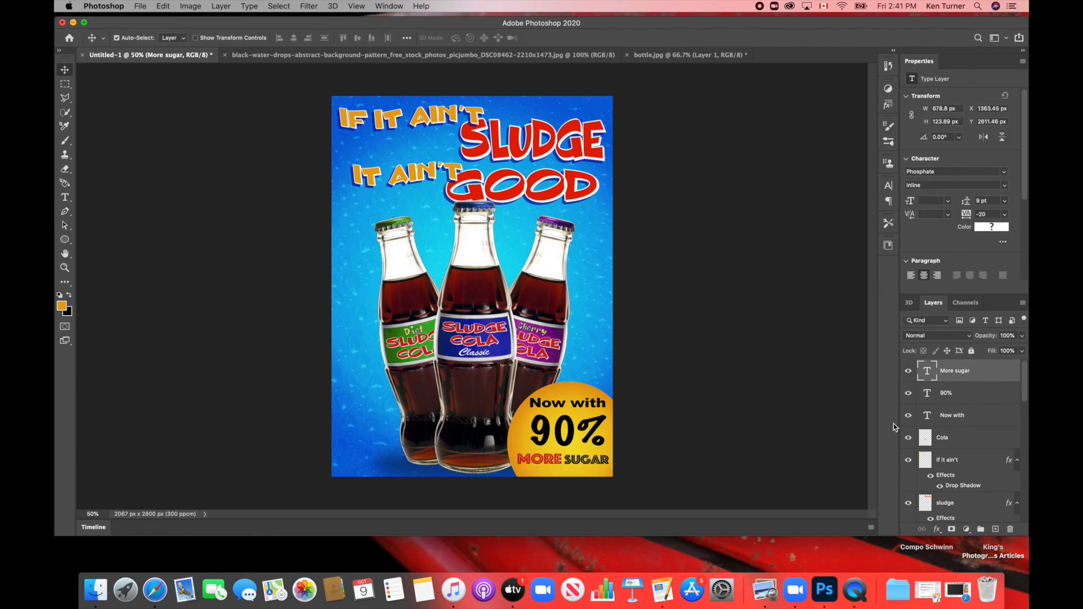
Rotate the More sugar, 90% and Now with text layers together slightly counterclockwise and recentre them in the yellow circle.
shift+click(985, 419)
click(996, 376)
shift+click(980, 421)
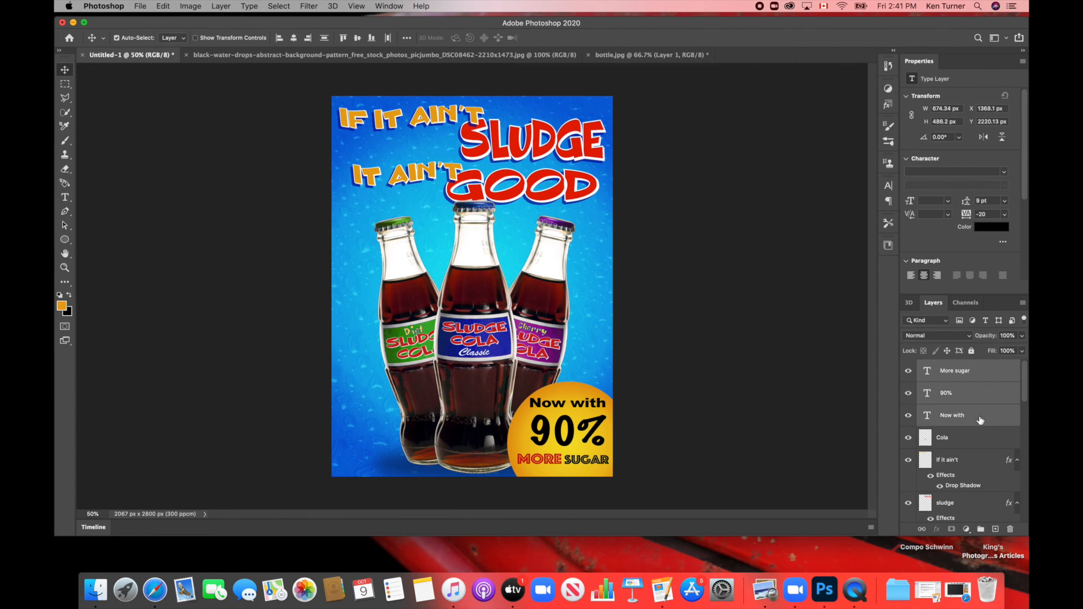
key(super+t)
drag(482, 373, 469, 391)
drag(574, 433, 566, 440)
key(Return)
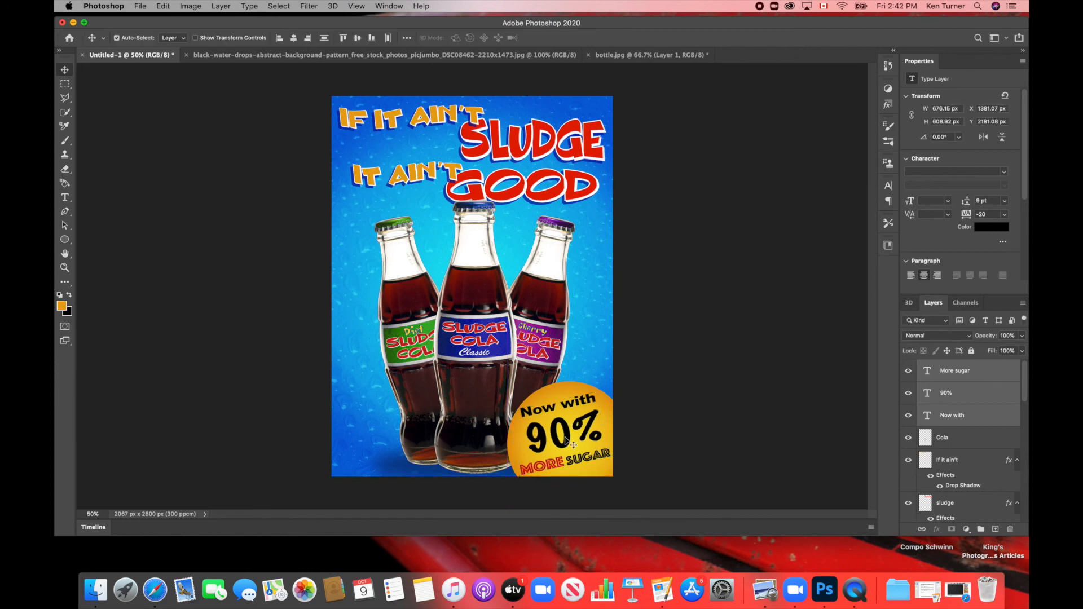
Scale the three rotated callout text layers down slightly so they fit within the circle.
key(super+t)
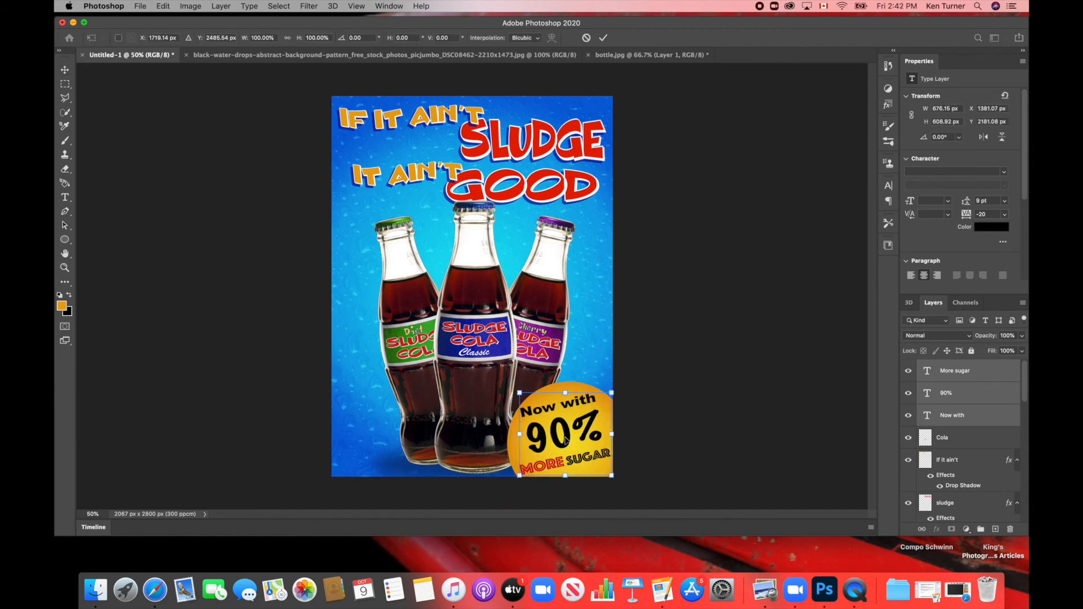
drag(519, 392, 523, 397)
key(Return)
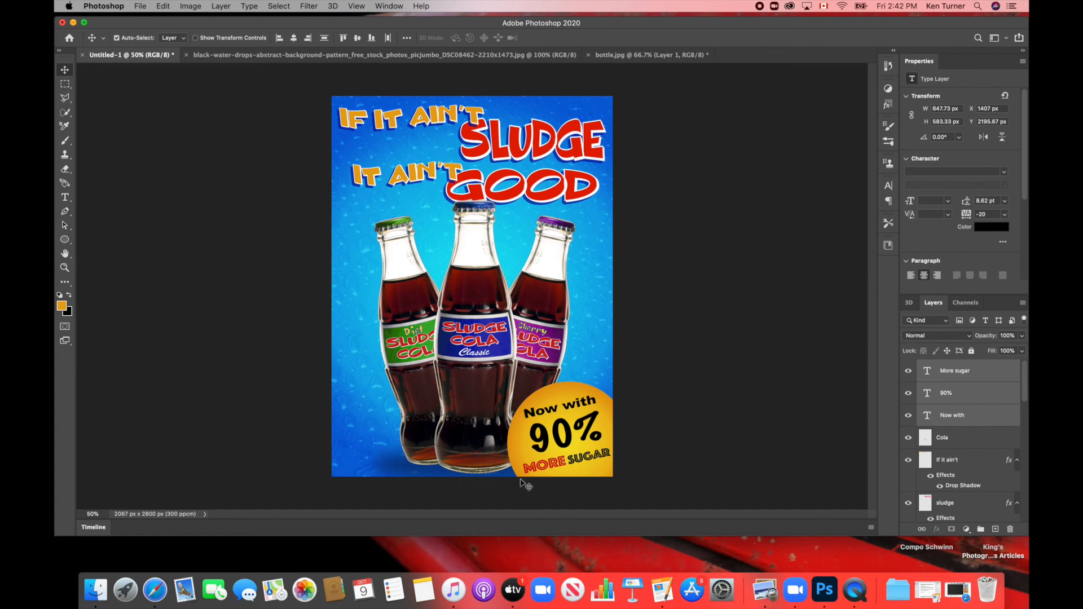
Add a blue 25 px inside stroke to the yellow circle's layer, Ellipse 2.
scroll(985, 439, down, 5)
click(970, 462)
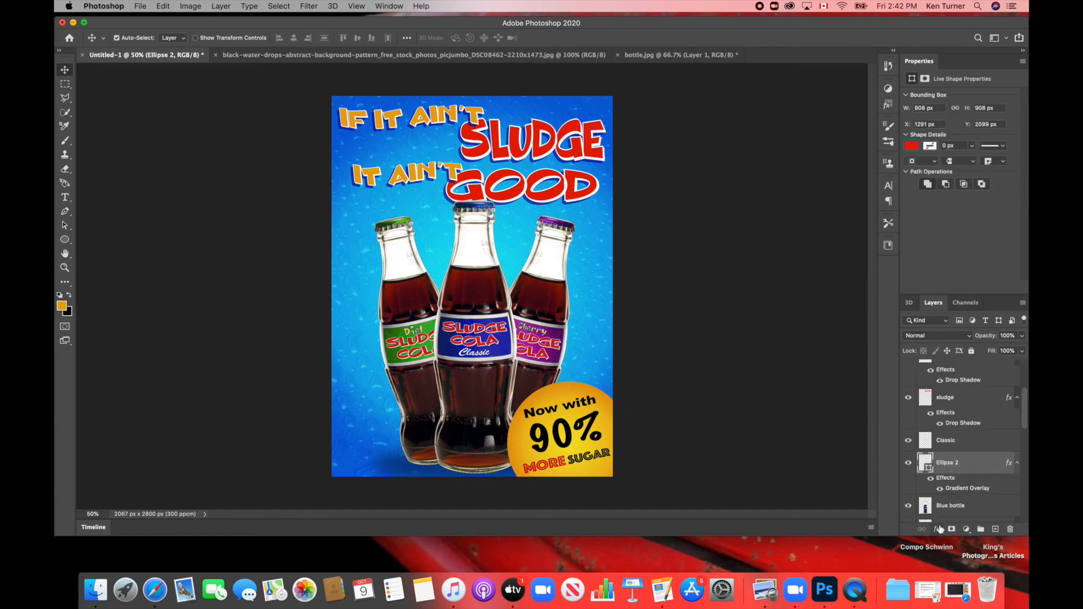
click(937, 530)
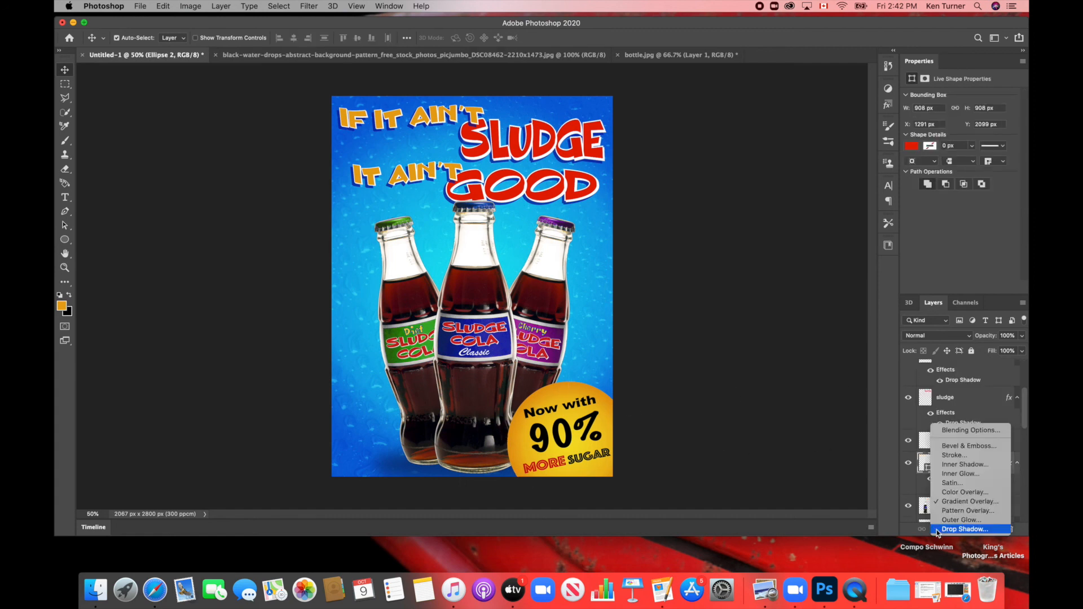
click(965, 455)
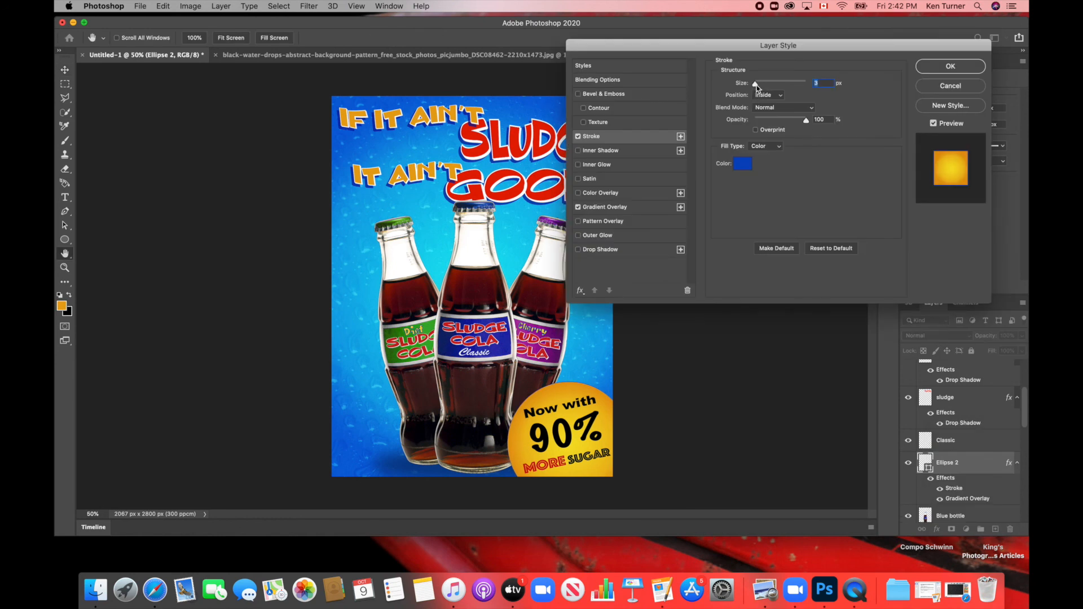
drag(757, 88, 762, 84)
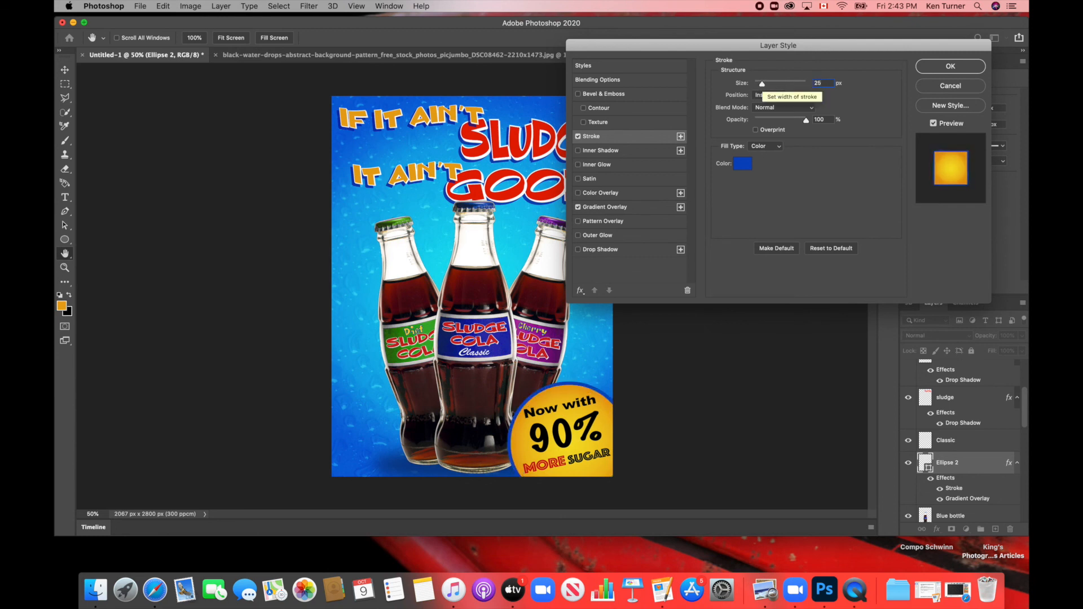
click(950, 66)
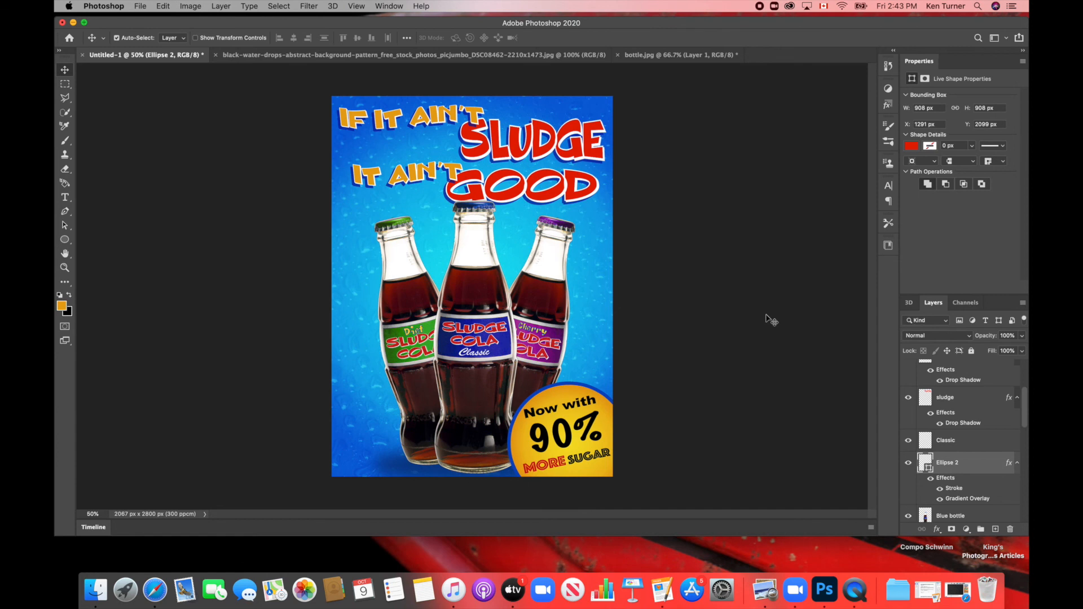
Save the ad on the computer as Sludge Cola Ad Final Poster in Photoshop format, in the Sludge Cola Ad Elements folder.
click(141, 7)
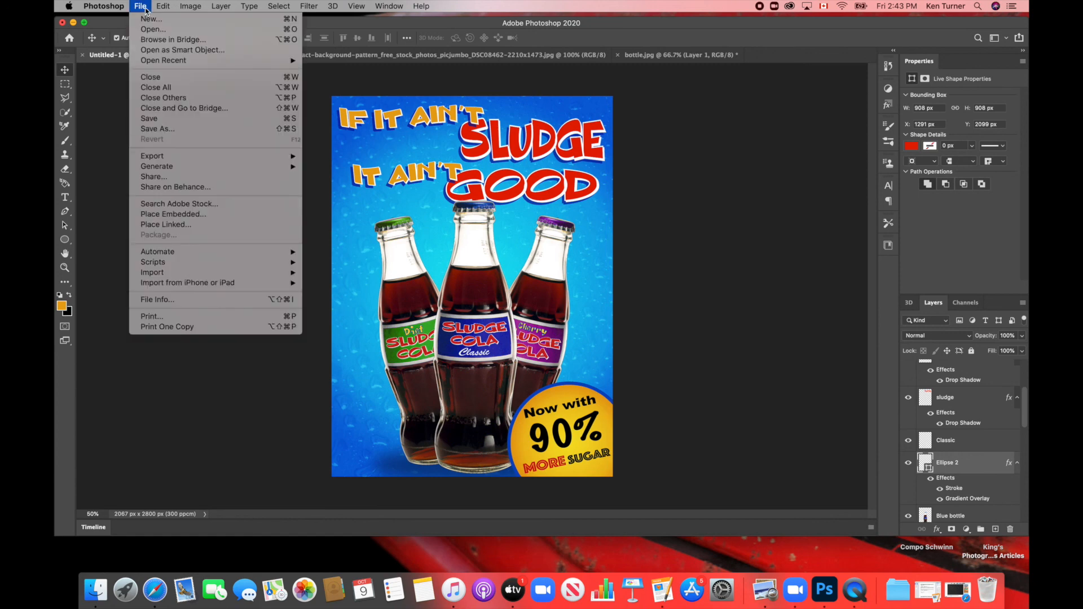
click(149, 130)
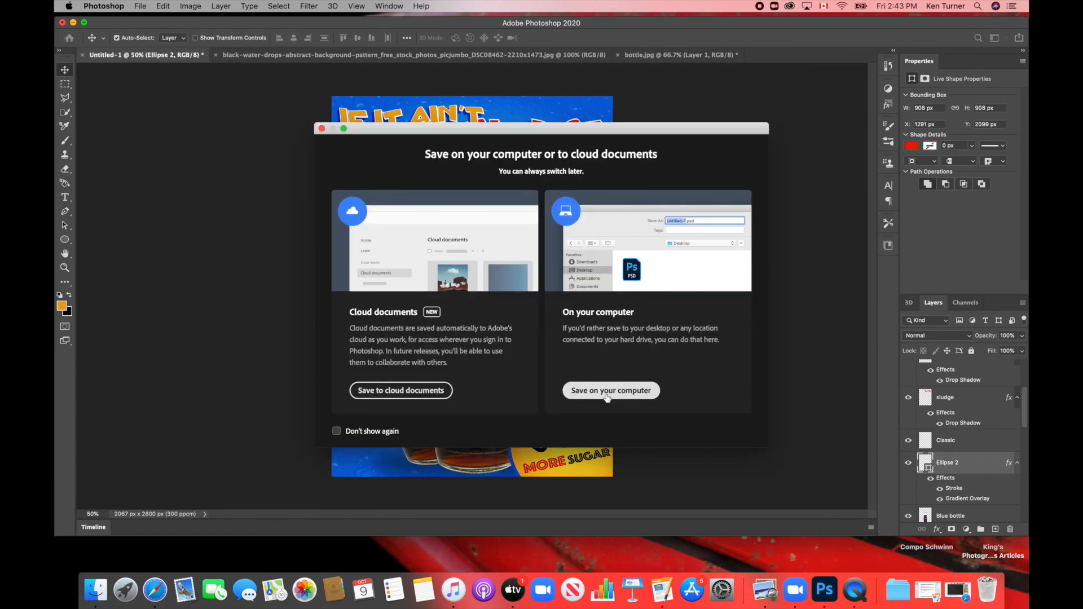
click(607, 397)
text(Sludge Cola Ad Final Poste)
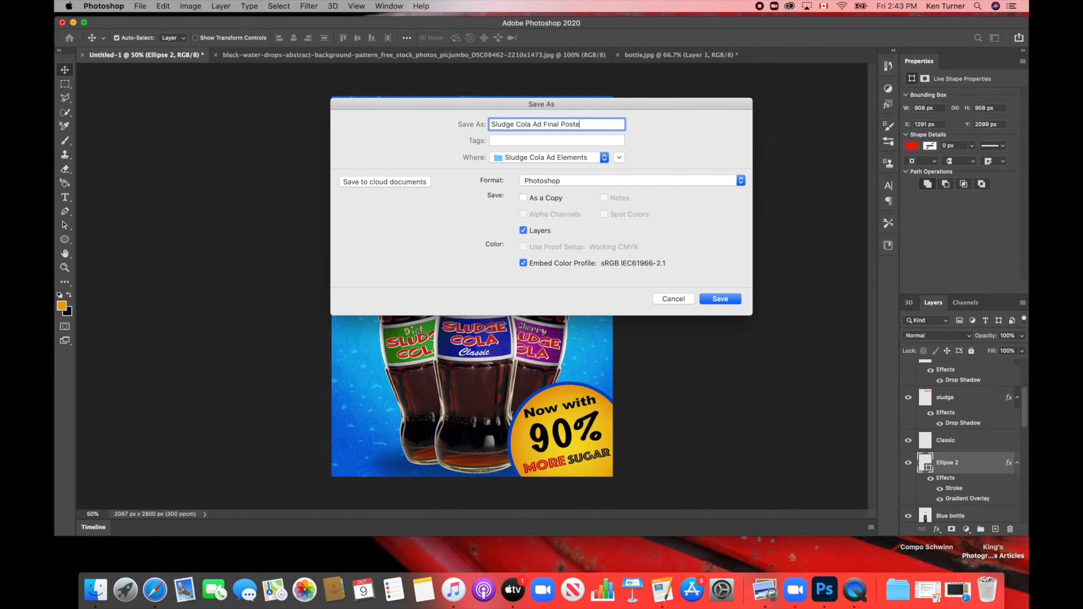
text(r)
key(Return)
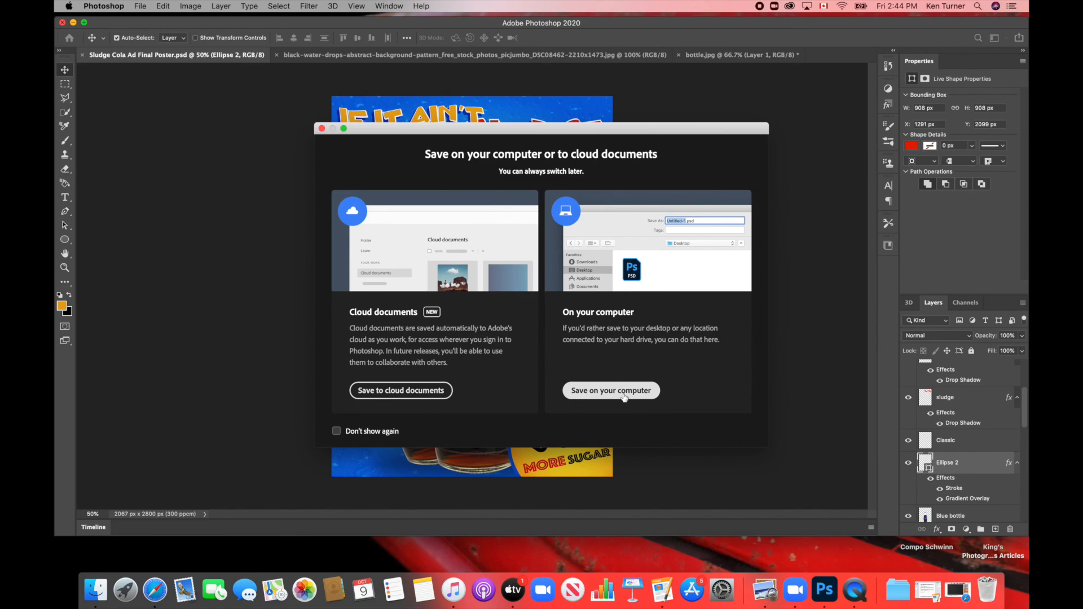
click(624, 391)
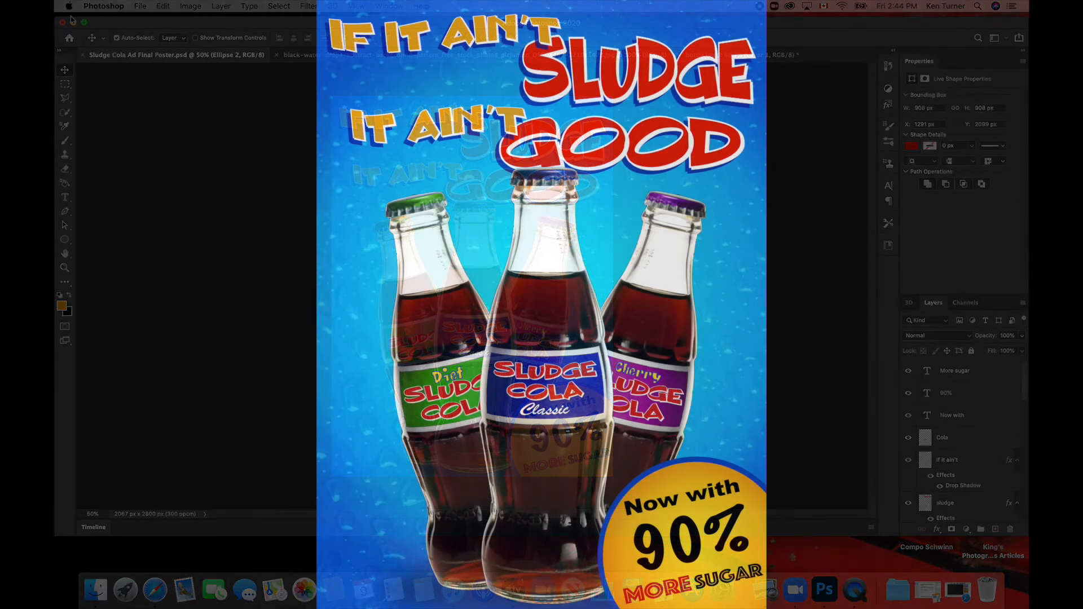